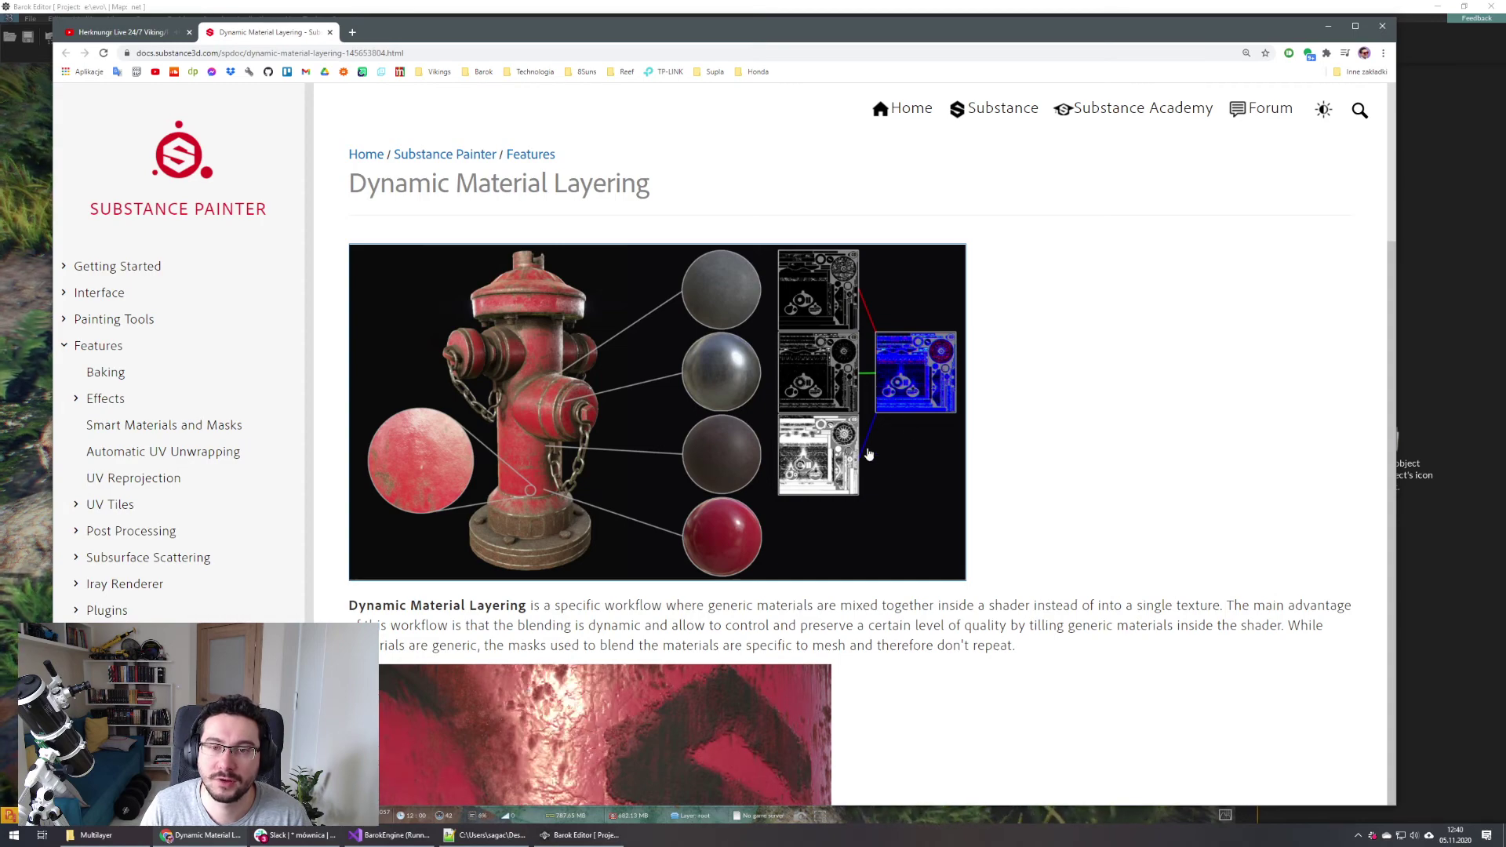
Read the introduction of the Dynamic Material Layering documentation page and switch back to Barok Editor
scroll(818, 485, down, 2)
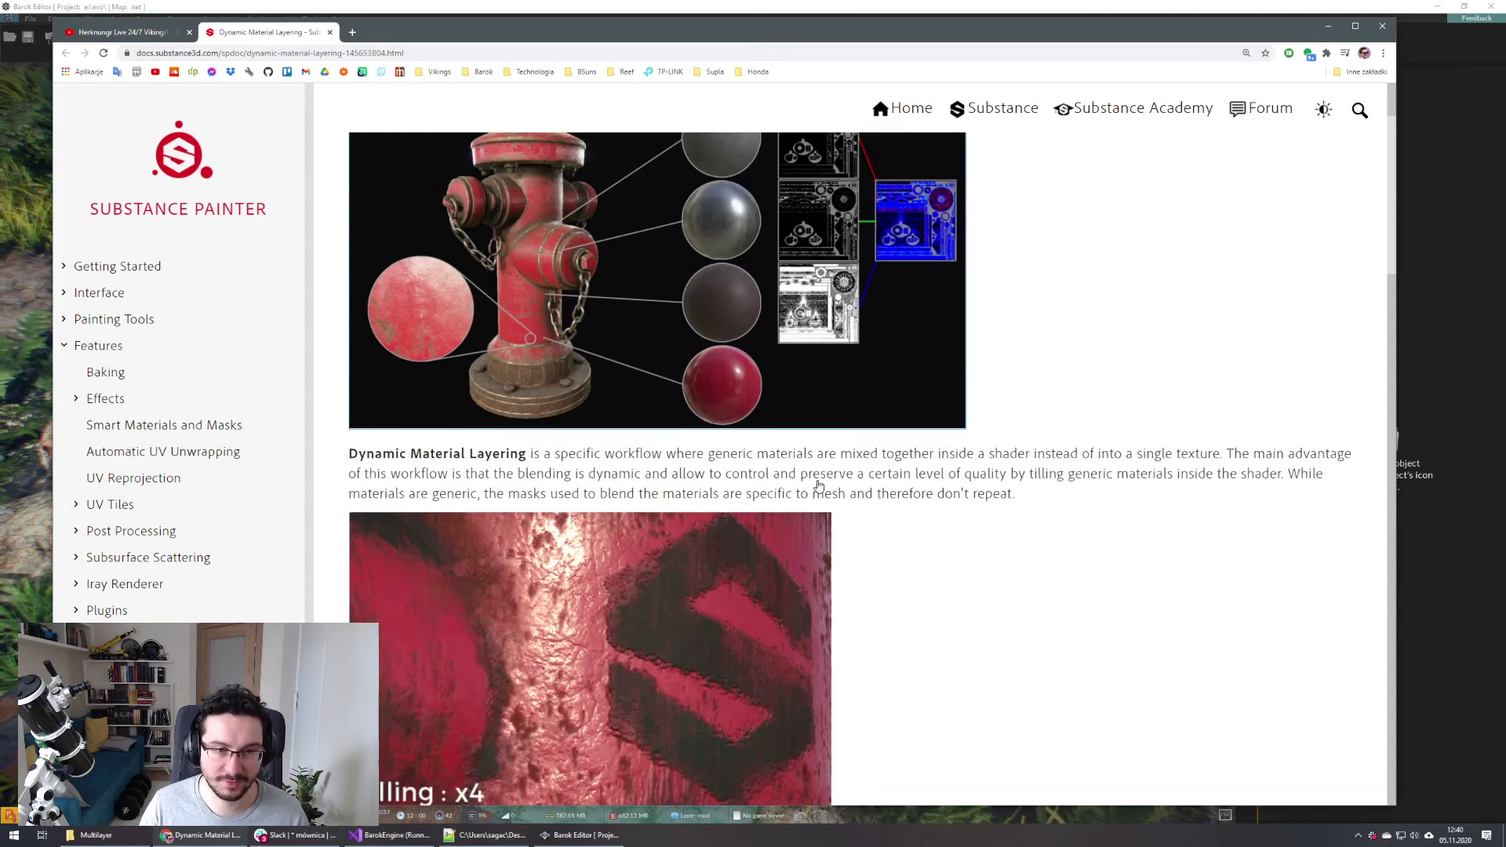
scroll(818, 486, down, 3)
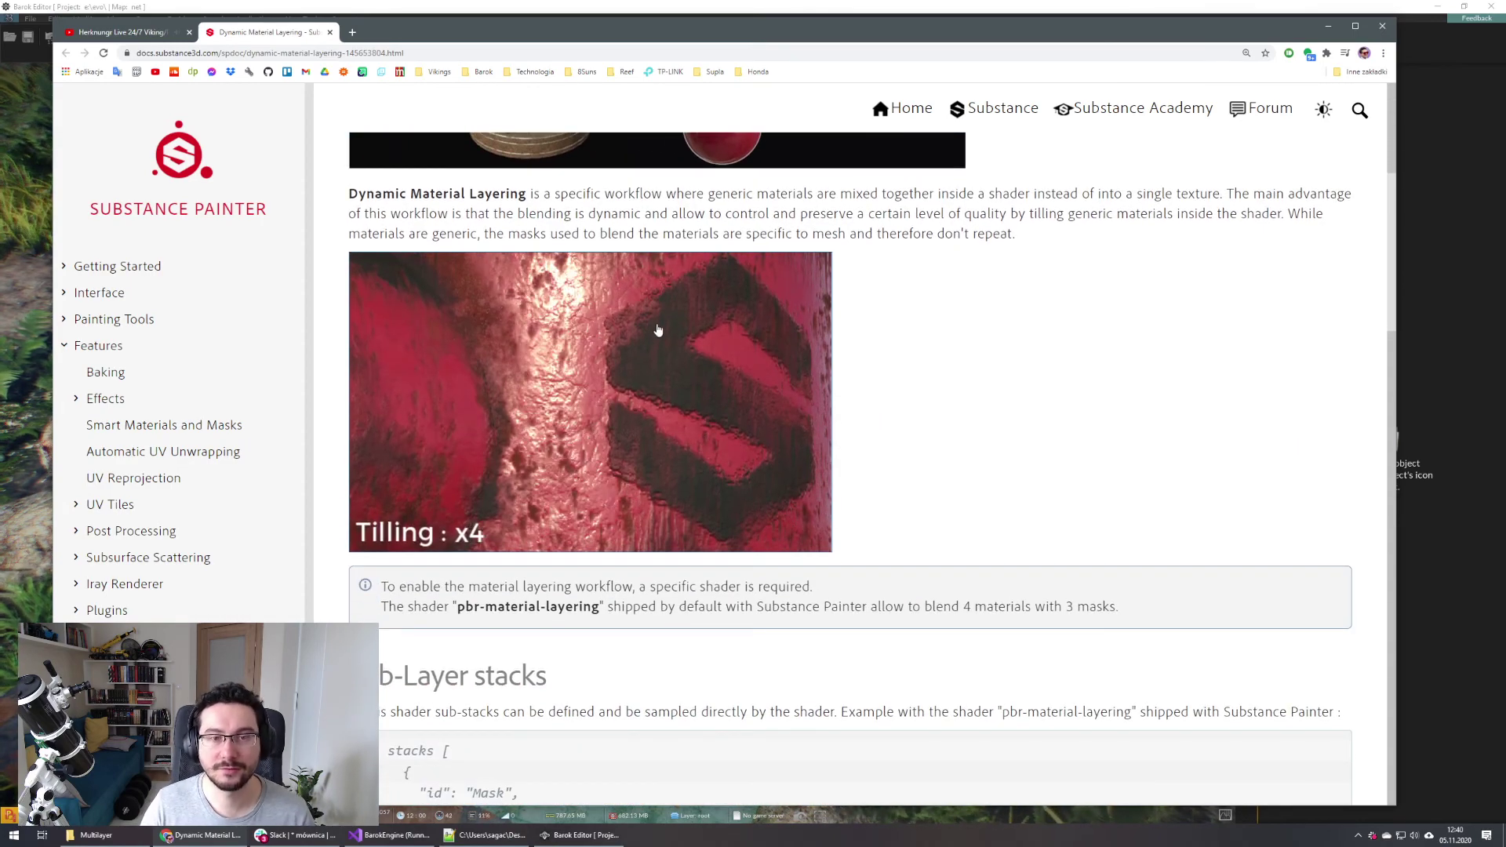
scroll(722, 431, down, 2)
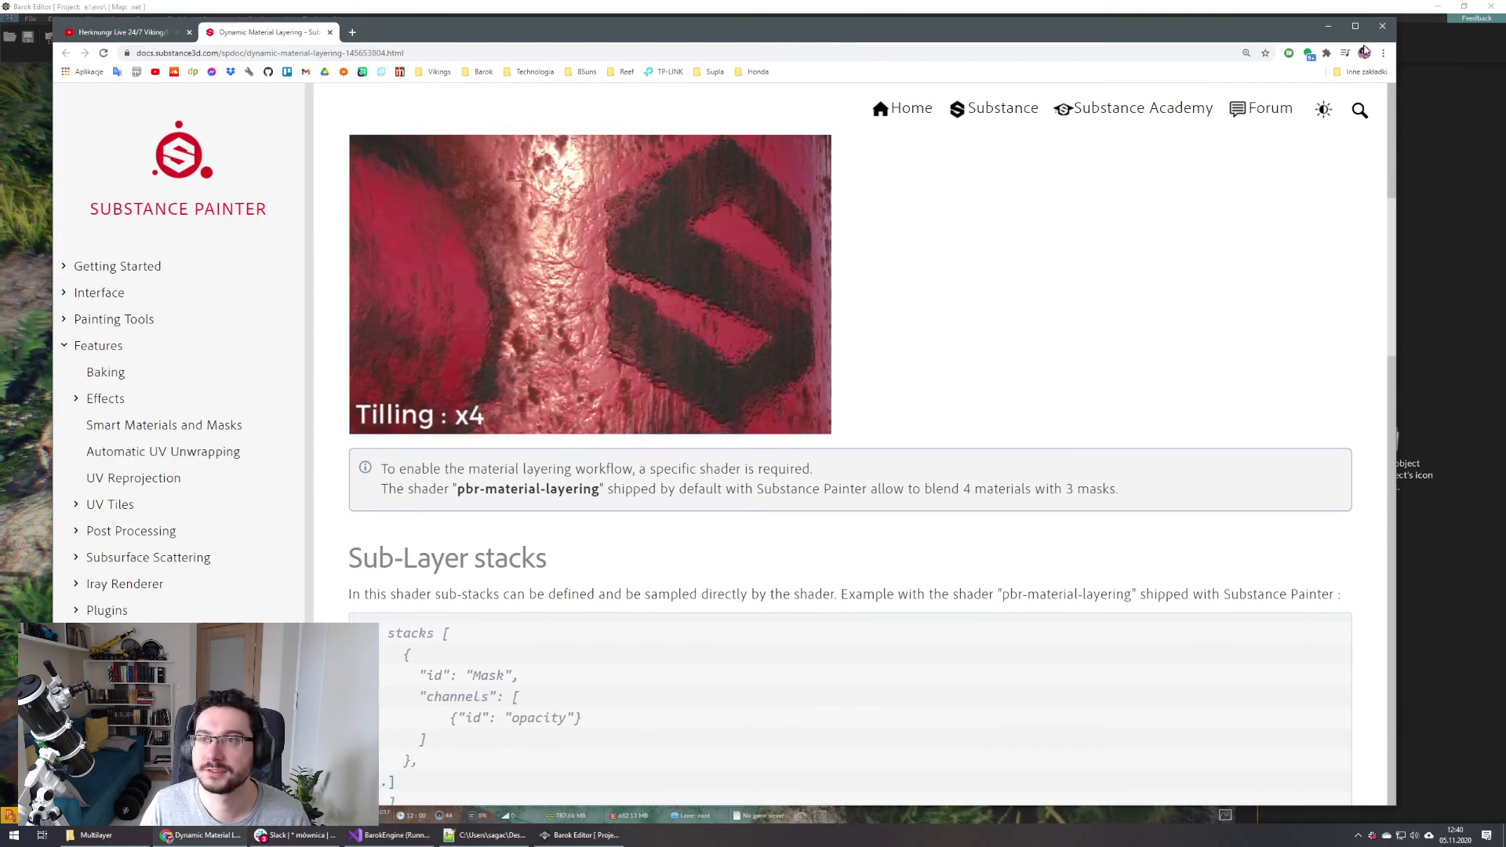
click(1328, 26)
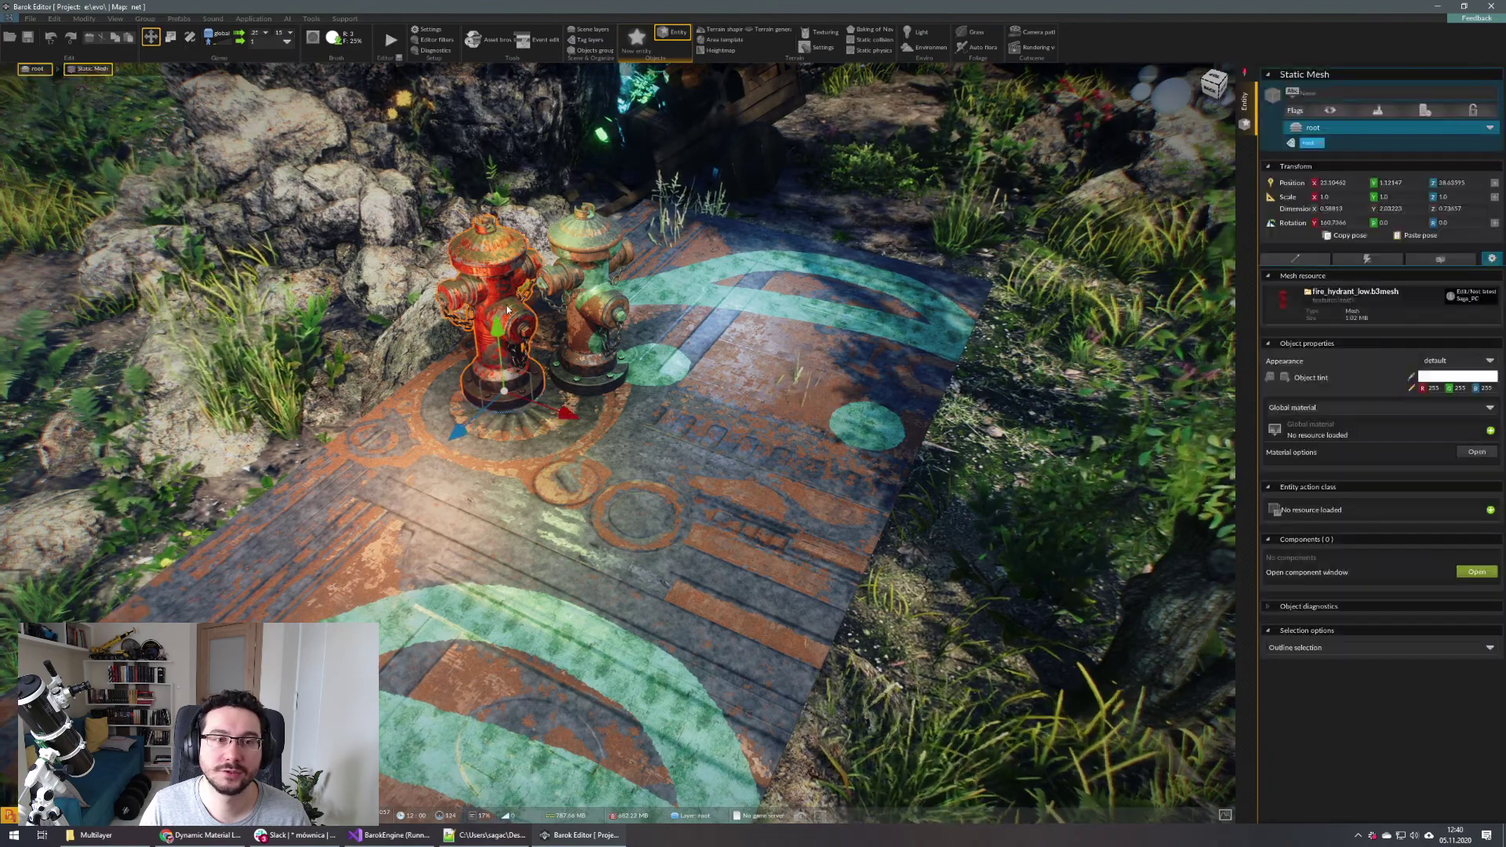
Open the advanced object properties of the red fire hydrant mesh
right_drag(507, 310, 784, 399)
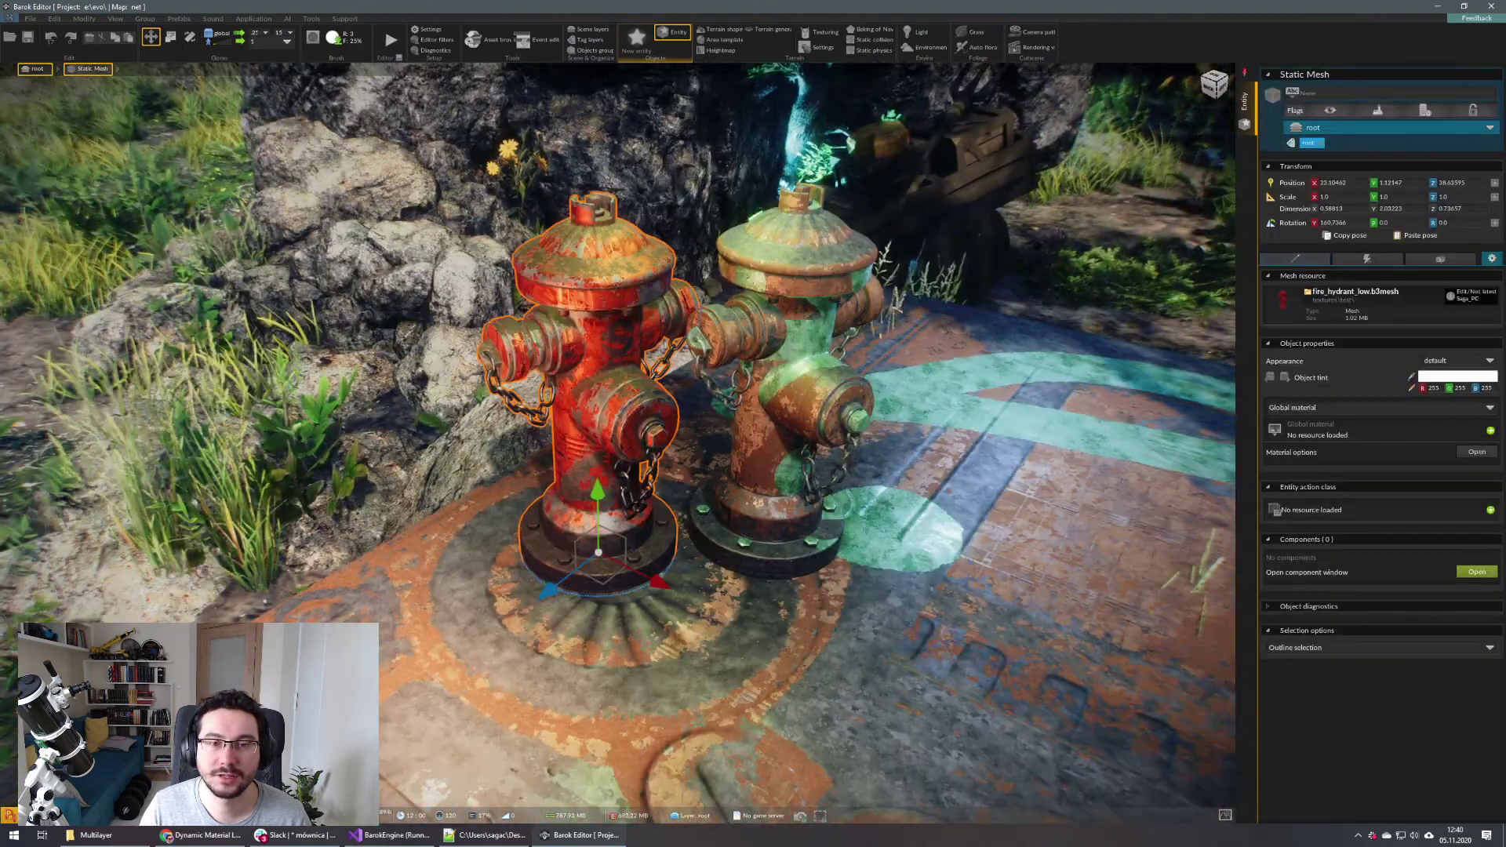
right_click(750, 430)
click(819, 441)
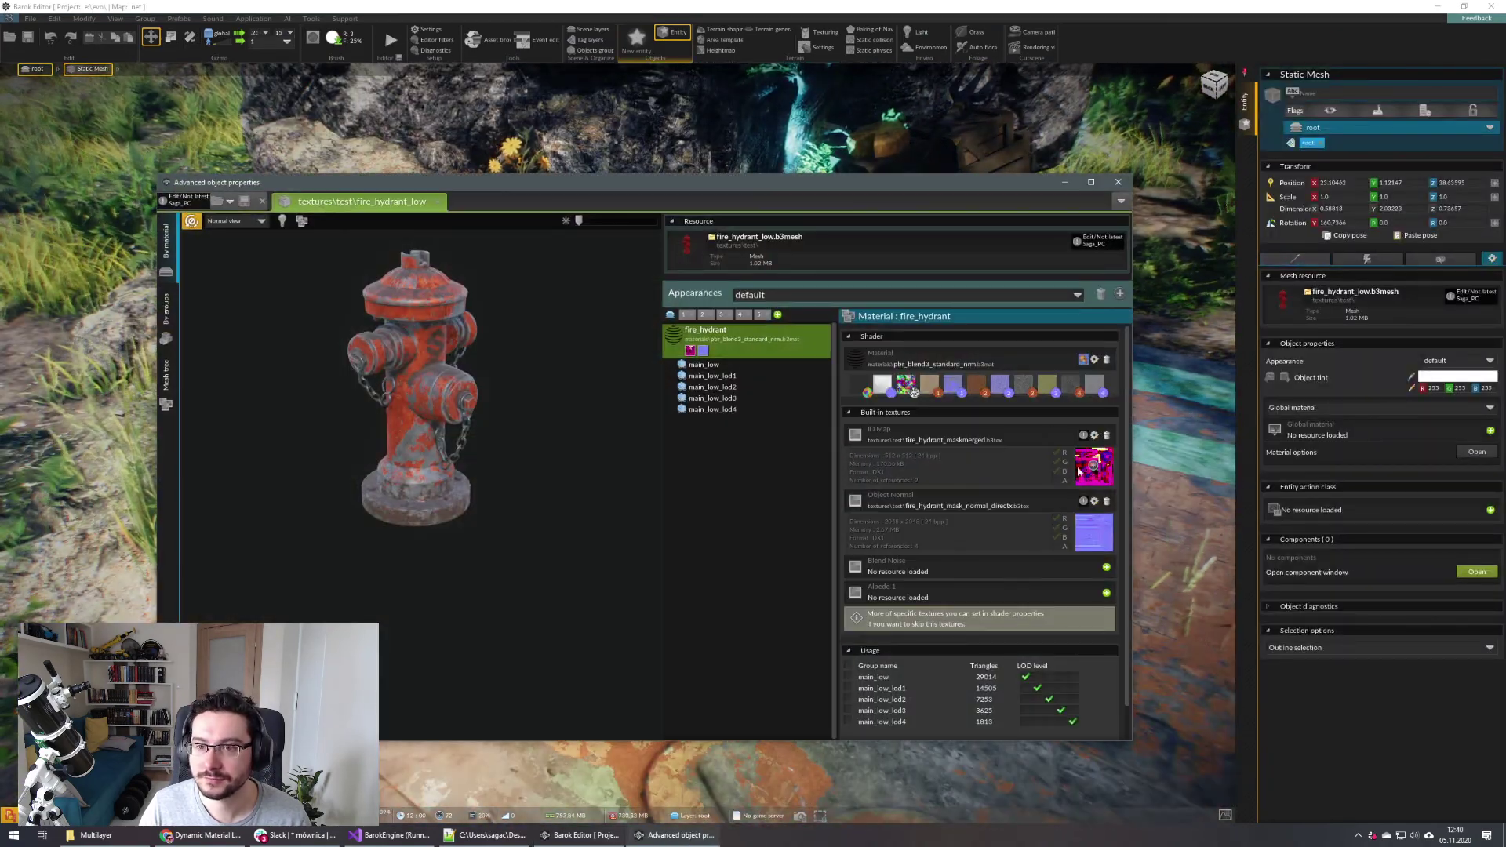
Examine the blend parameters and the four layers of the hydrant's pbr_blend3_standard_nrm shader material
click(1095, 360)
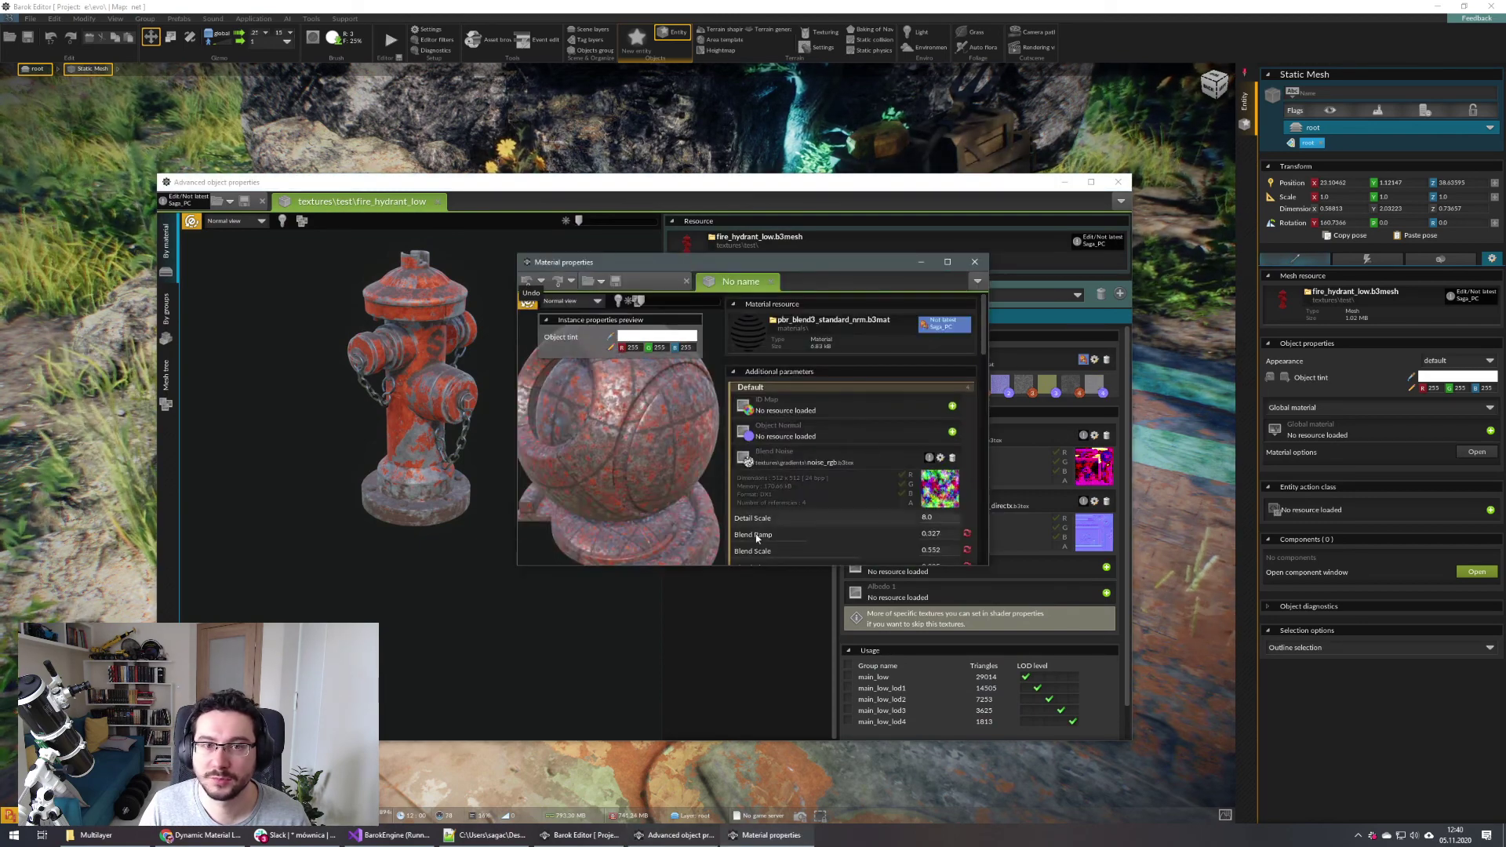
drag(731, 565, 730, 703)
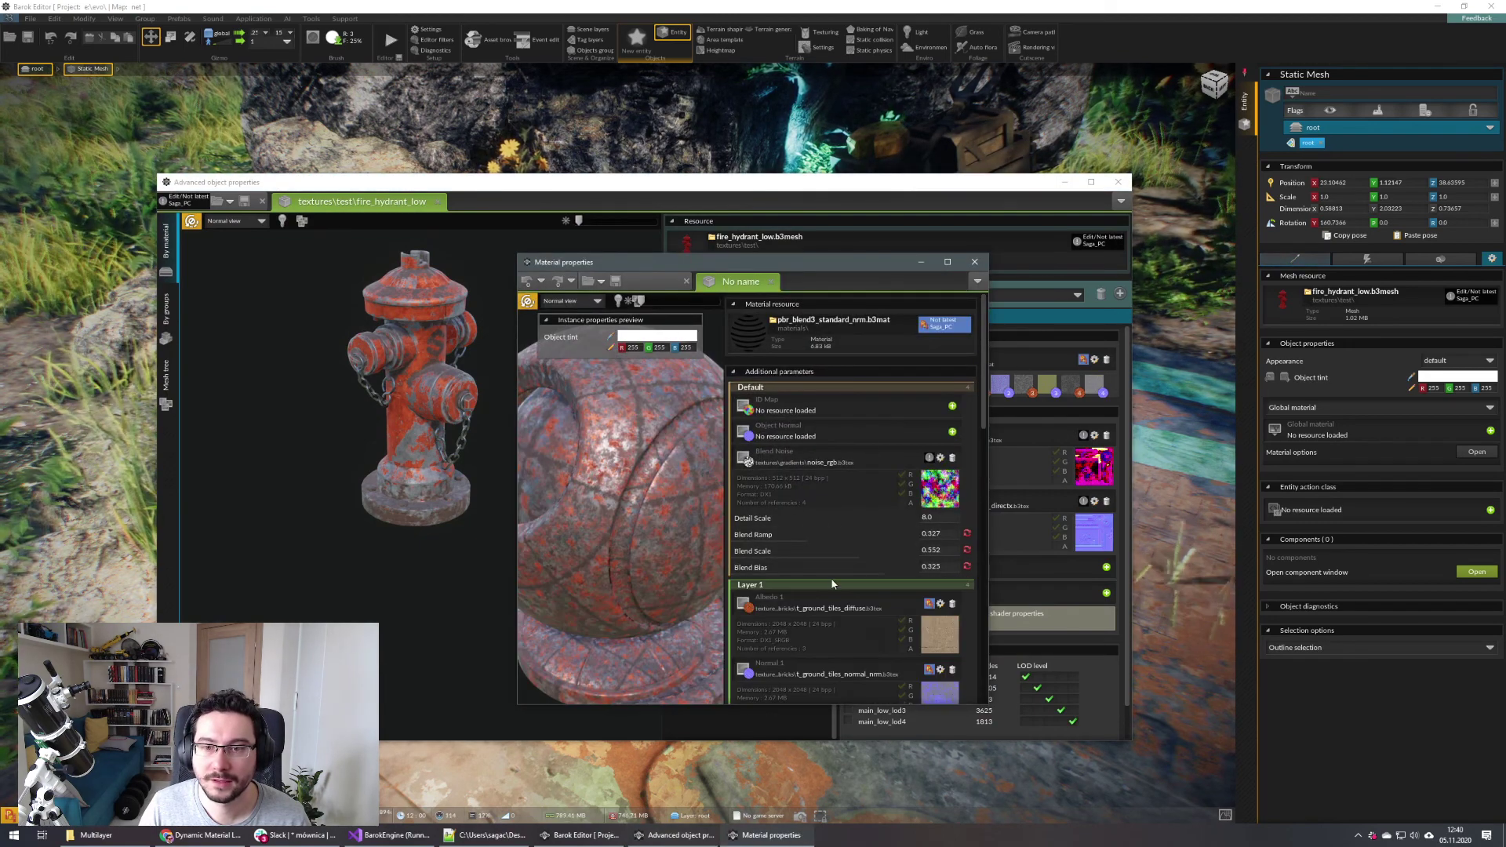
scroll(844, 572, down, 3)
scroll(862, 494, down, 10)
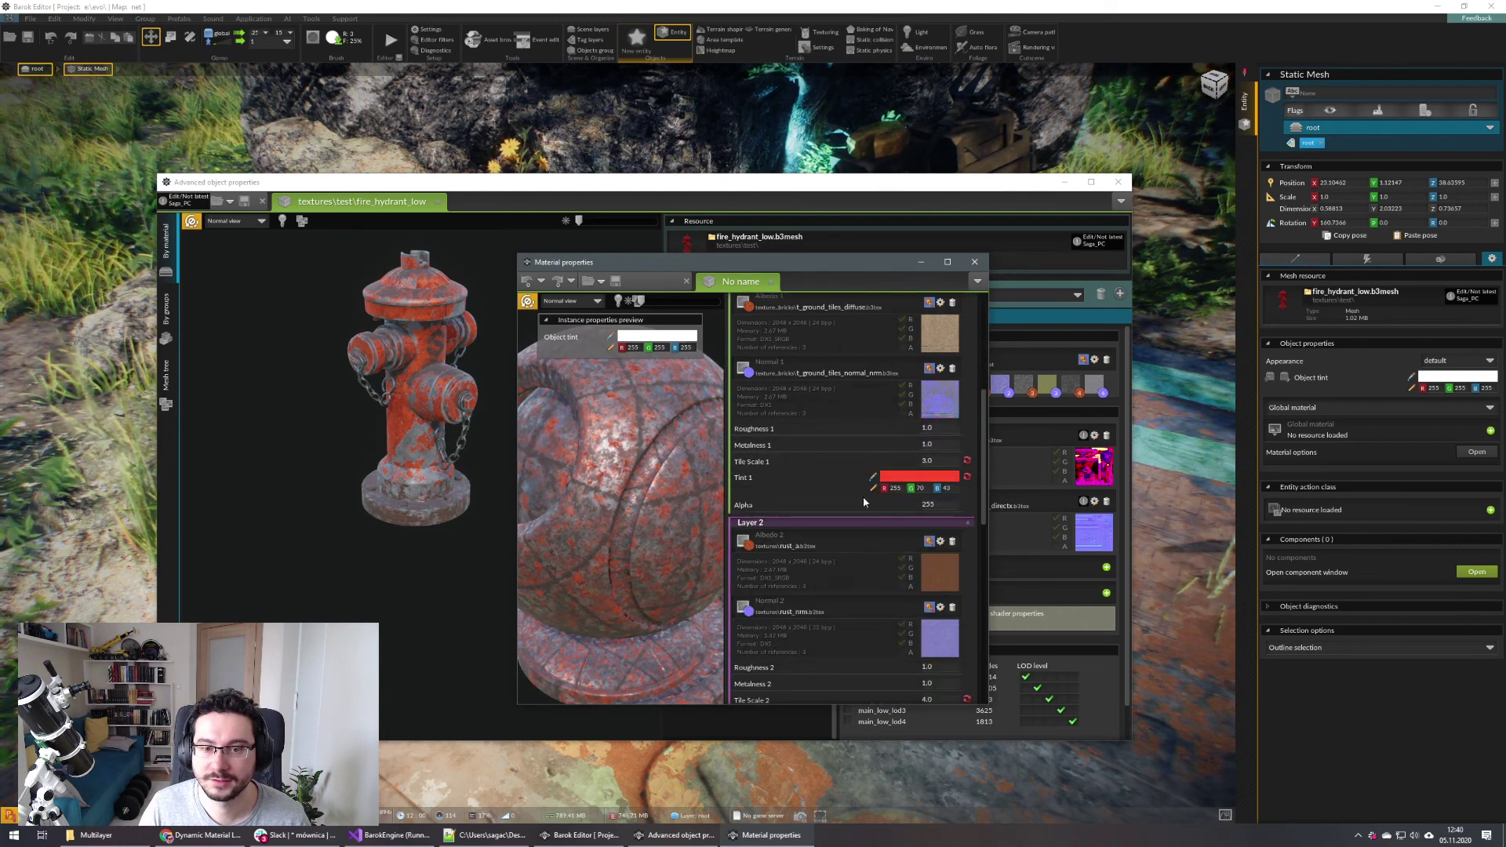
scroll(851, 549, down, 3)
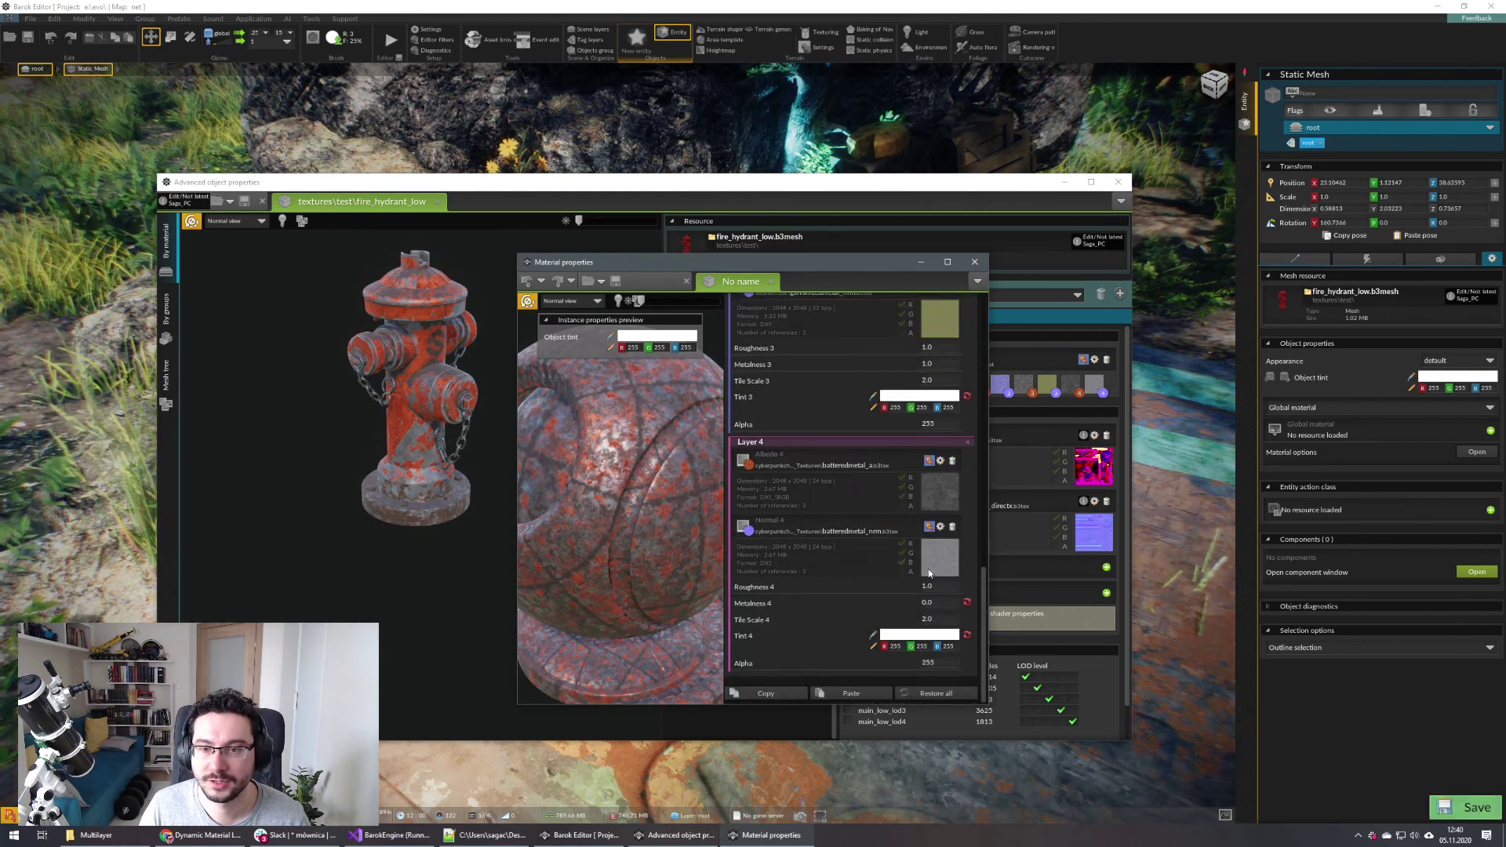
drag(984, 613, 1284, 443)
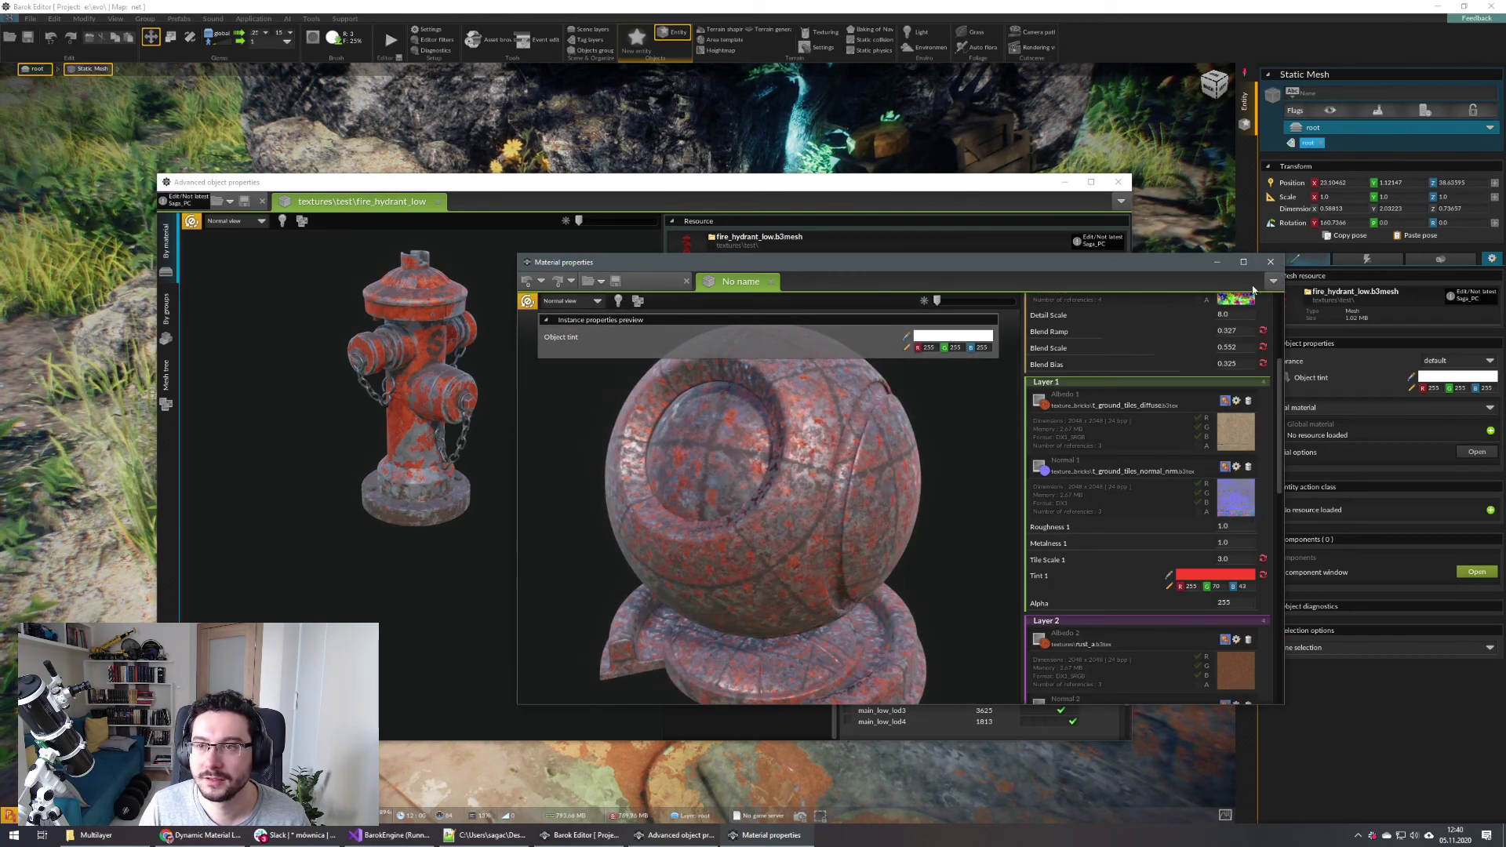
click(1269, 262)
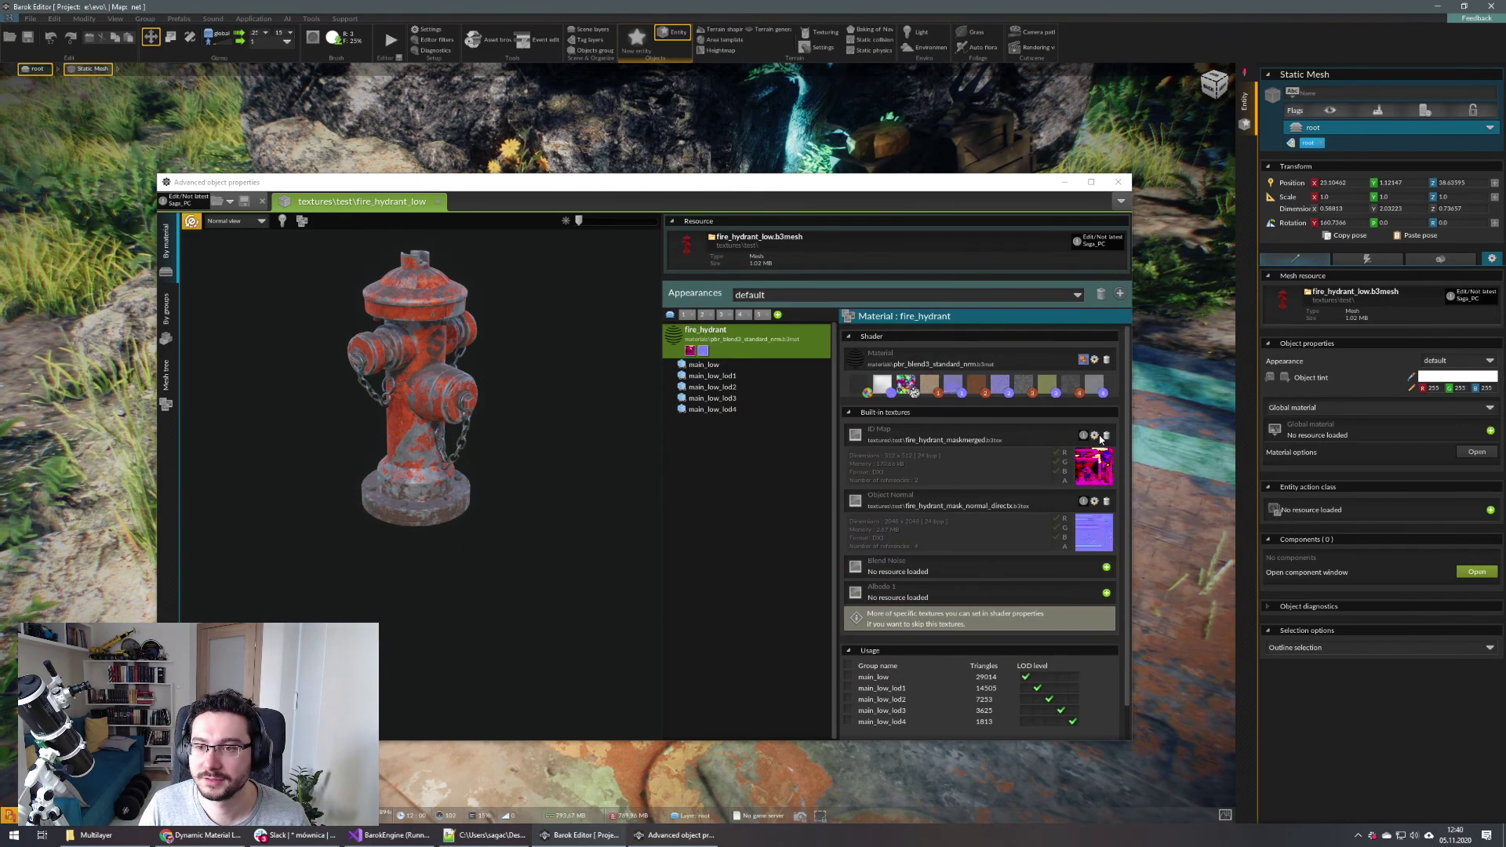
Inspect the red, green and blue channels of the hydrant's fire_hydrant_maskmerged ID map separately and combined
click(1095, 439)
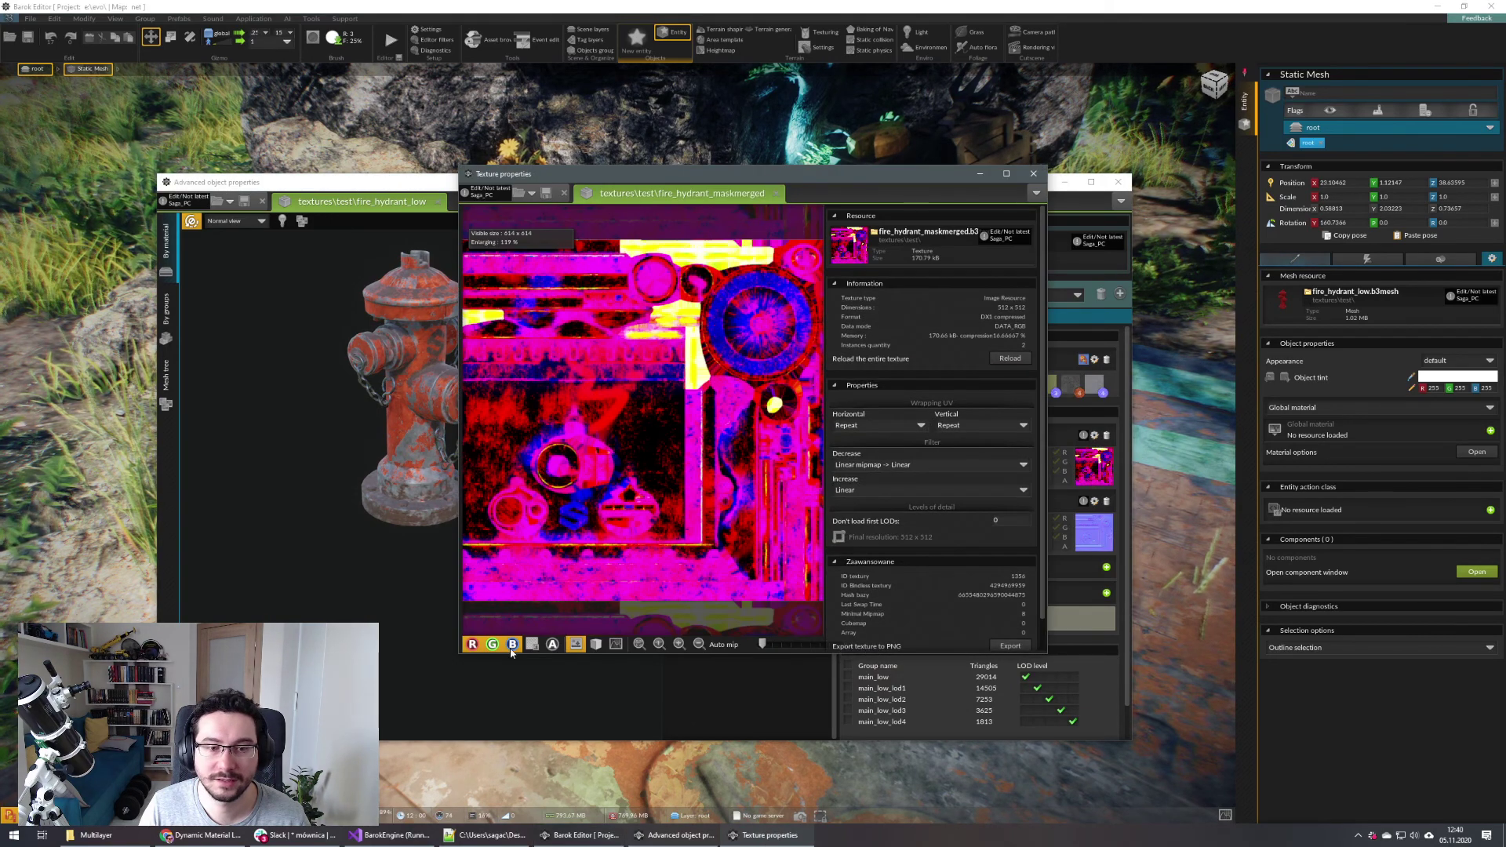
click(511, 646)
click(493, 646)
click(493, 645)
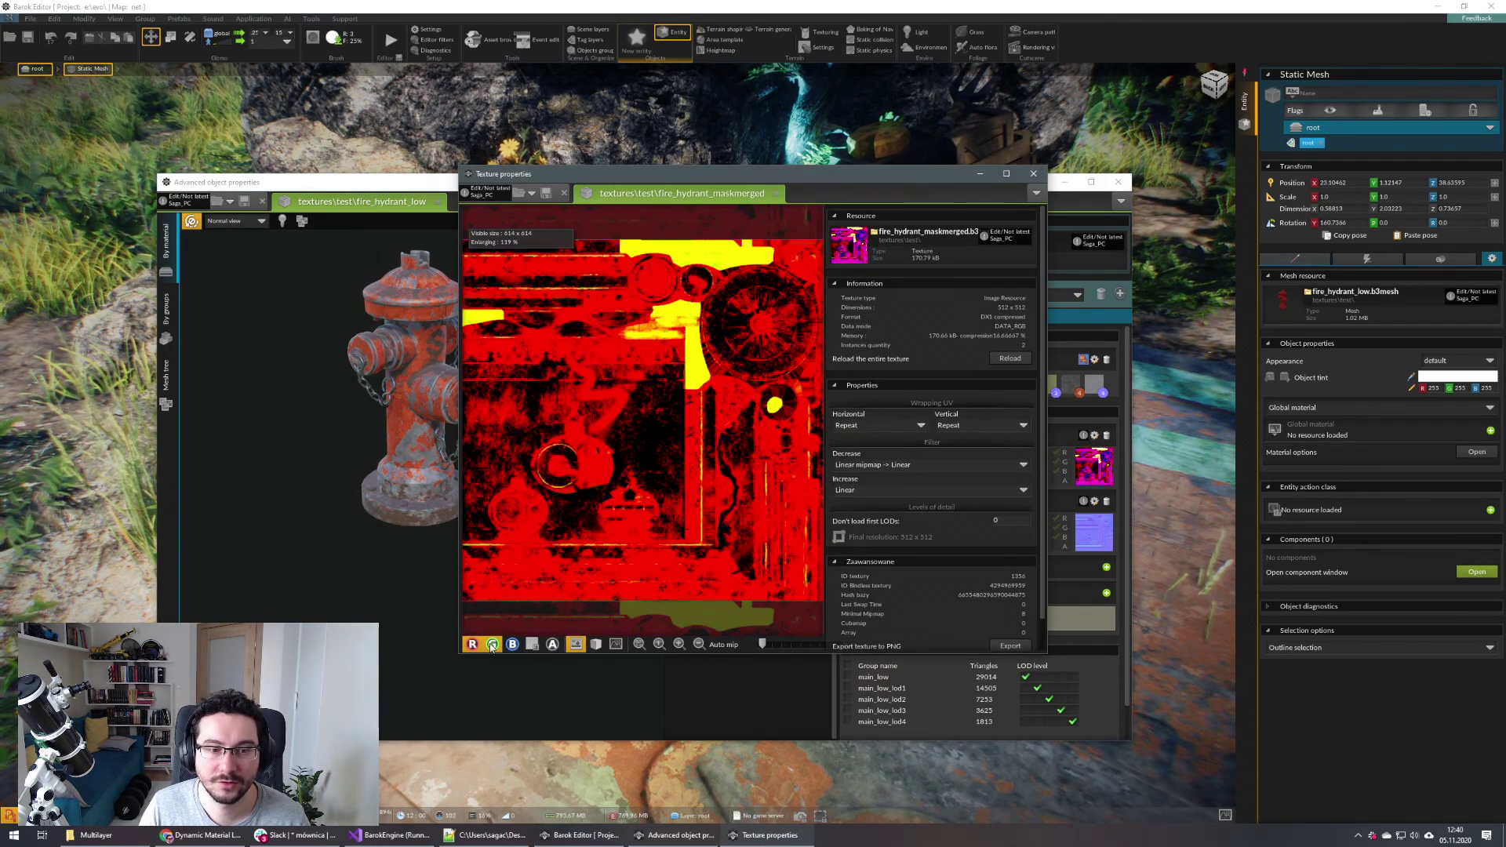
click(473, 644)
click(512, 645)
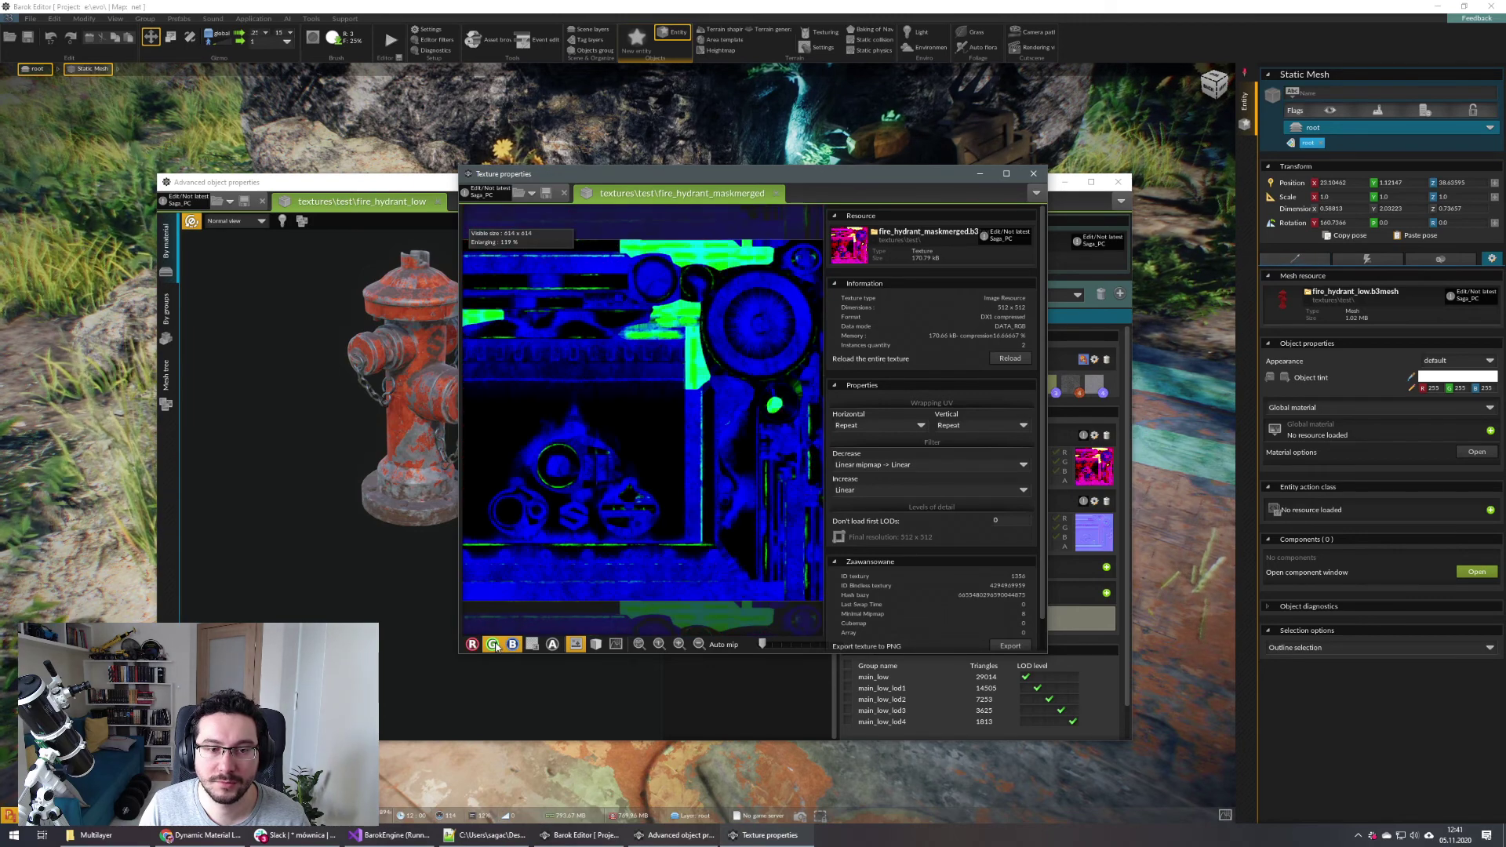
click(491, 645)
click(491, 645)
click(513, 645)
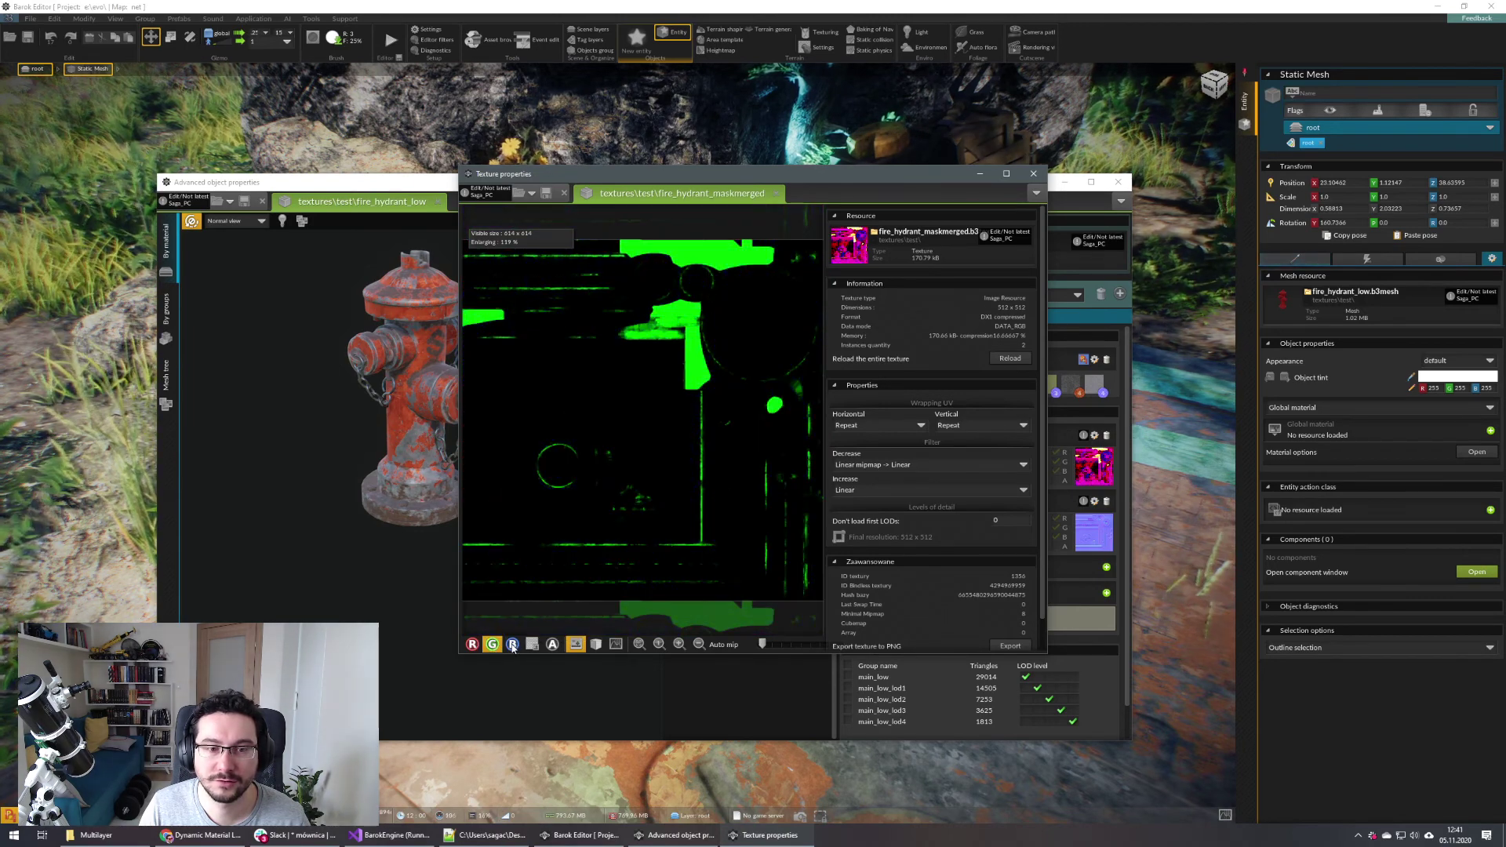
click(472, 645)
click(512, 645)
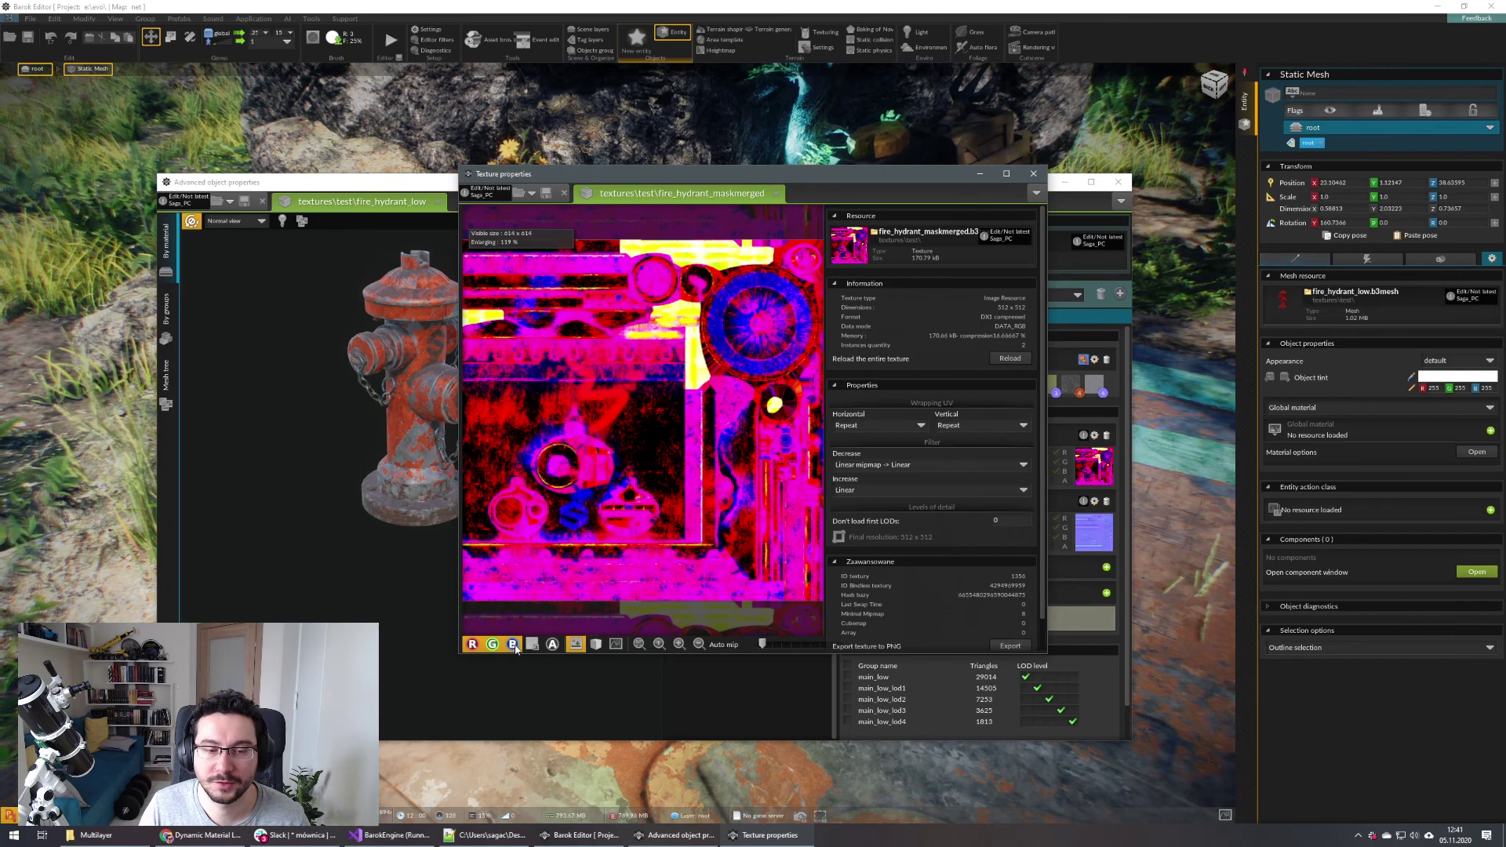
click(1032, 173)
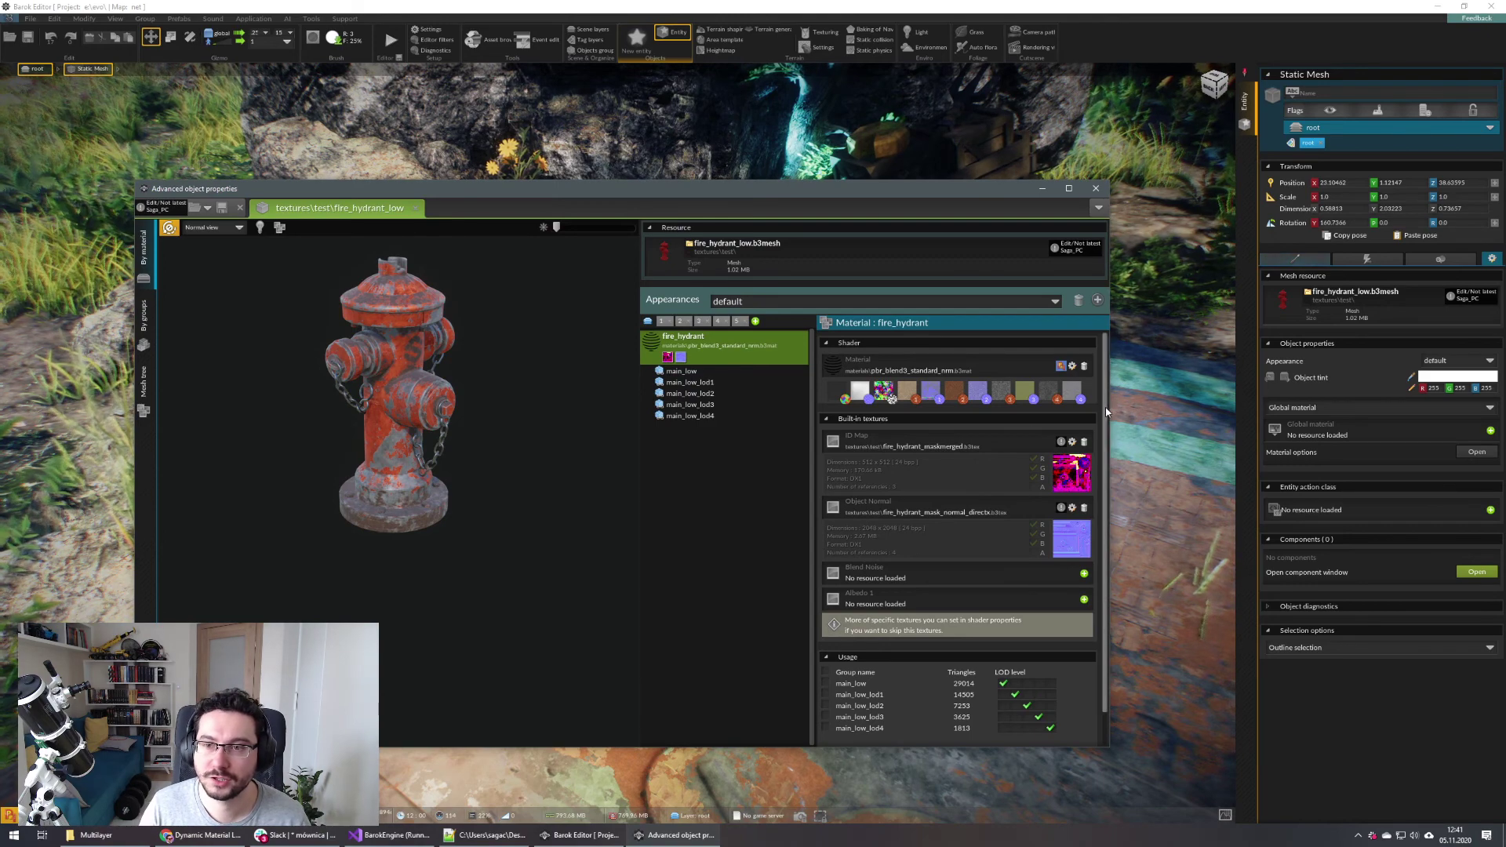
Close the hydrant's advanced properties, clear the selection and view both hydrants and the painted platform in the scene
scroll(970, 614, down, 1)
scroll(970, 611, up, 1)
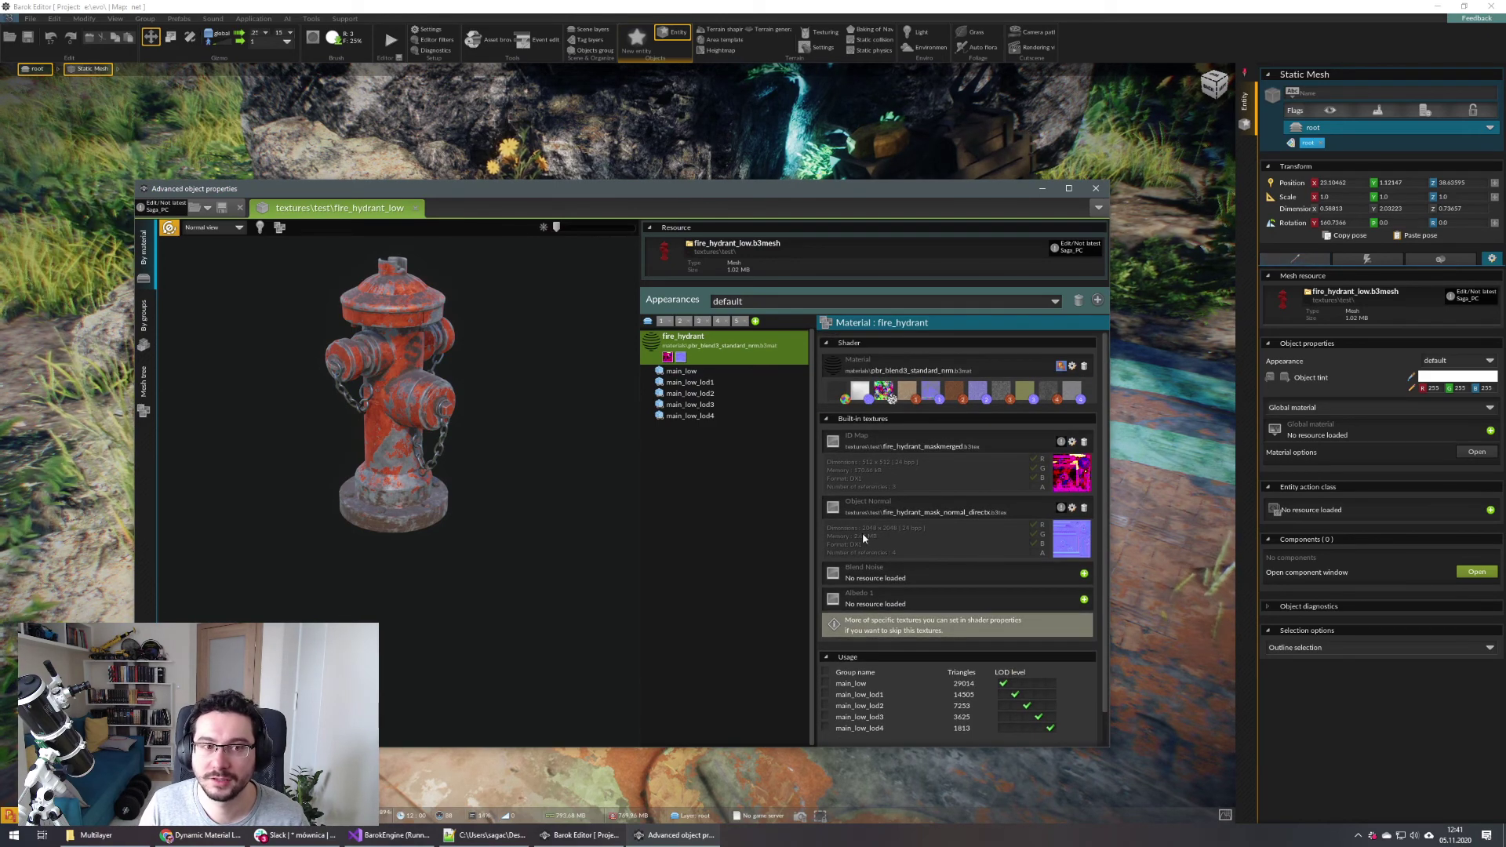
click(1096, 188)
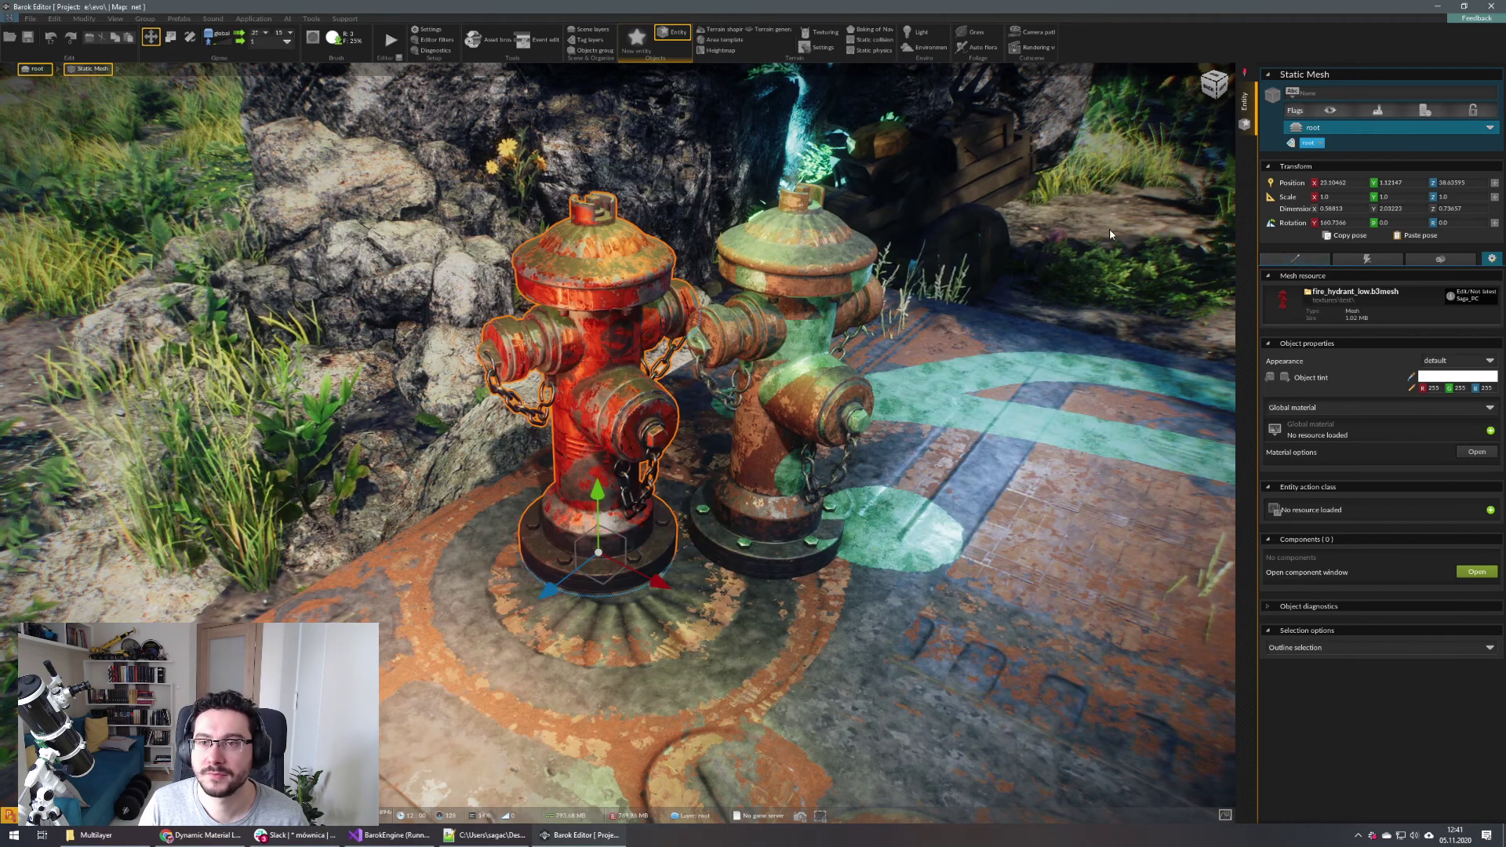
click(1109, 228)
right_drag(1109, 228, 1109, 283)
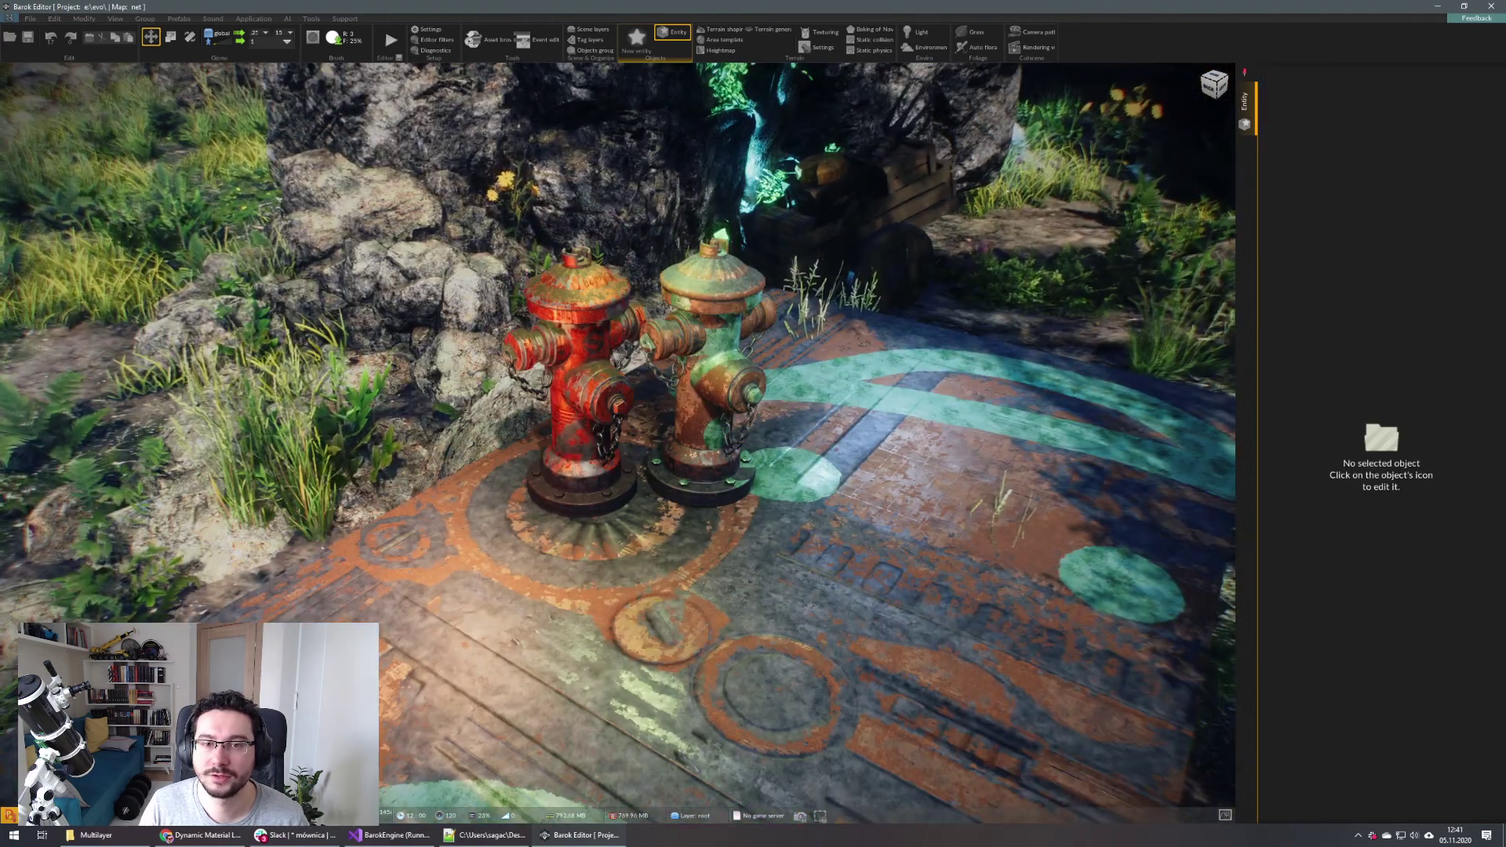
right_click(816, 401)
right_drag(815, 402, 780, 301)
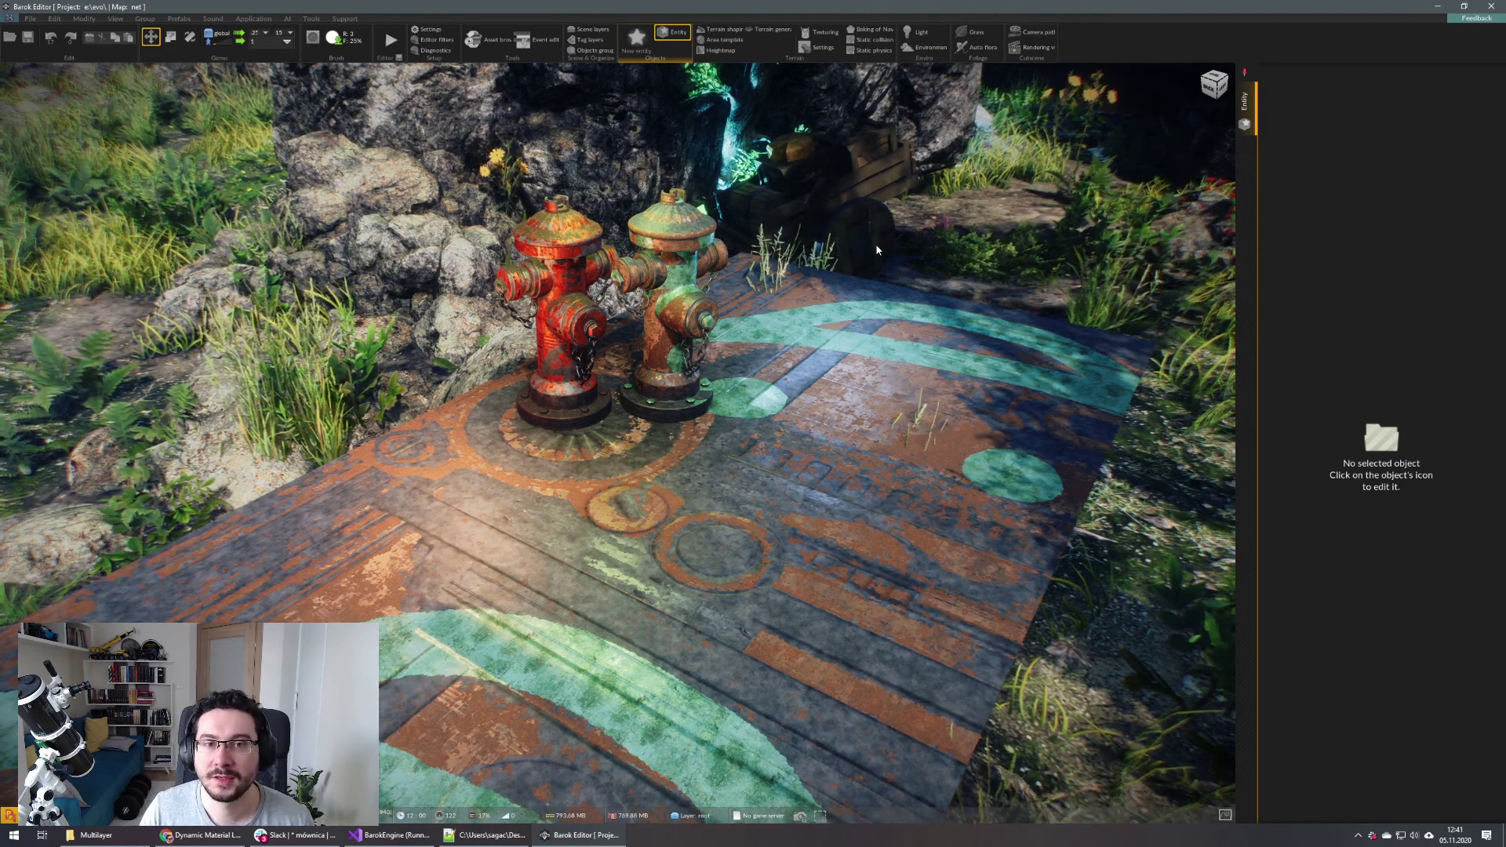
right_drag(875, 243, 879, 306)
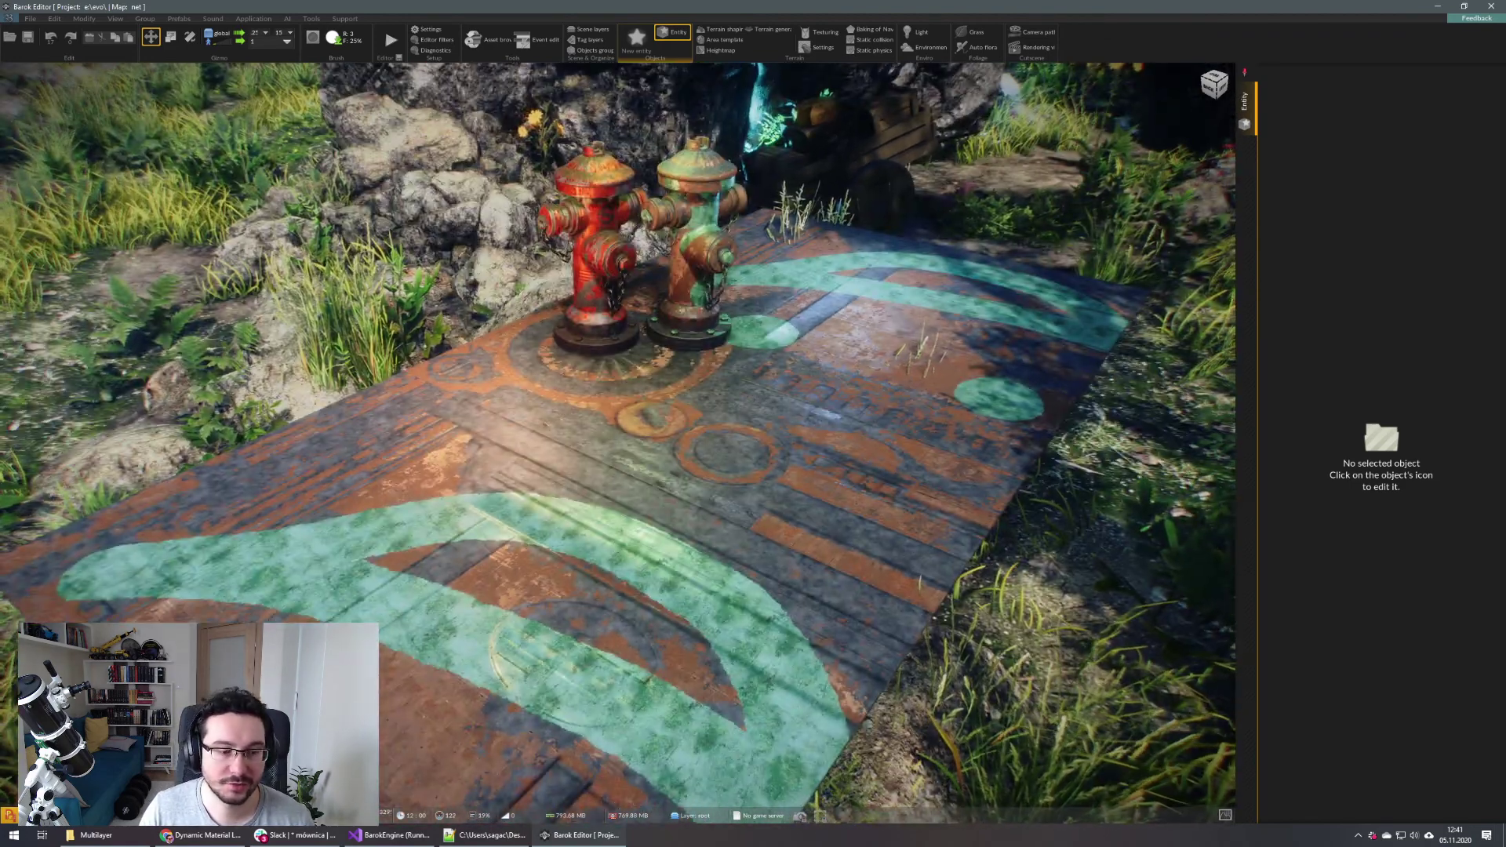
Switch to the browser and review the fire hydrant layering diagram on the Dynamic Material Layering page
click(178, 843)
click(179, 841)
scroll(825, 344, up, 7)
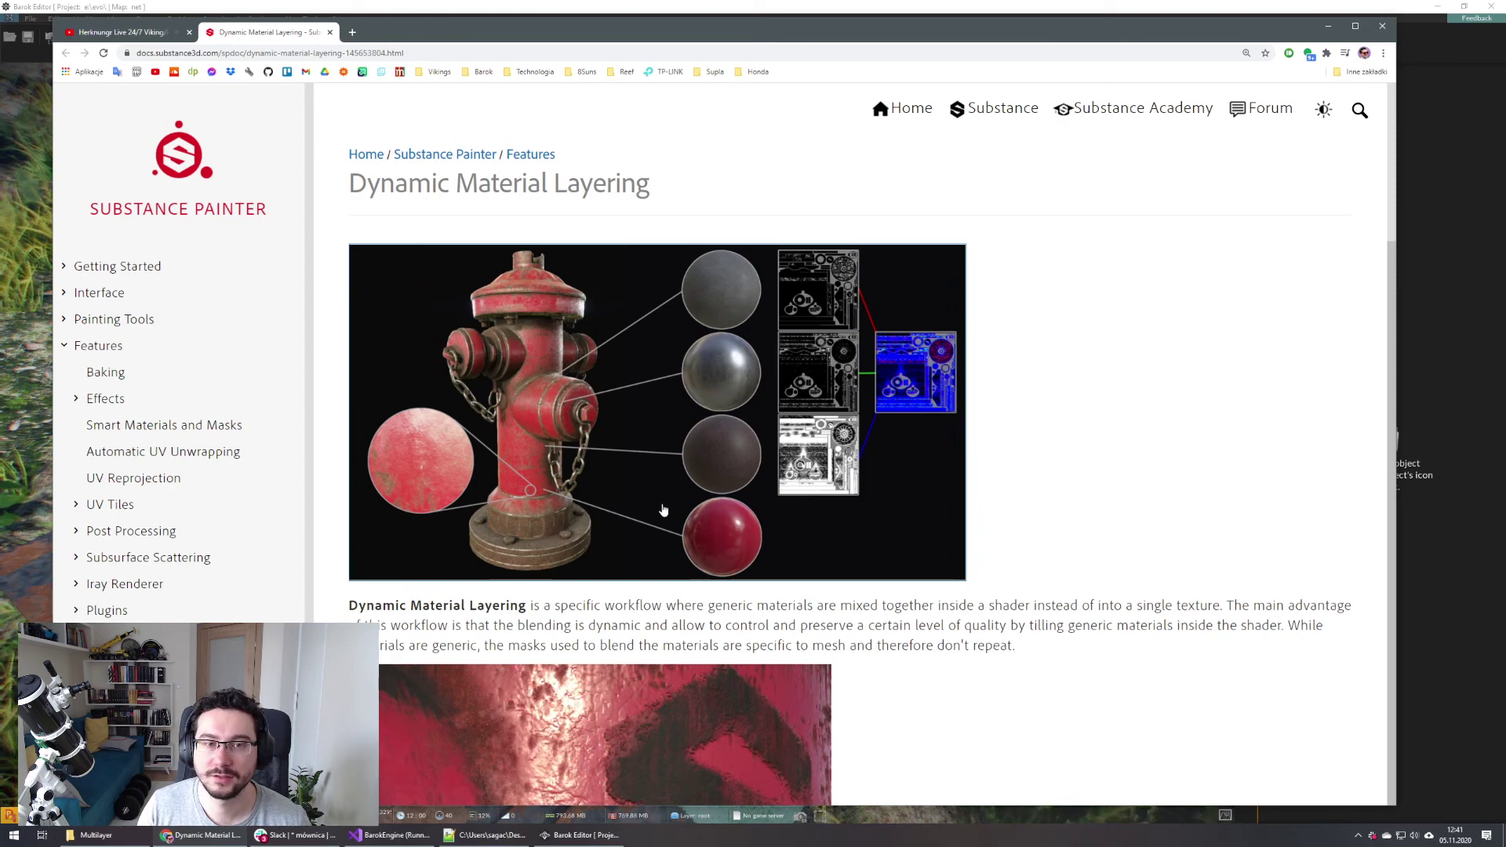
click(1328, 26)
Open the Multilayer folder in File Explorer and look over its fire hydrant mask images and JSON file
click(96, 834)
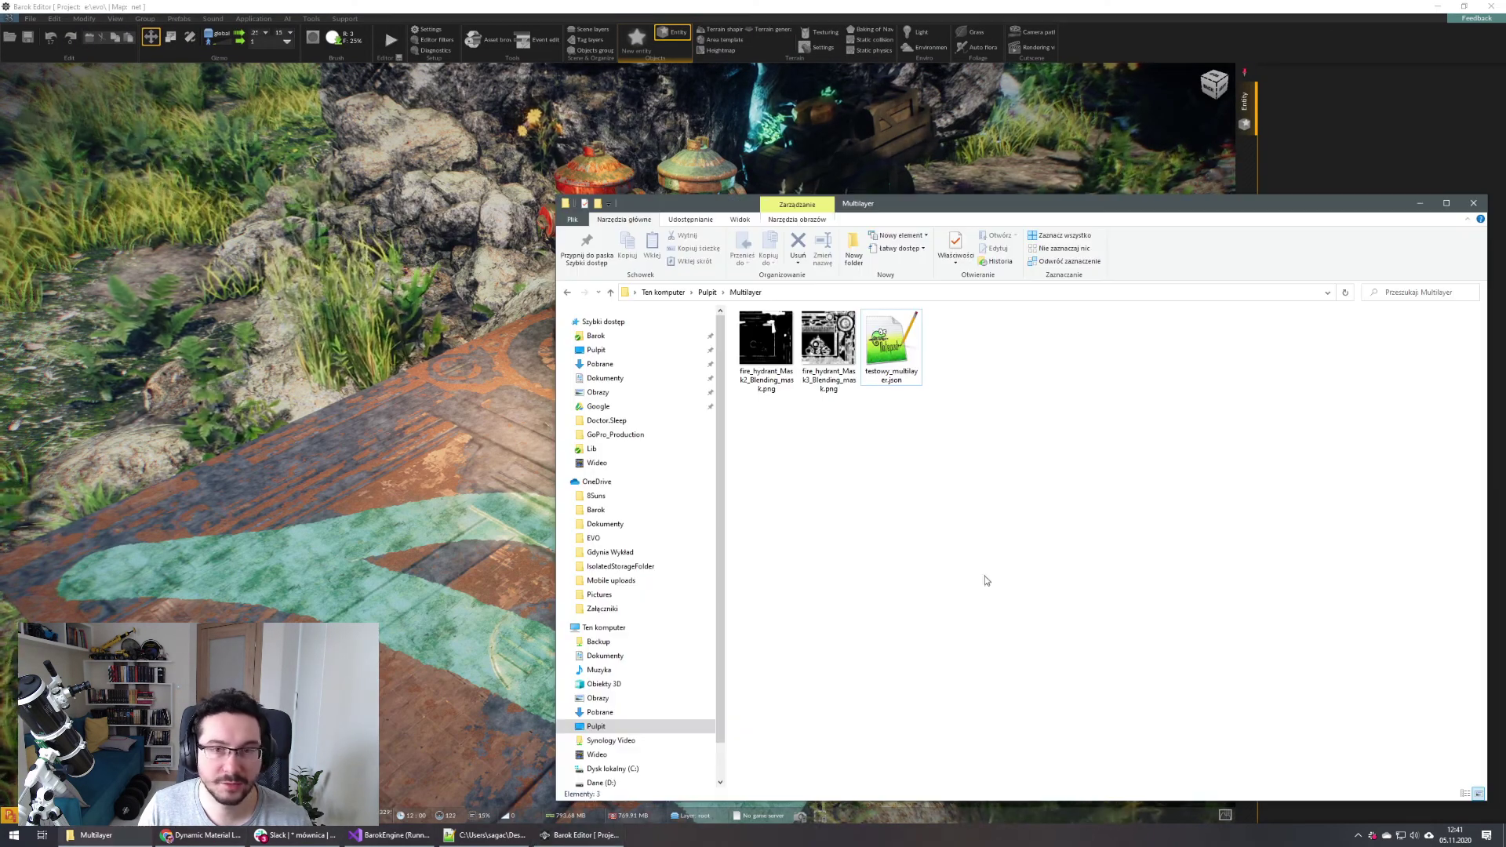
drag(855, 422, 793, 381)
click(904, 439)
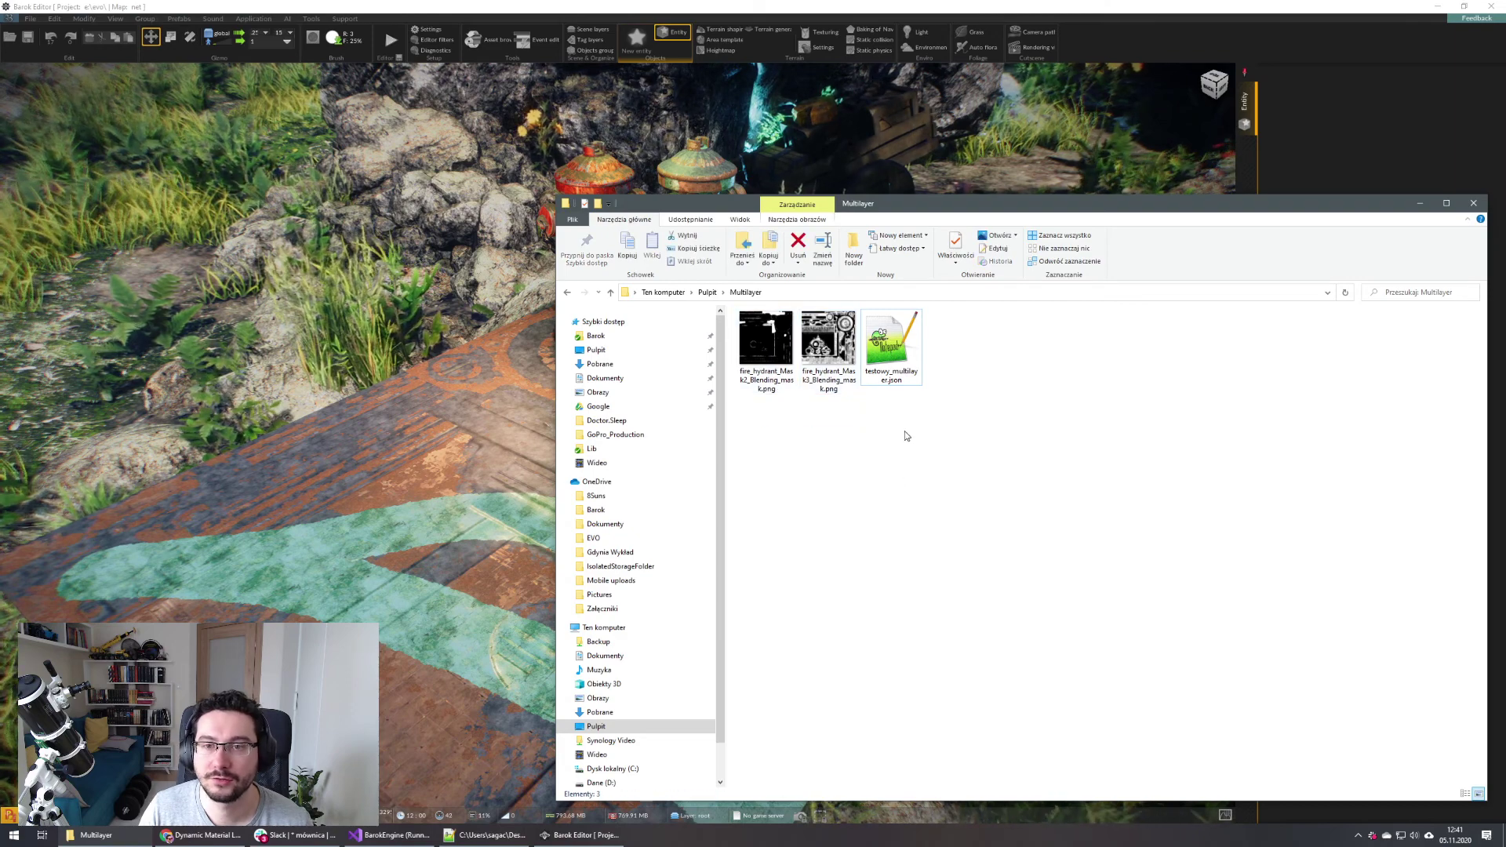
Open testowy_multilayer.json in Notepad++ and enlarge its text for reading
double_click(892, 345)
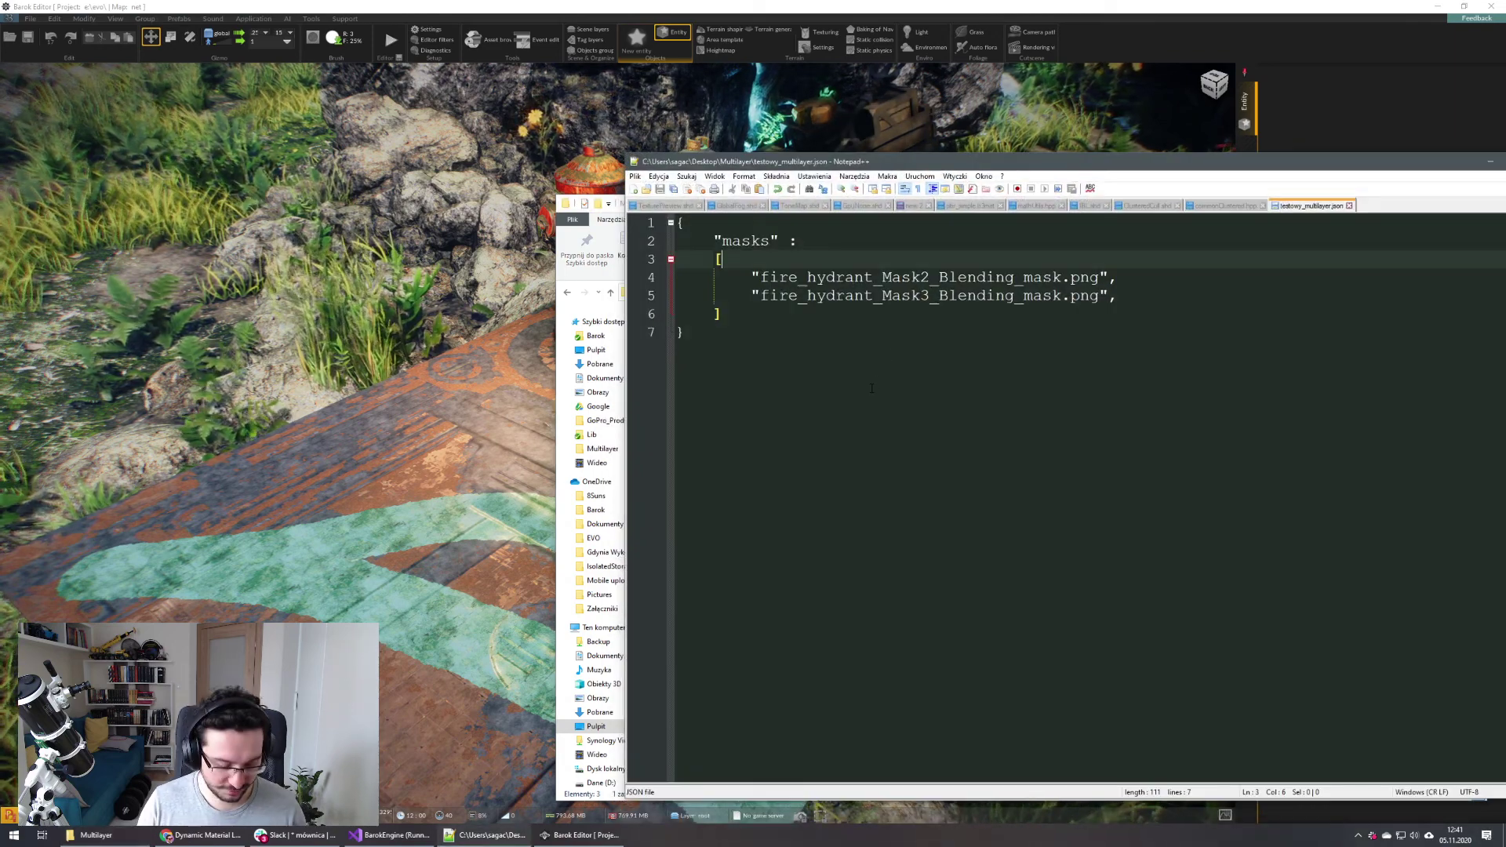
ctrl+scroll(935, 244, up, 2)
drag(862, 161, 672, 144)
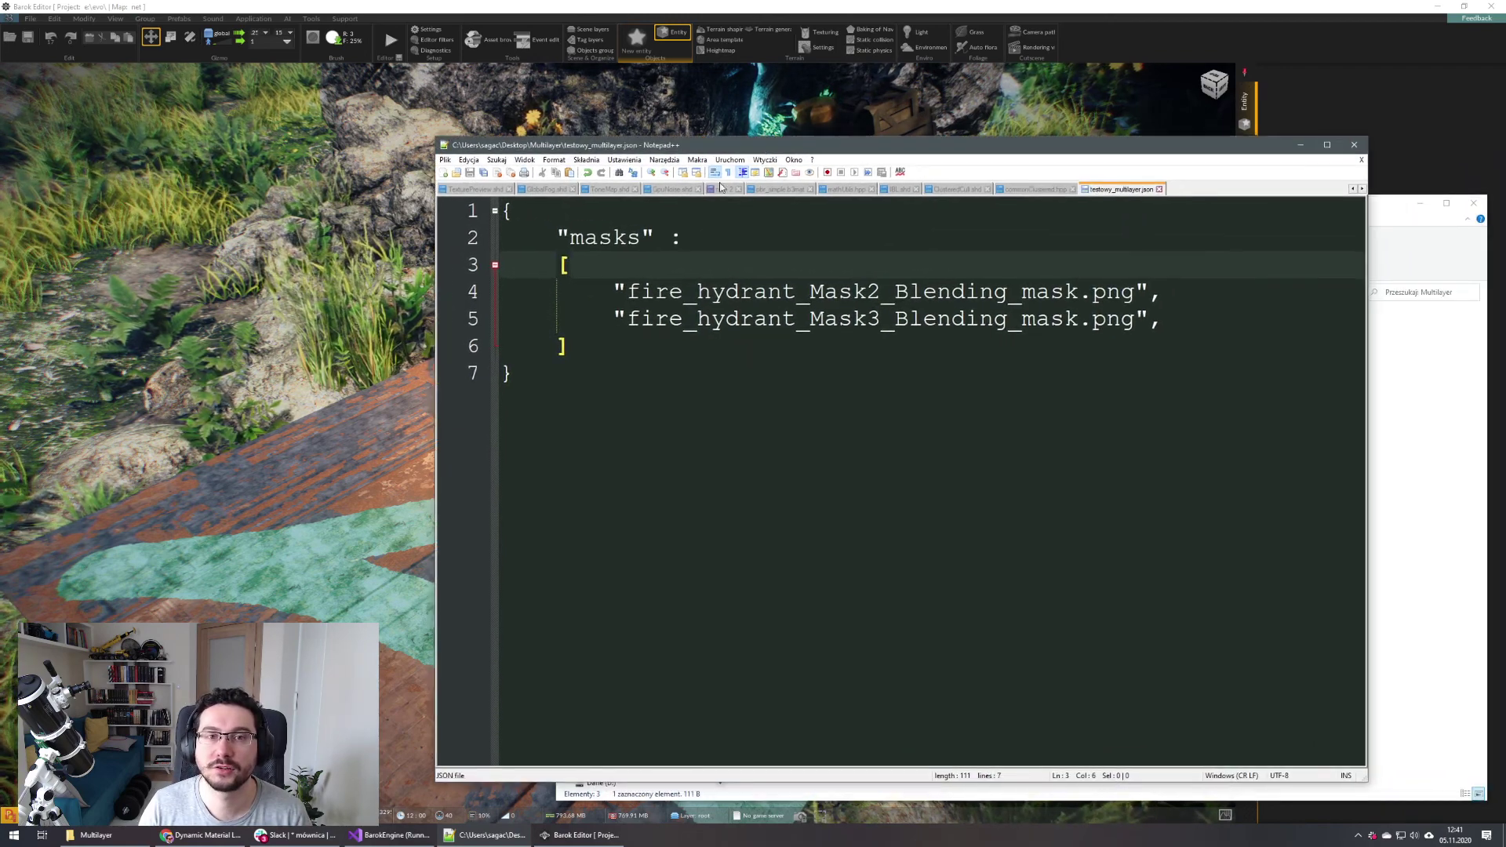
Examine the "masks" key and its two fire hydrant blending mask entries, and close the text editor
double_click(604, 237)
mouse_move(627, 291)
mouse_down()
mouse_move(1135, 291)
mouse_move(895, 318)
mouse_move(628, 319)
mouse_move(1134, 291)
mouse_move(628, 319)
mouse_up()
click(679, 290)
double_click(679, 291)
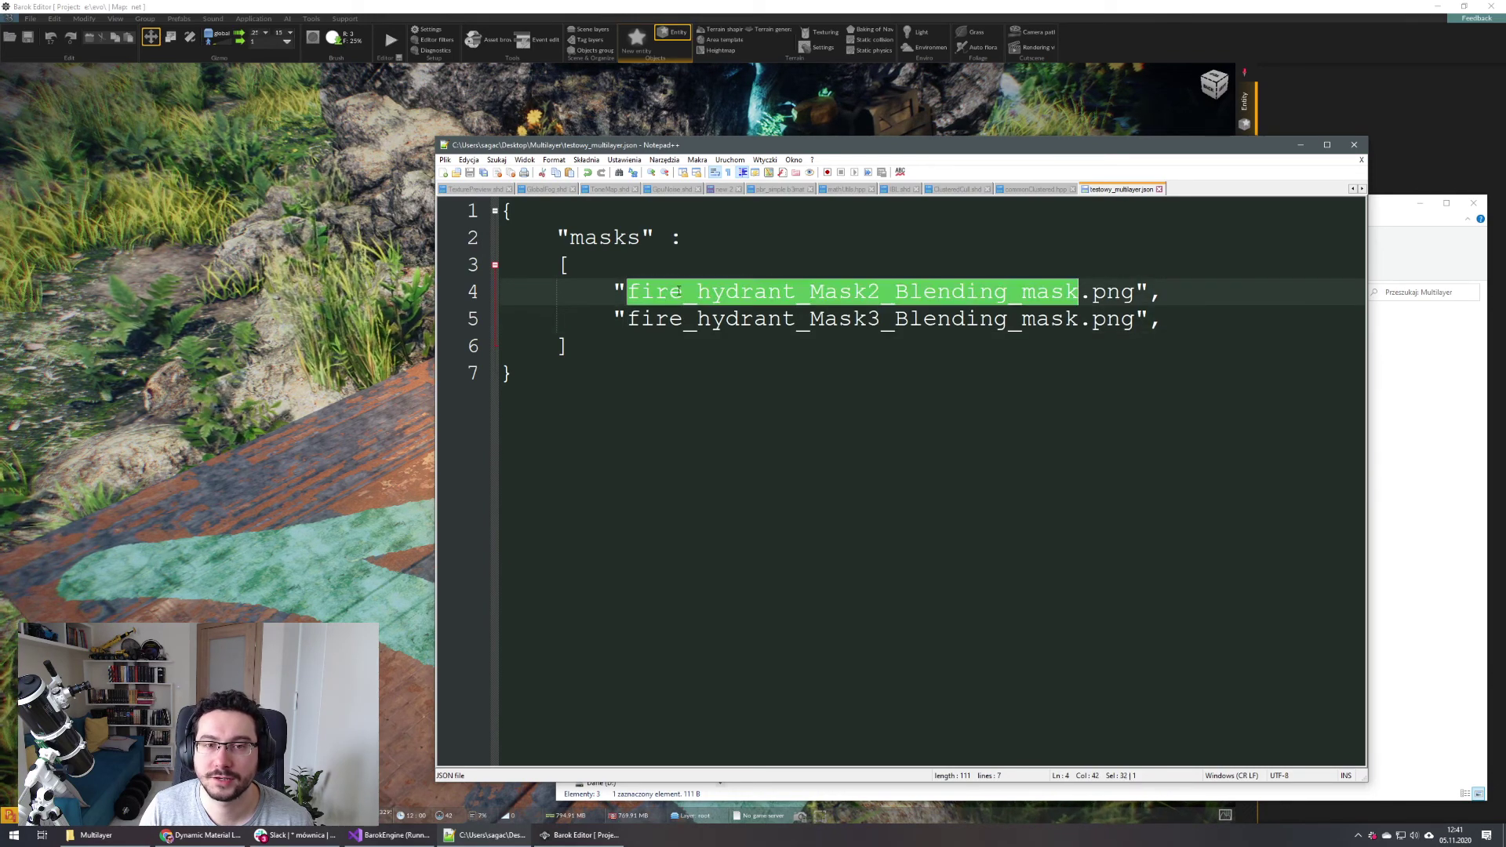
double_click(679, 319)
double_click(680, 291)
double_click(679, 318)
click(680, 291)
click(900, 246)
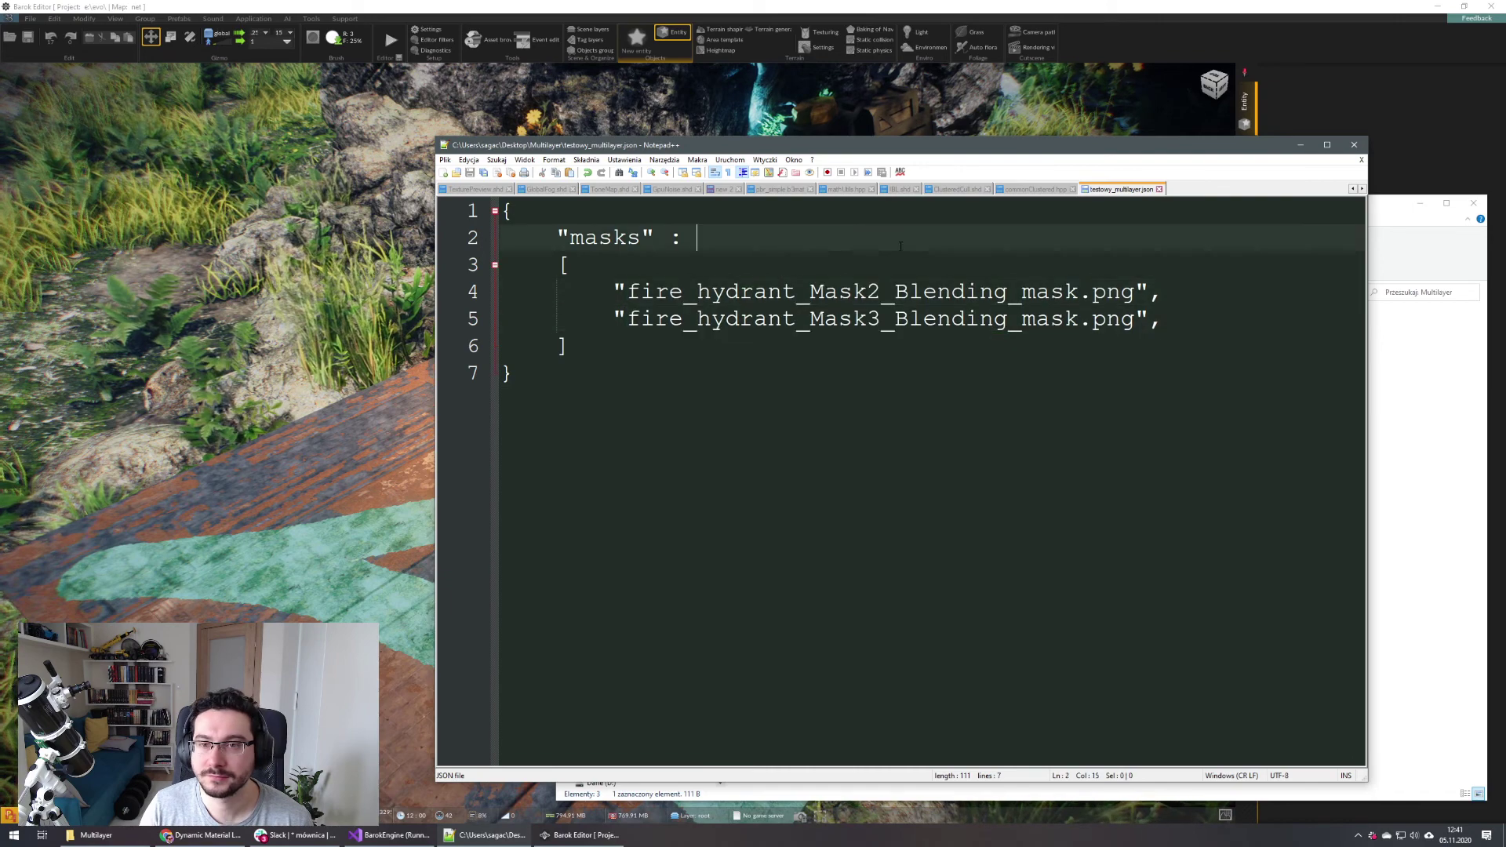
click(1354, 144)
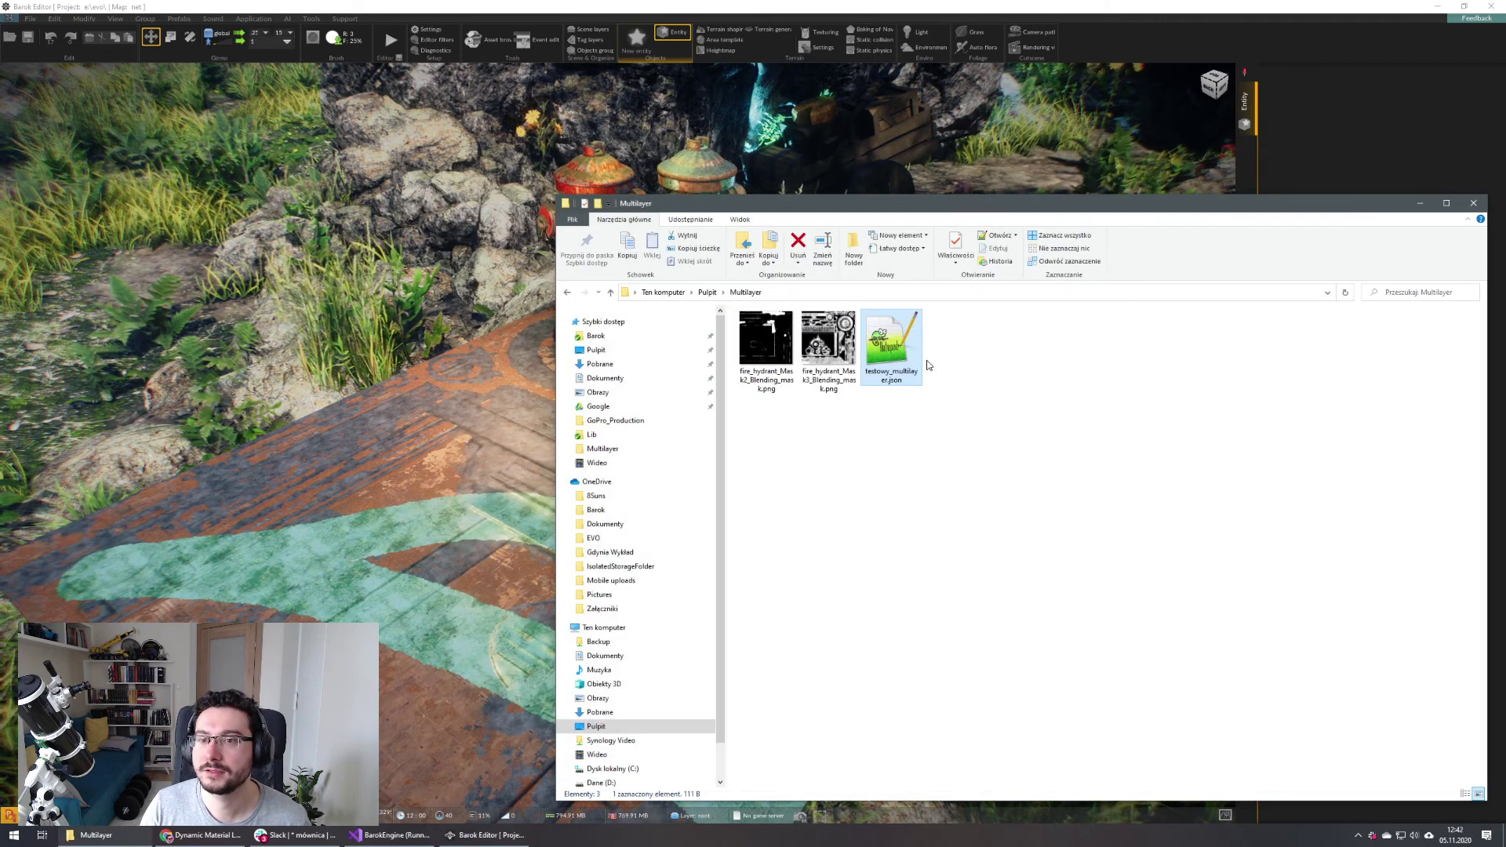
Import testowy_multilayer.json into the Barok Editor project and select the resulting multilayer mask in the asset browser
drag(902, 356, 356, 337)
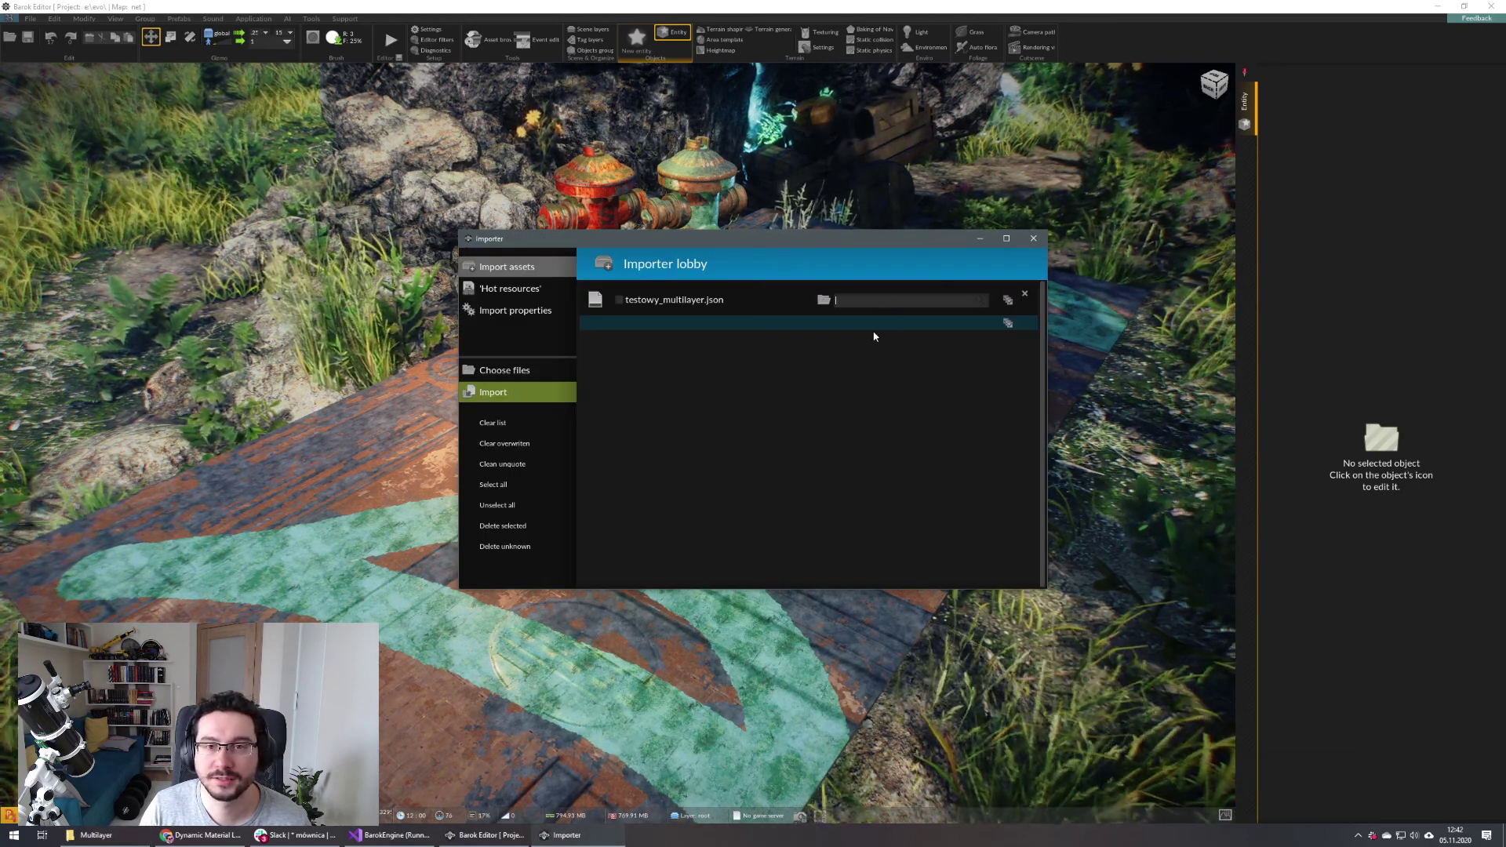
click(521, 392)
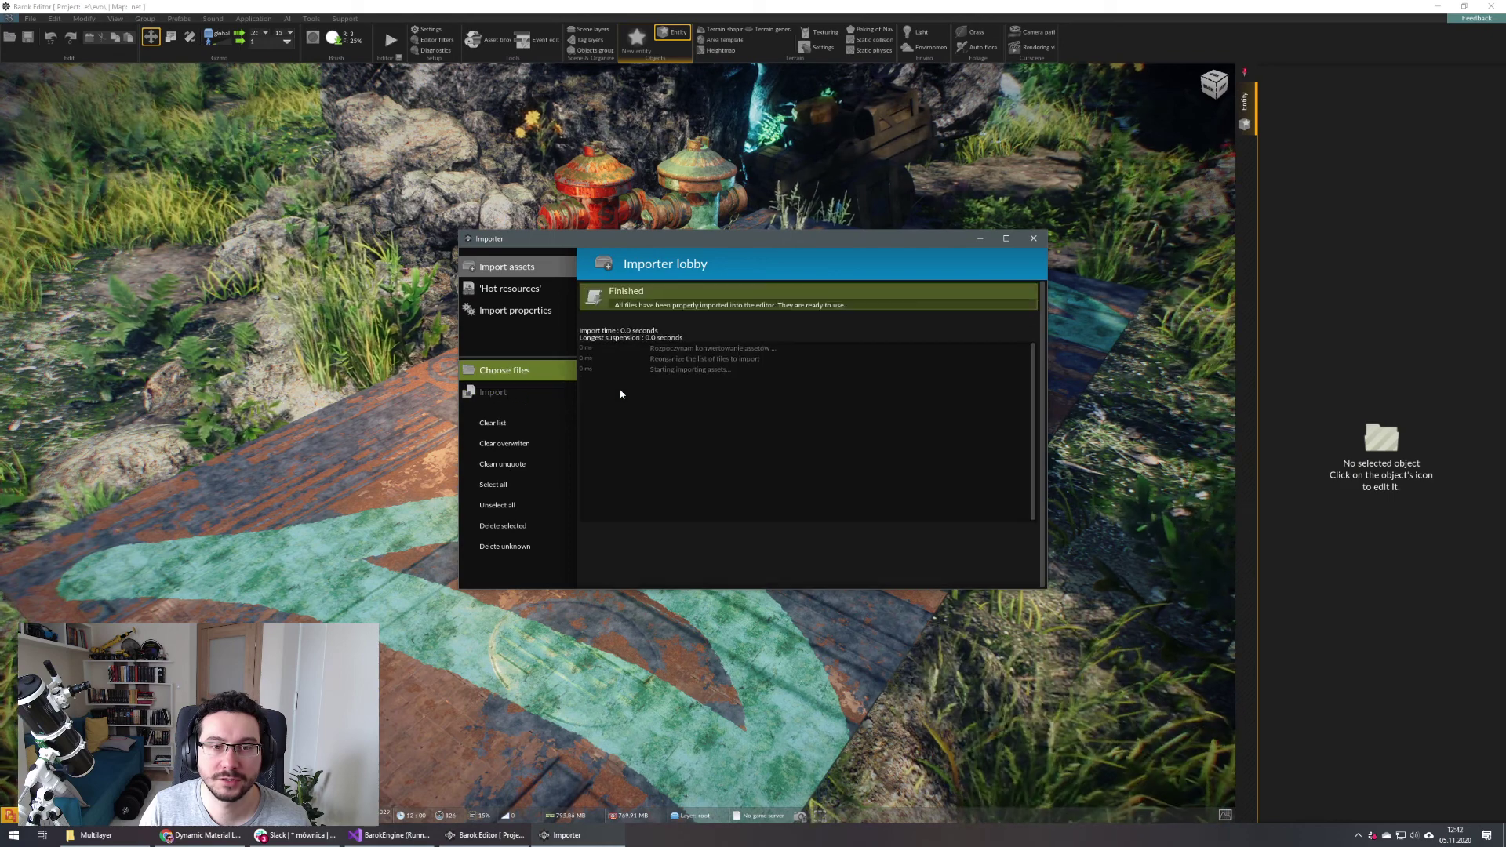
click(1033, 238)
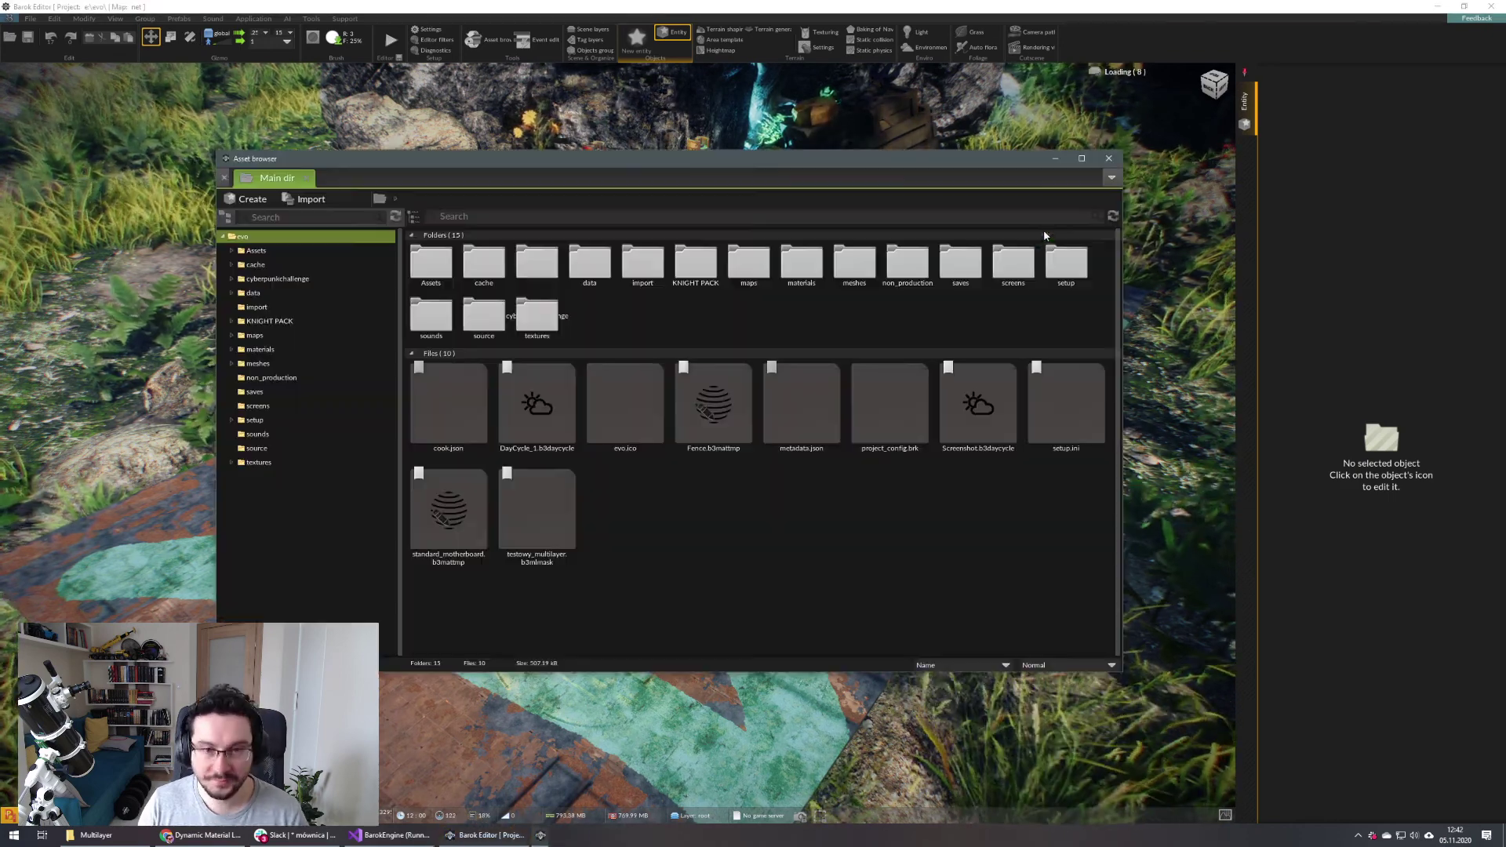
click(540, 522)
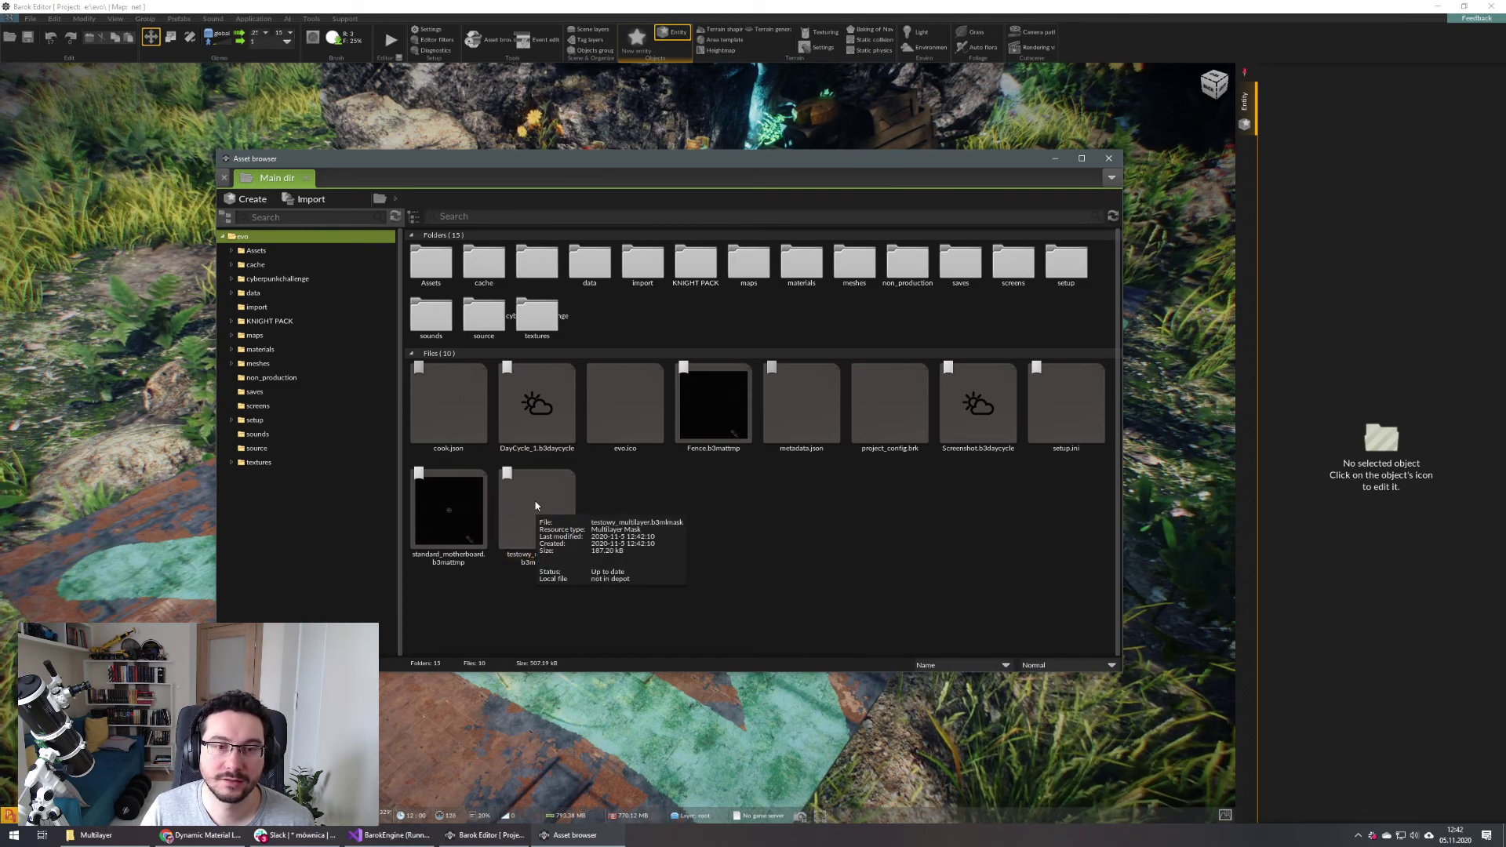
Open the testowy_multilayer mask, close the asset browser, and inspect the mask atlas at different magnifications
double_click(536, 506)
click(1109, 158)
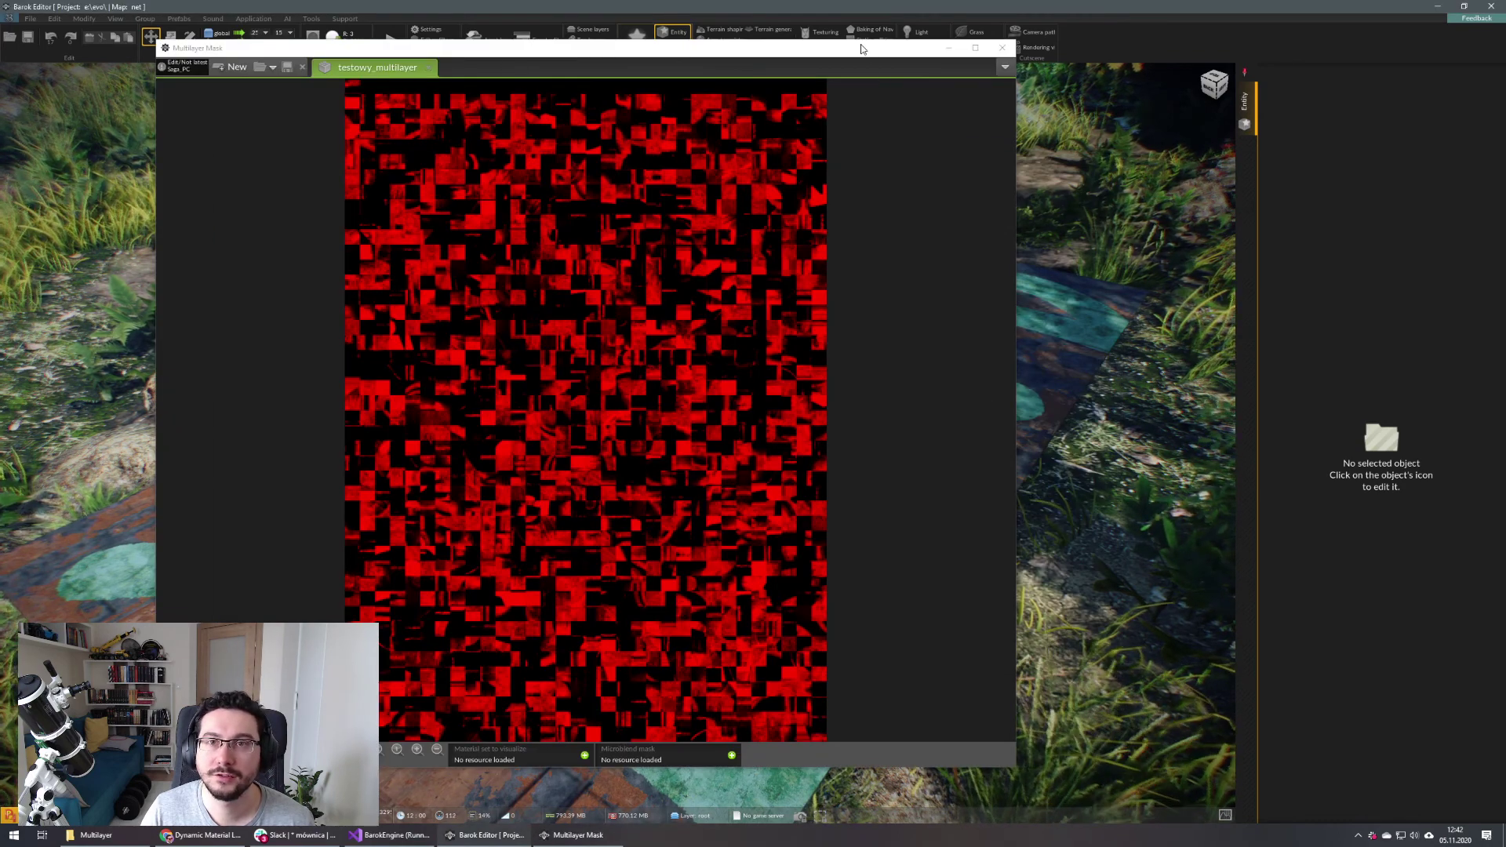
drag(860, 45, 1220, 40)
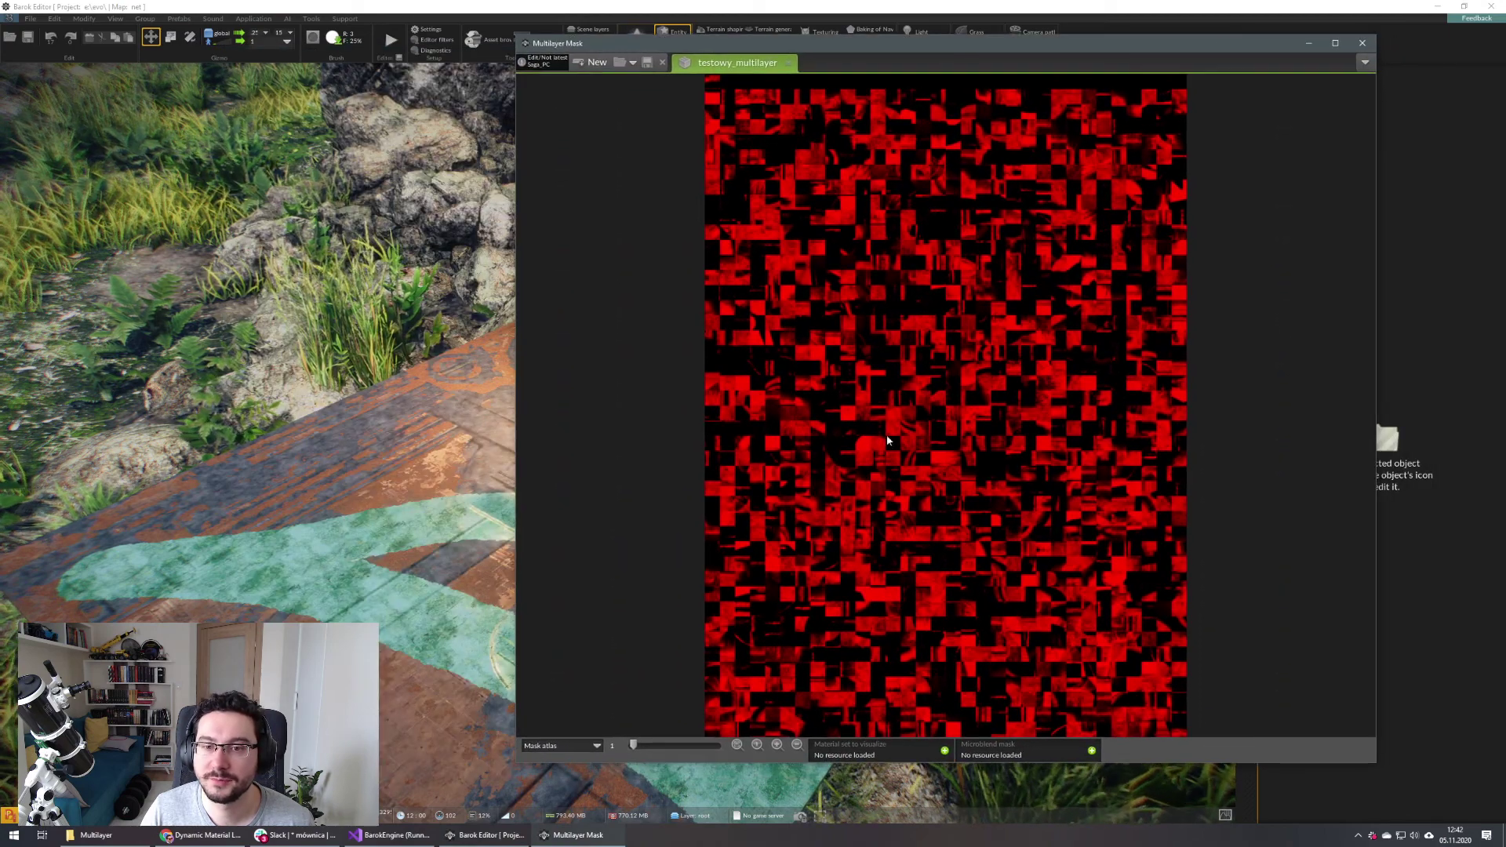
scroll(895, 433, up, 3)
scroll(917, 437, down, 6)
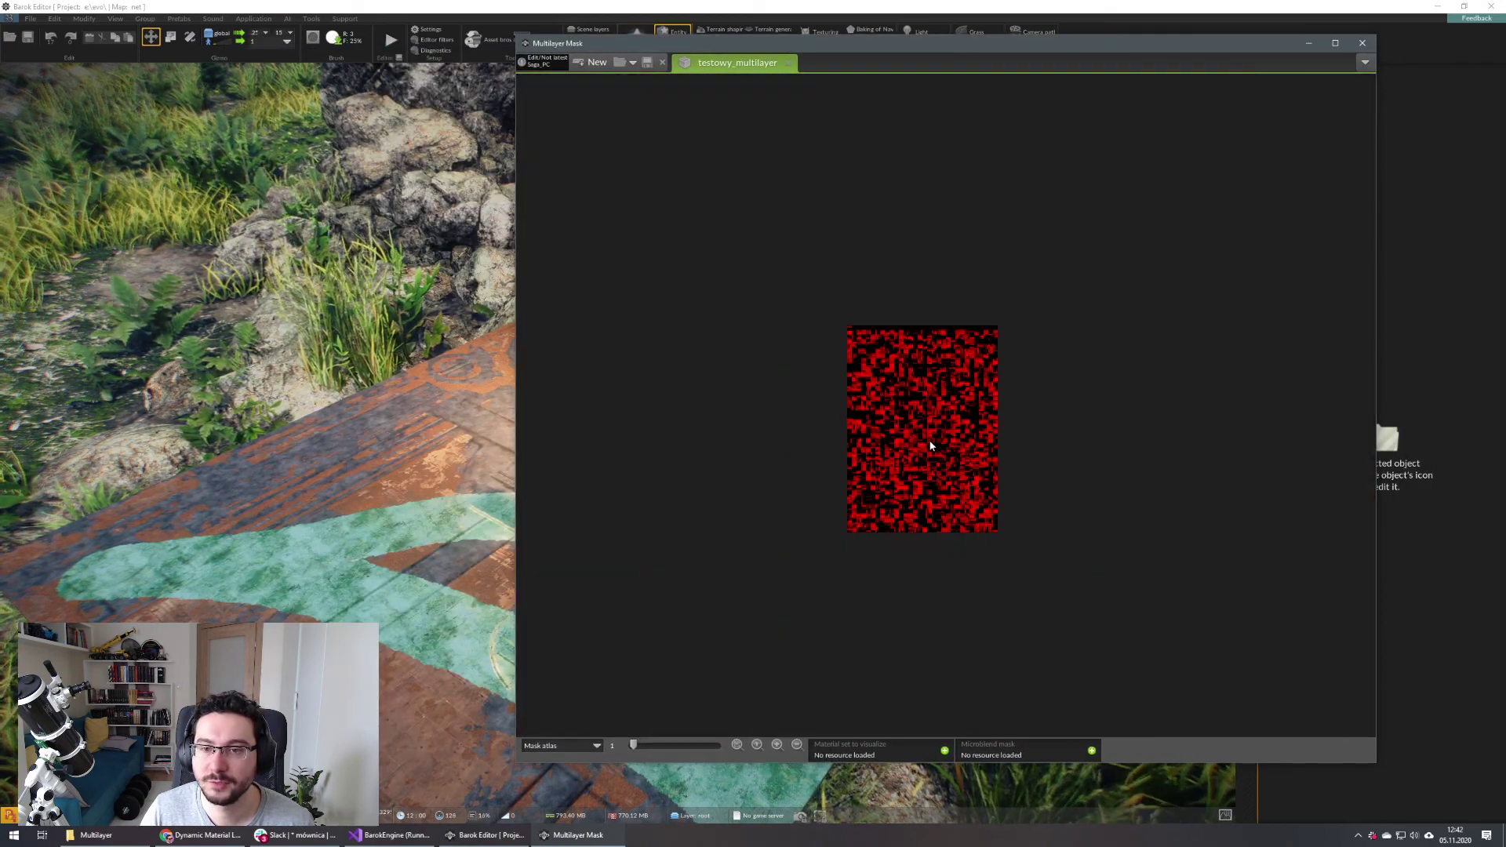
scroll(925, 440, up, 4)
scroll(938, 445, down, 2)
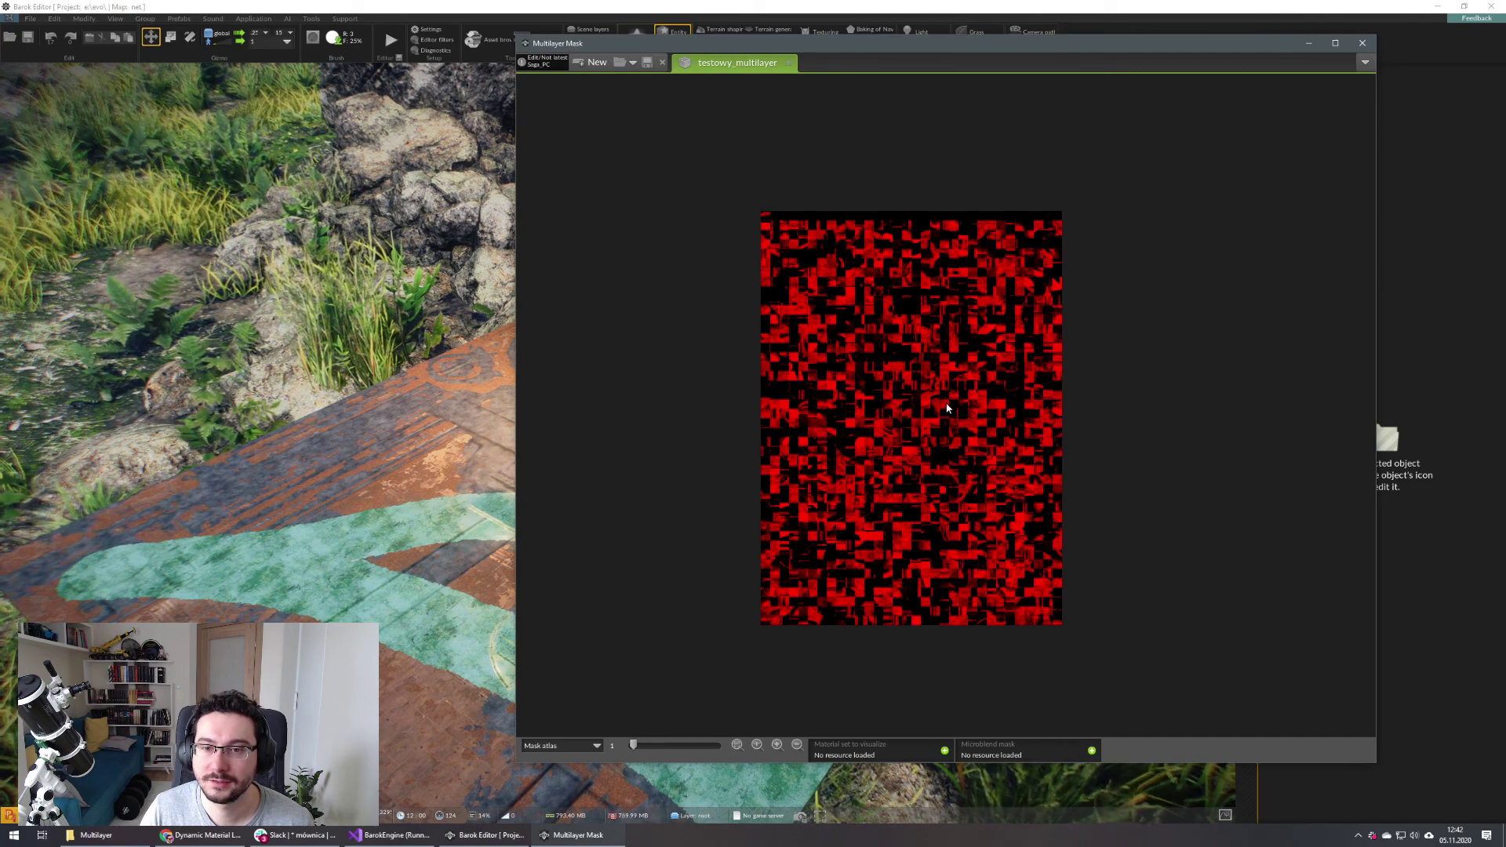
scroll(947, 408, up, 2)
scroll(924, 442, down, 2)
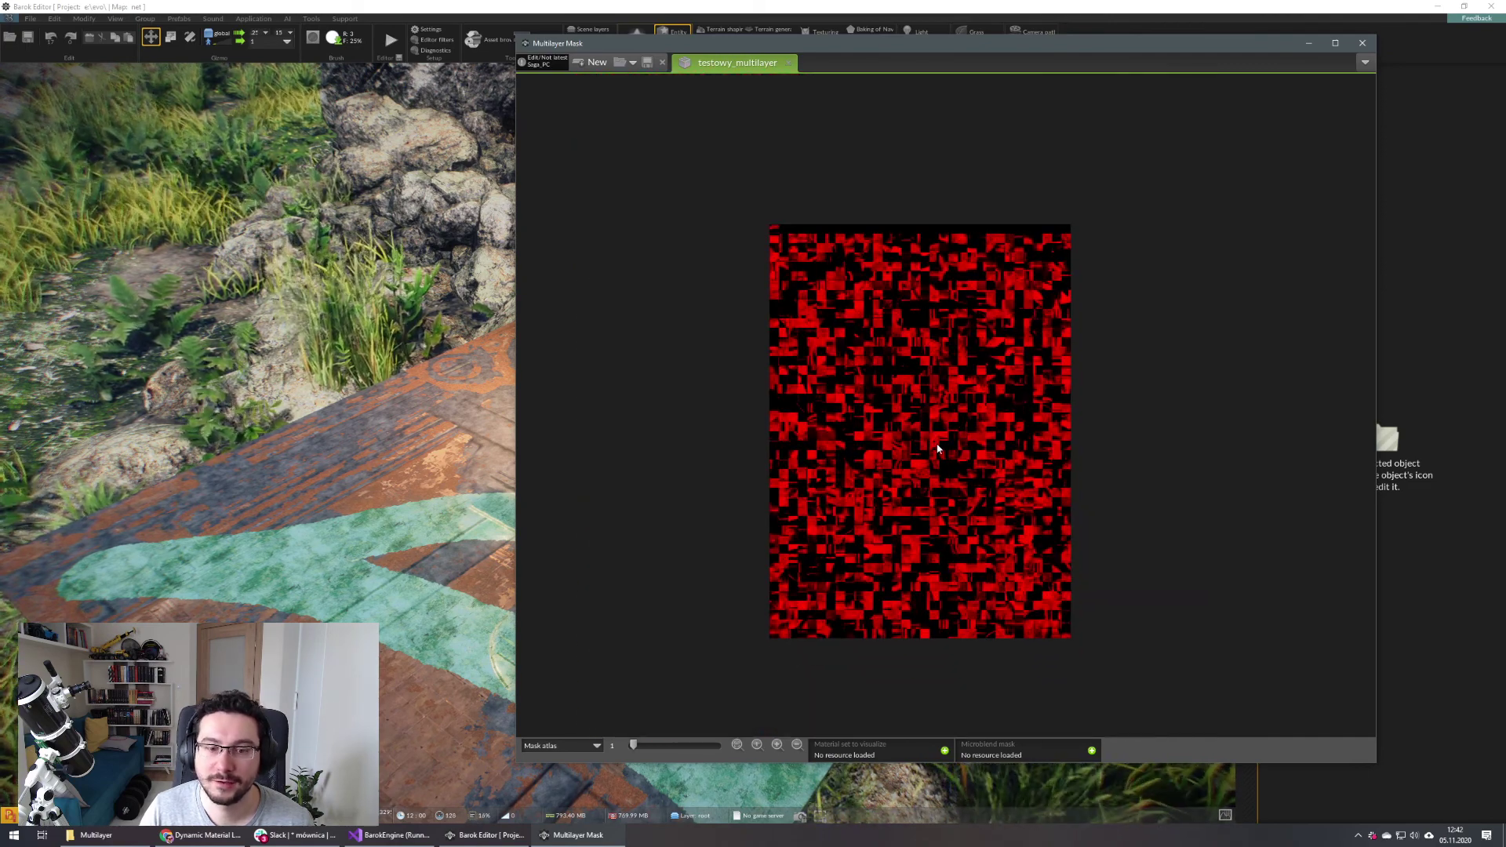
Compare the mask's Layer view with its Mask atlas view, ending on the atlas
click(575, 746)
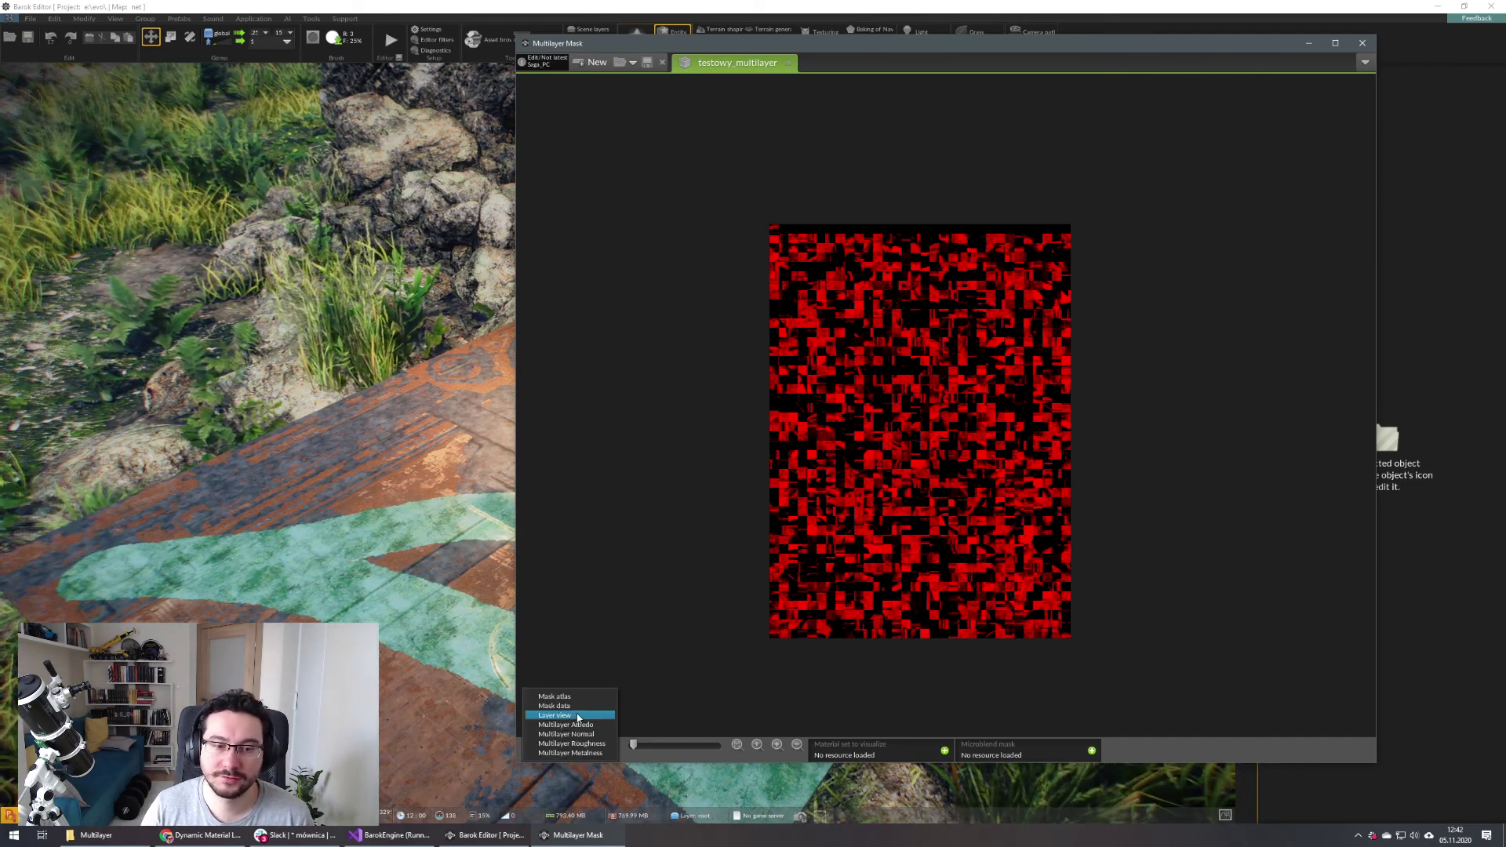
click(579, 716)
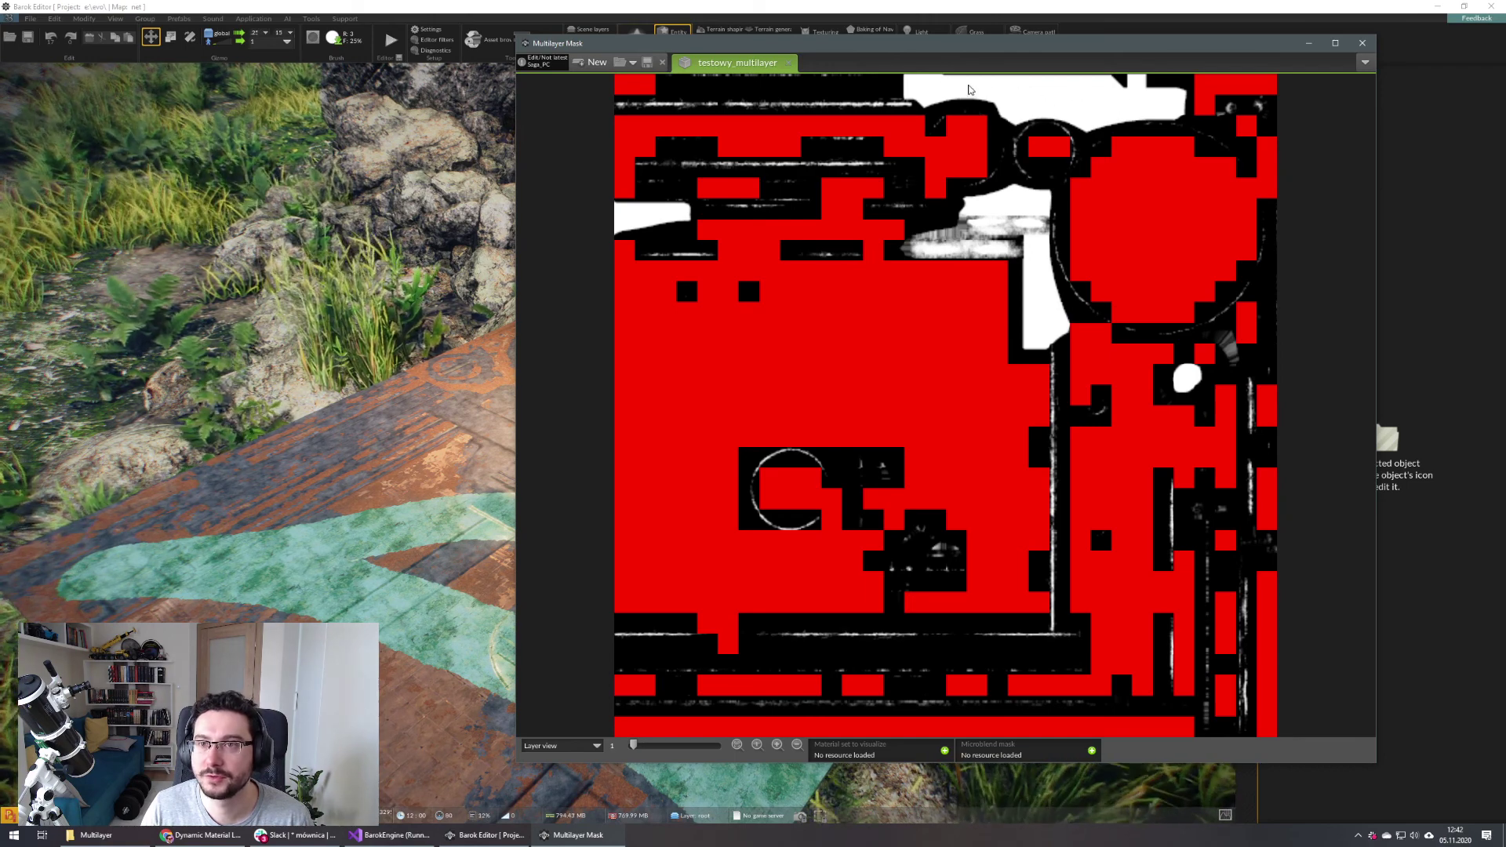
key(ctrl+s)
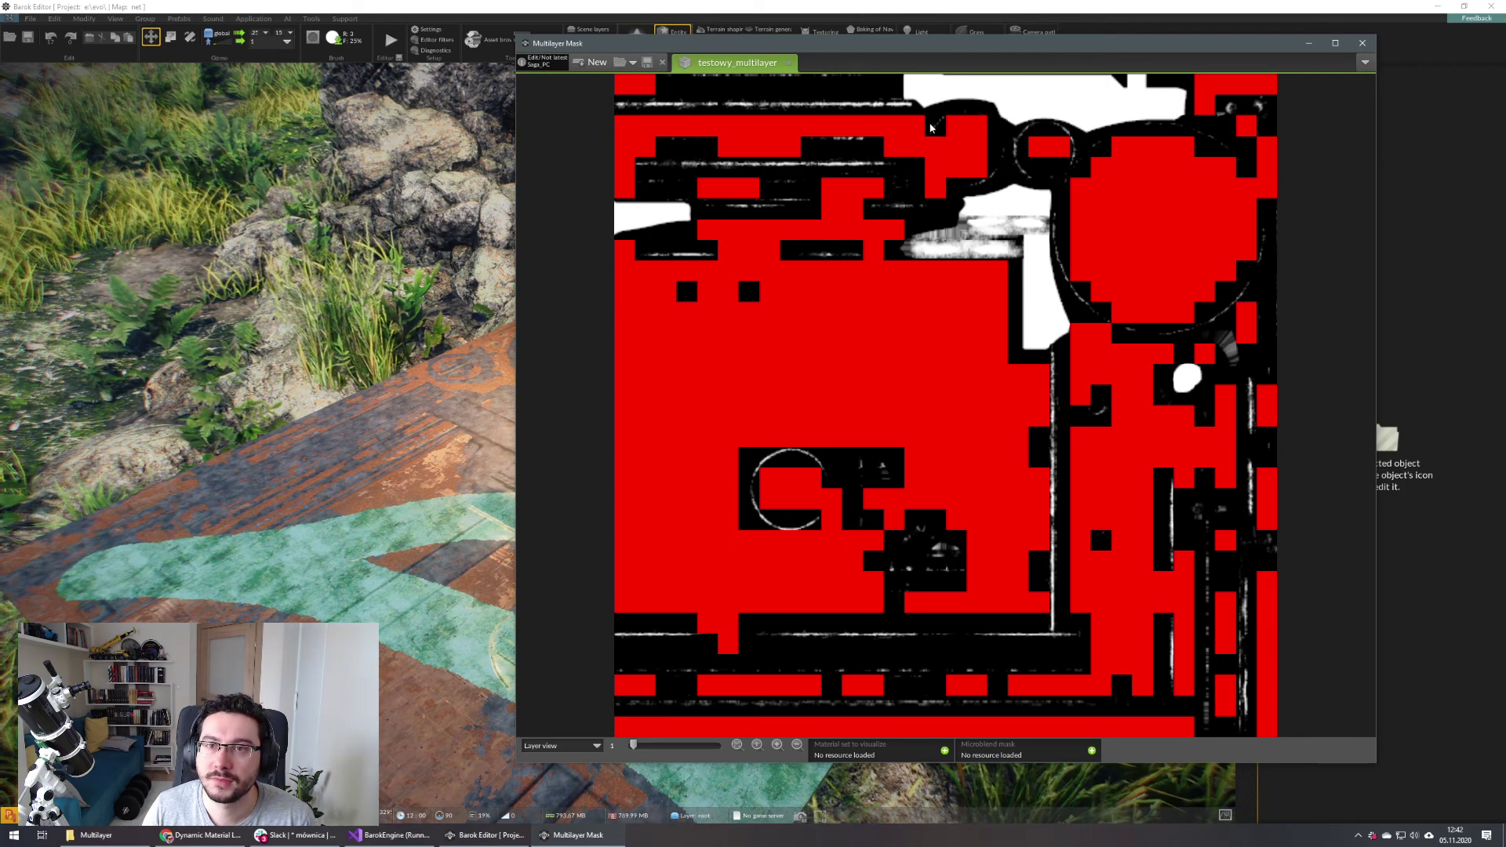
click(558, 749)
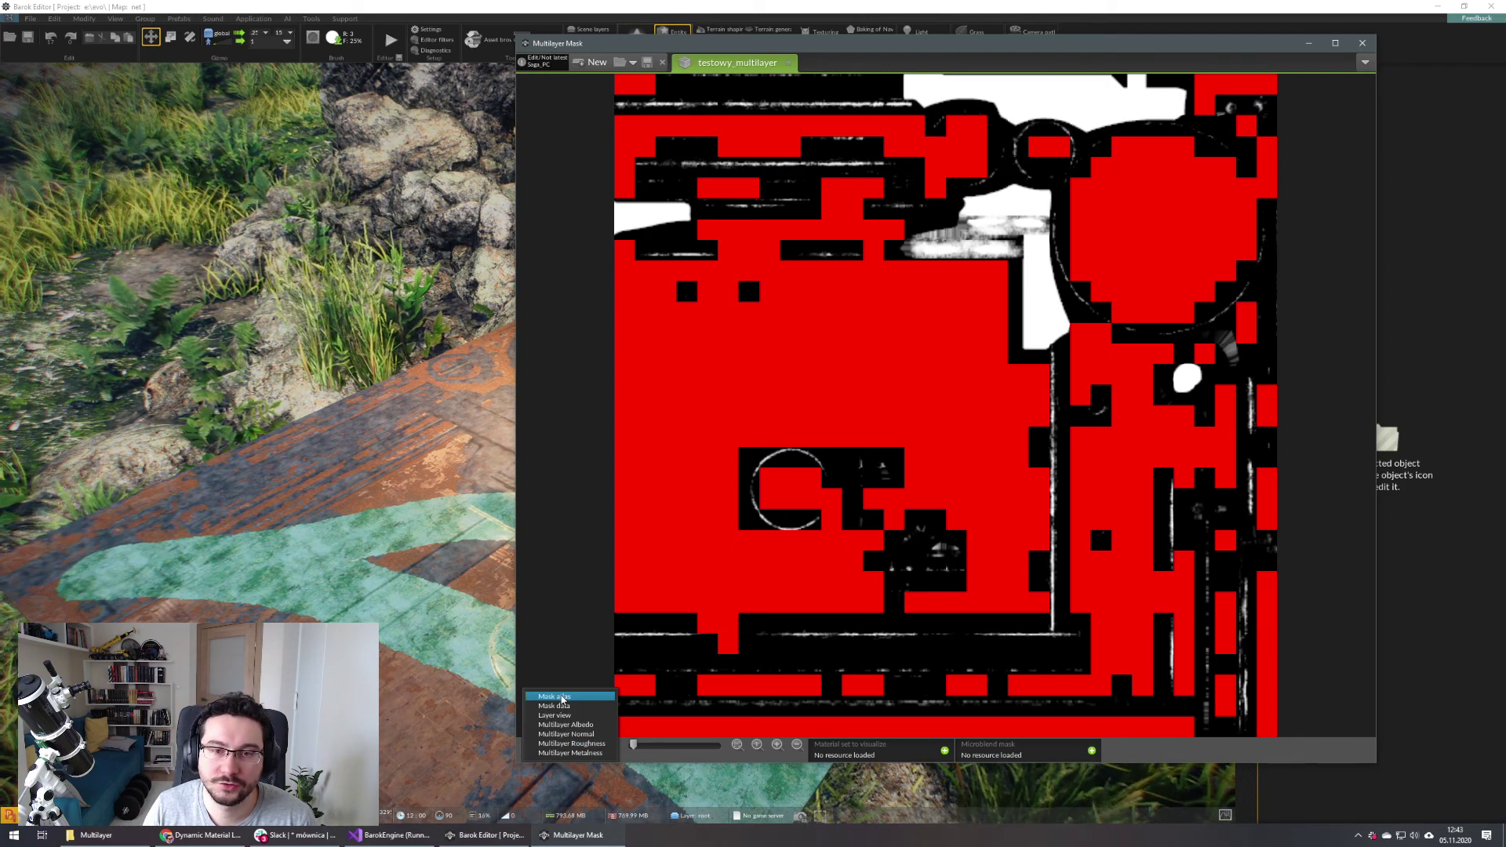
click(562, 696)
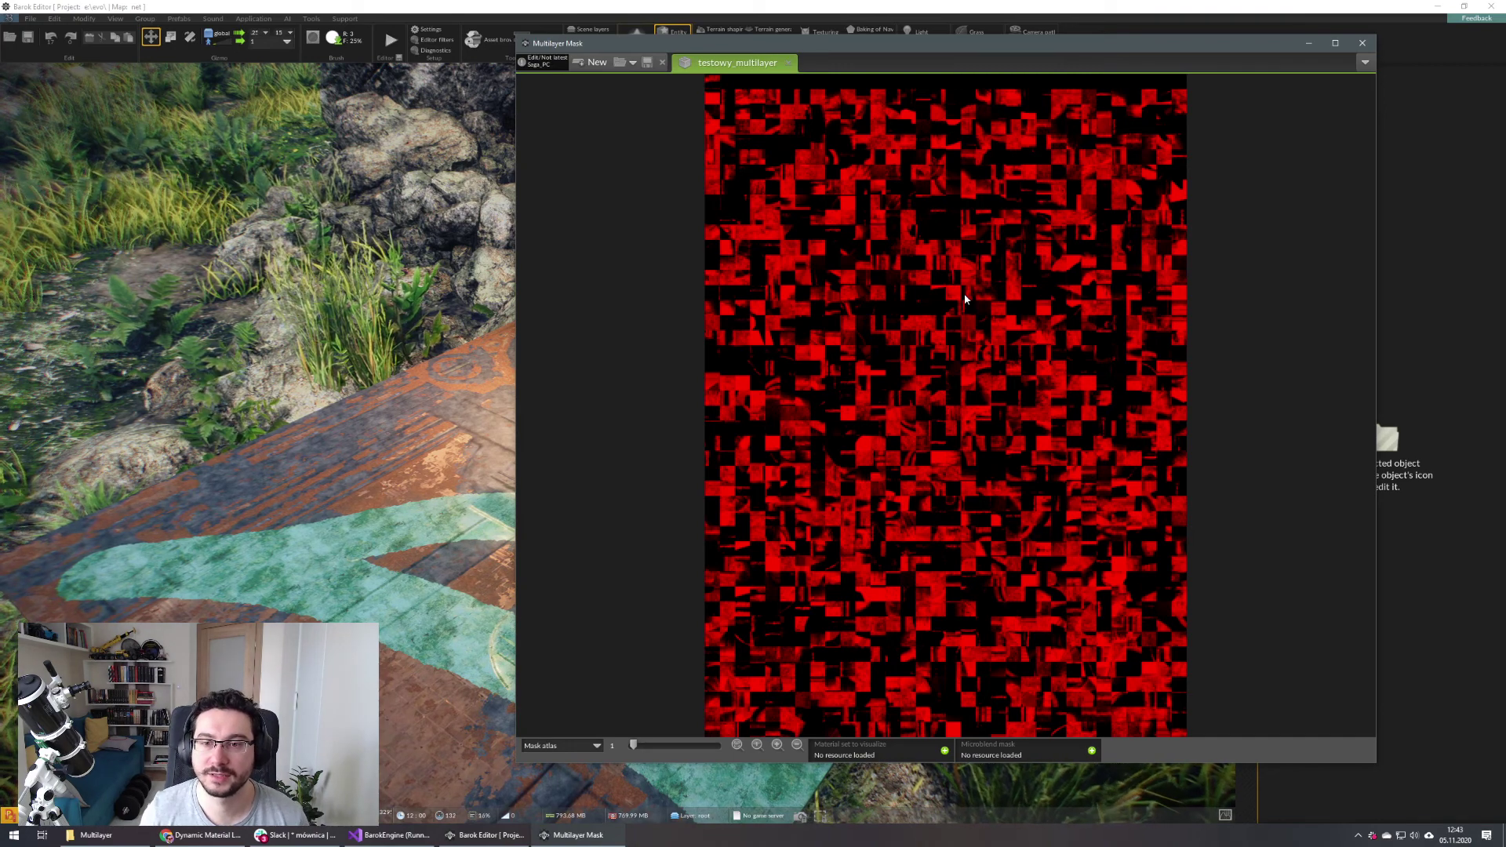
Show the mask in Layer view, compare layers 1 and 2, and close the mask window
click(570, 746)
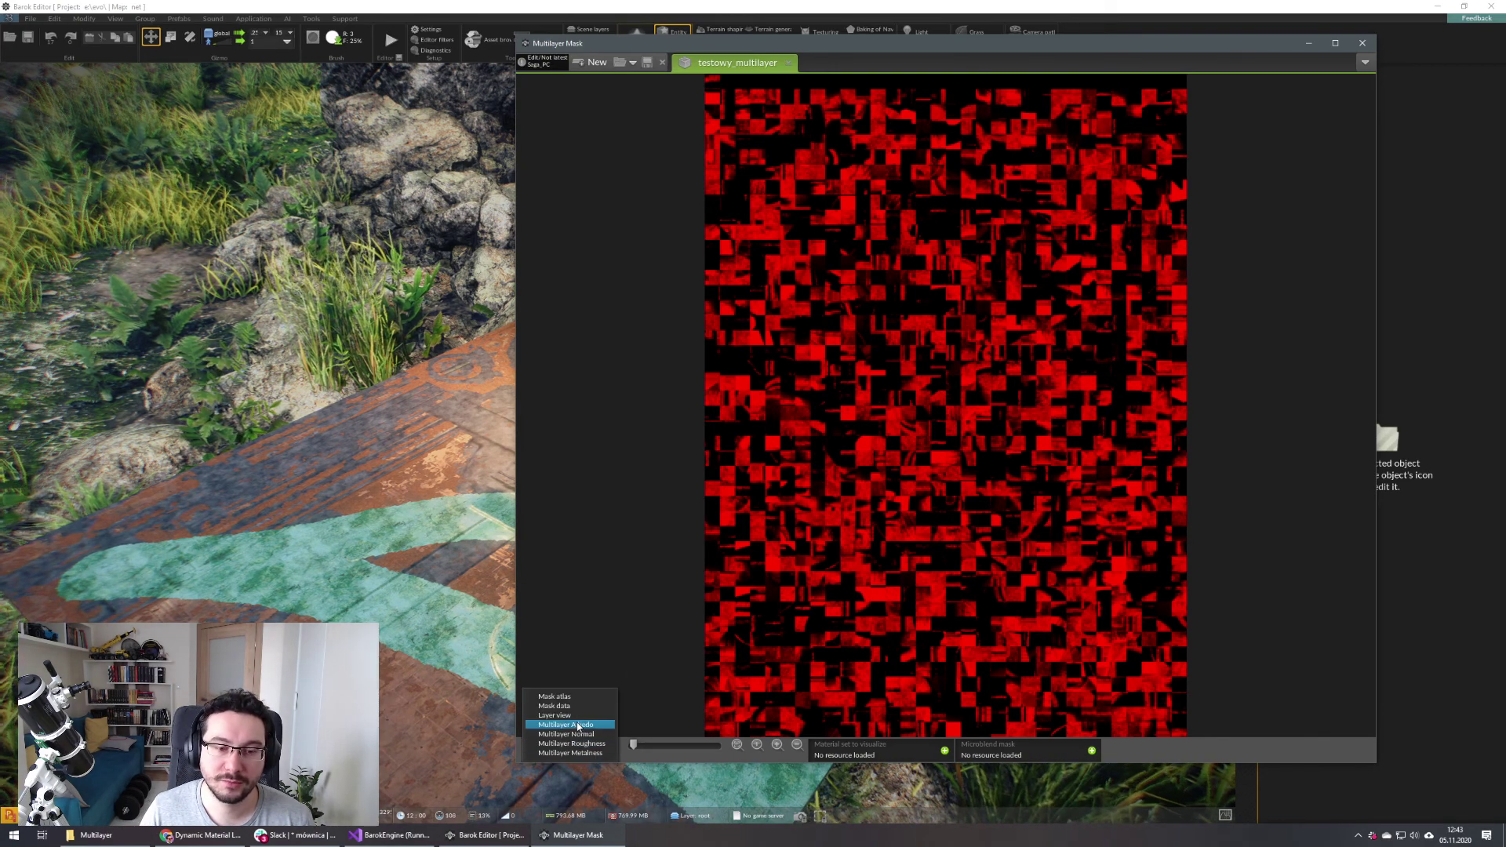
click(577, 720)
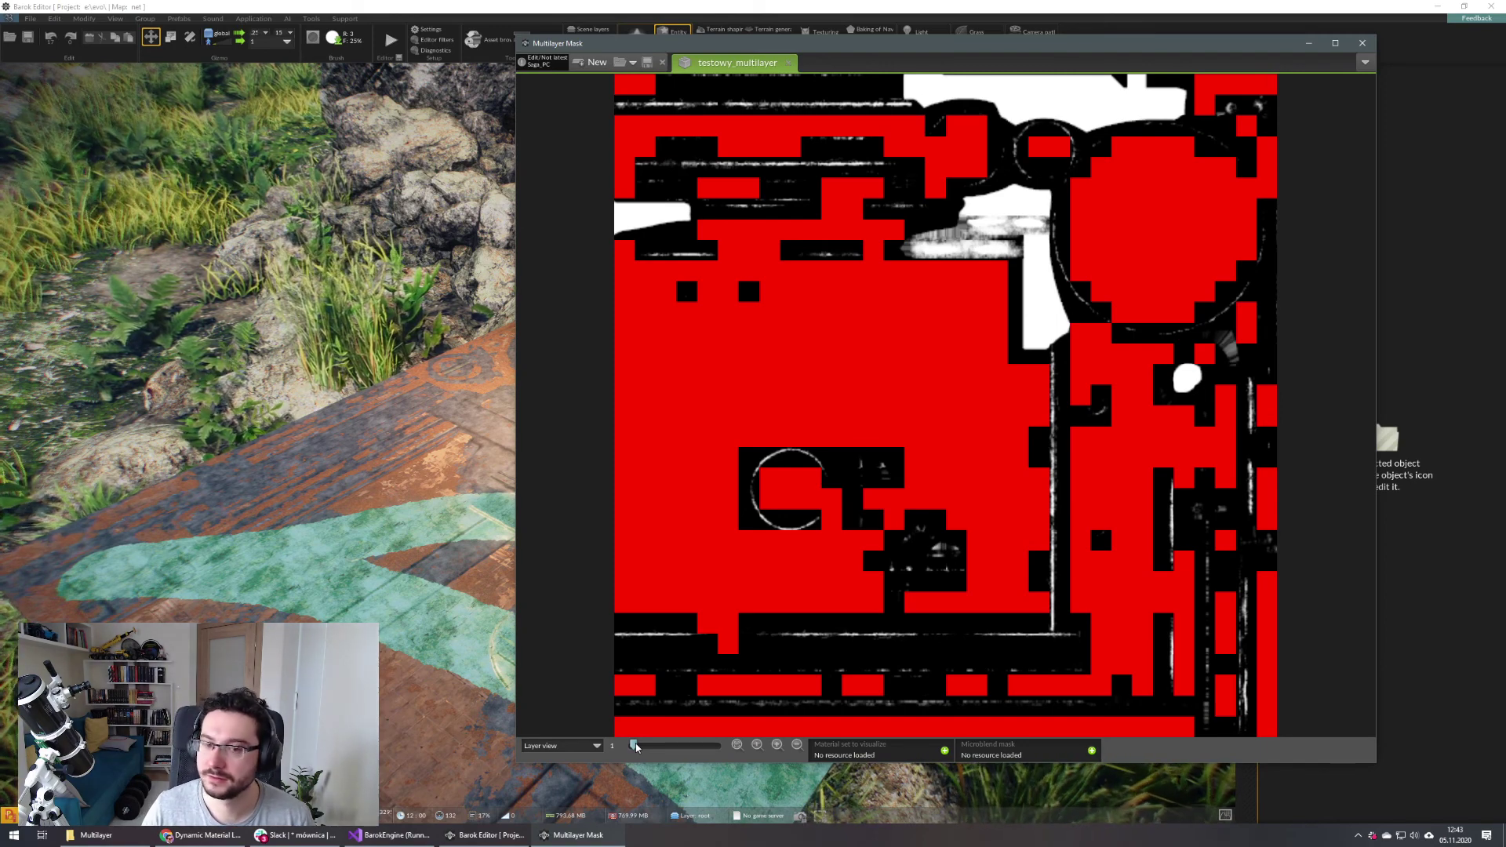
click(717, 749)
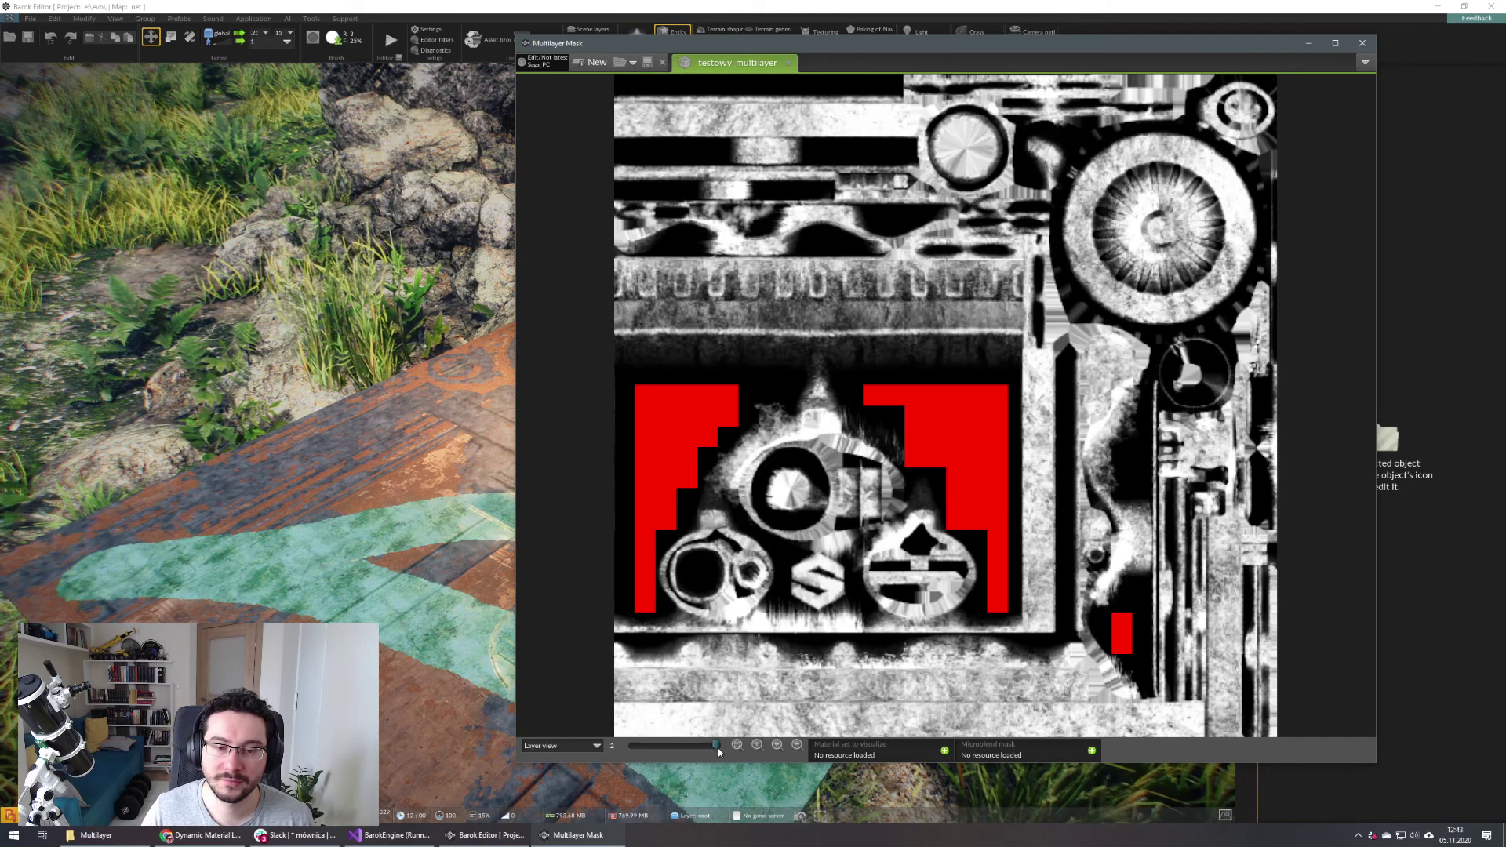
mouse_move(723, 748)
mouse_down()
mouse_move(672, 748)
mouse_move(741, 748)
mouse_up()
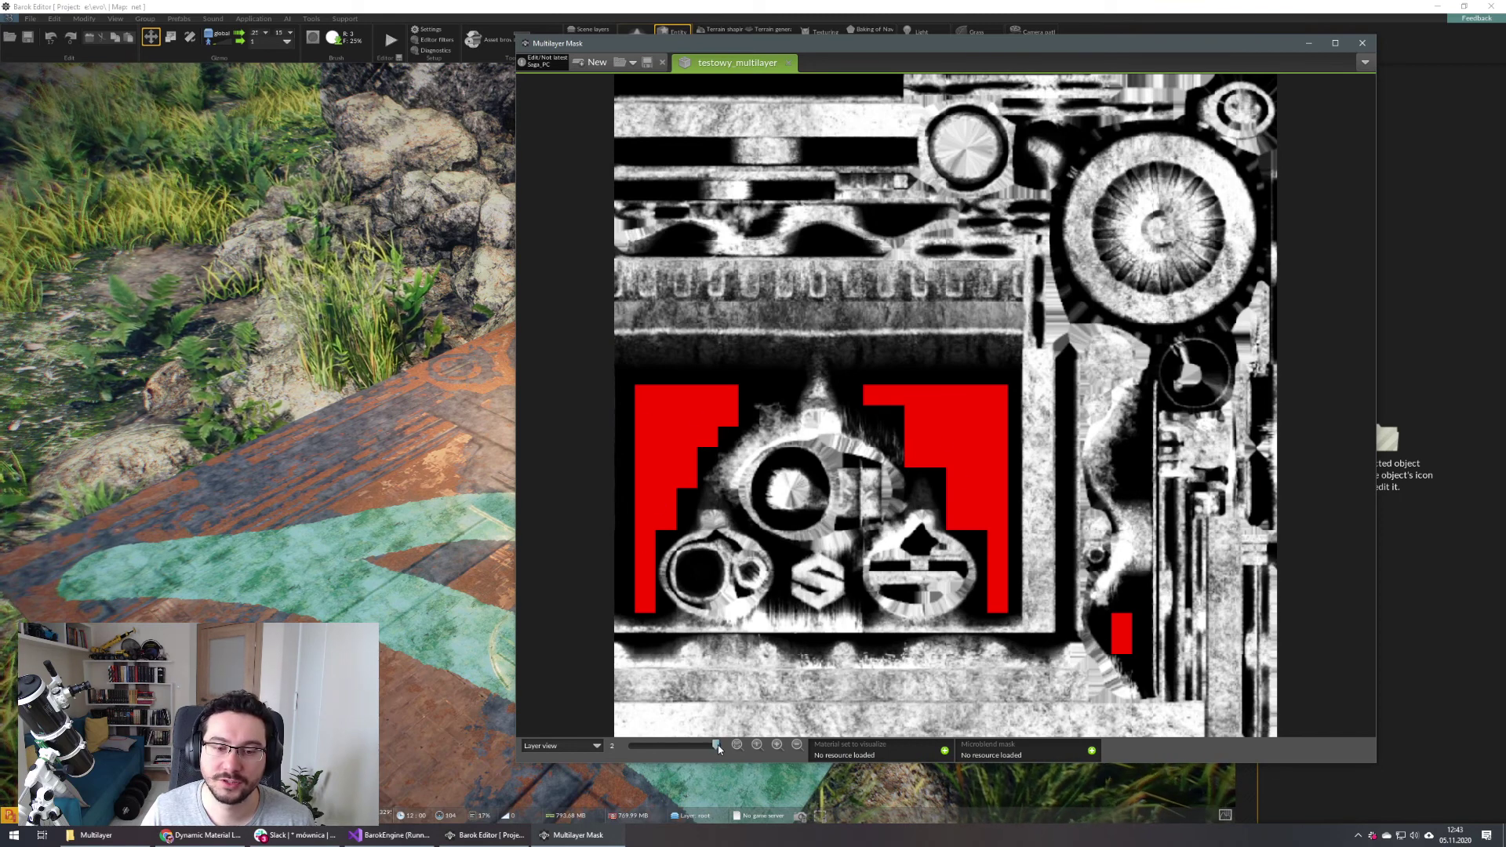
drag(716, 748, 667, 754)
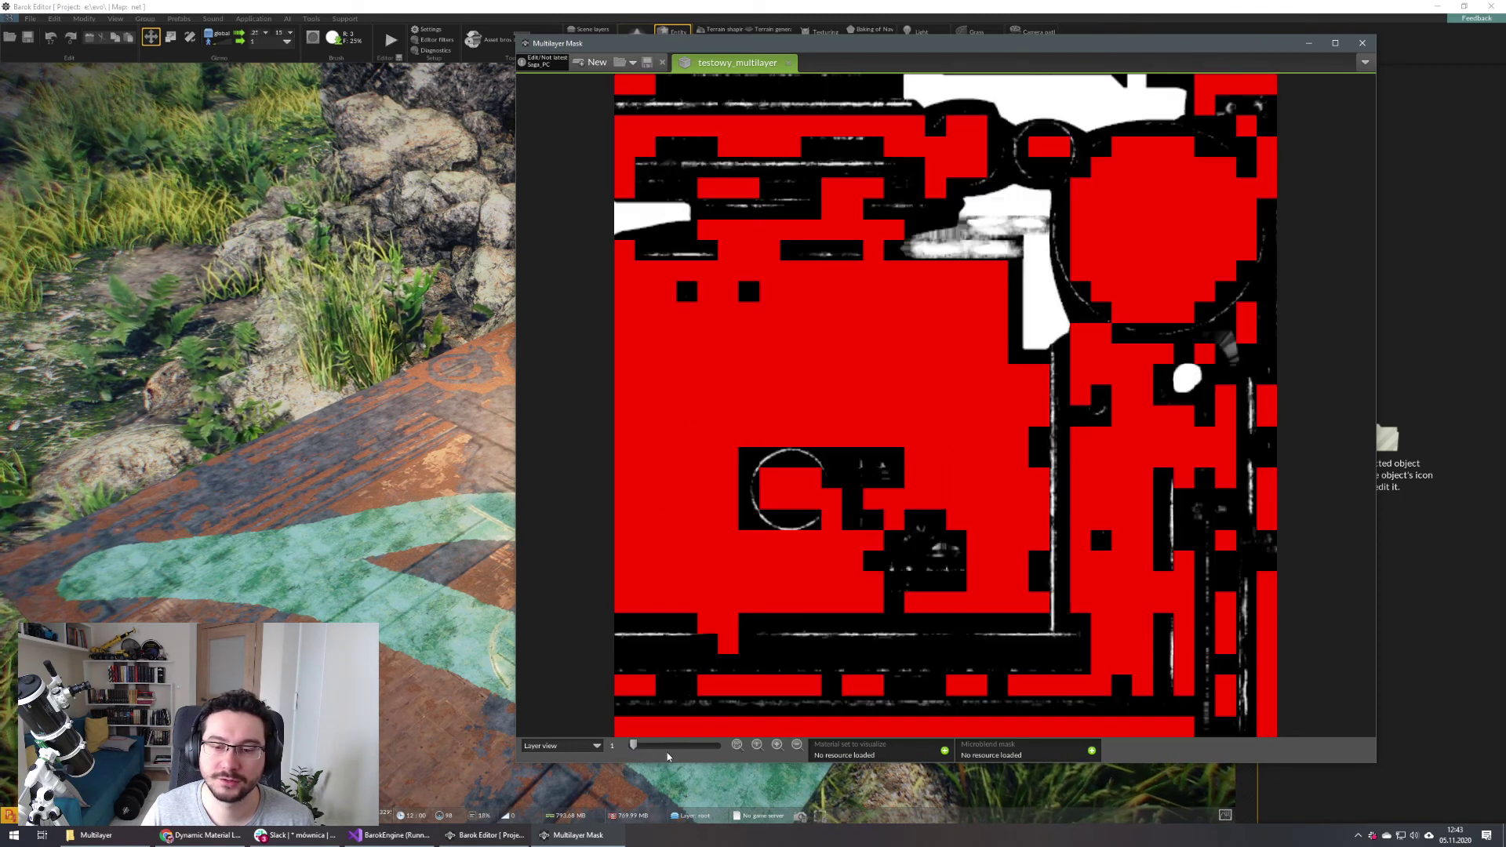
click(1371, 39)
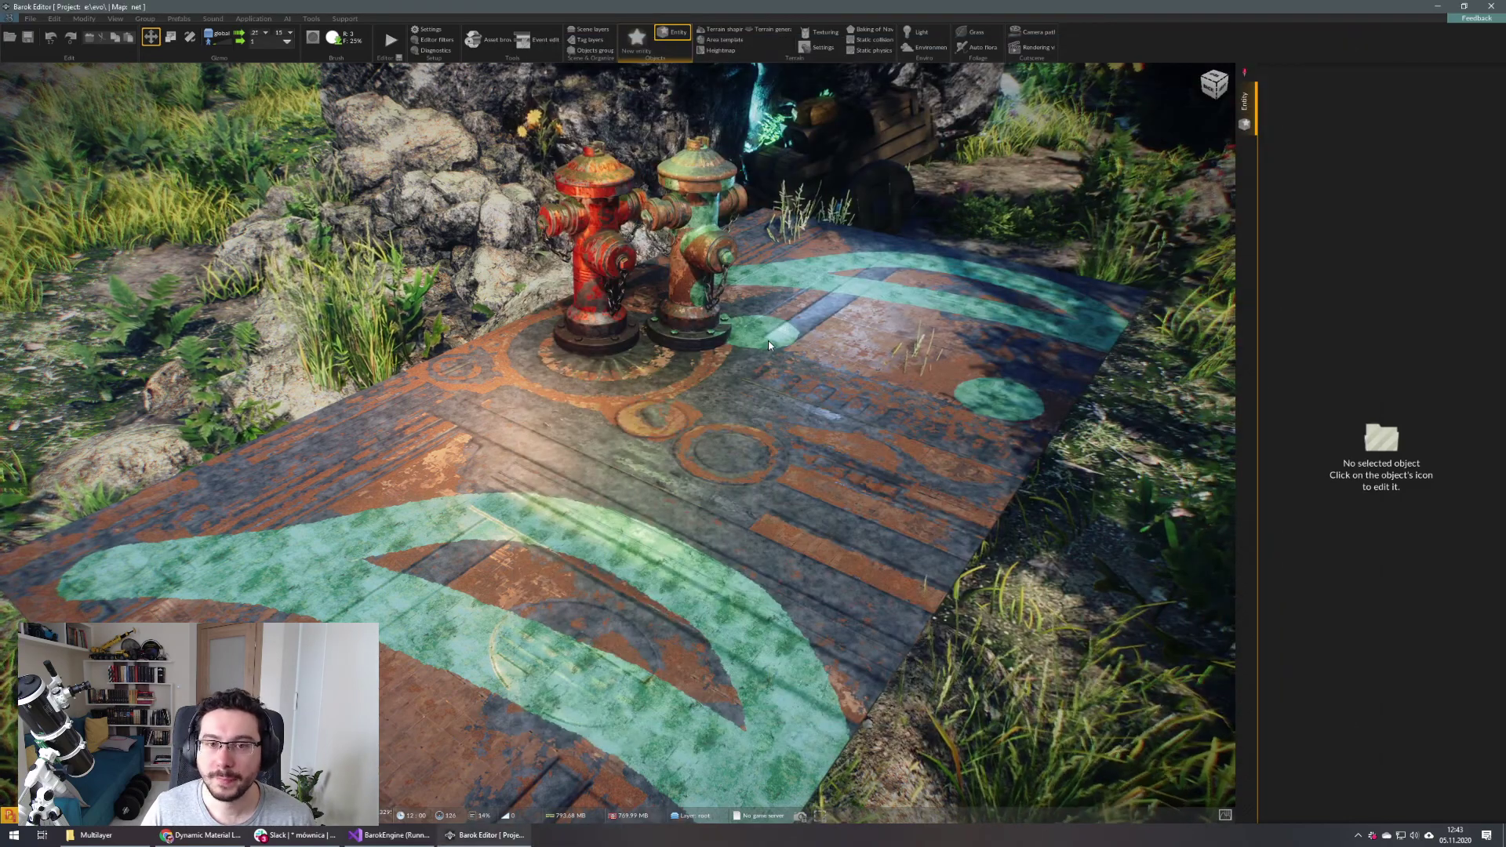
Select the flat panel mesh under the fire hydrants and open its material options
scroll(780, 369, down, 3)
scroll(780, 369, up, 1)
click(745, 373)
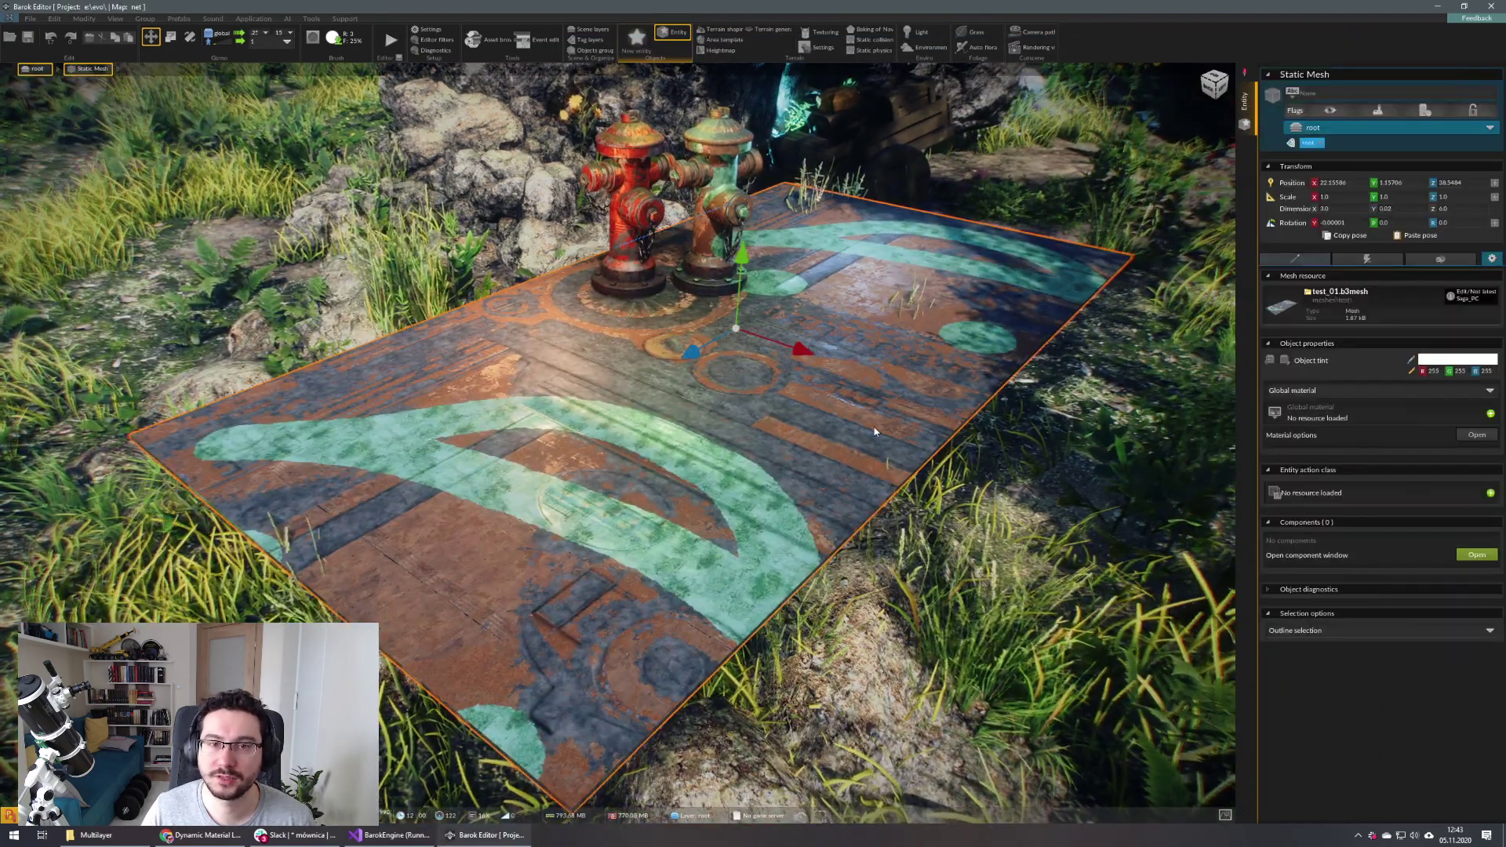
right_drag(745, 373, 737, 427)
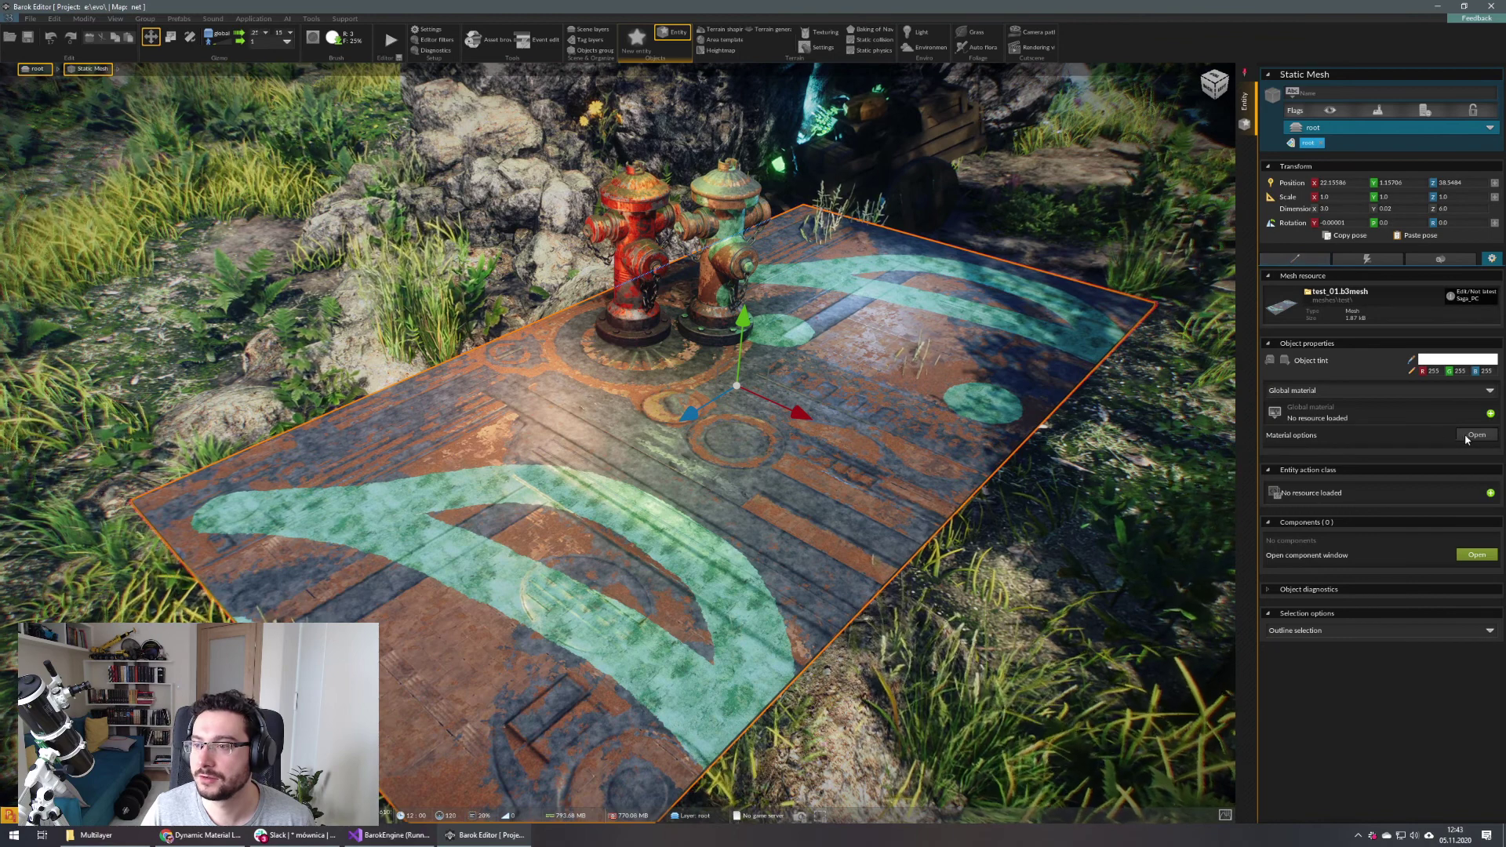
click(1476, 435)
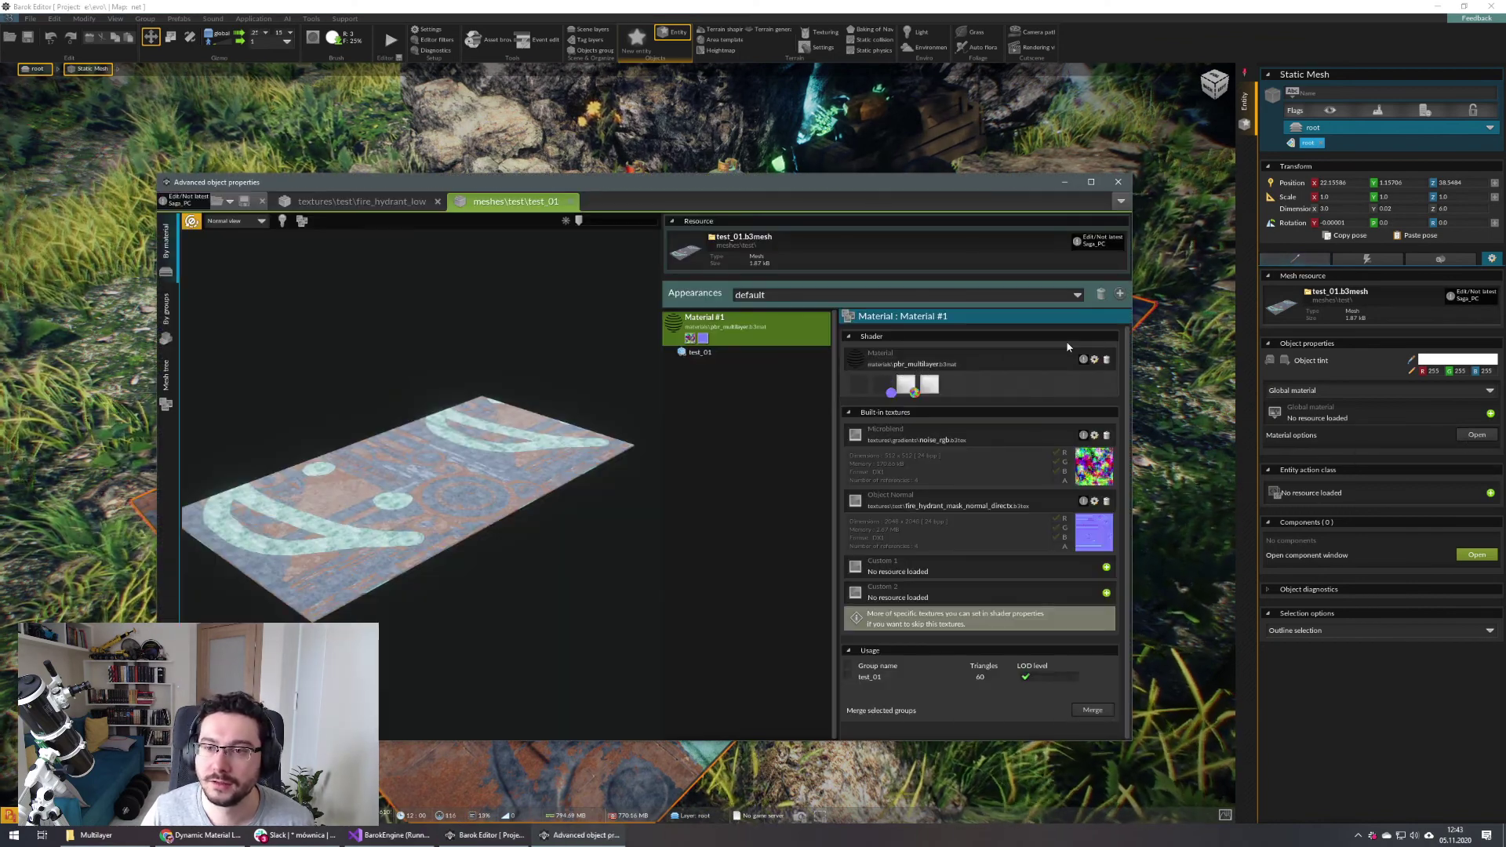
Open the properties of the panel's pbr_multilayer material and arrange them beside the advanced object properties window
click(1094, 360)
drag(1051, 282, 763, 184)
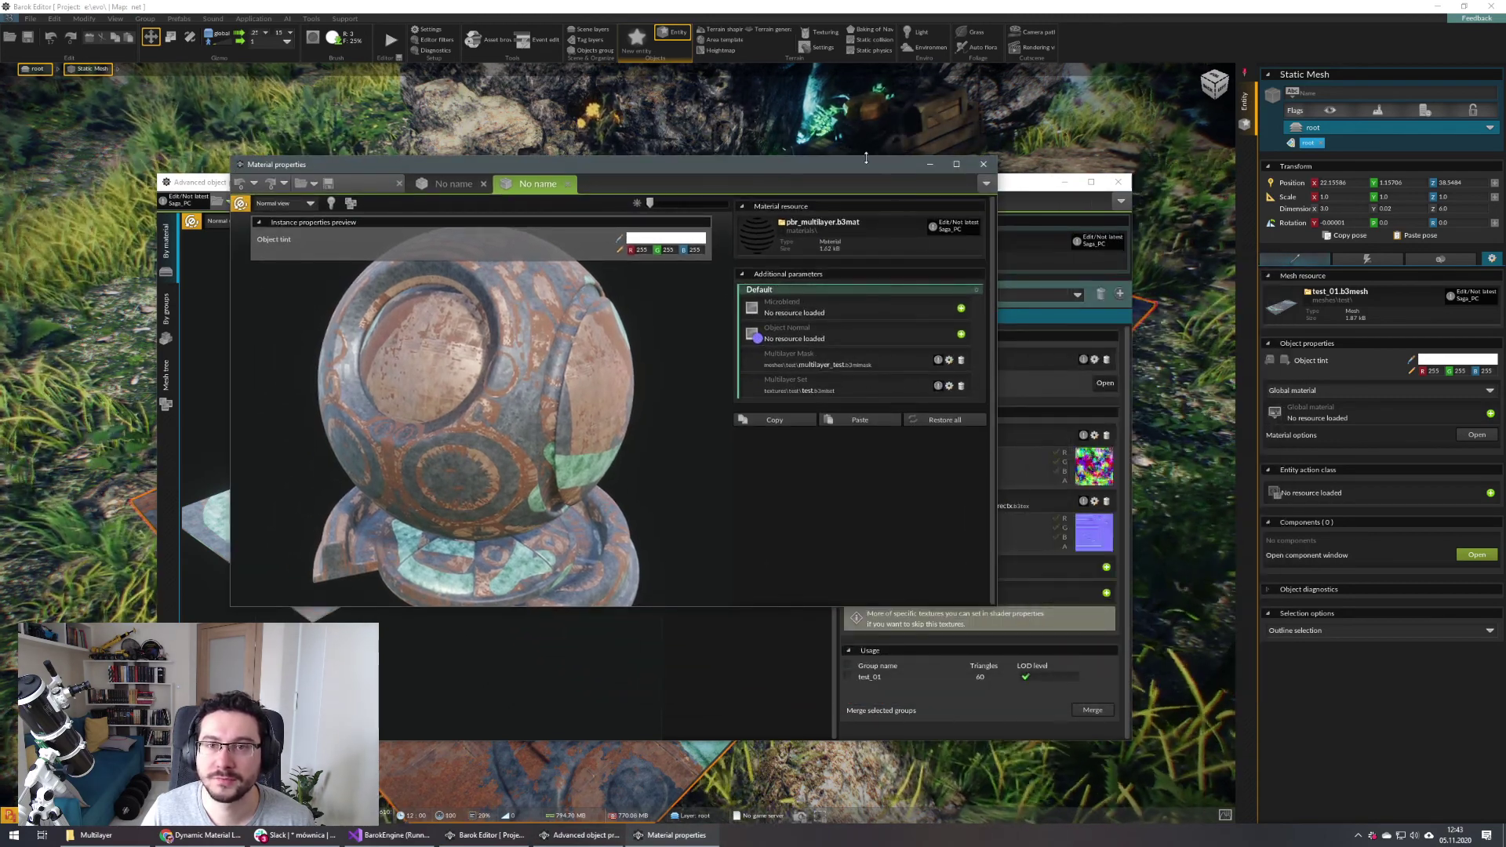
drag(867, 167, 702, 115)
drag(916, 184, 1265, 255)
drag(685, 114, 673, 94)
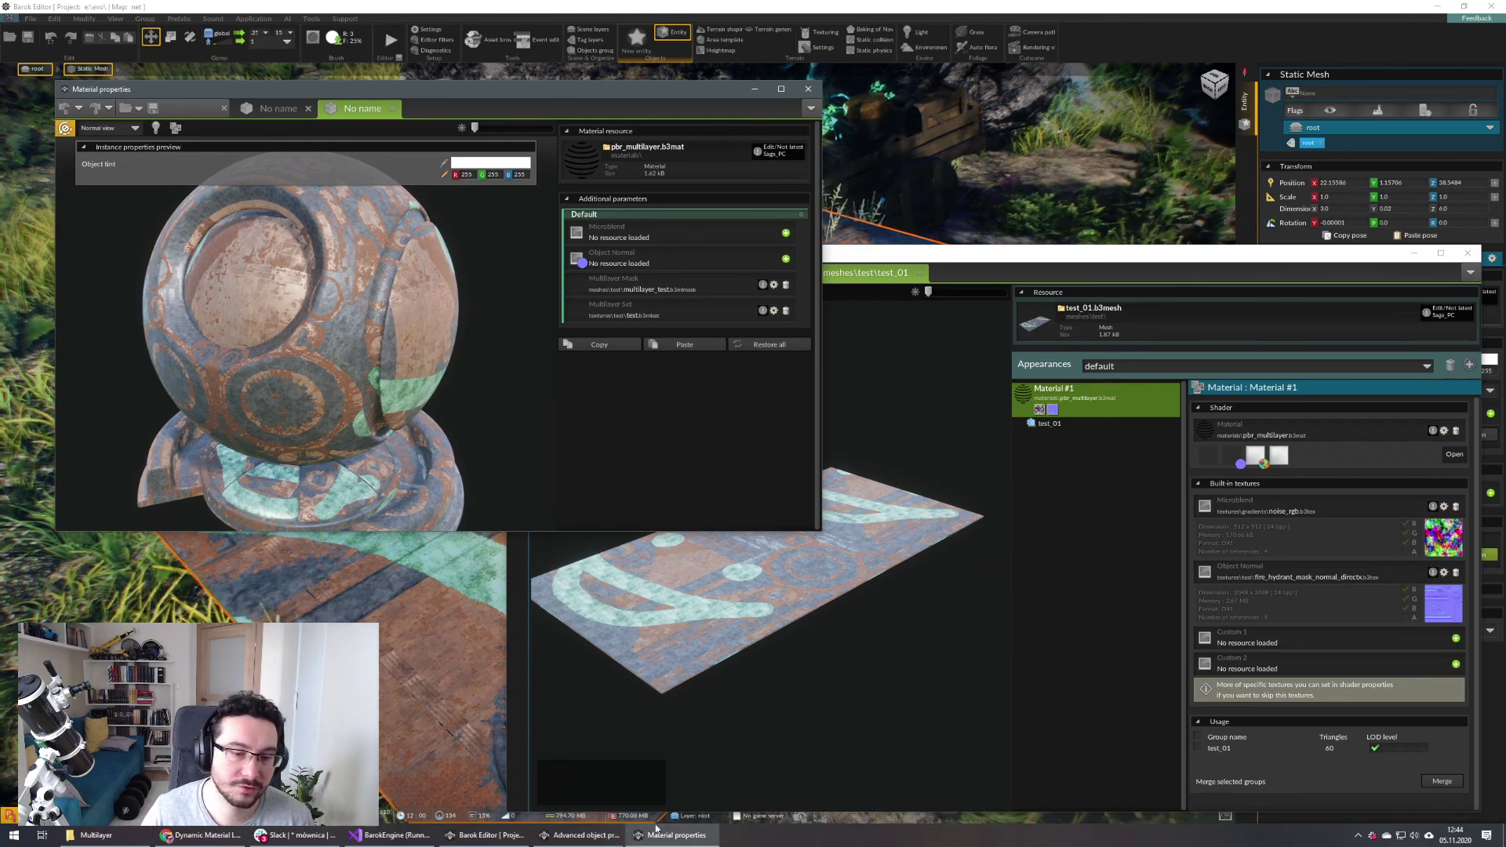
click(577, 843)
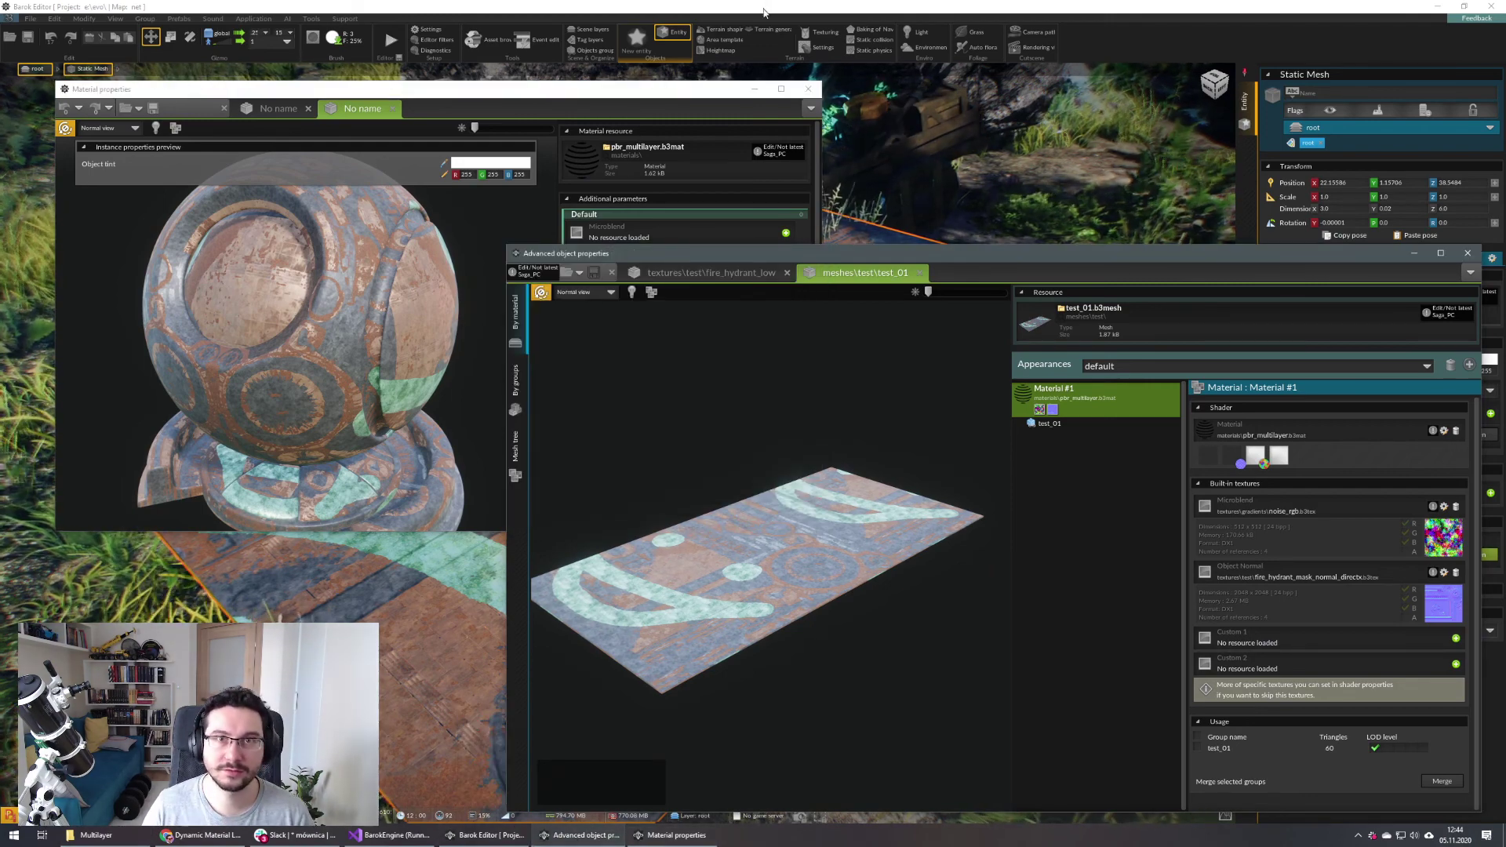
Find the Multilayer Set type among the resources the asset browser can create, and close the browser without creating one
click(487, 40)
right_click(719, 492)
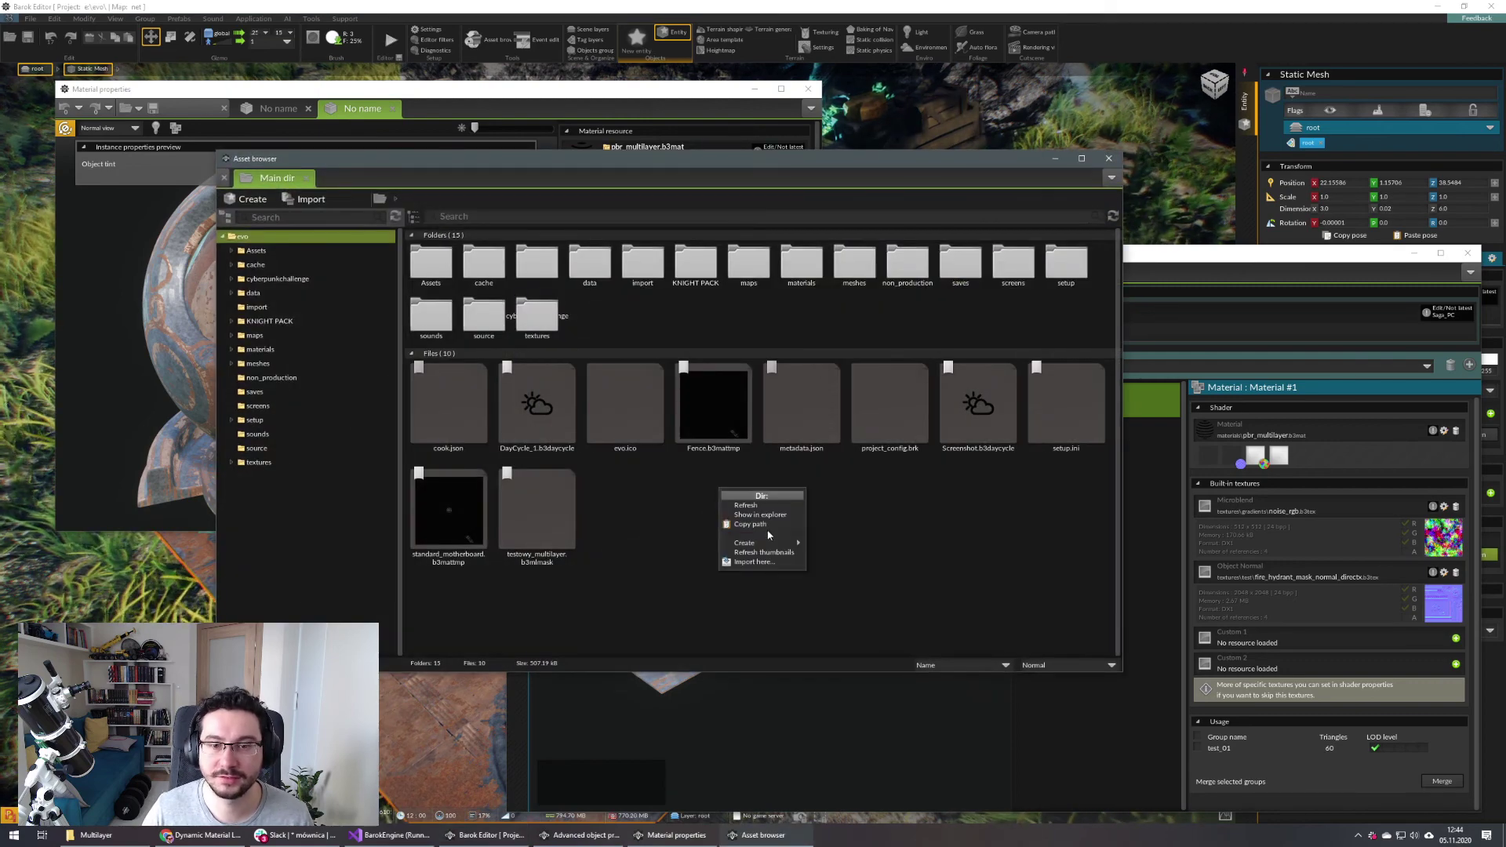
mouse_move(752, 543)
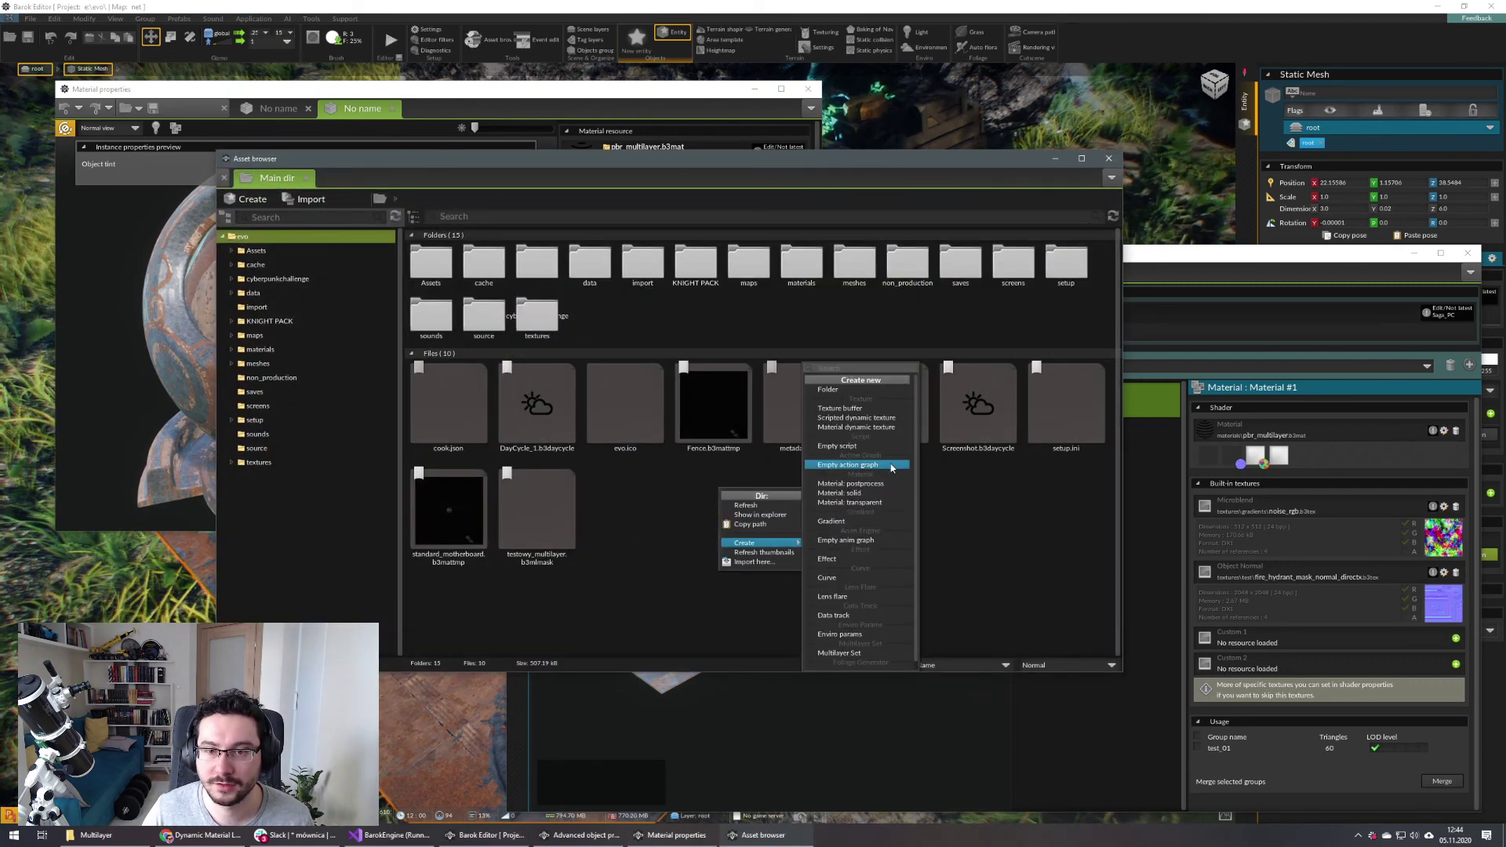
scroll(891, 462, down, 1)
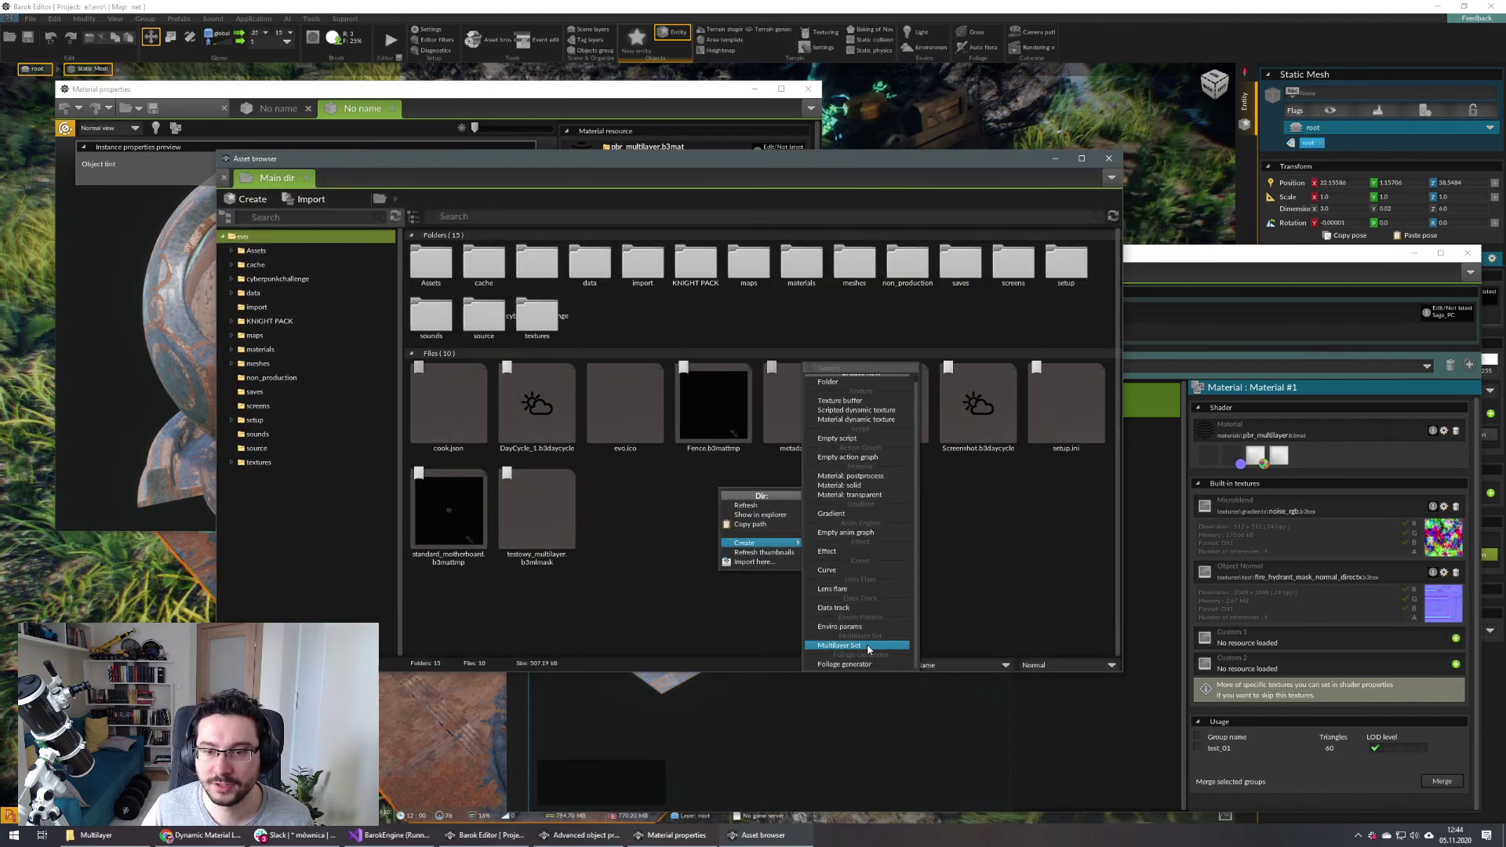
click(1029, 512)
click(1108, 158)
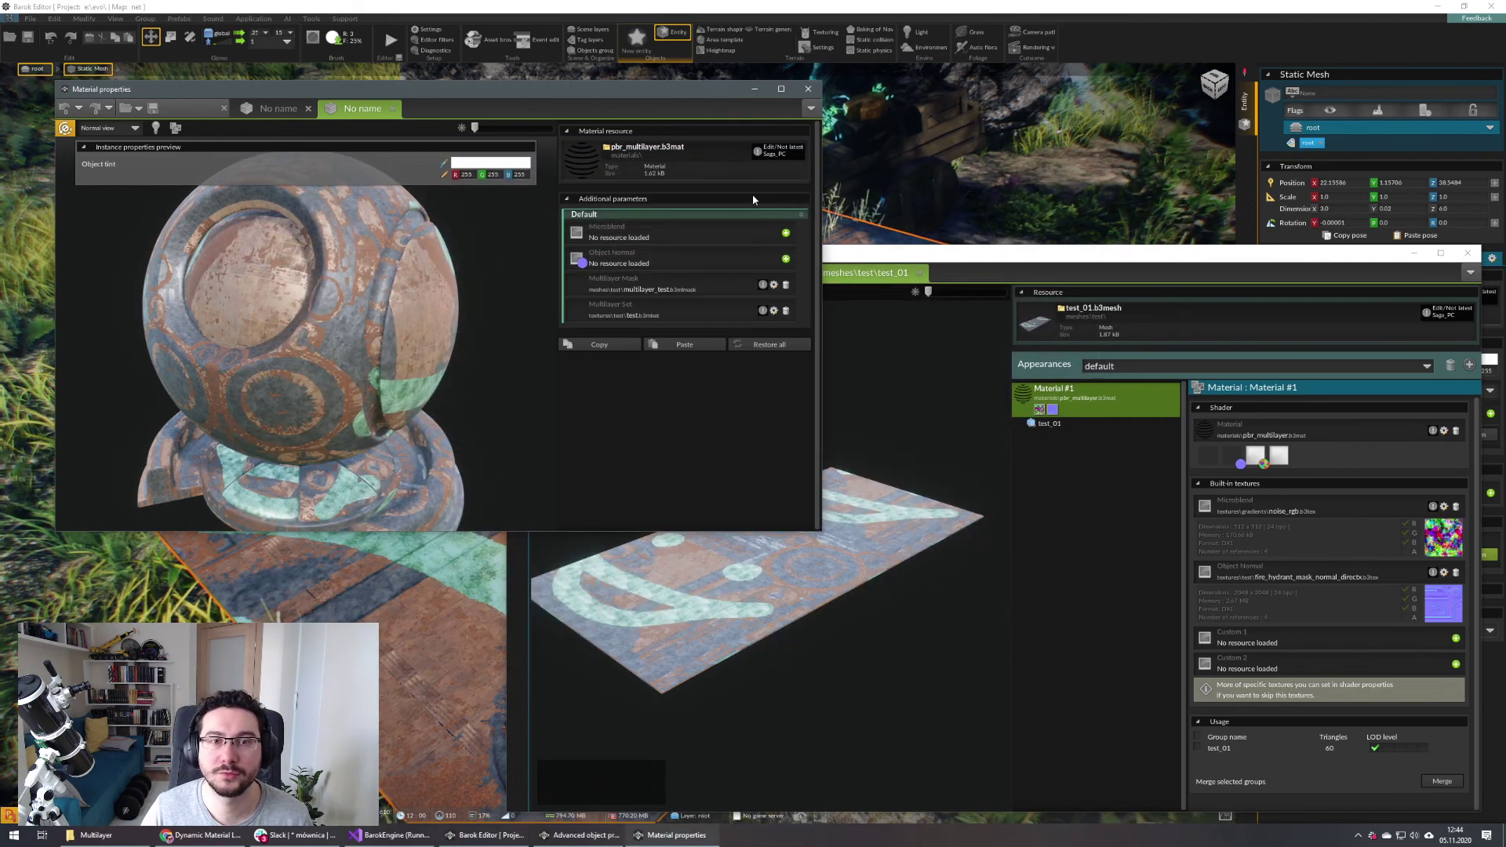
Open the material's multilayer set, close the material and object property windows, and place the set beside the hydrants
click(773, 310)
drag(796, 175, 865, 161)
click(1466, 254)
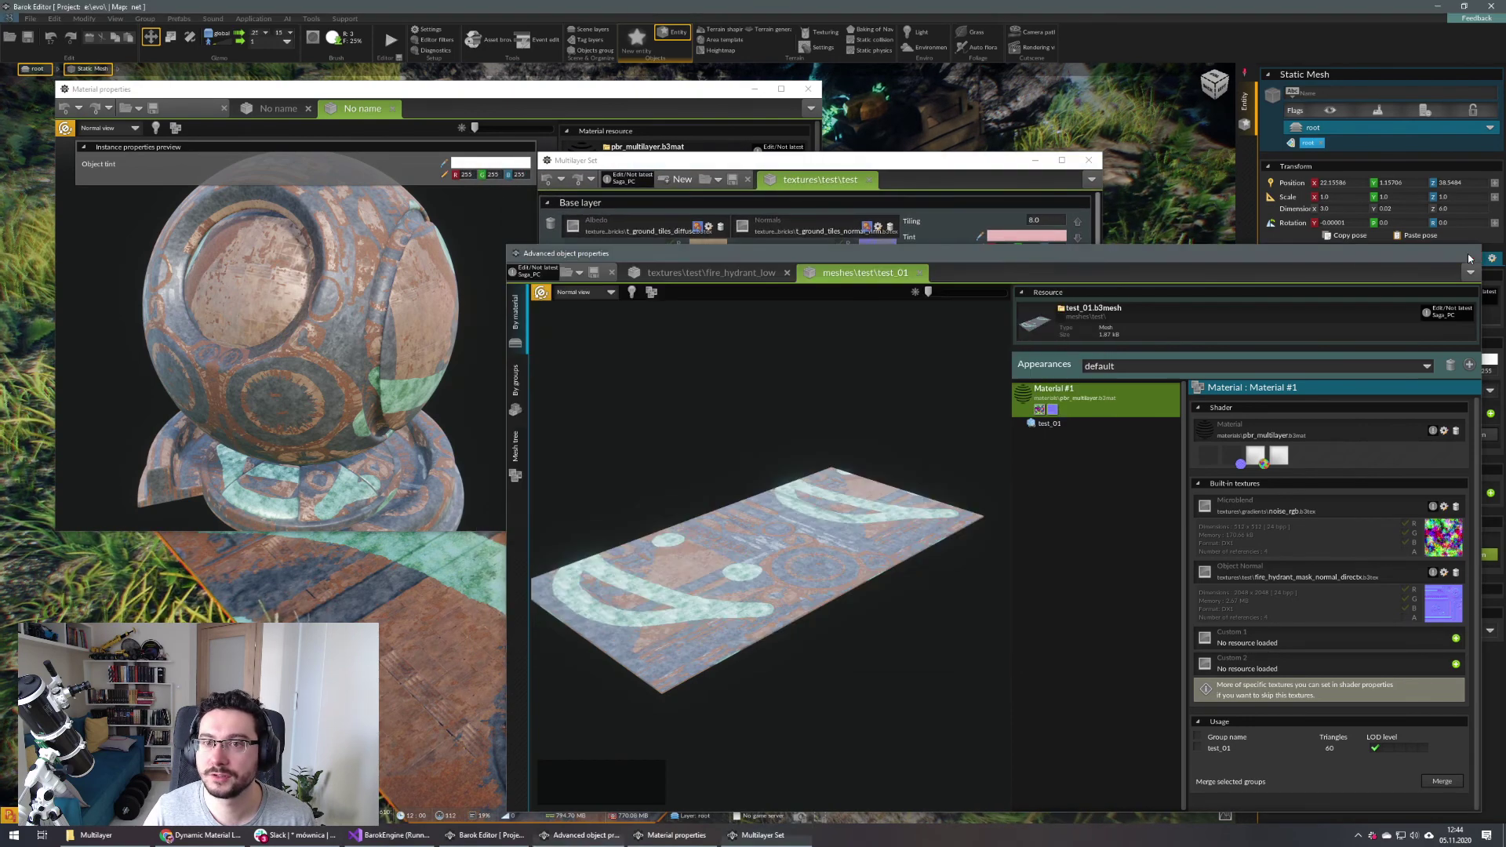
click(805, 90)
drag(833, 158, 337, 113)
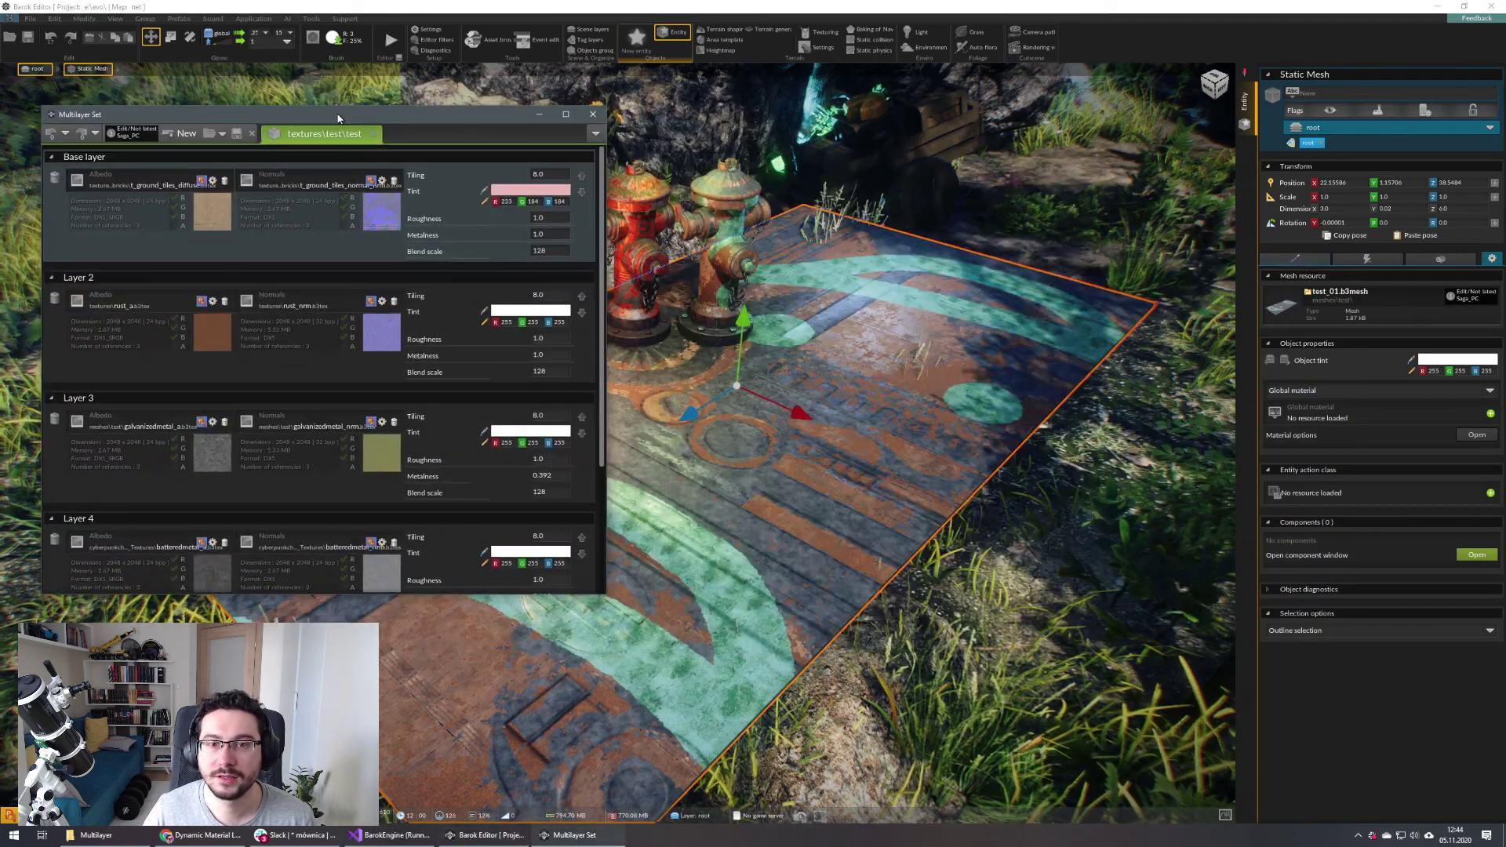
Examine the textures, tiling, tint, roughness, metalness and blend scale of the set's base layer and layers 2 to 5
scroll(601, 295, down, 1)
scroll(606, 295, down, 3)
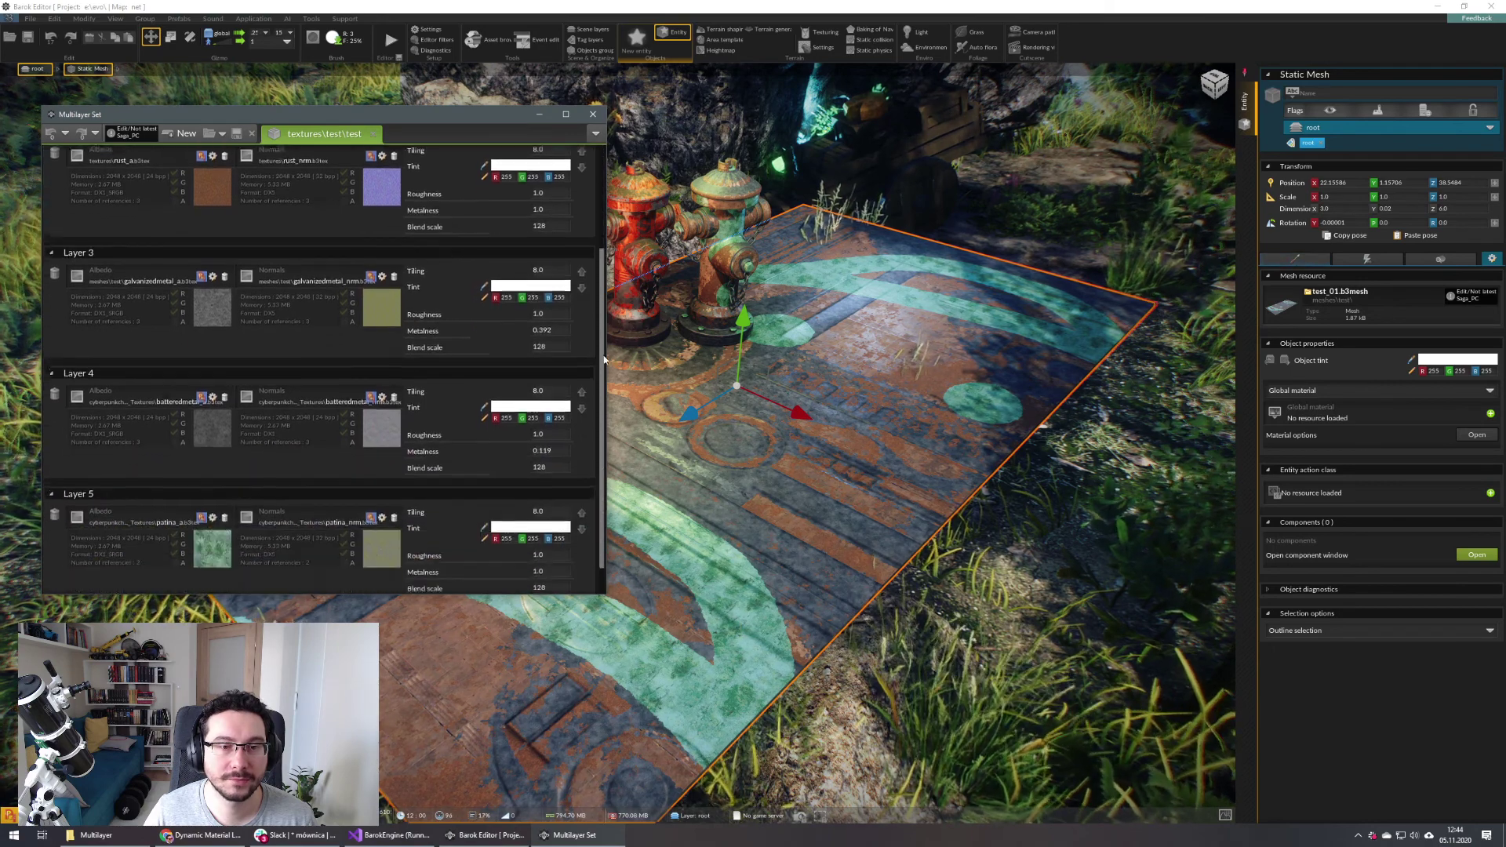
scroll(606, 323, up, 4)
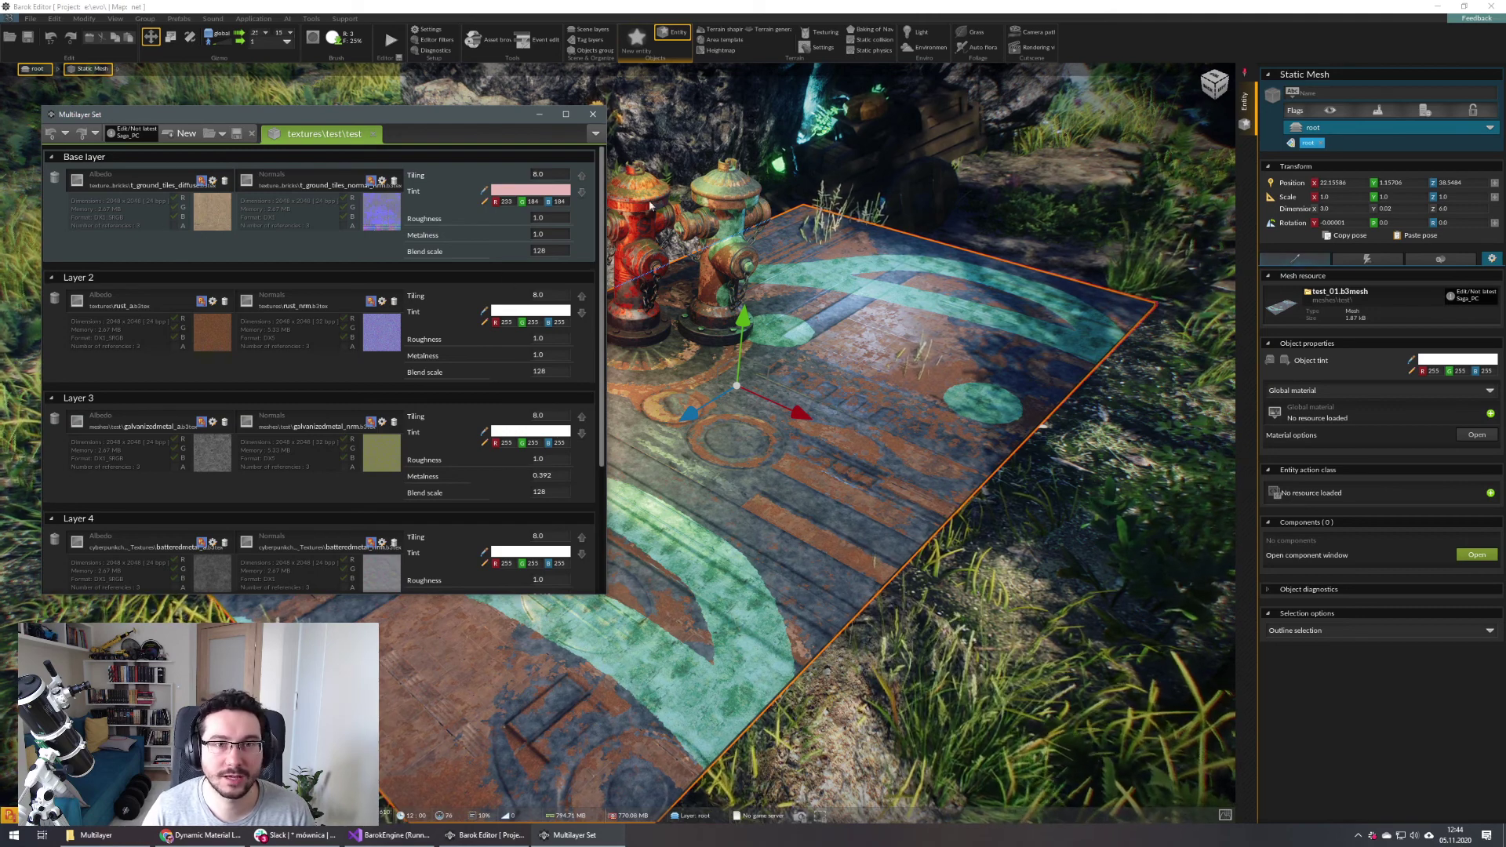
scroll(603, 291, down, 5)
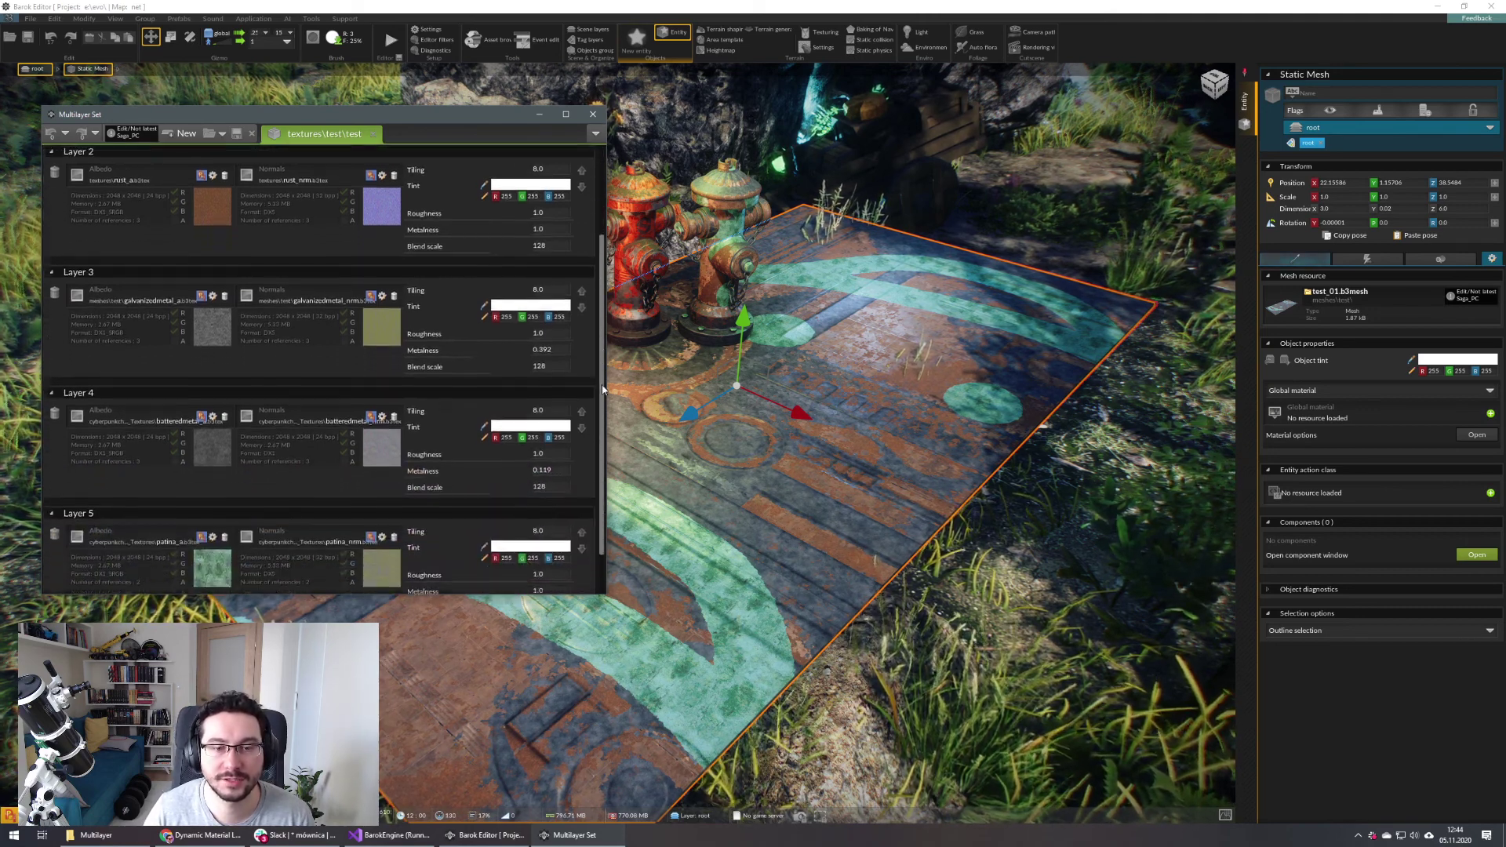
scroll(607, 263, up, 5)
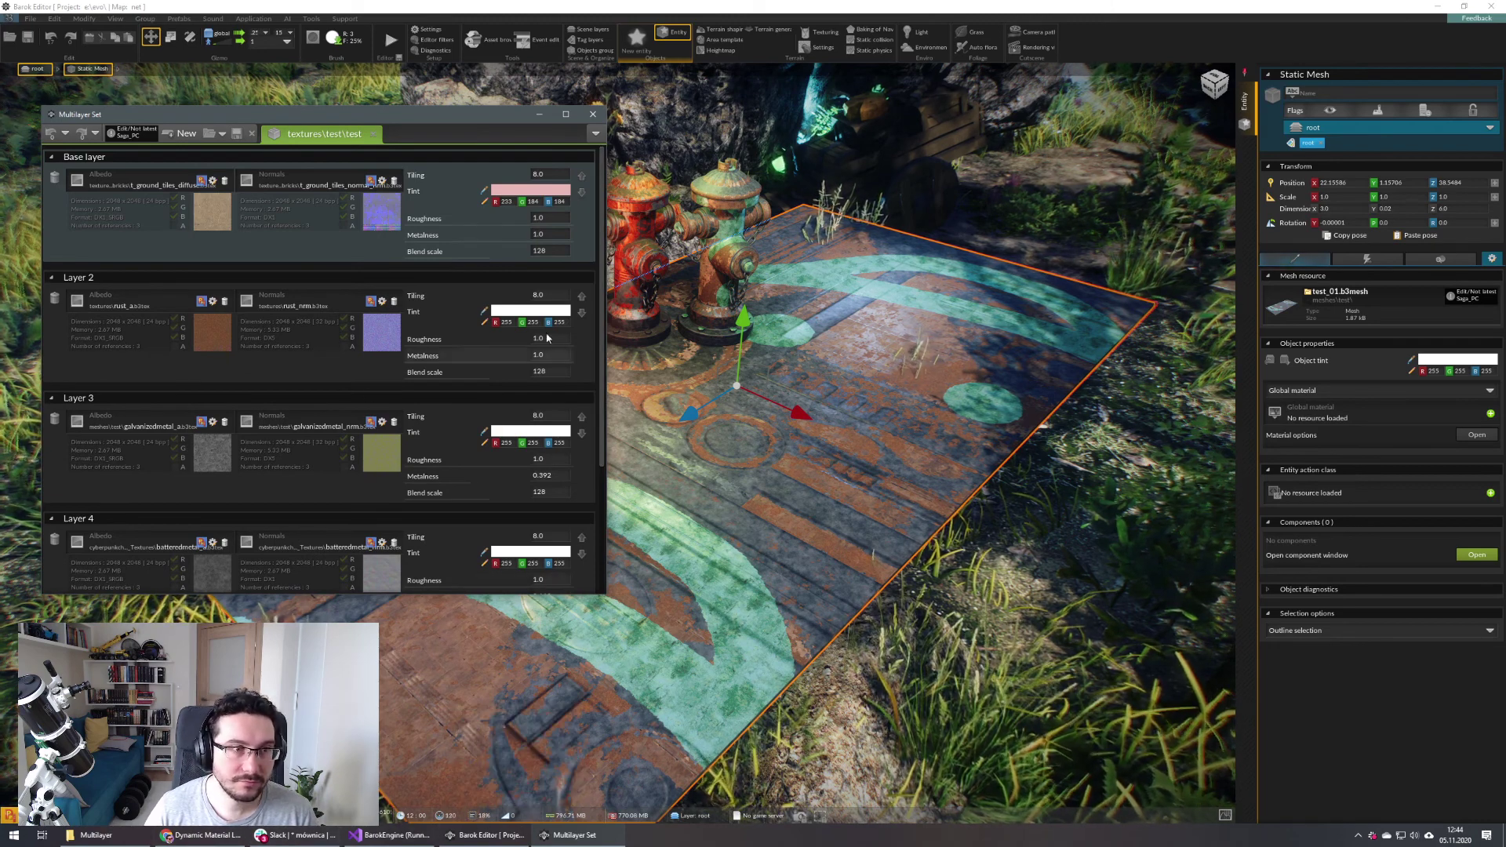
scroll(603, 311, down, 1)
scroll(392, 298, up, 1)
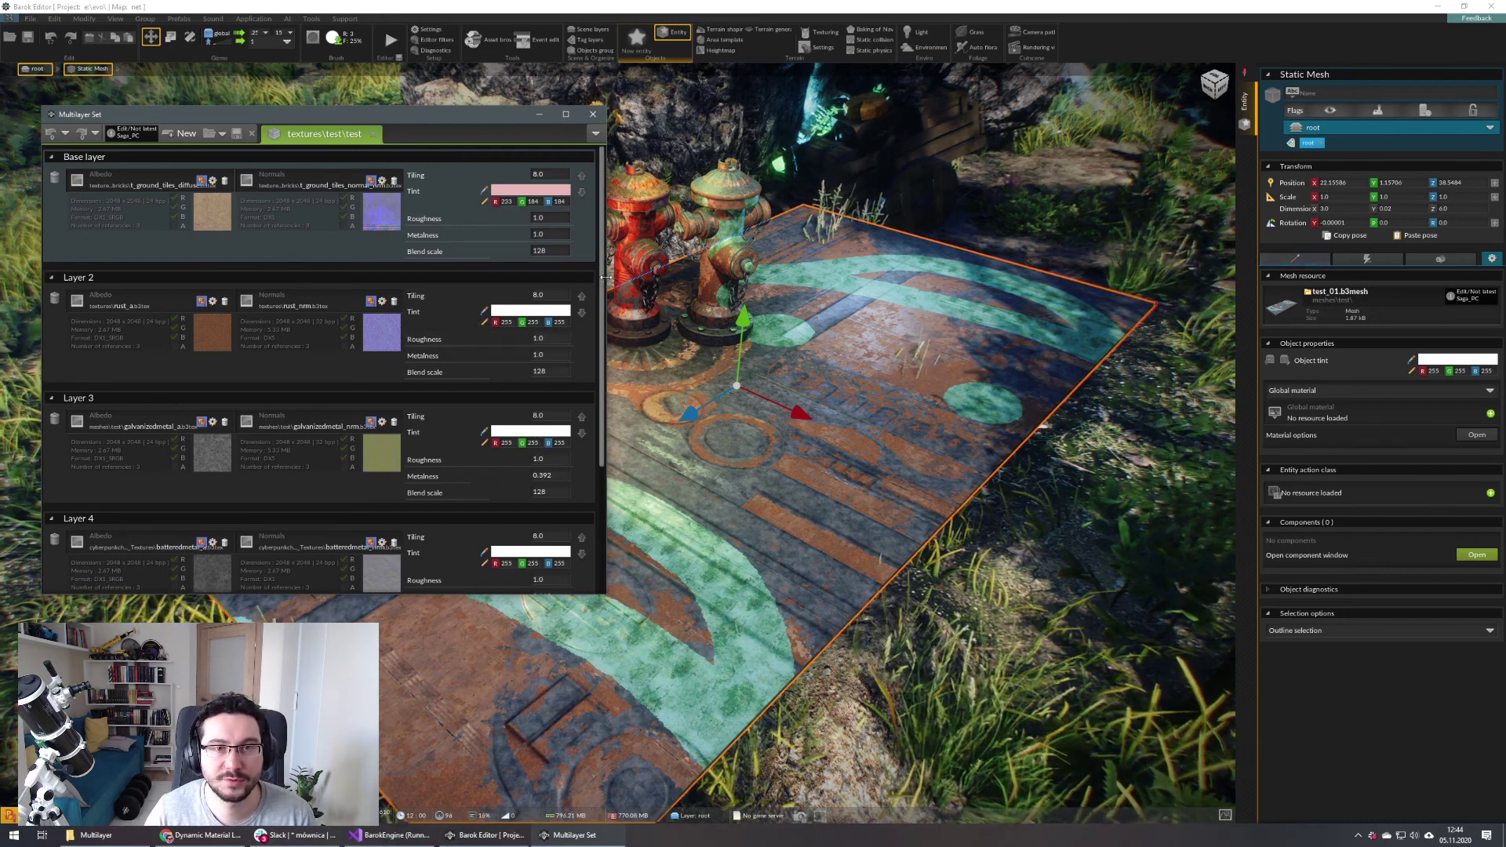
mouse_move(602, 302)
mouse_down()
mouse_move(604, 419)
mouse_move(603, 294)
mouse_up()
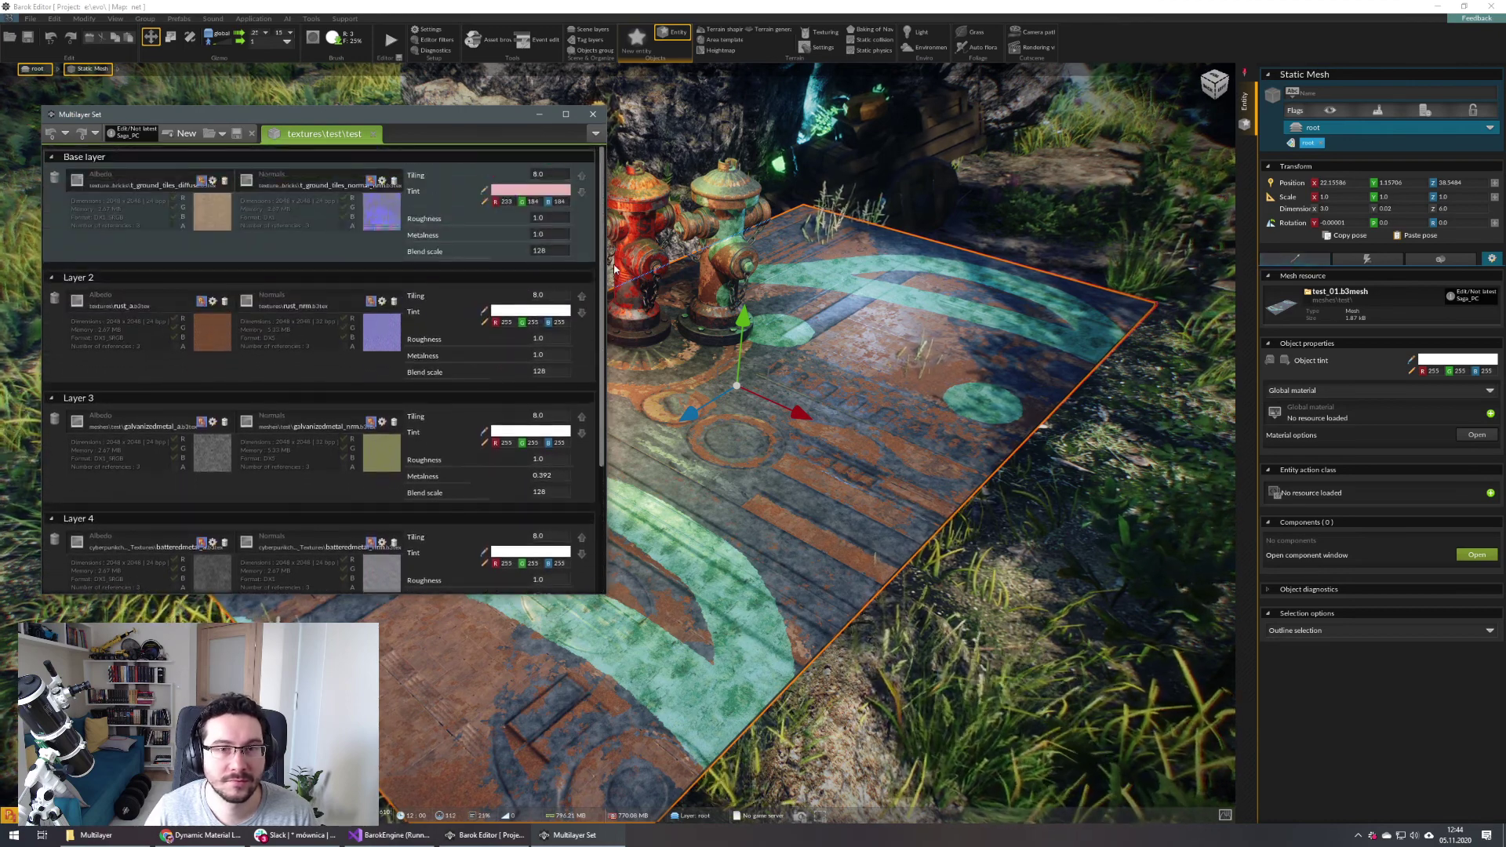
View the panel's blended surface up close in the scene and clear the mesh selection
middle_drag(785, 439, 850, 492)
right_click(1000, 323)
click(850, 393)
key(Escape)
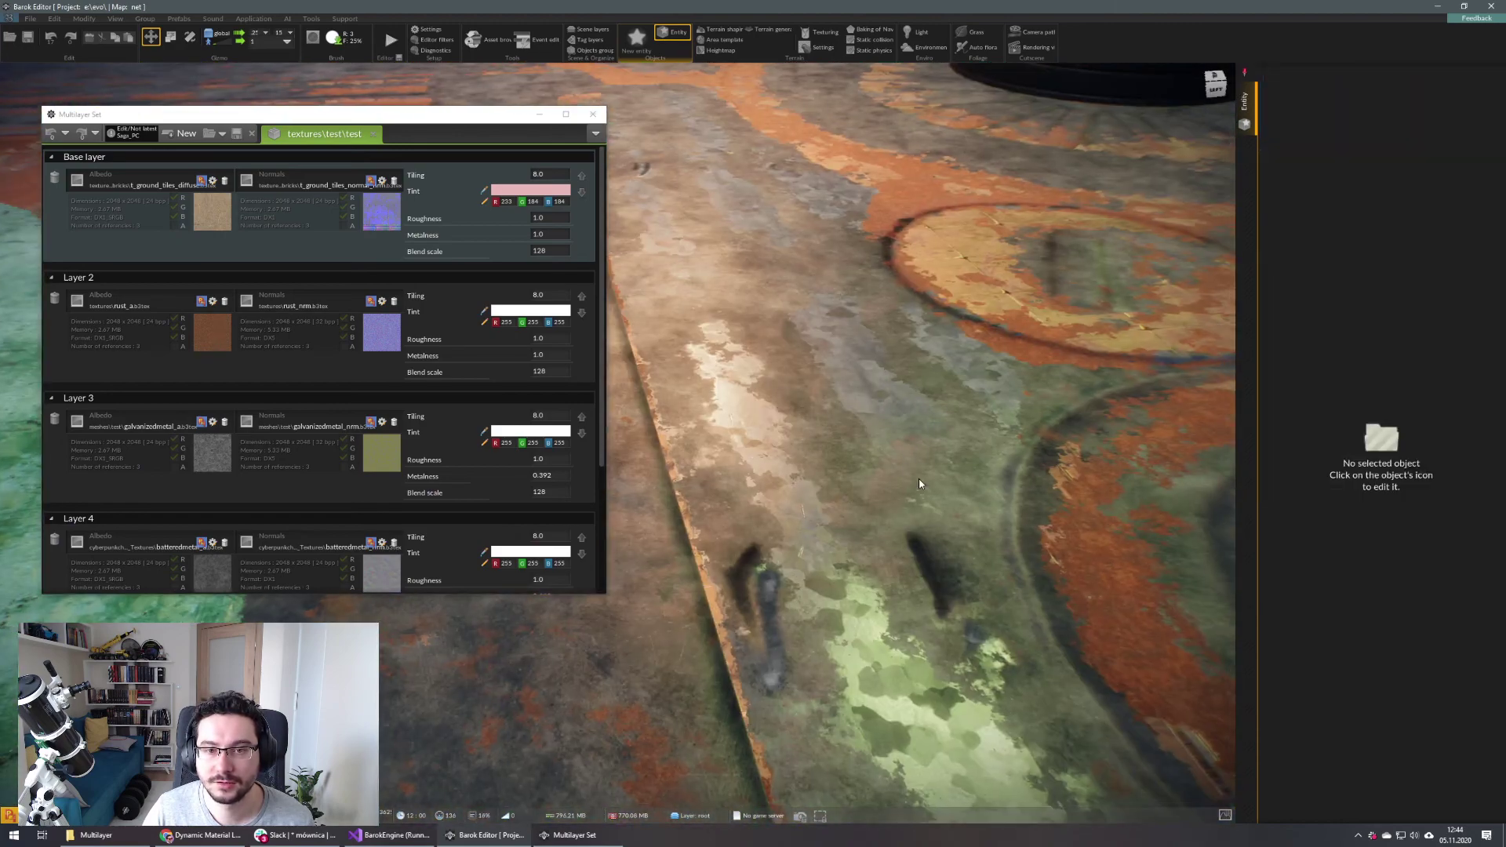
Try a tiling of 3.34 on layer 5 of the multilayer set and restore the value to 8
right_drag(973, 422, 958, 360)
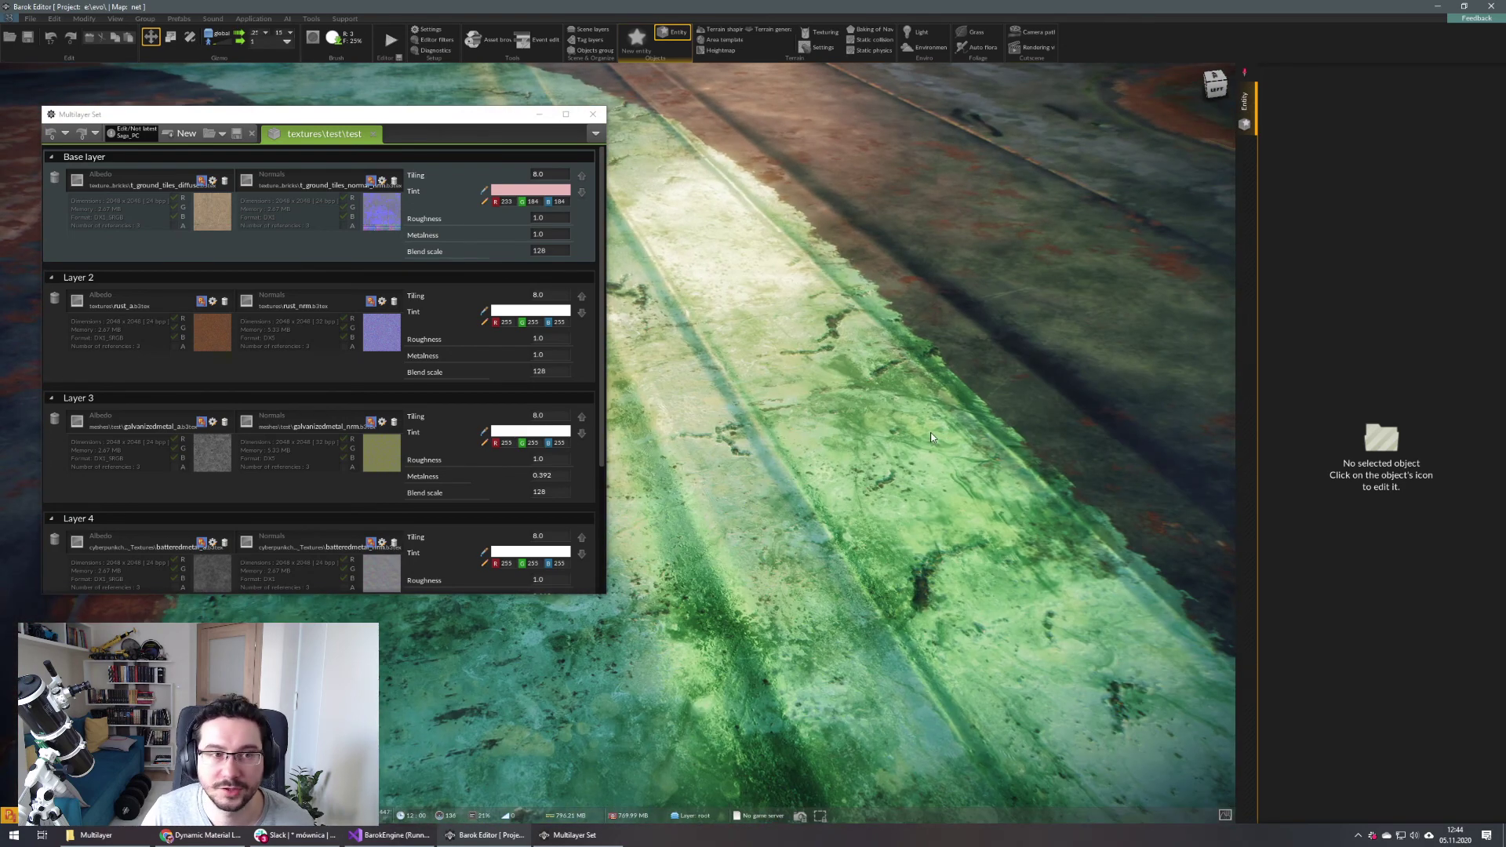
right_drag(931, 432, 972, 440)
scroll(259, 495, down, 3)
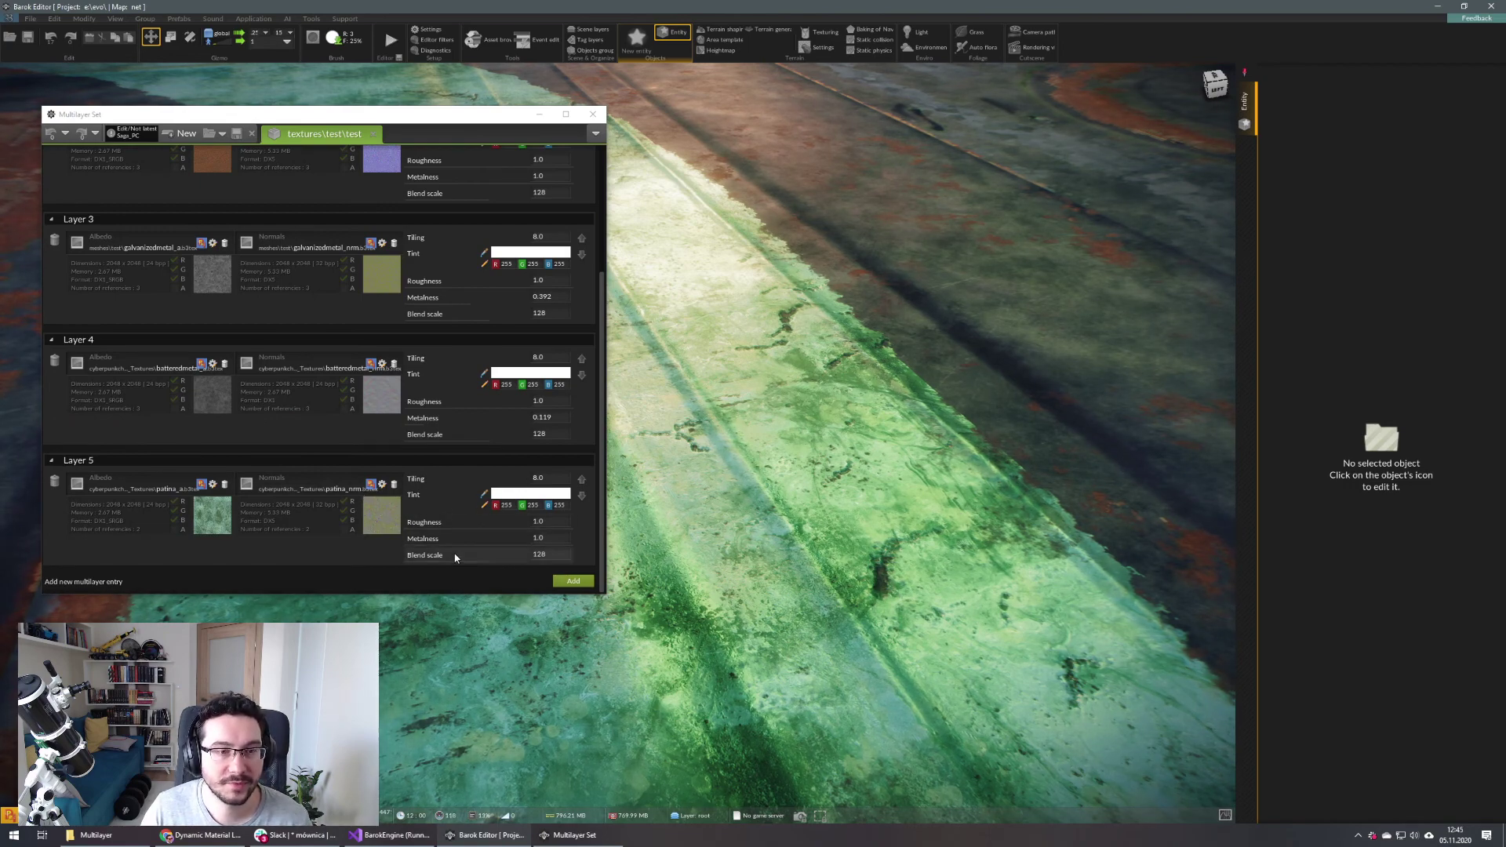
drag(450, 483, 357, 483)
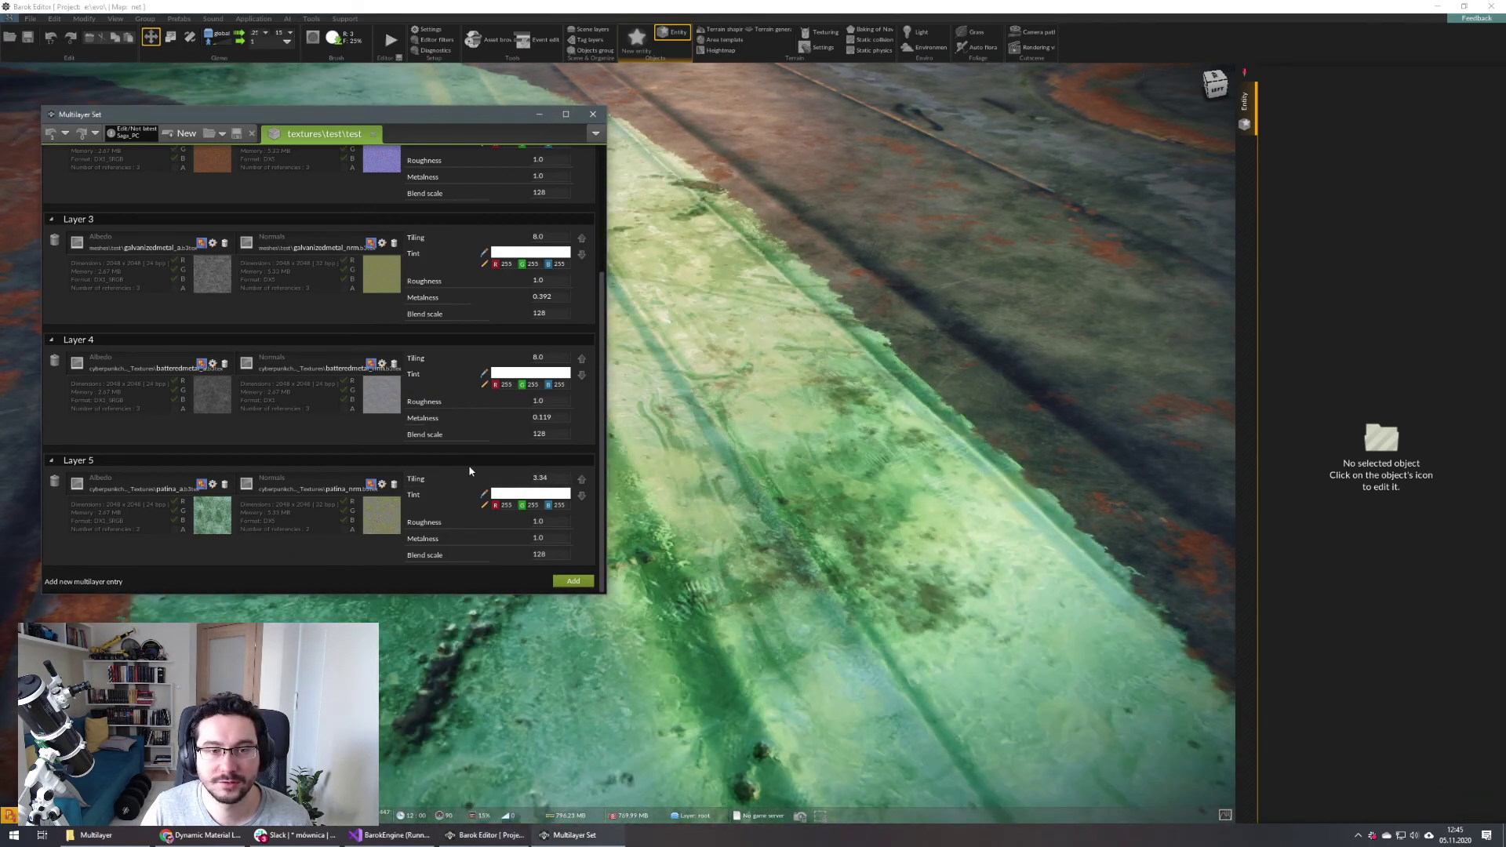
text(8)
key(Return)
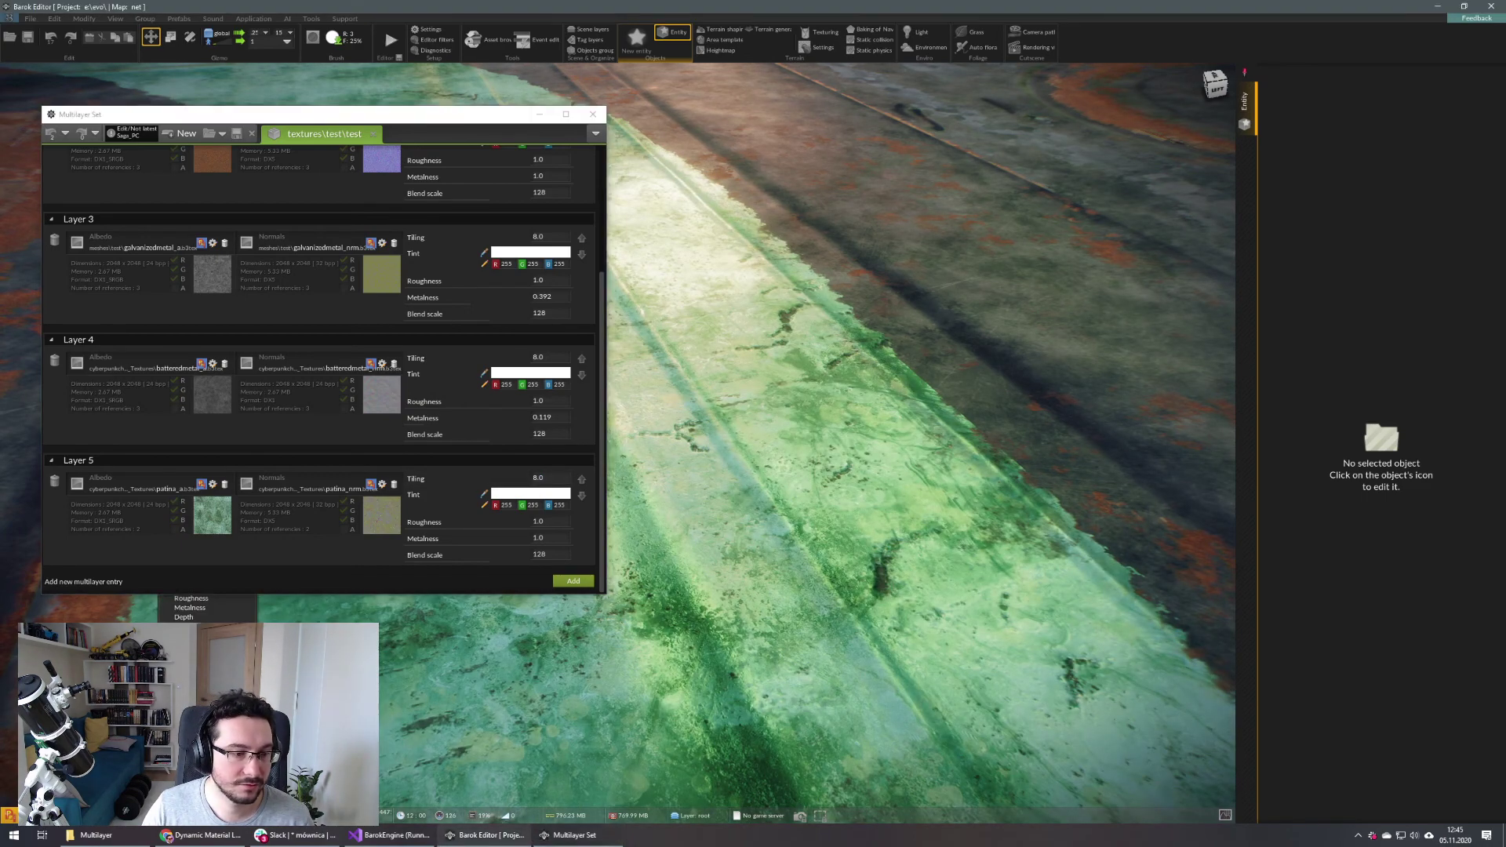
Show the scene in the Roughness view and close the multilayer set window
click(215, 601)
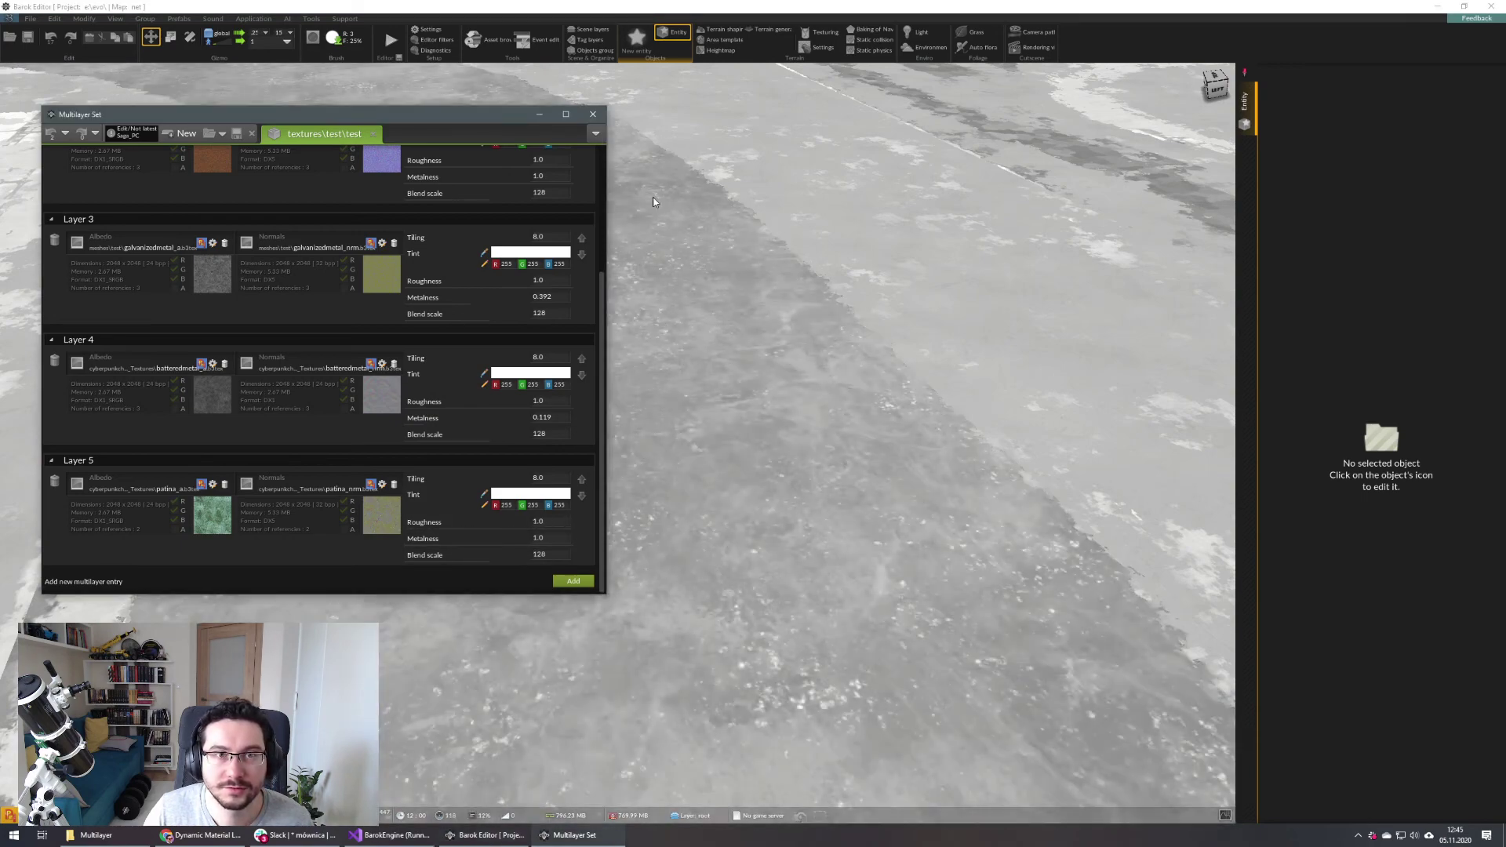
click(596, 114)
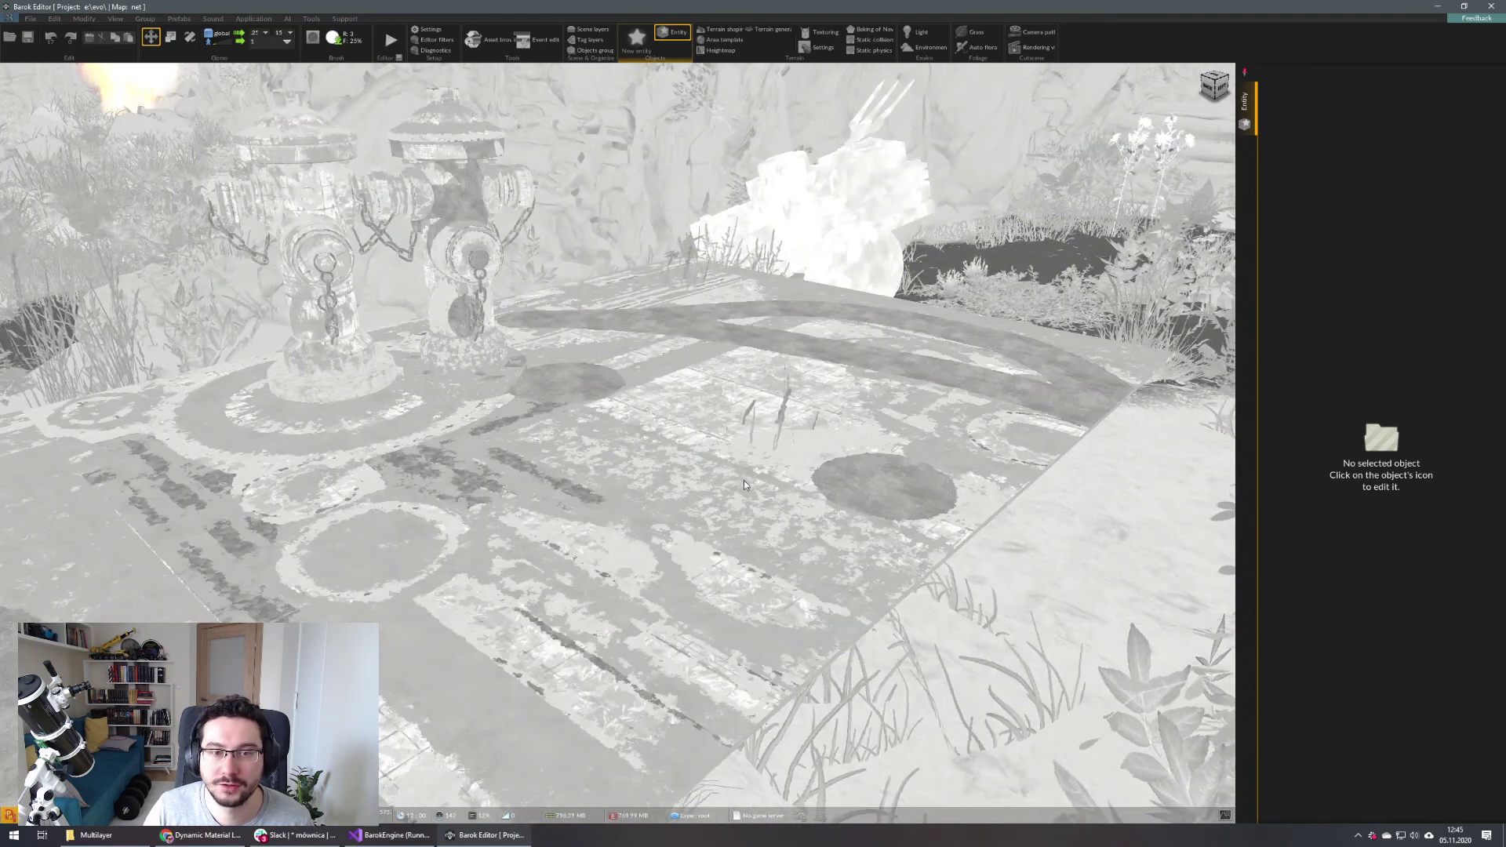
Open the material options of the panel mesh and inspect its Microblend texture noise_rgb, closing the texture properties when done
click(661, 443)
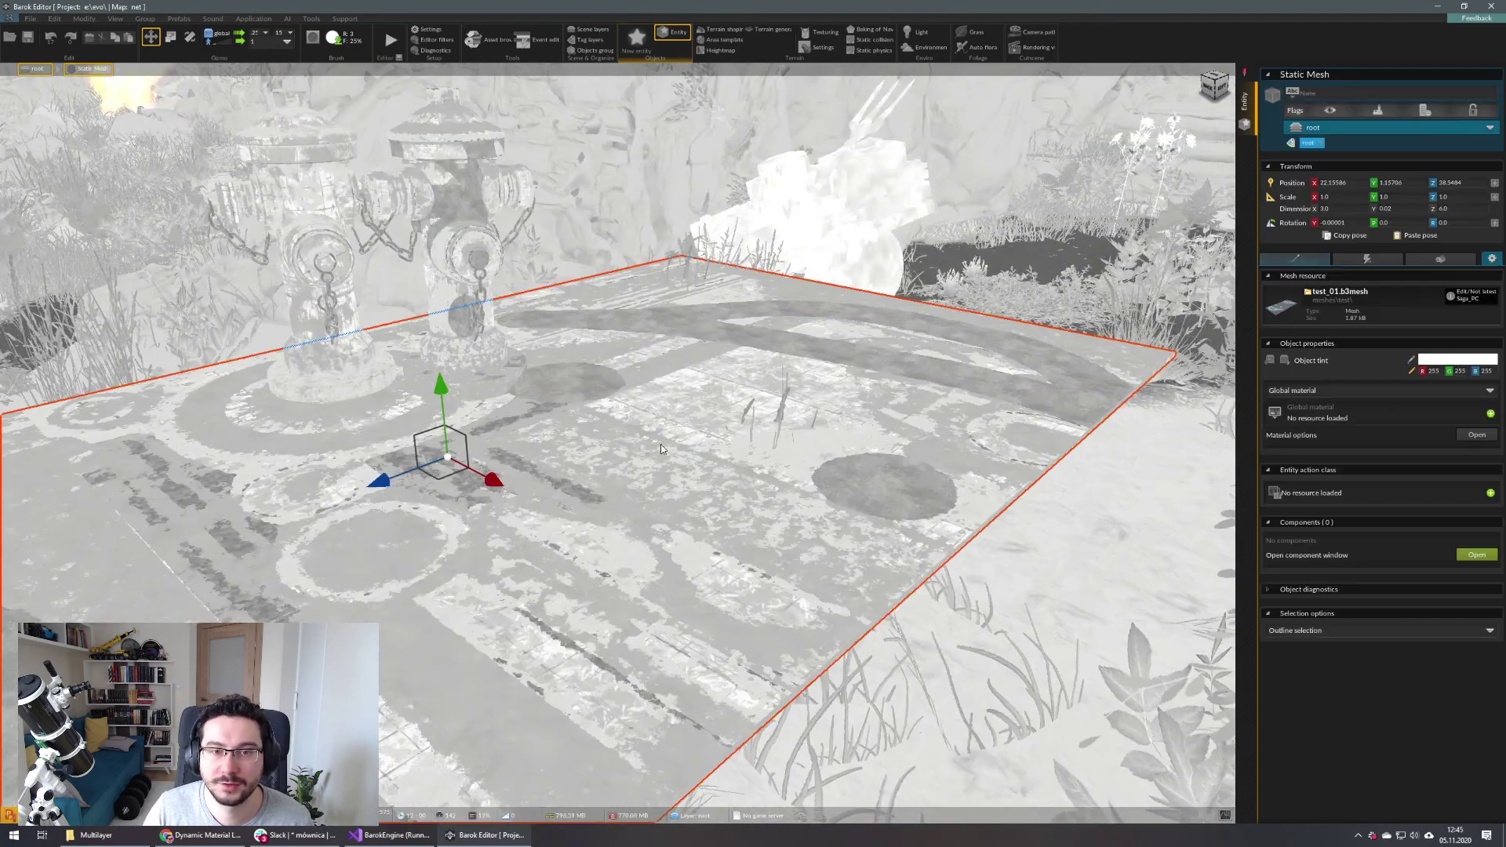
click(1469, 435)
drag(1035, 258, 818, 194)
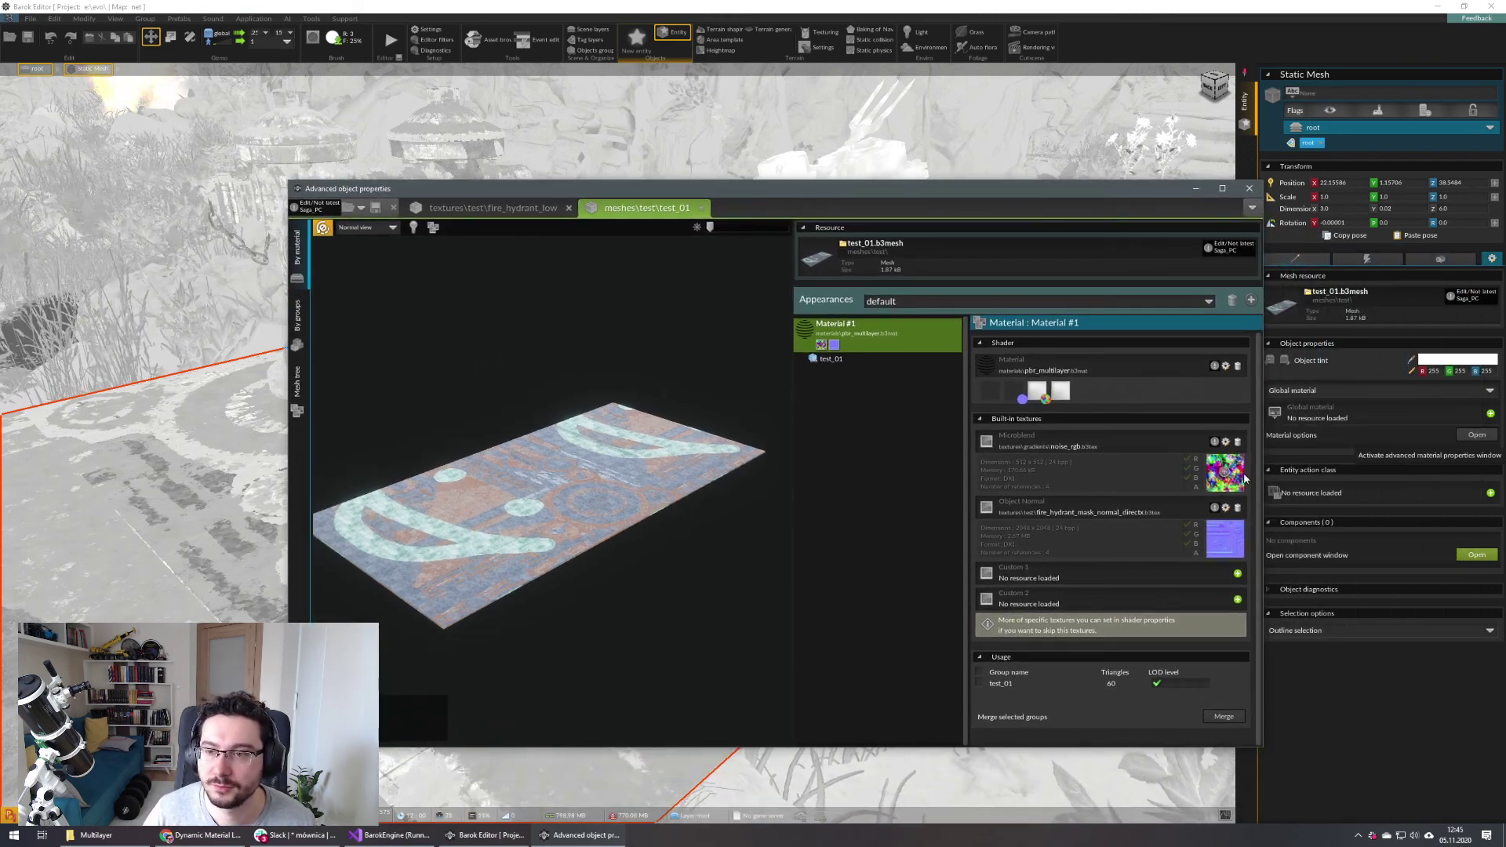
click(1227, 442)
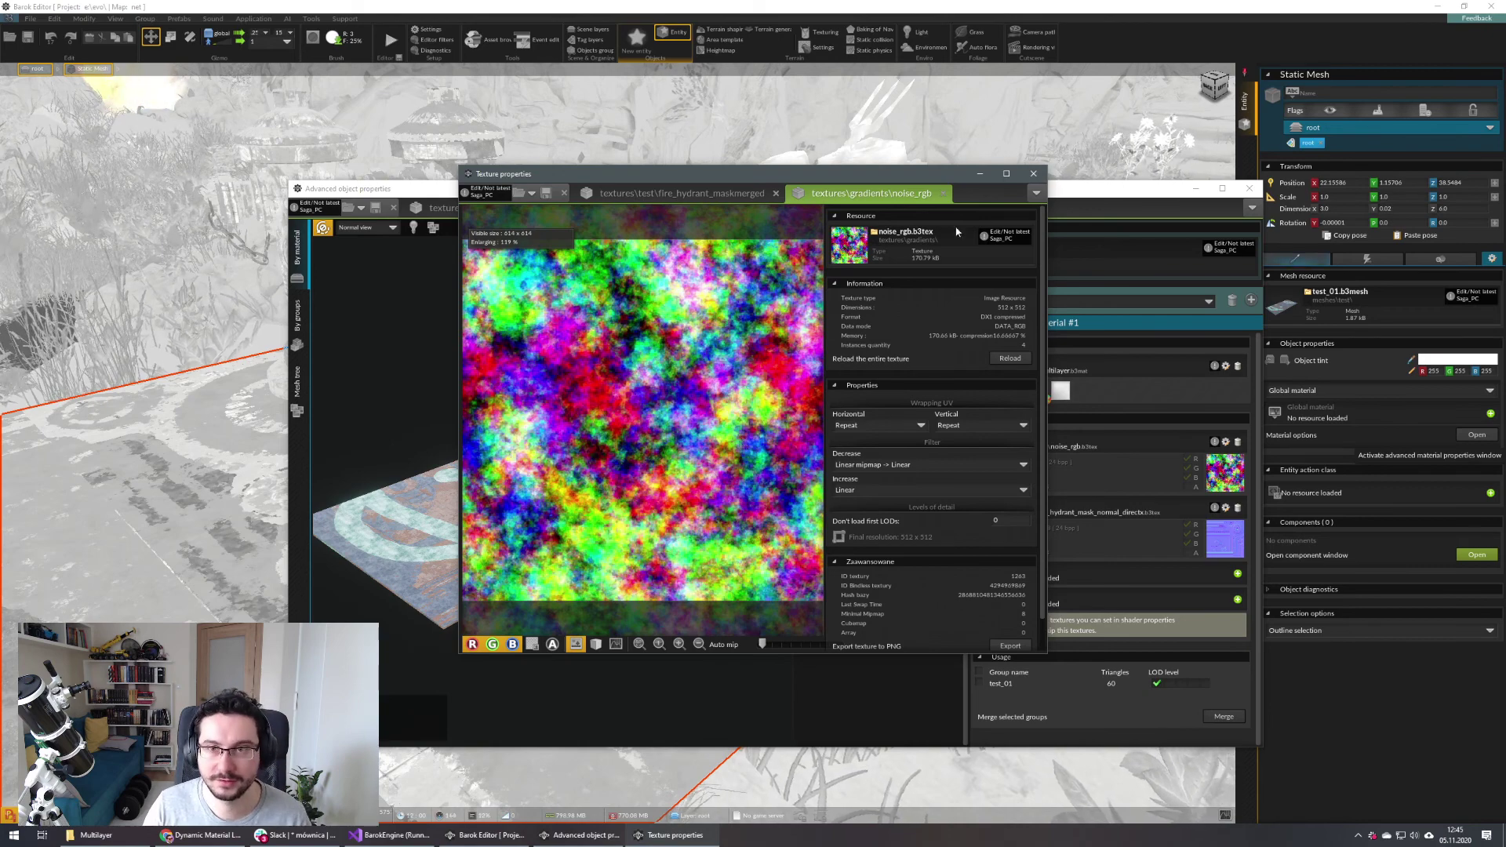
click(1043, 172)
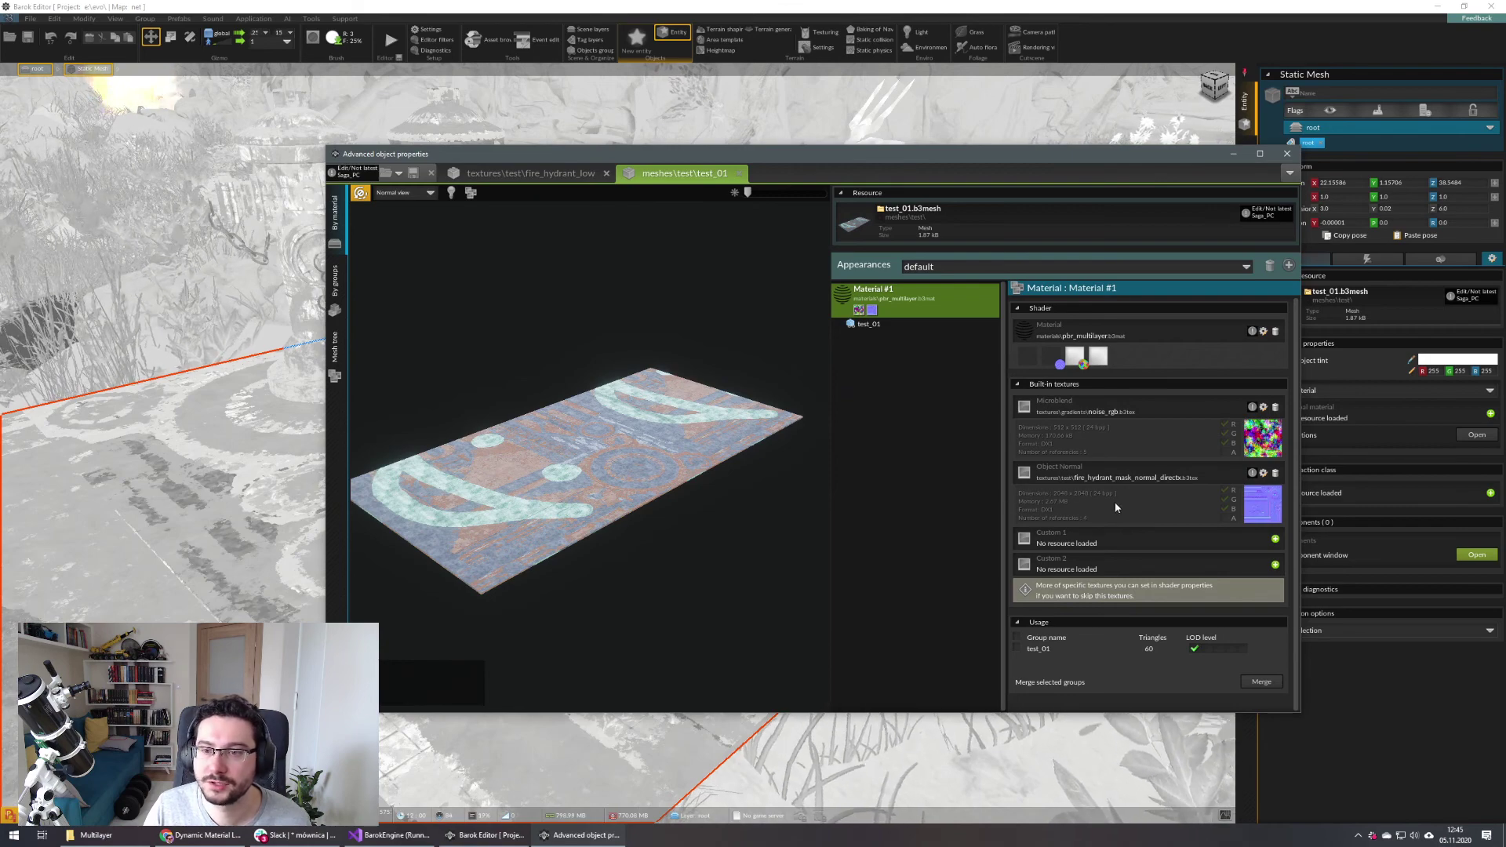
Inspect the material's Object Normal texture in an enlarged window and close the texture and object property windows
click(1262, 473)
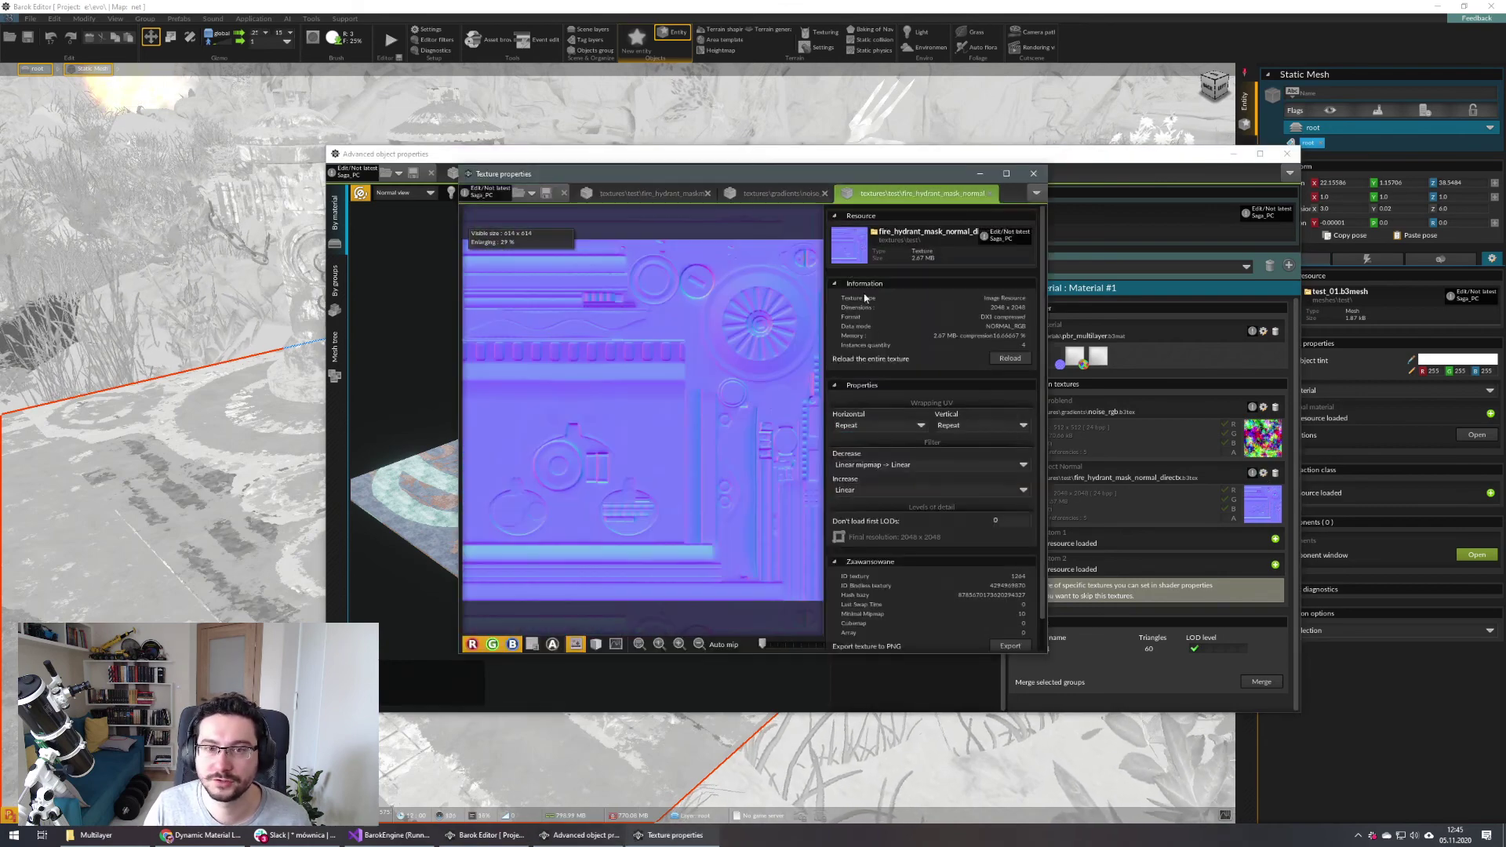
drag(828, 181, 534, 99)
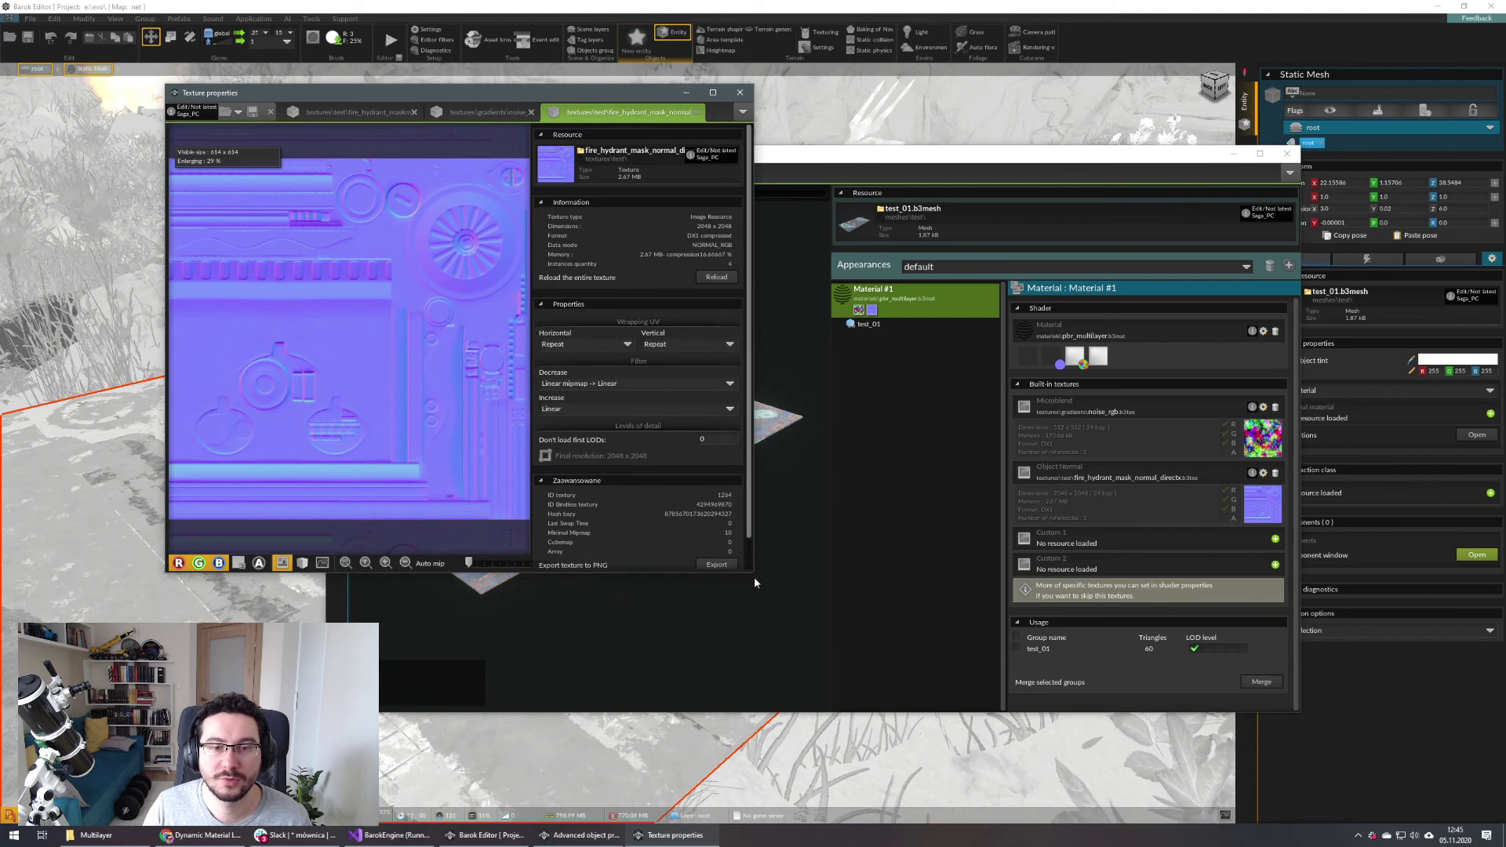
drag(755, 577, 1055, 712)
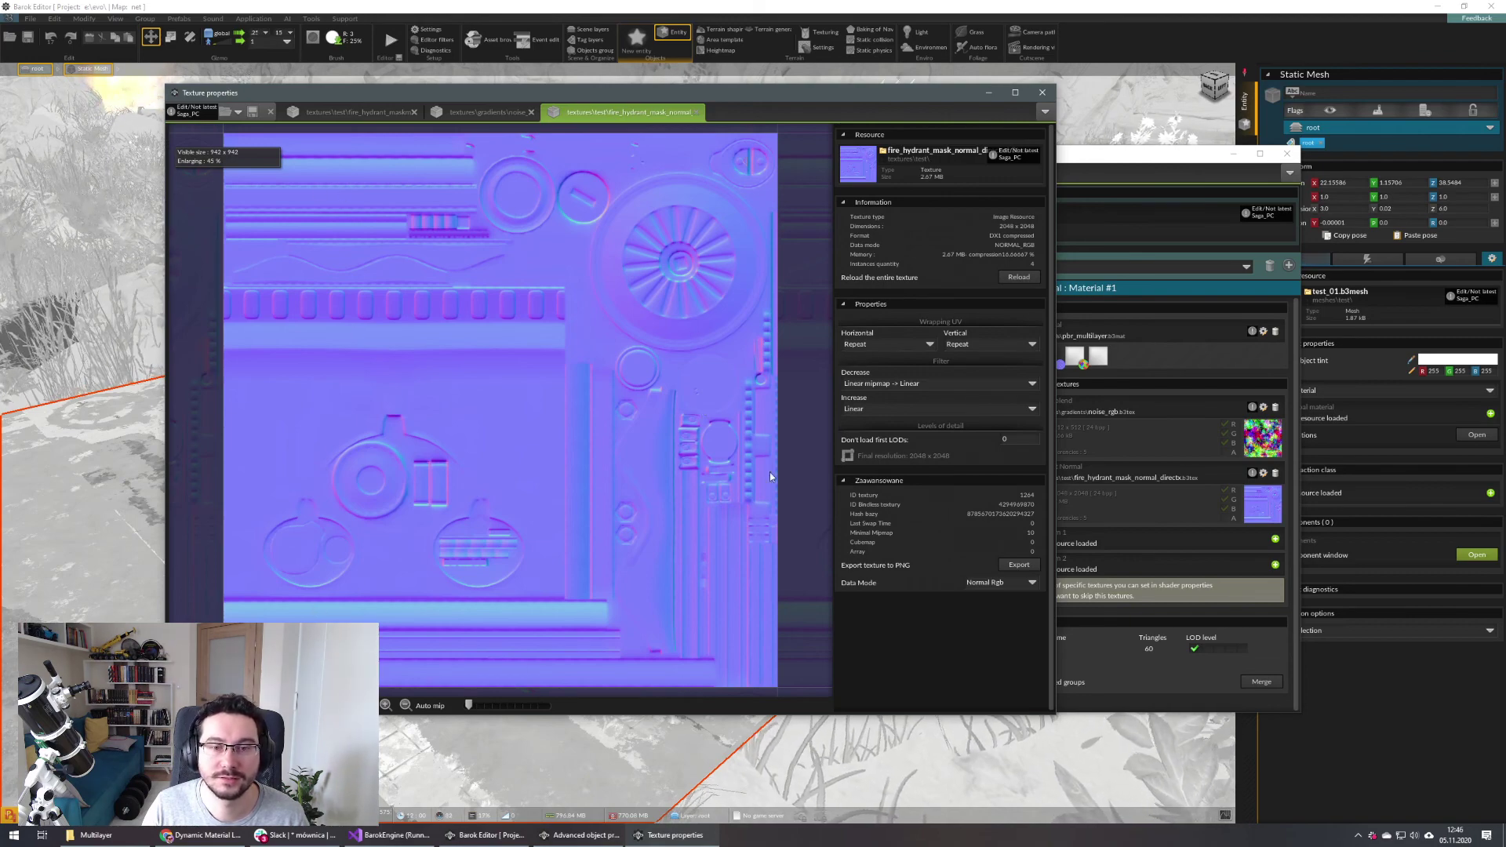
click(1053, 92)
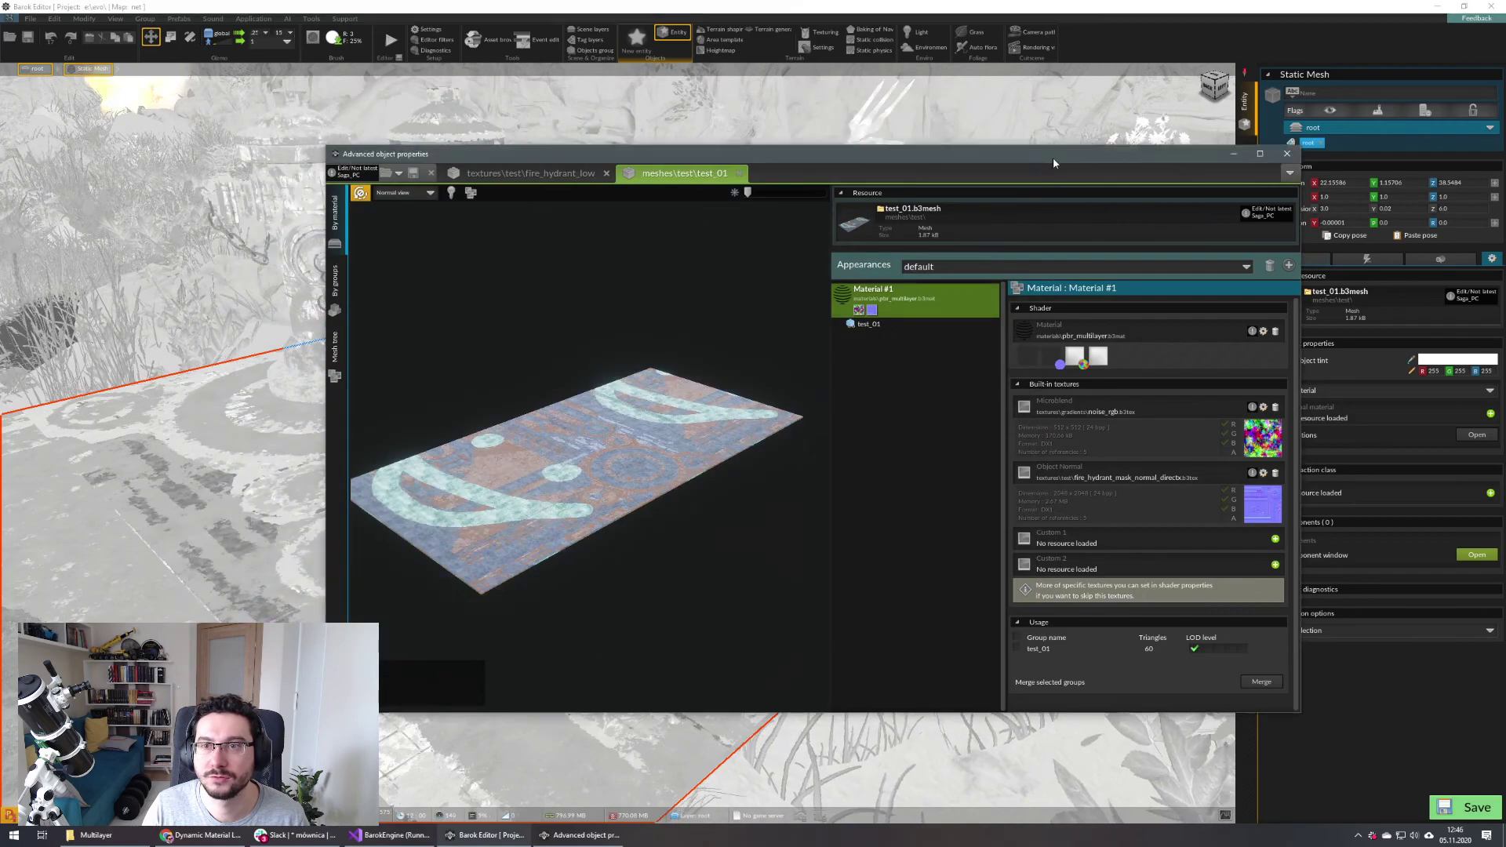
drag(1052, 157, 1155, 140)
click(1386, 137)
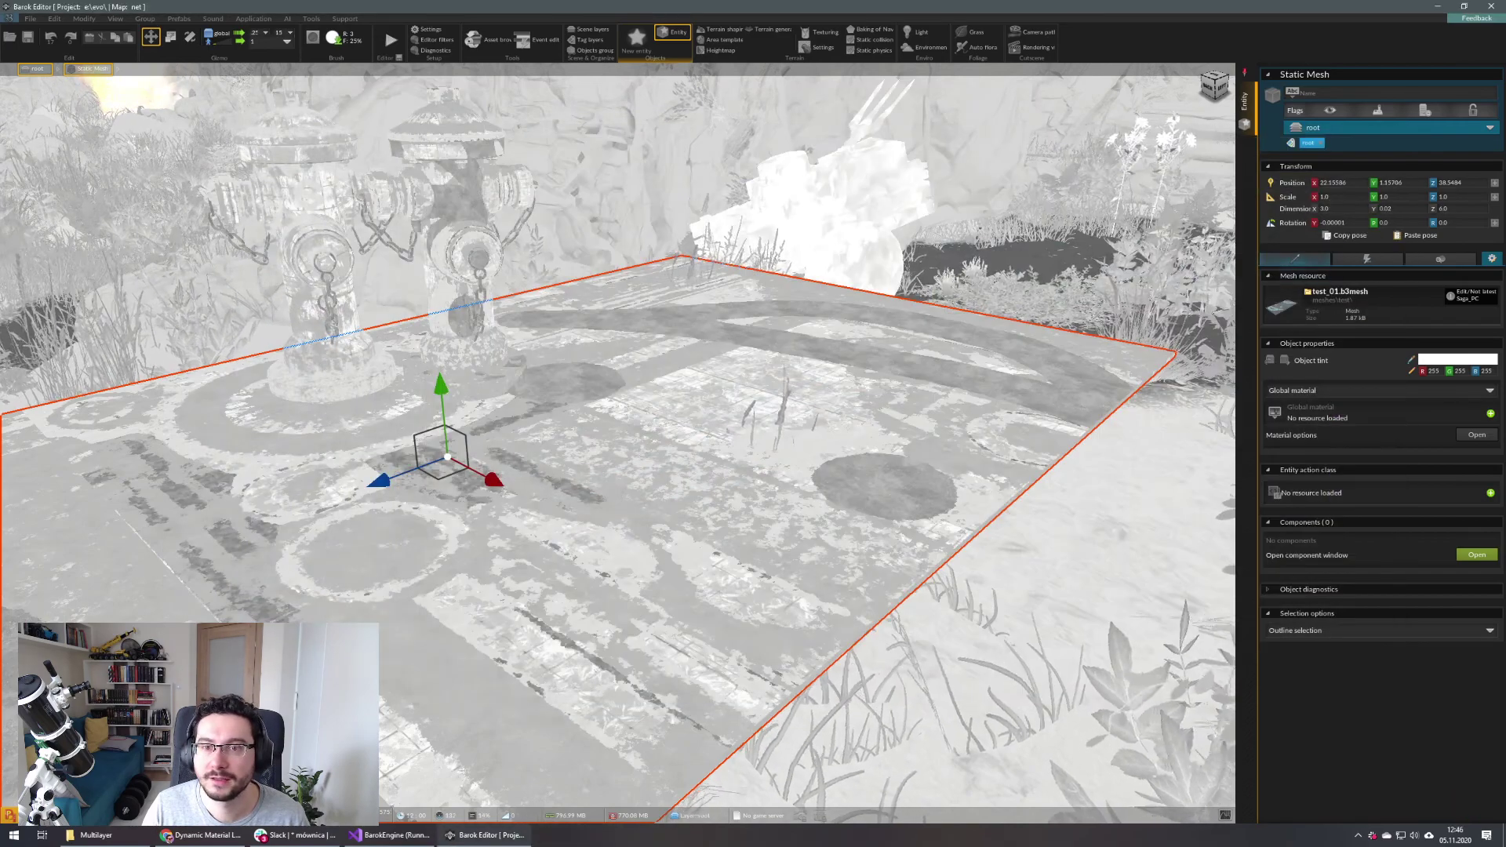
Clear the panel mesh selection and switch the viewport from Roughness back to Normal view
middle_drag(1098, 588, 929, 453)
click(928, 453)
right_drag(856, 449, 891, 464)
key(Escape)
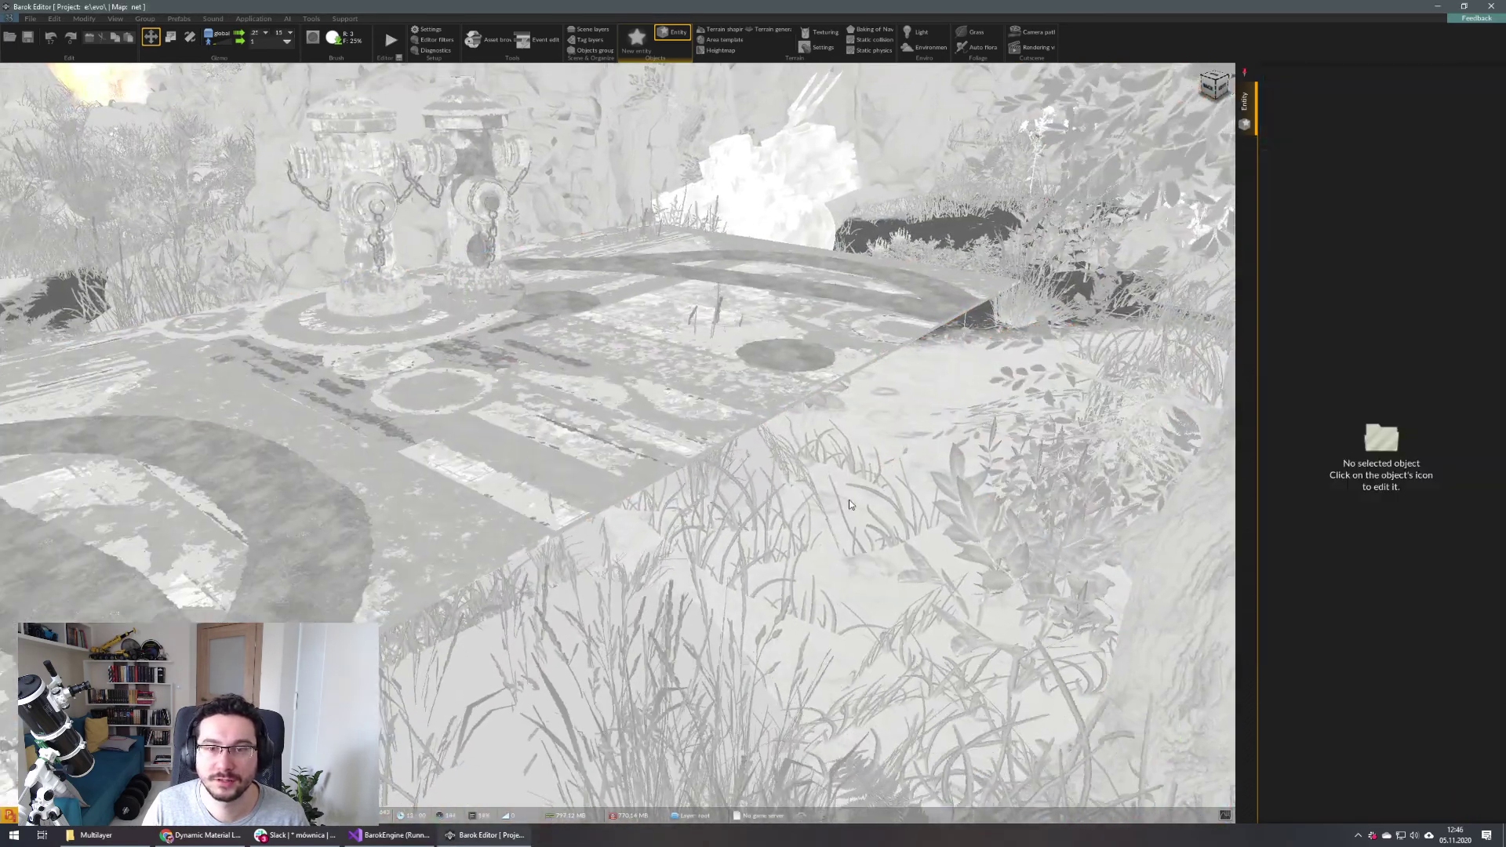
right_drag(784, 432, 889, 440)
click(181, 815)
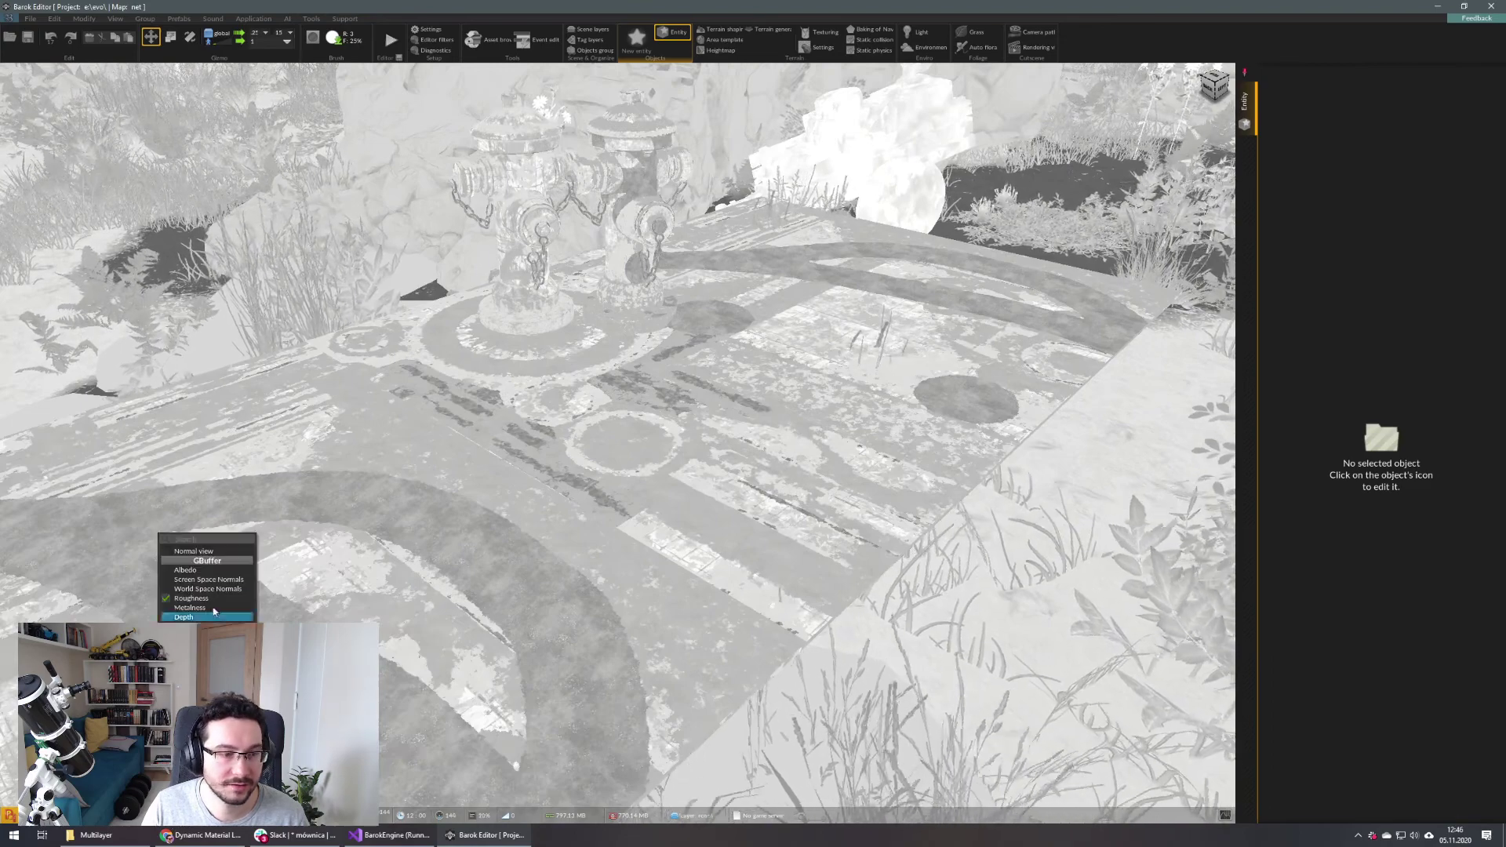
click(221, 552)
Examine the blended materials on the caps of the two hydrants up close
right_drag(641, 427, 753, 416)
key(w)
key(d)
key(w)
key(d)
right_drag(675, 455, 488, 424)
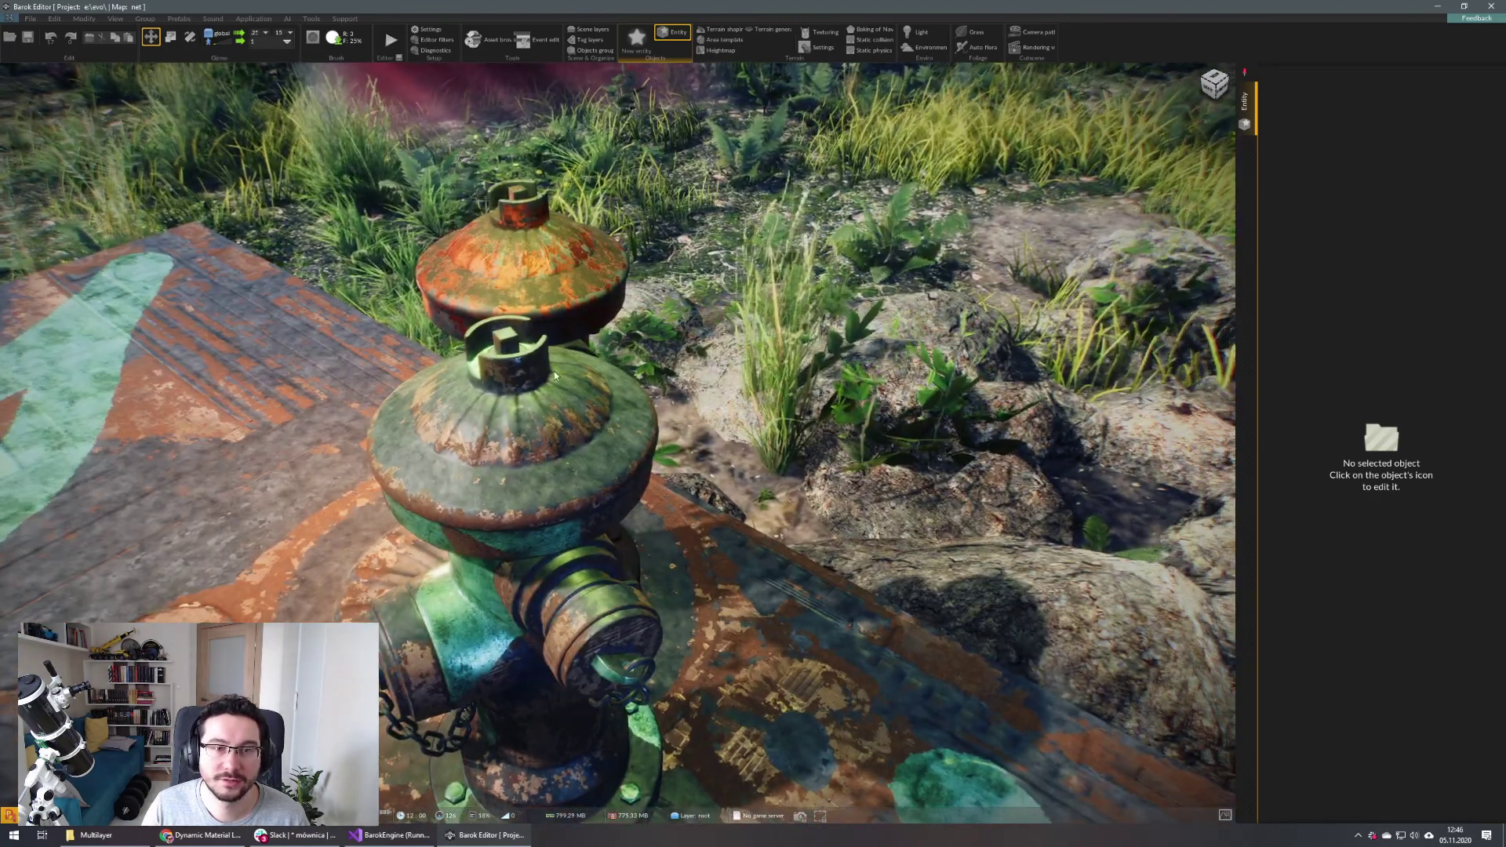
right_drag(553, 371, 533, 502)
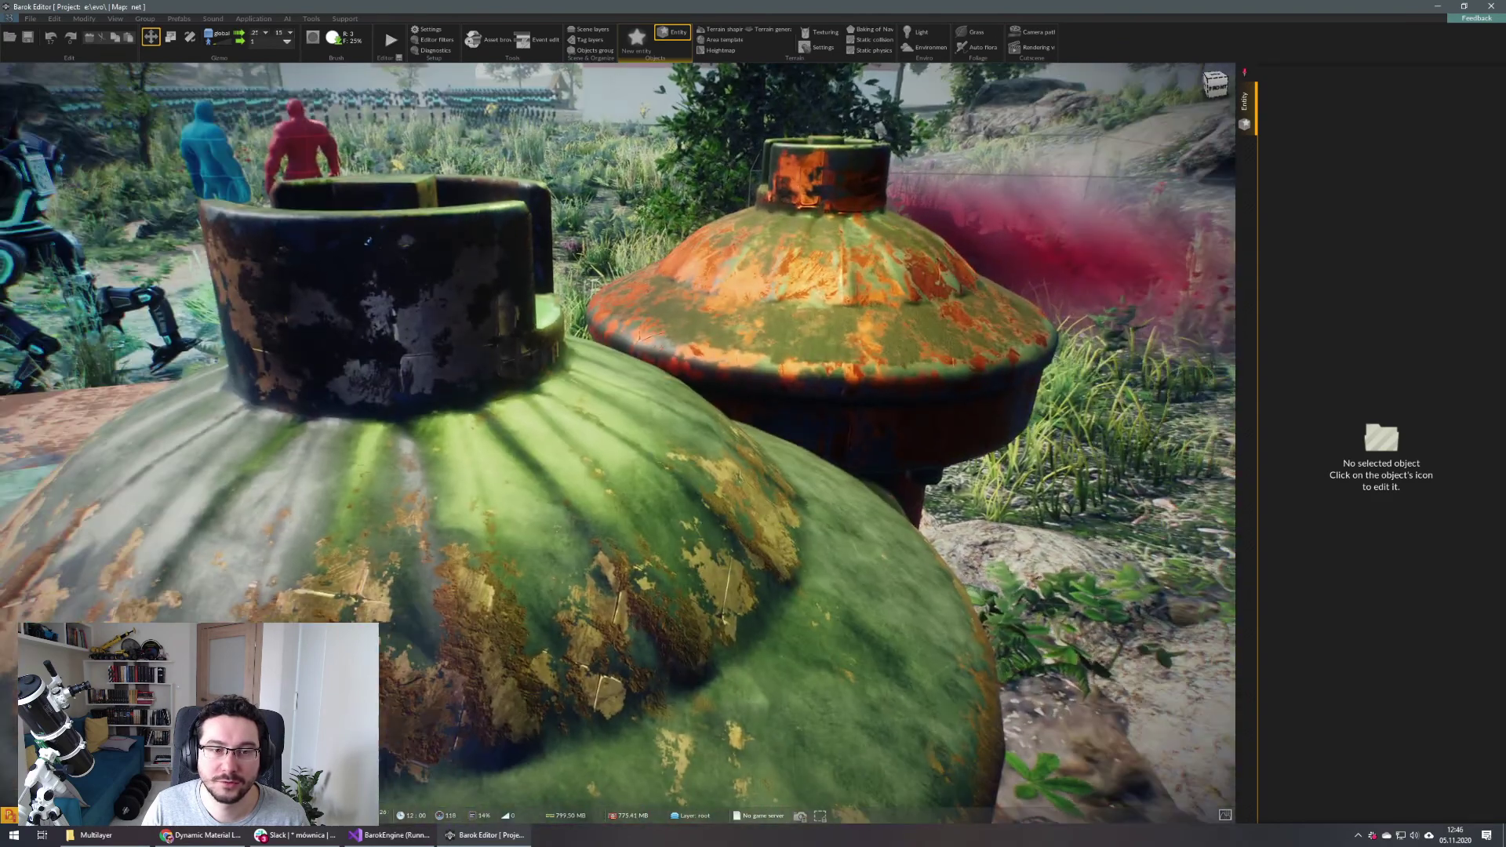
Examine the hydrant cap's surface detail in the Screen Space Normals view, and return the viewport to Normal view
click(169, 815)
click(209, 578)
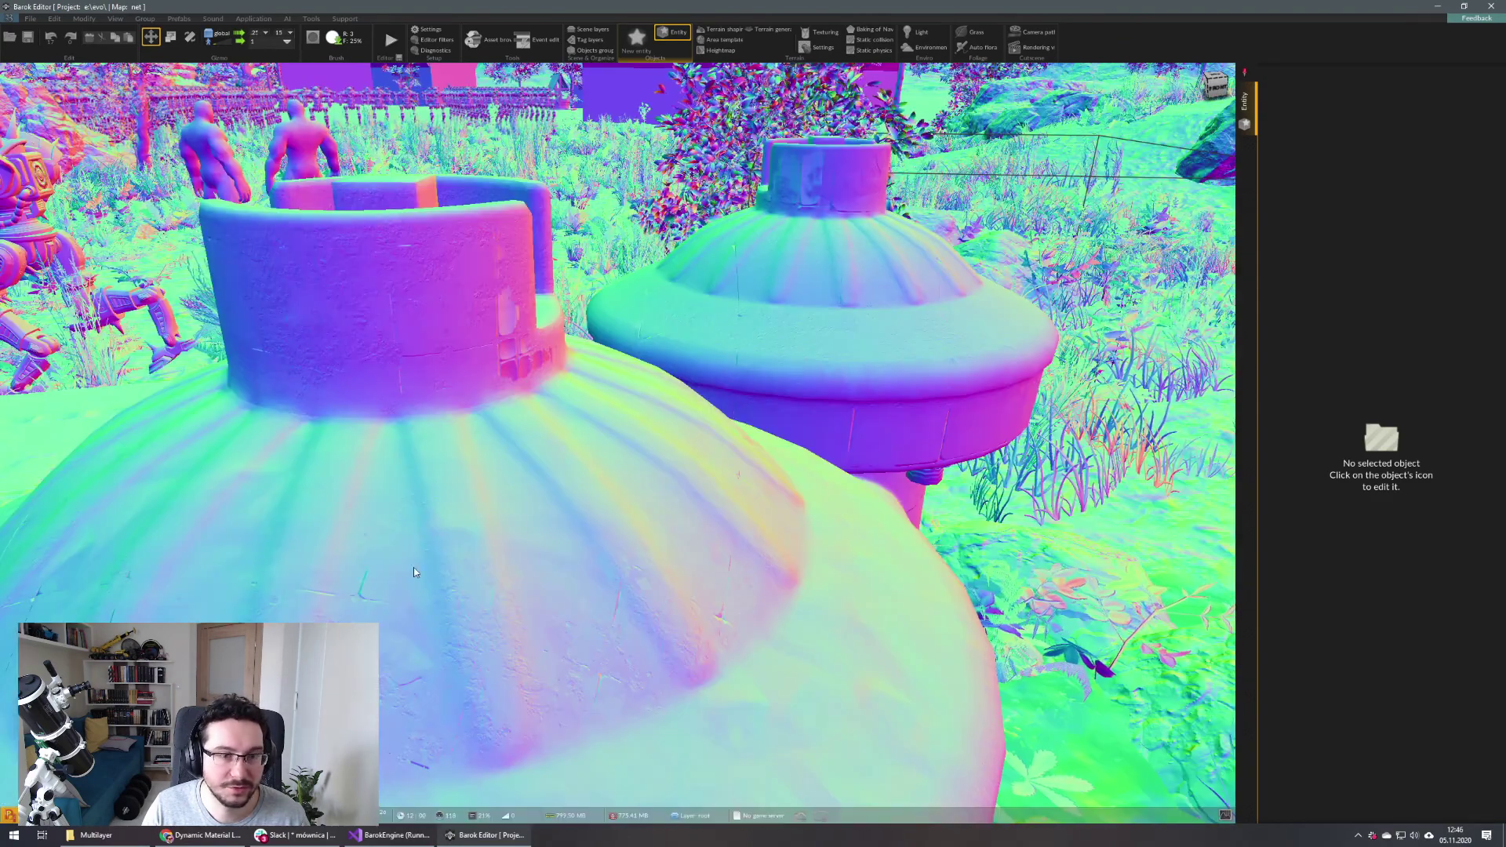
right_drag(454, 574, 451, 566)
right_drag(558, 422, 538, 418)
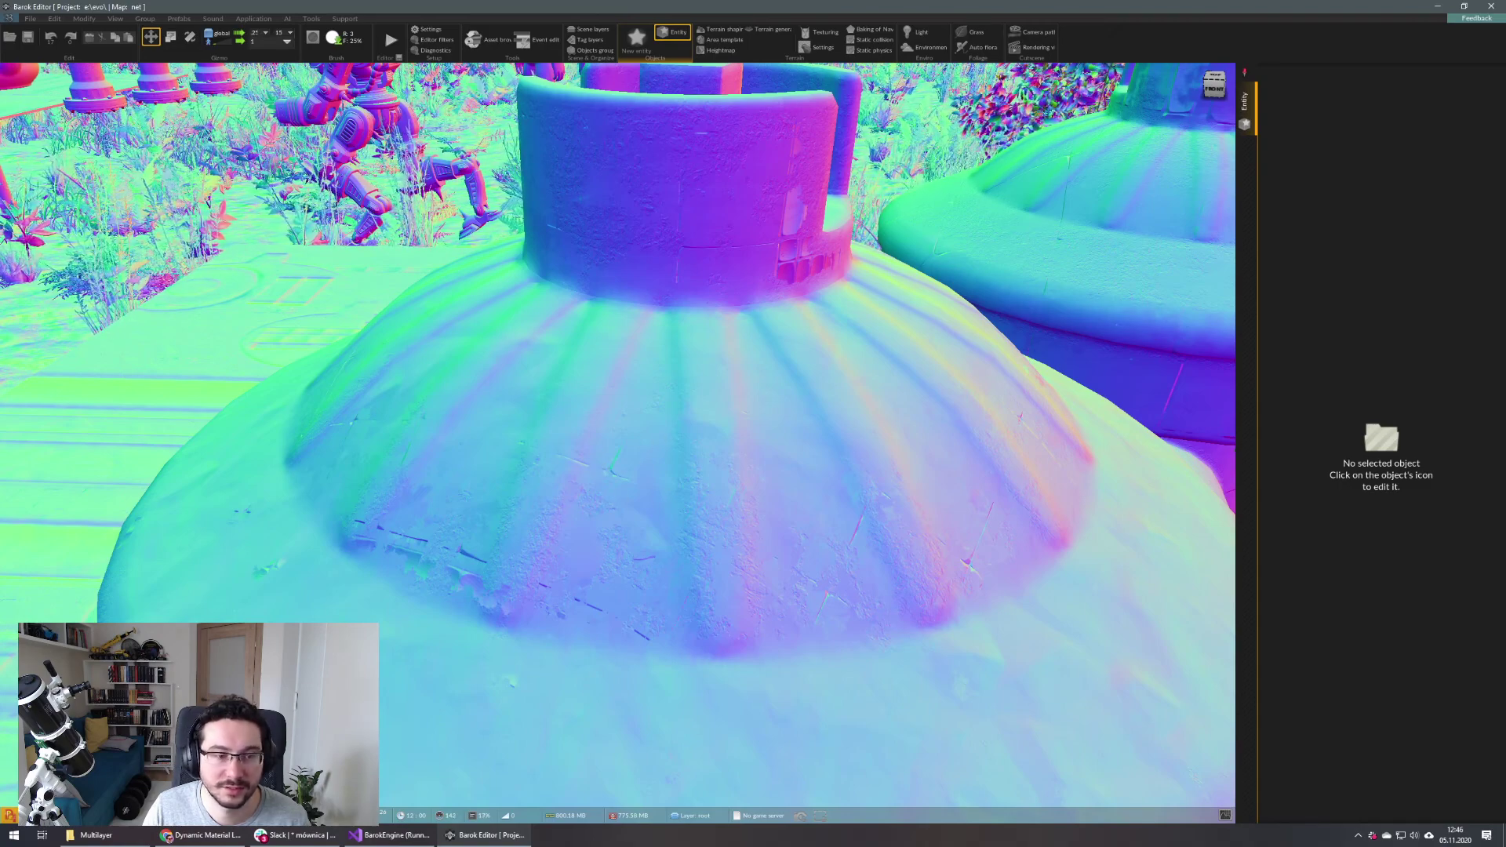
click(188, 814)
click(210, 554)
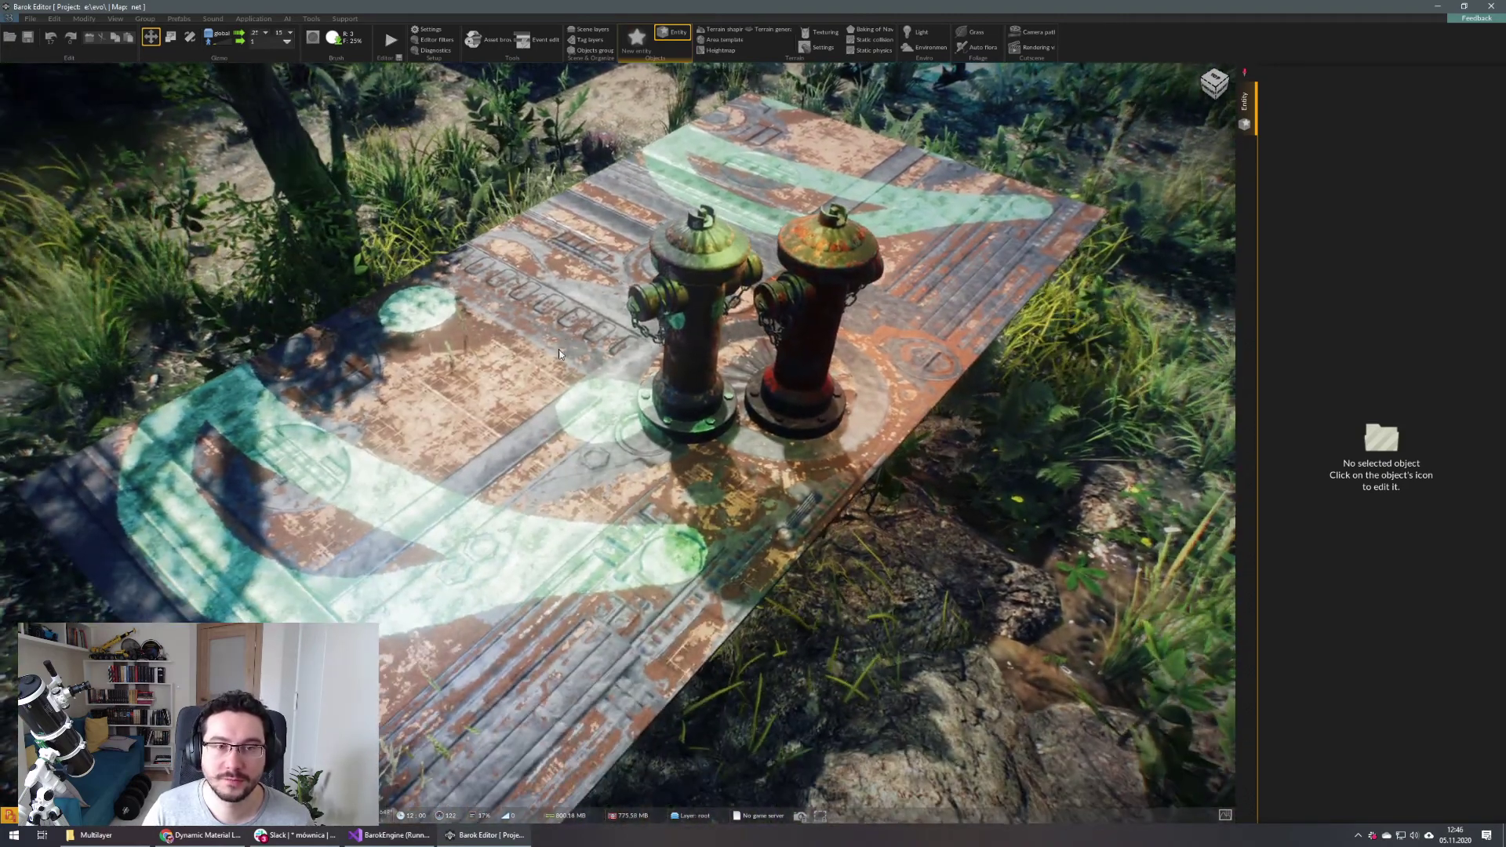
Locate the panel's material resource through its material properties and open pbr_multilayer.b3mat in Notepad++
click(549, 392)
click(1455, 432)
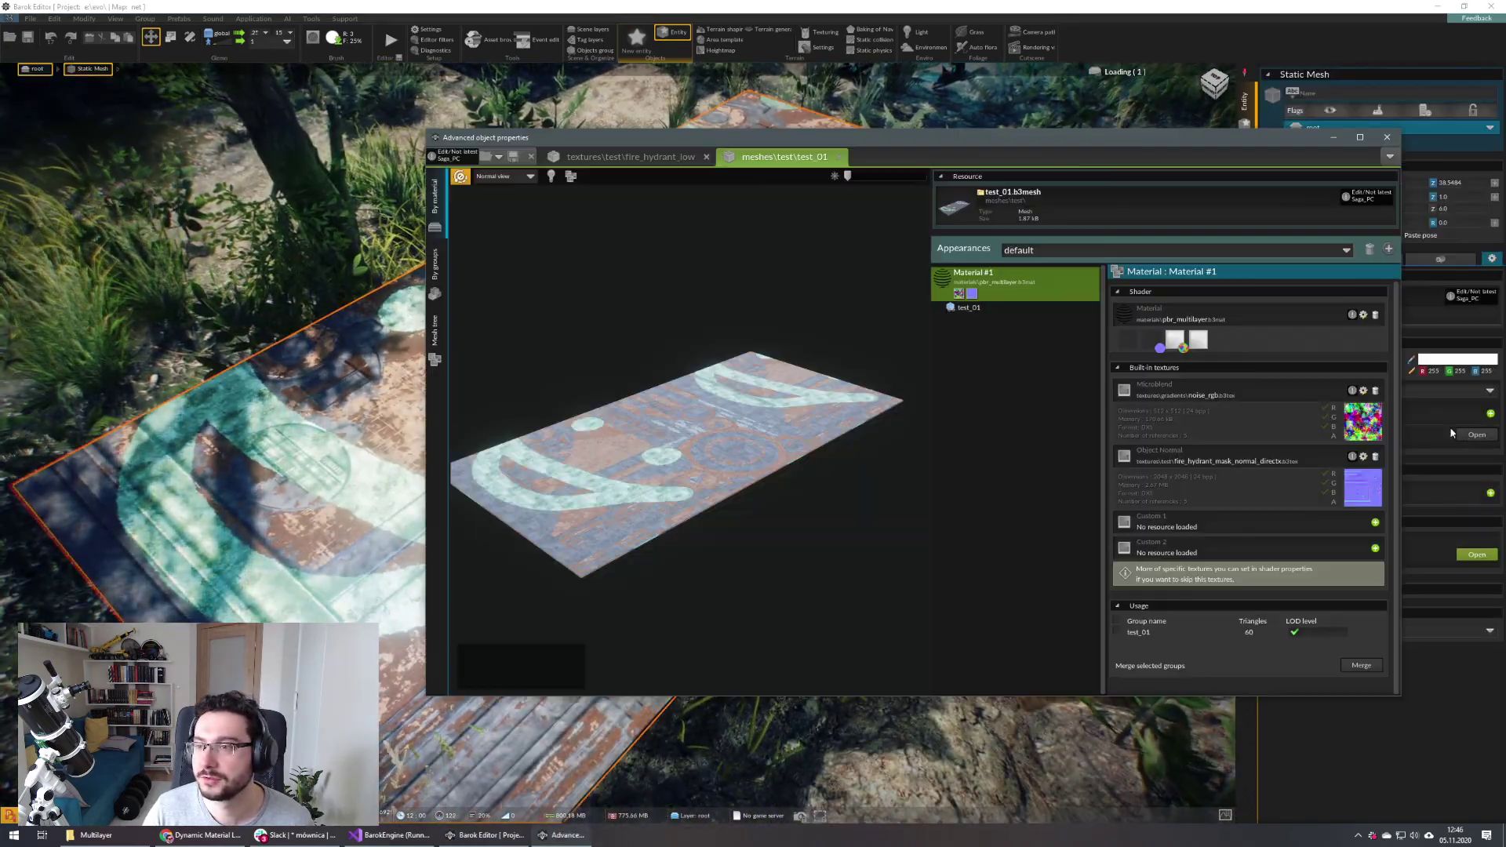
click(1363, 315)
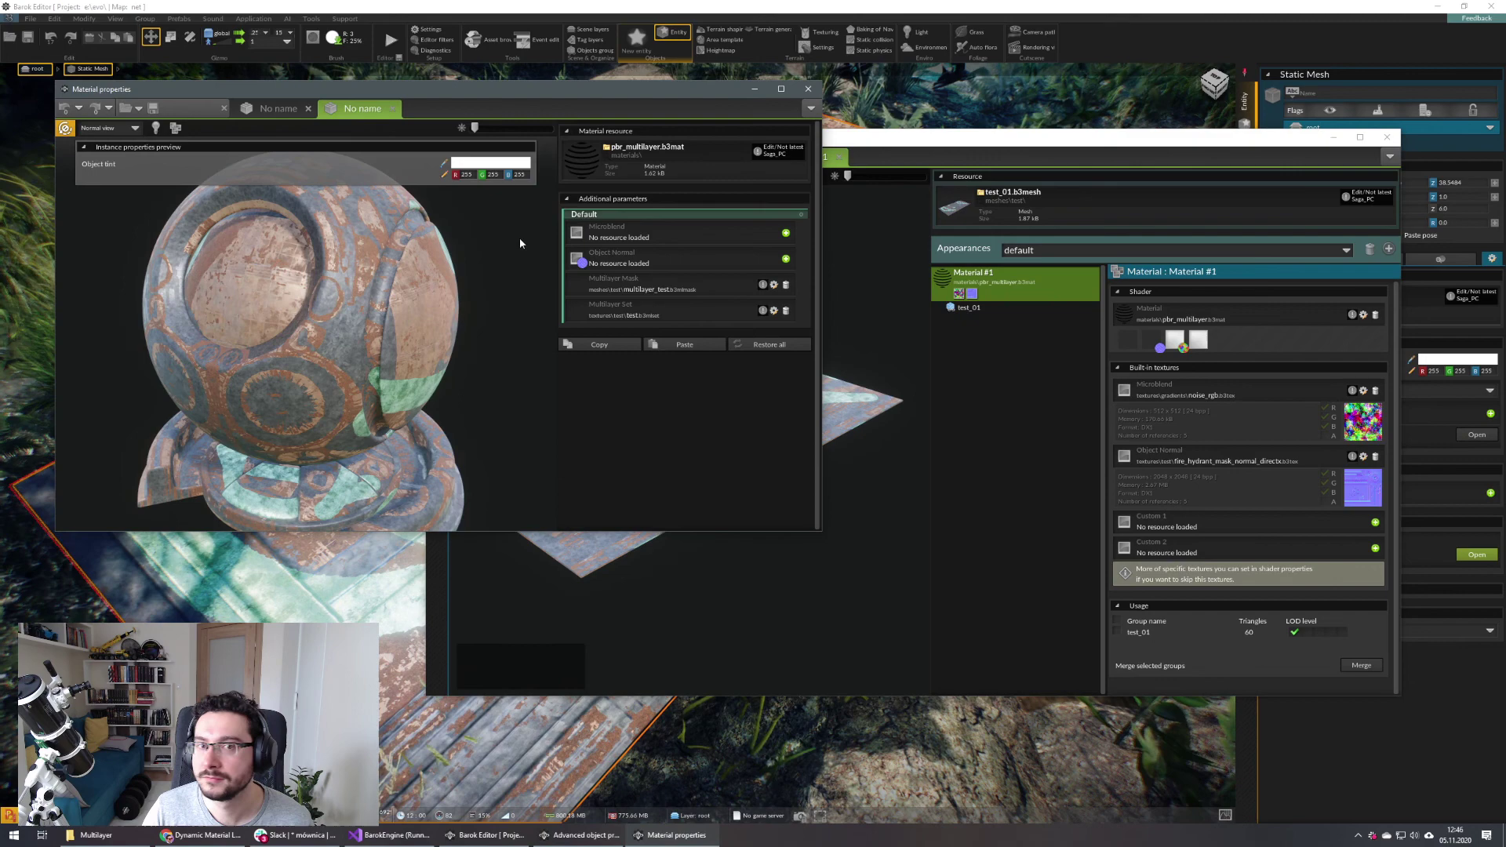
click(661, 151)
click(807, 89)
double_click(827, 454)
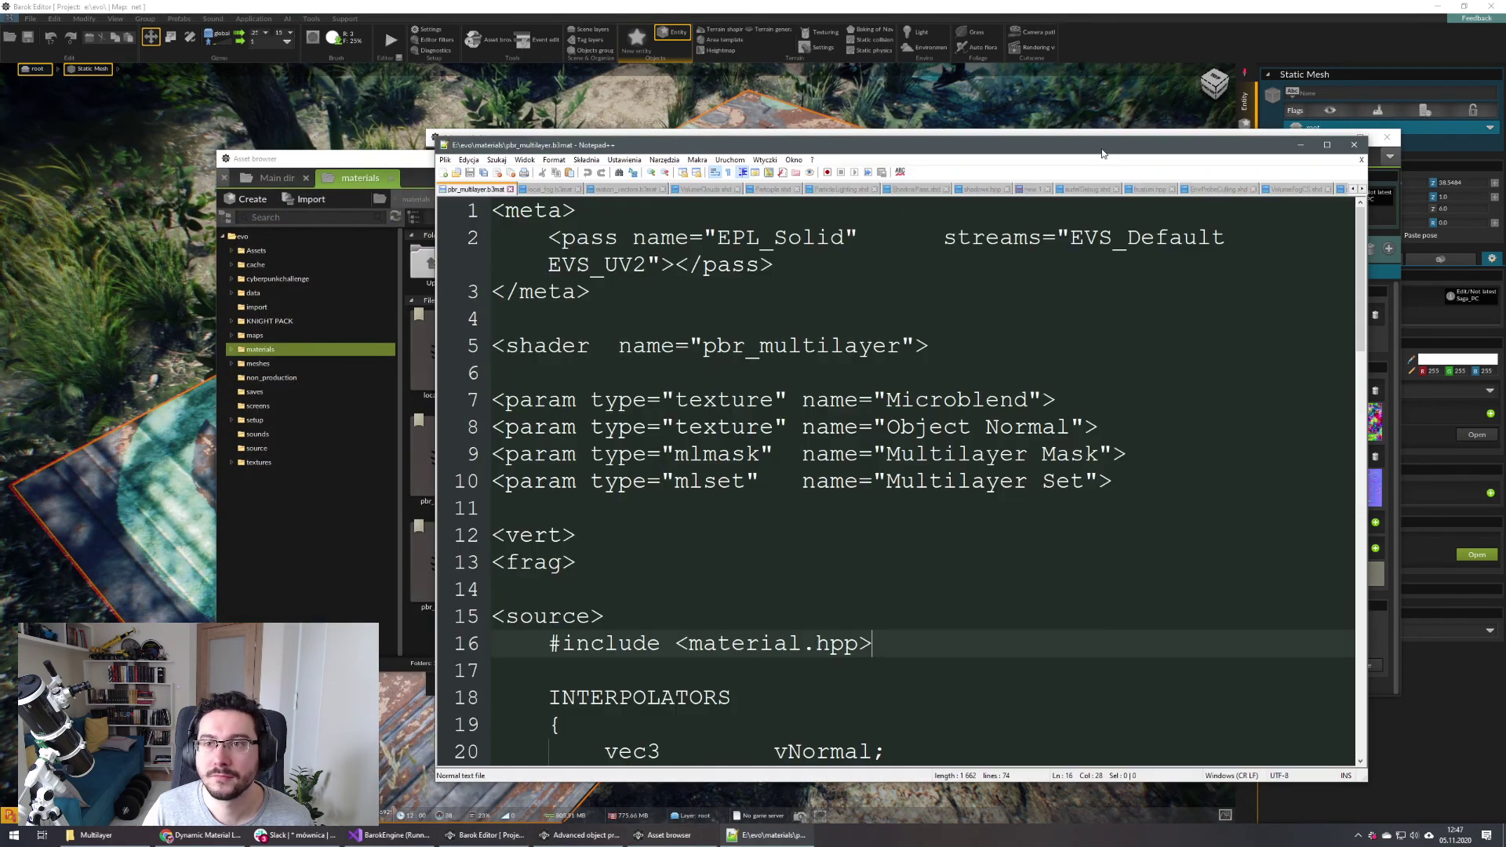
Clear the asset browser and object property windows out of the way and place the shader code window beside the panel
drag(1103, 148, 1093, 229)
click(1109, 158)
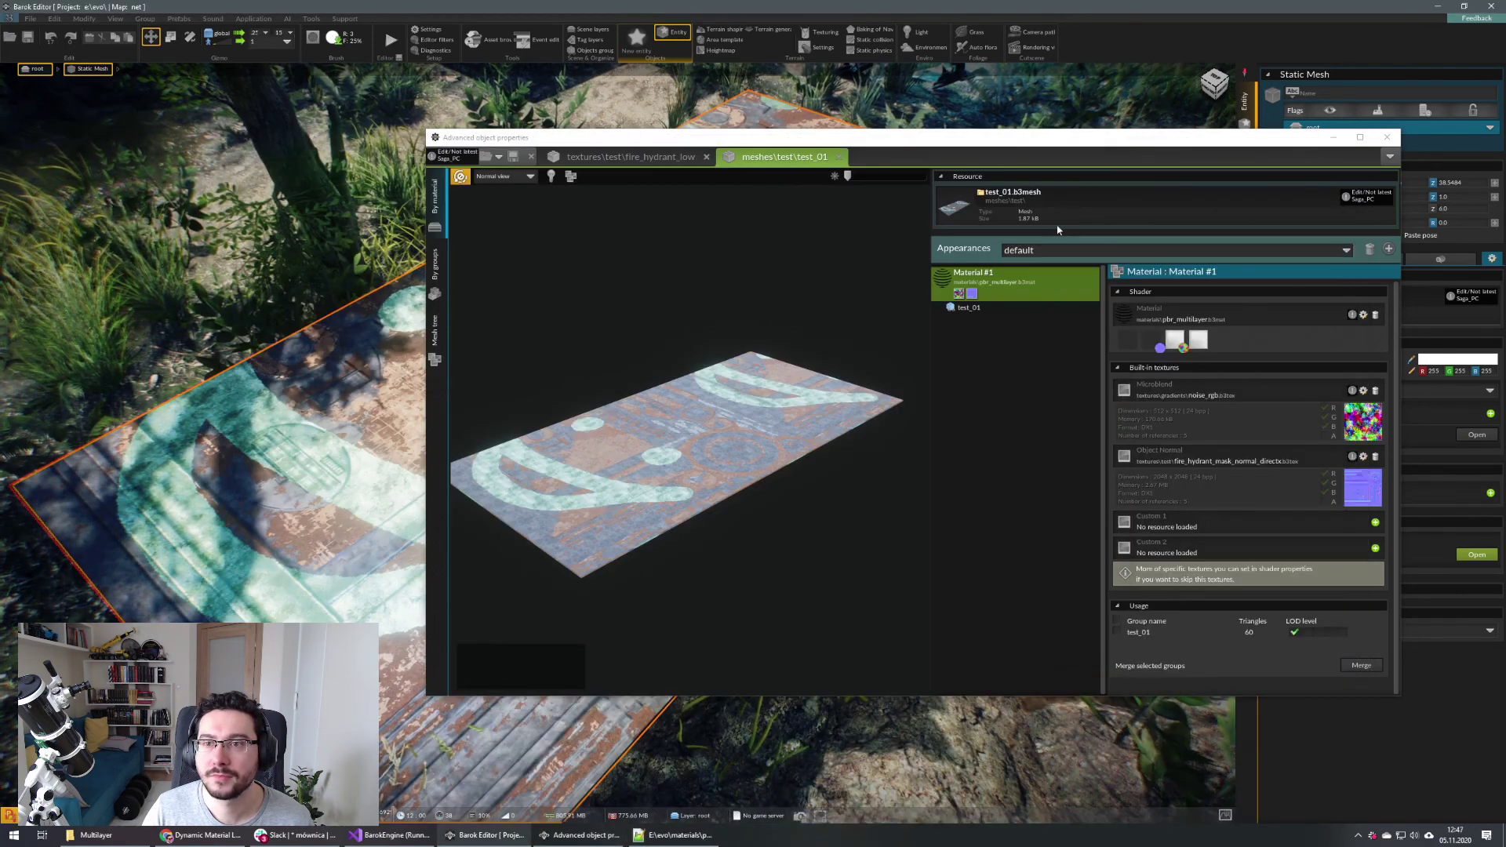
click(679, 836)
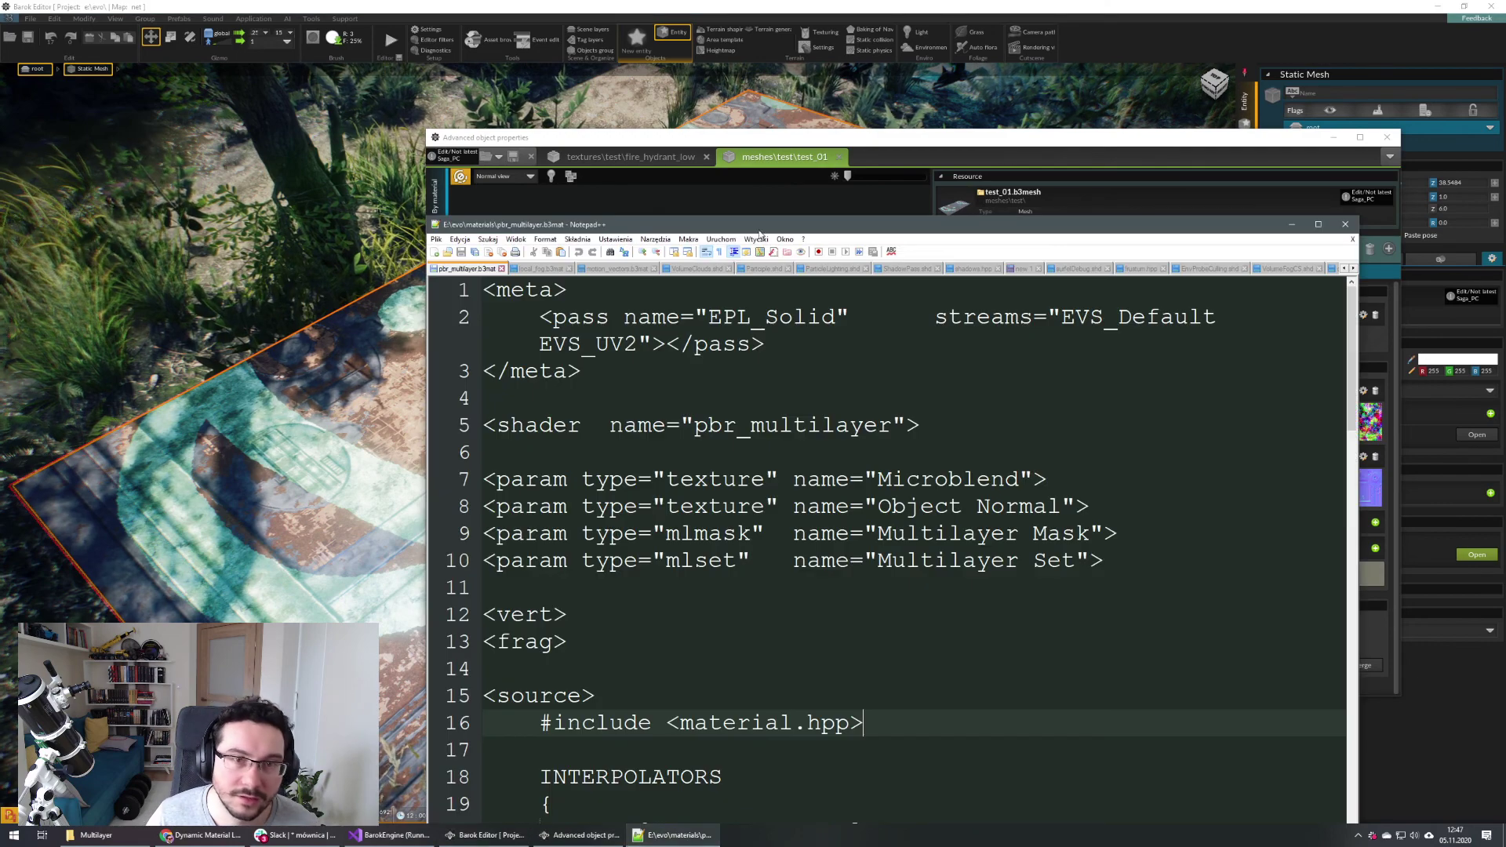
click(1334, 139)
click(663, 835)
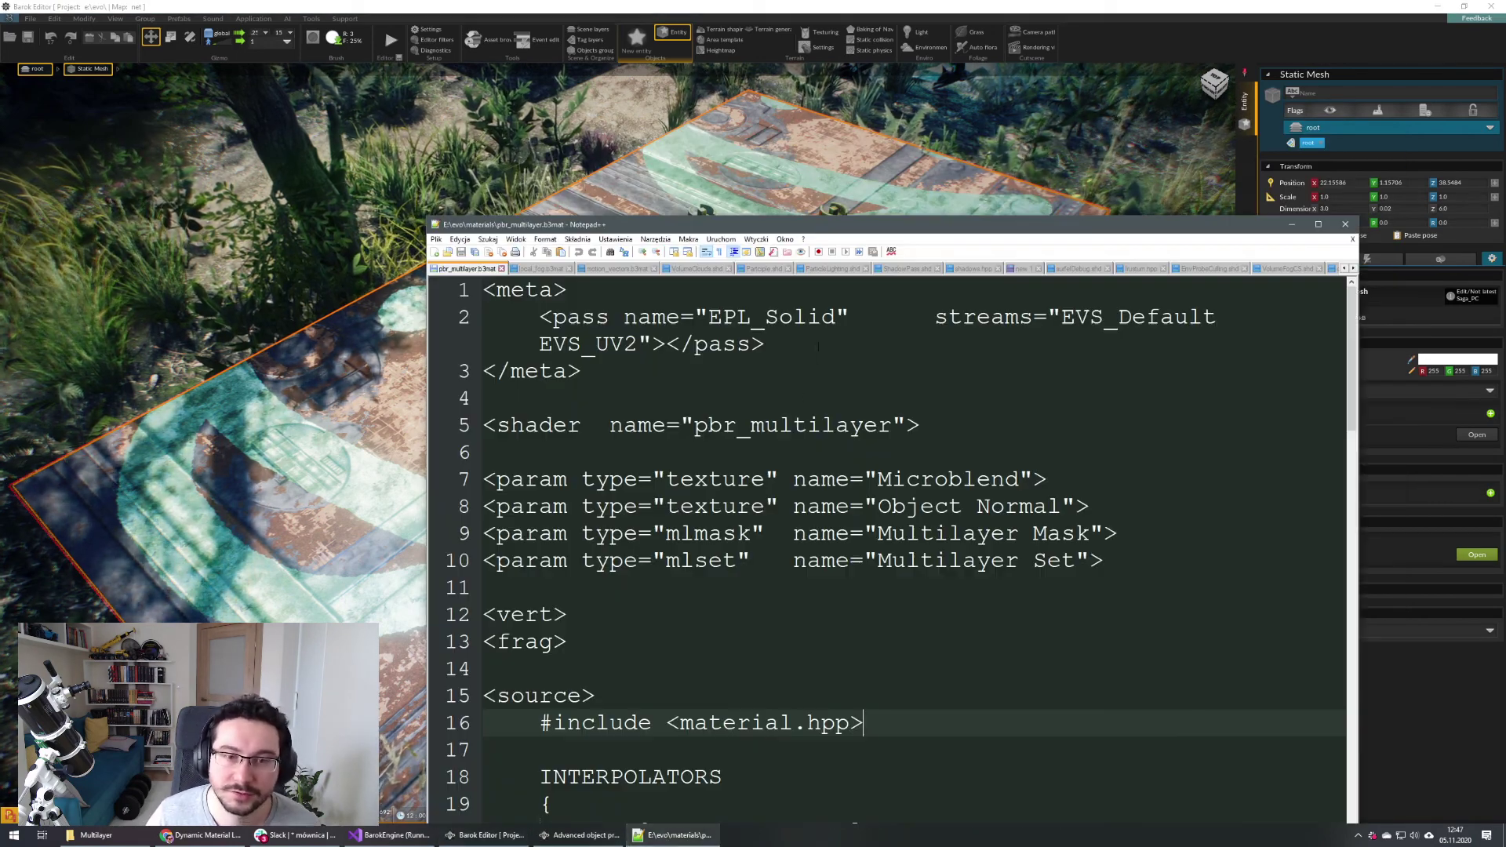
drag(832, 225, 1039, 73)
Read through the pbr_multilayer parameters, vertex shader and pixel shader at a smaller text size, and save the file
scroll(978, 476, down, 15)
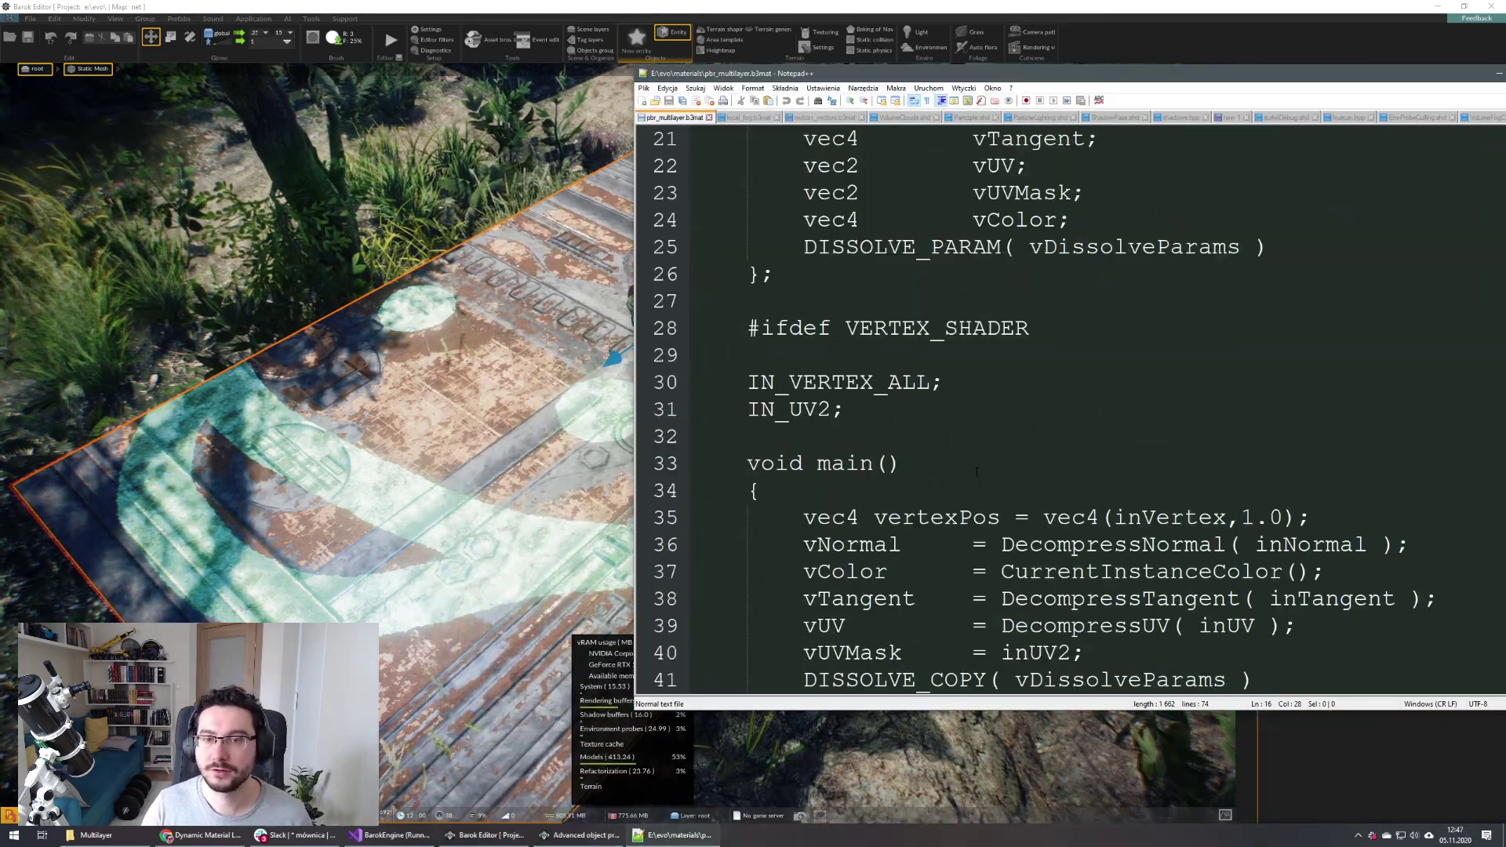
ctrl+scroll(978, 476, down, 4)
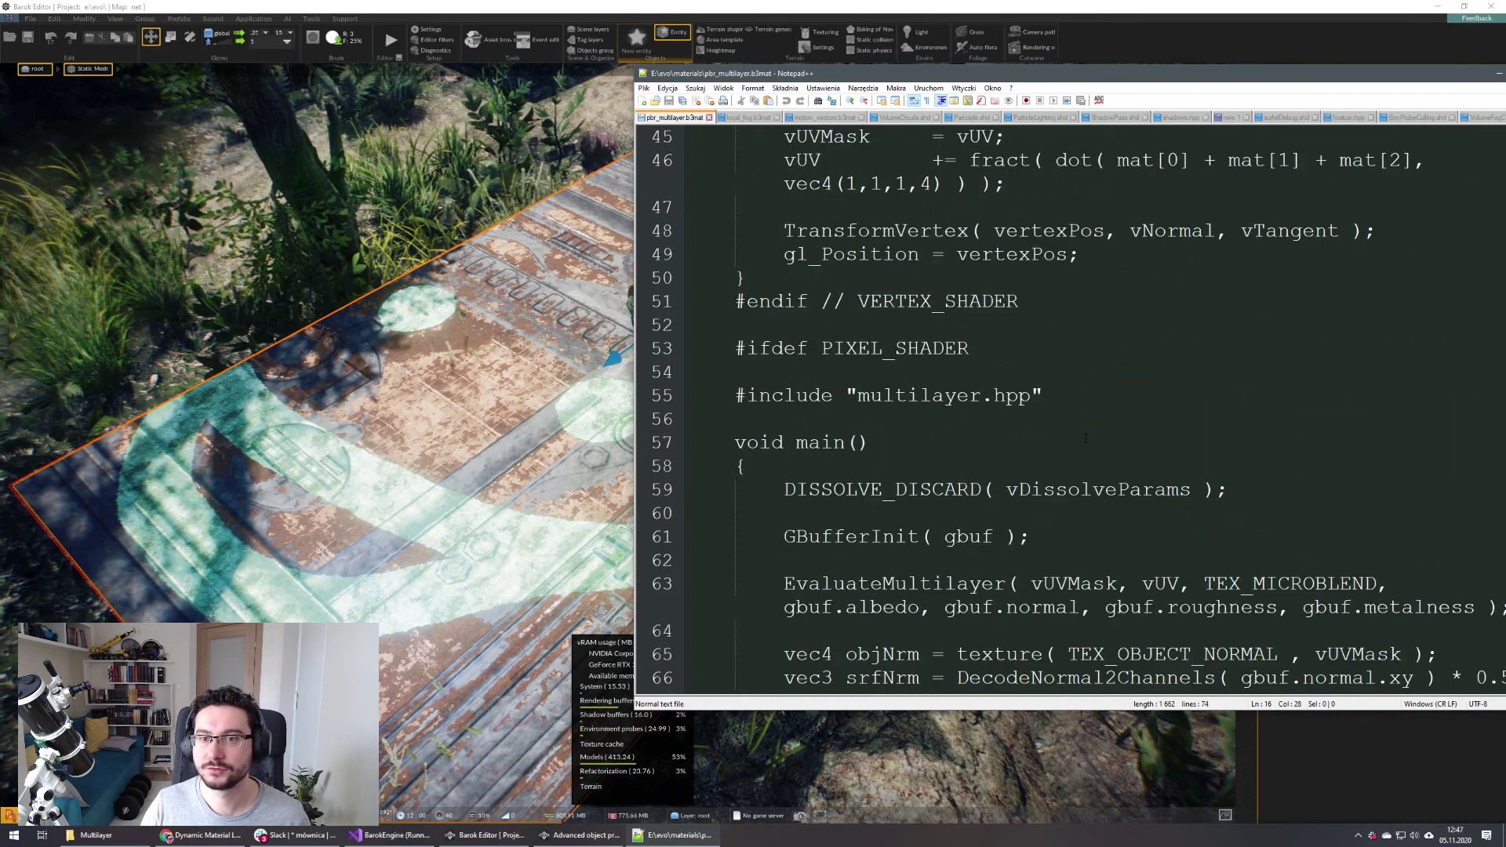
scroll(982, 382, up, 13)
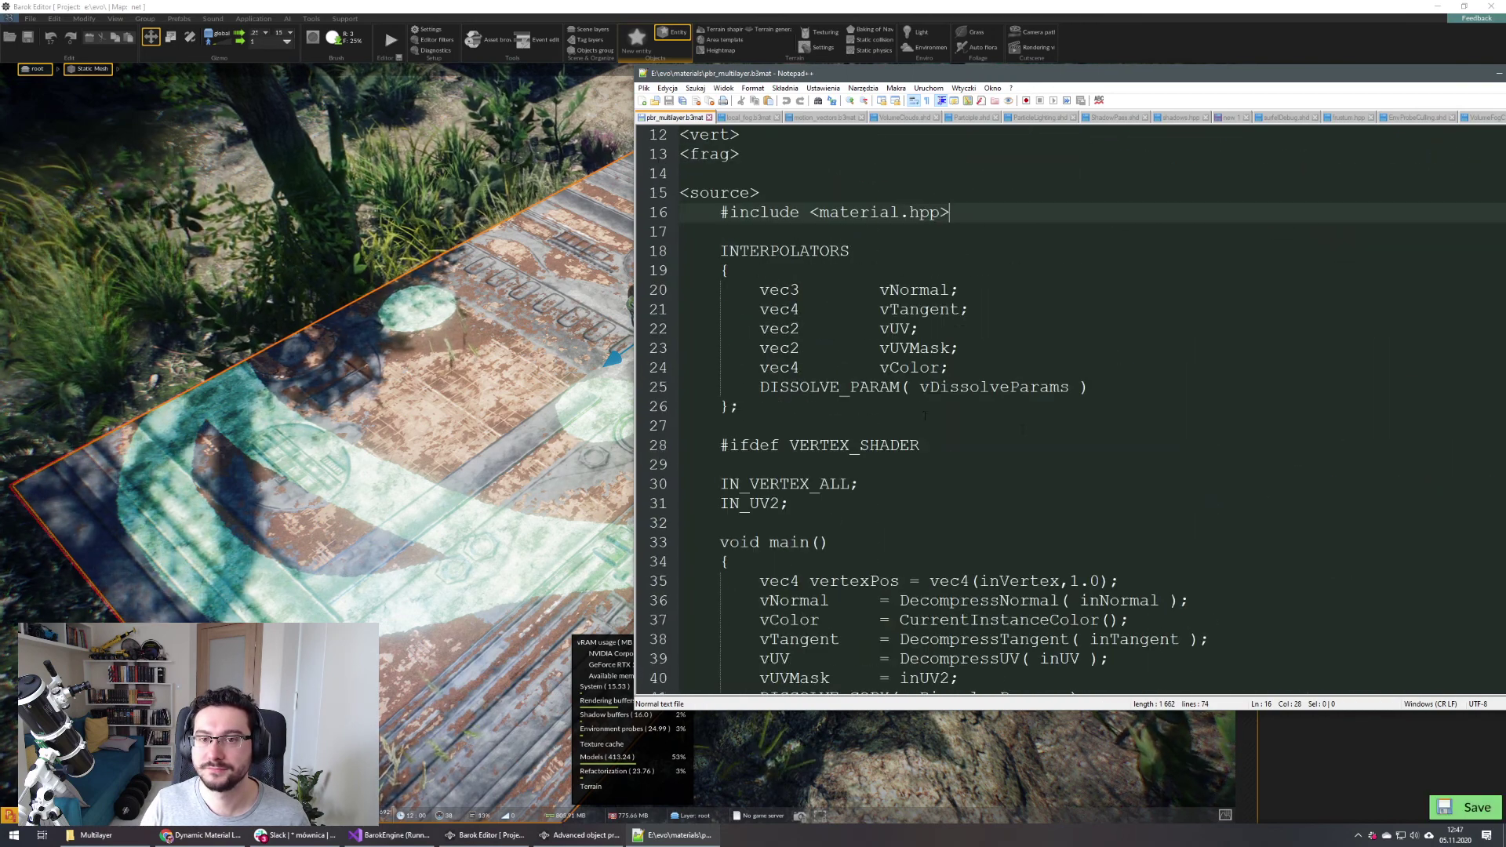
click(982, 382)
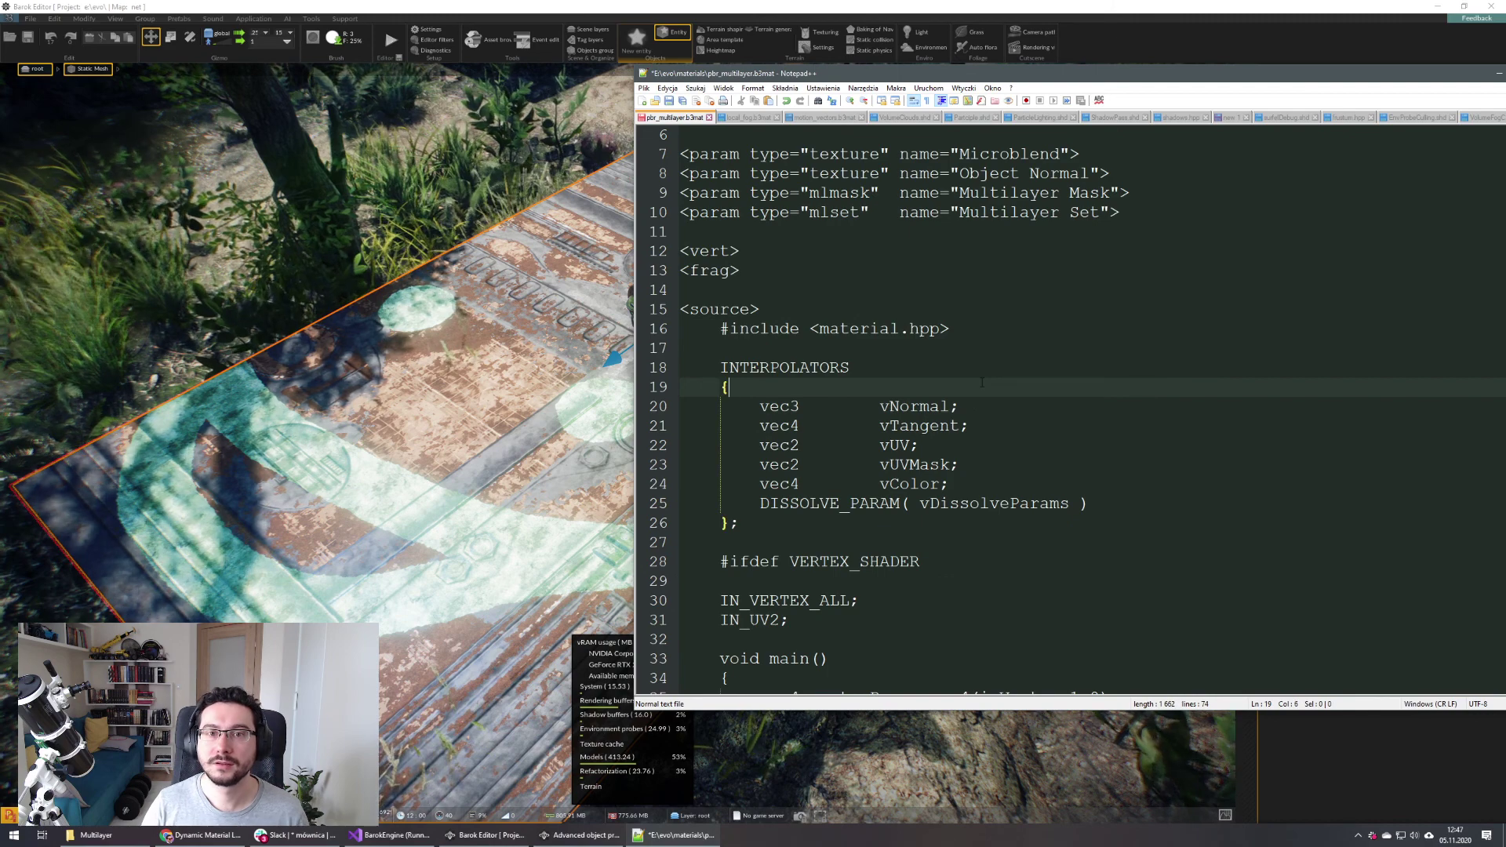
key(ctrl+s)
click(878, 329)
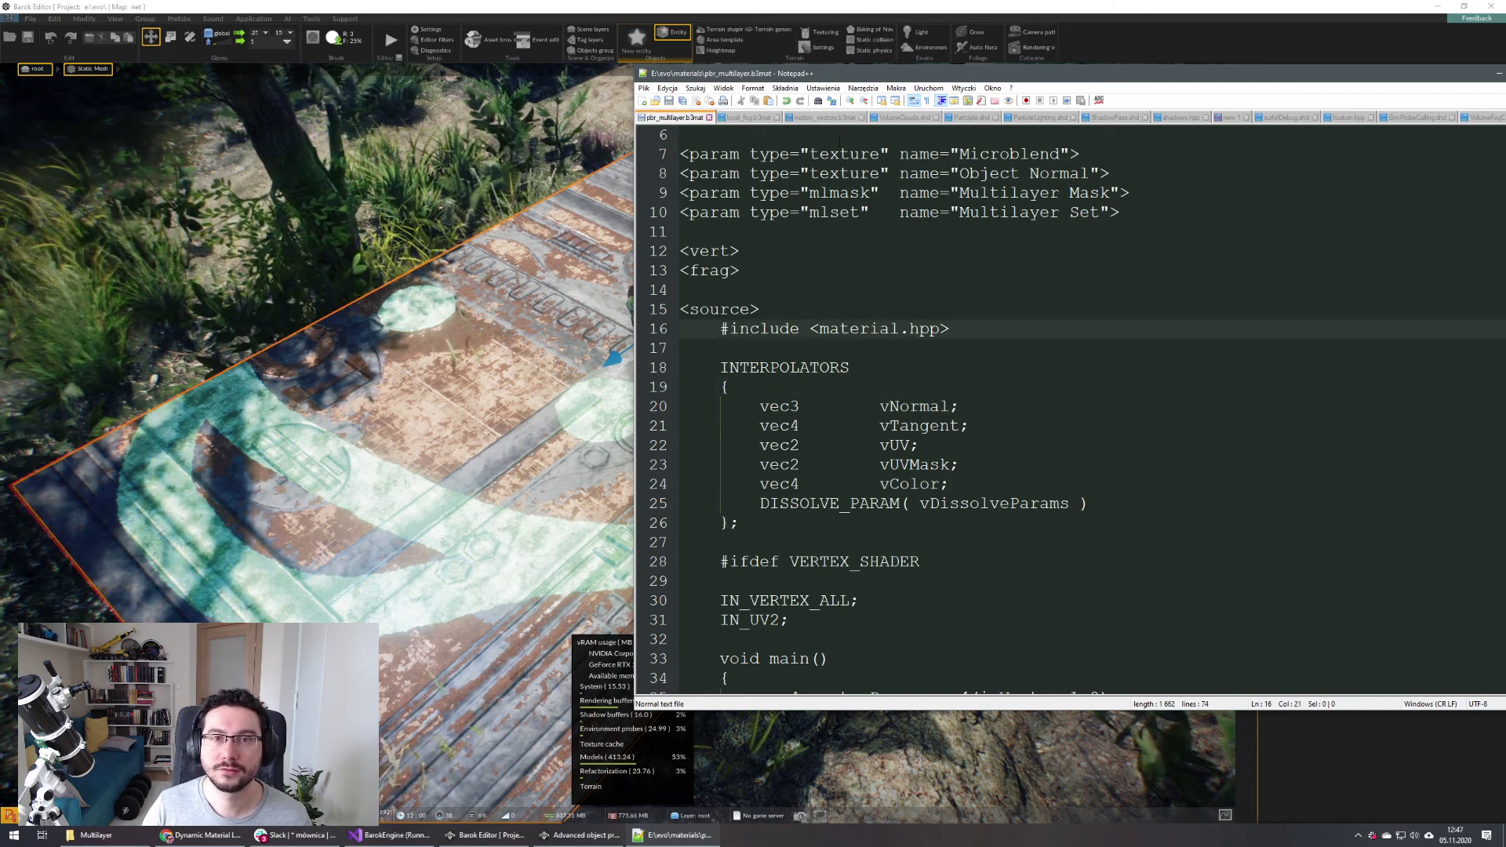
Open multilayer.hpp from the shader Lib folder in the code editor
click(970, 117)
click(1035, 330)
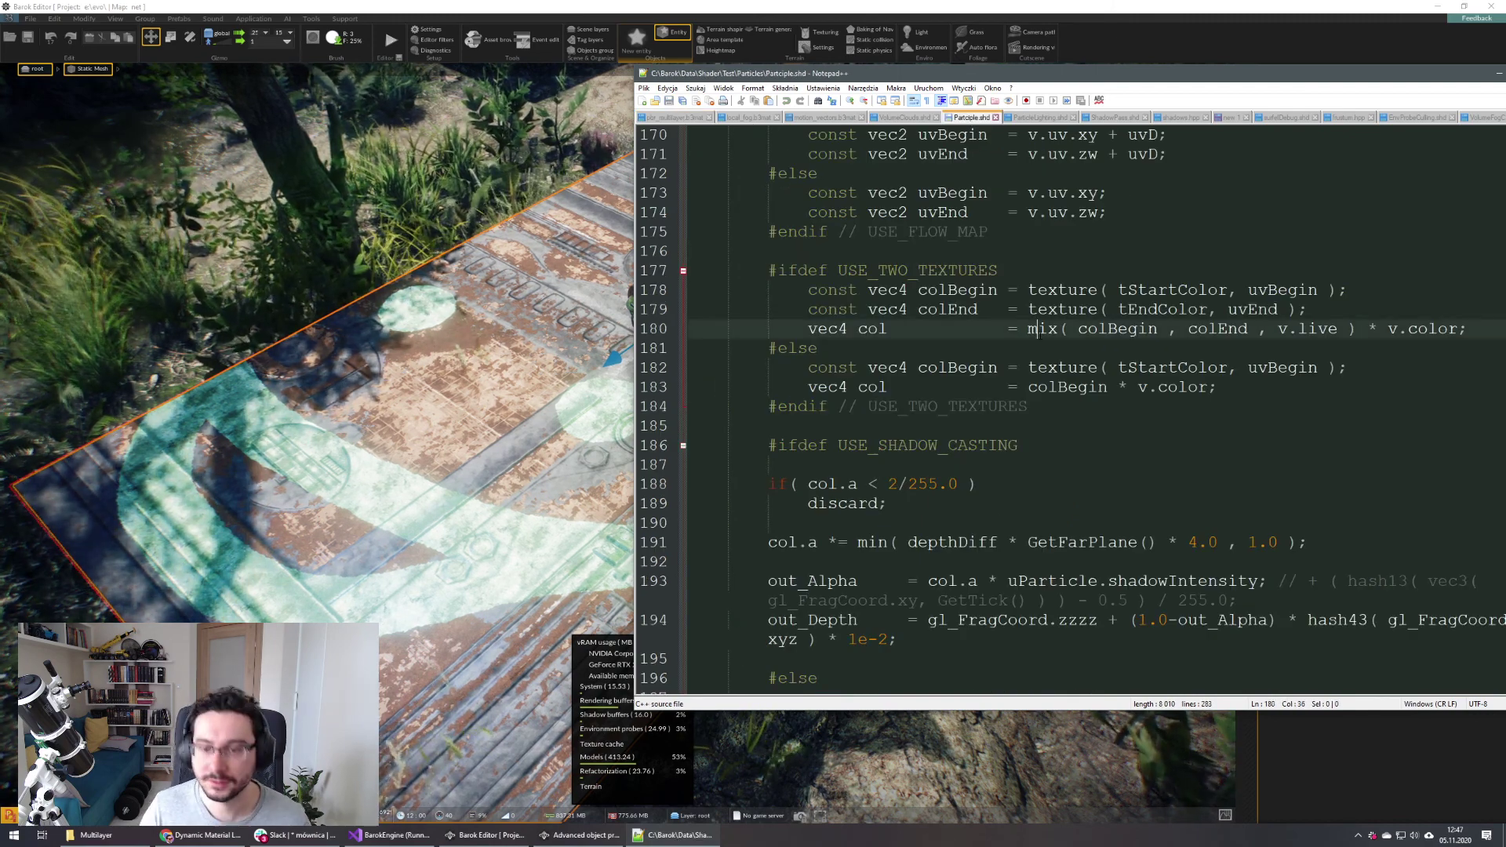
key(ctrl+o)
drag(1231, 282, 1001, 269)
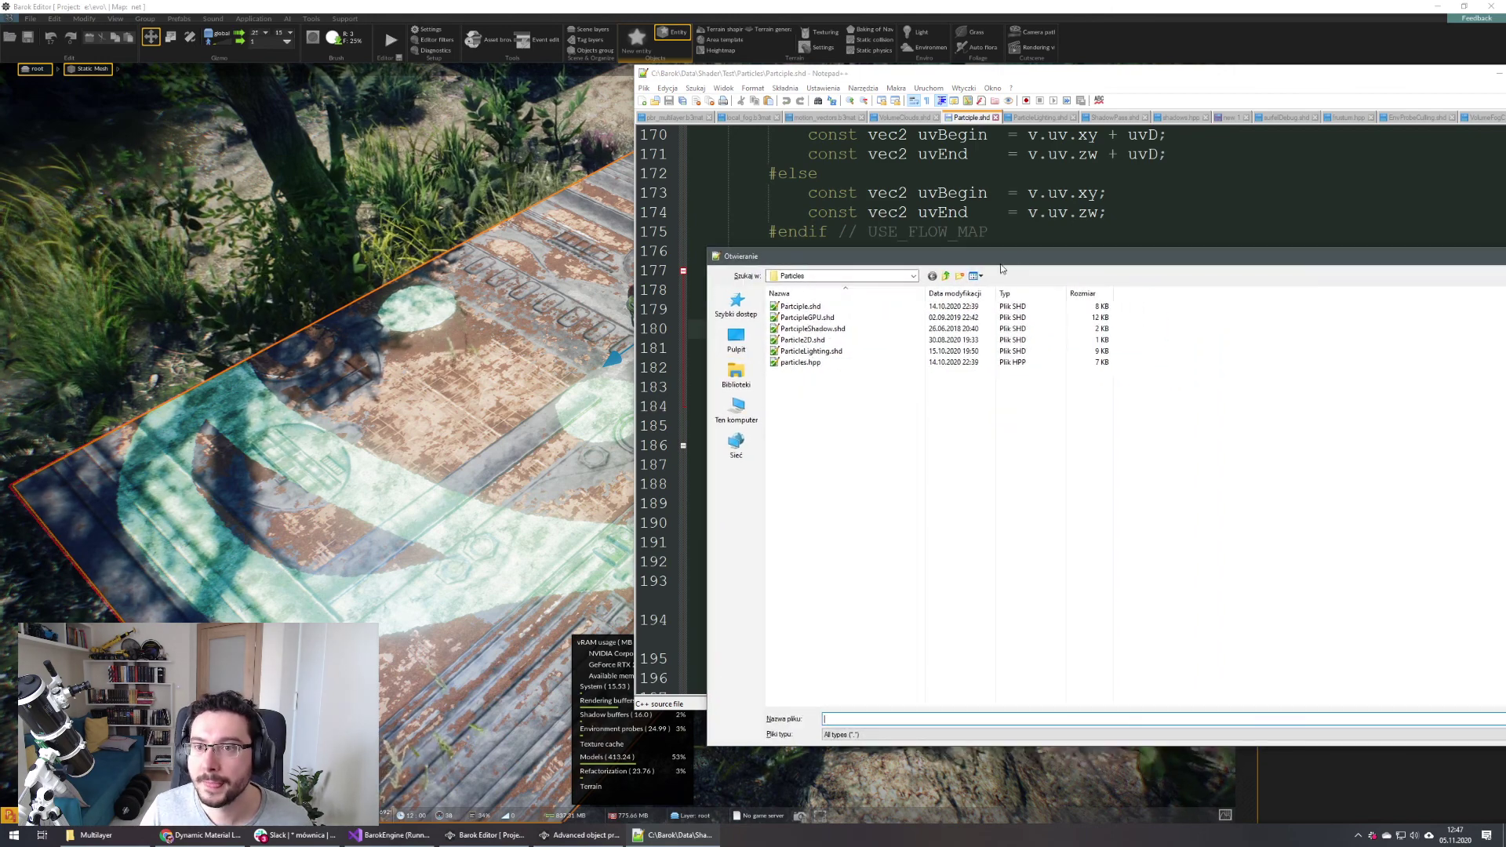
click(946, 276)
double_click(828, 396)
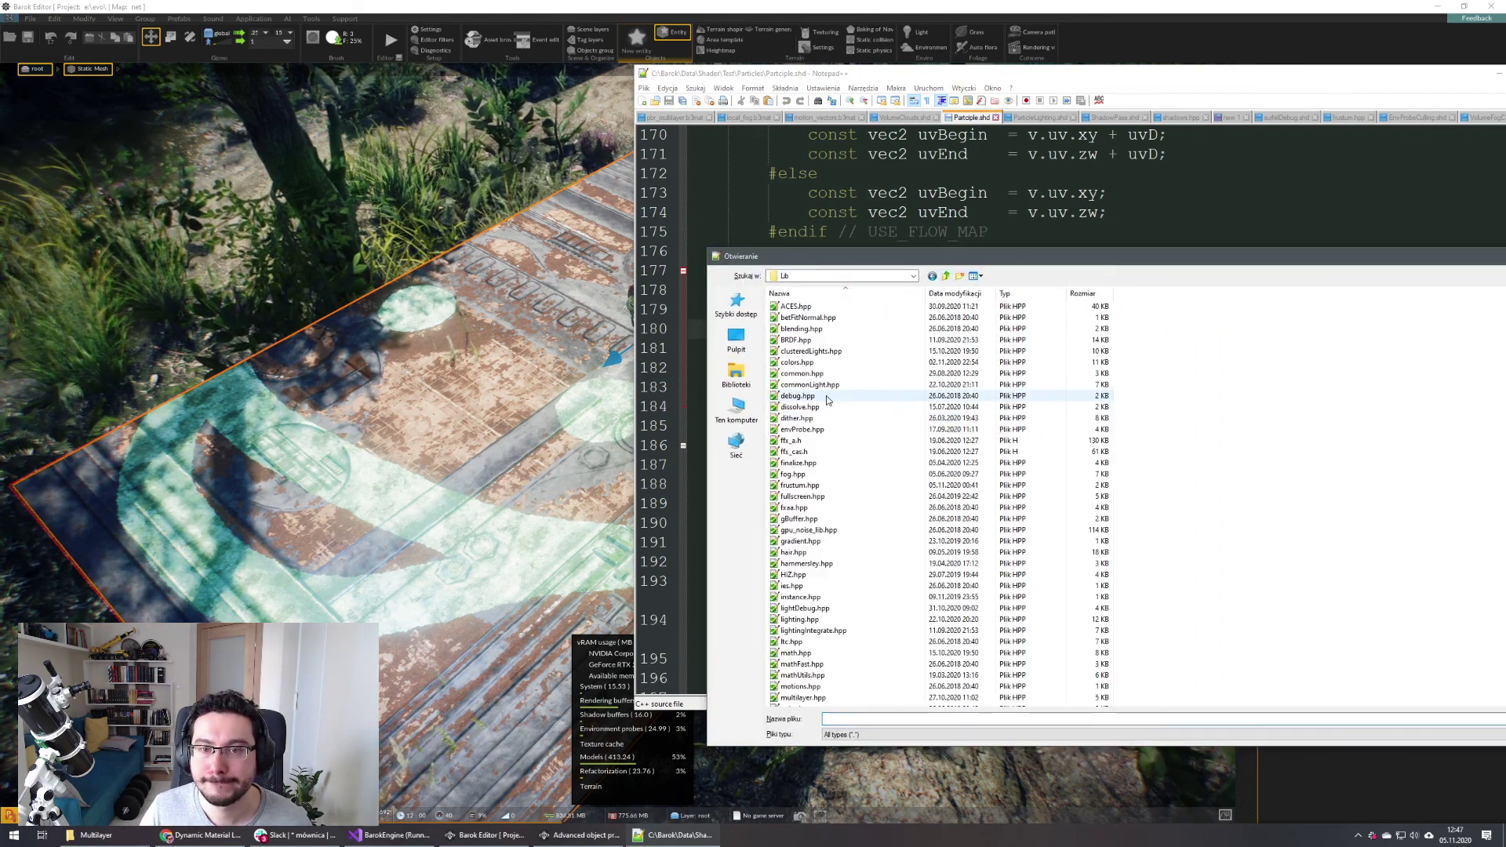
click(834, 496)
text(multilayer.hpp)
scroll(818, 633, down, 1)
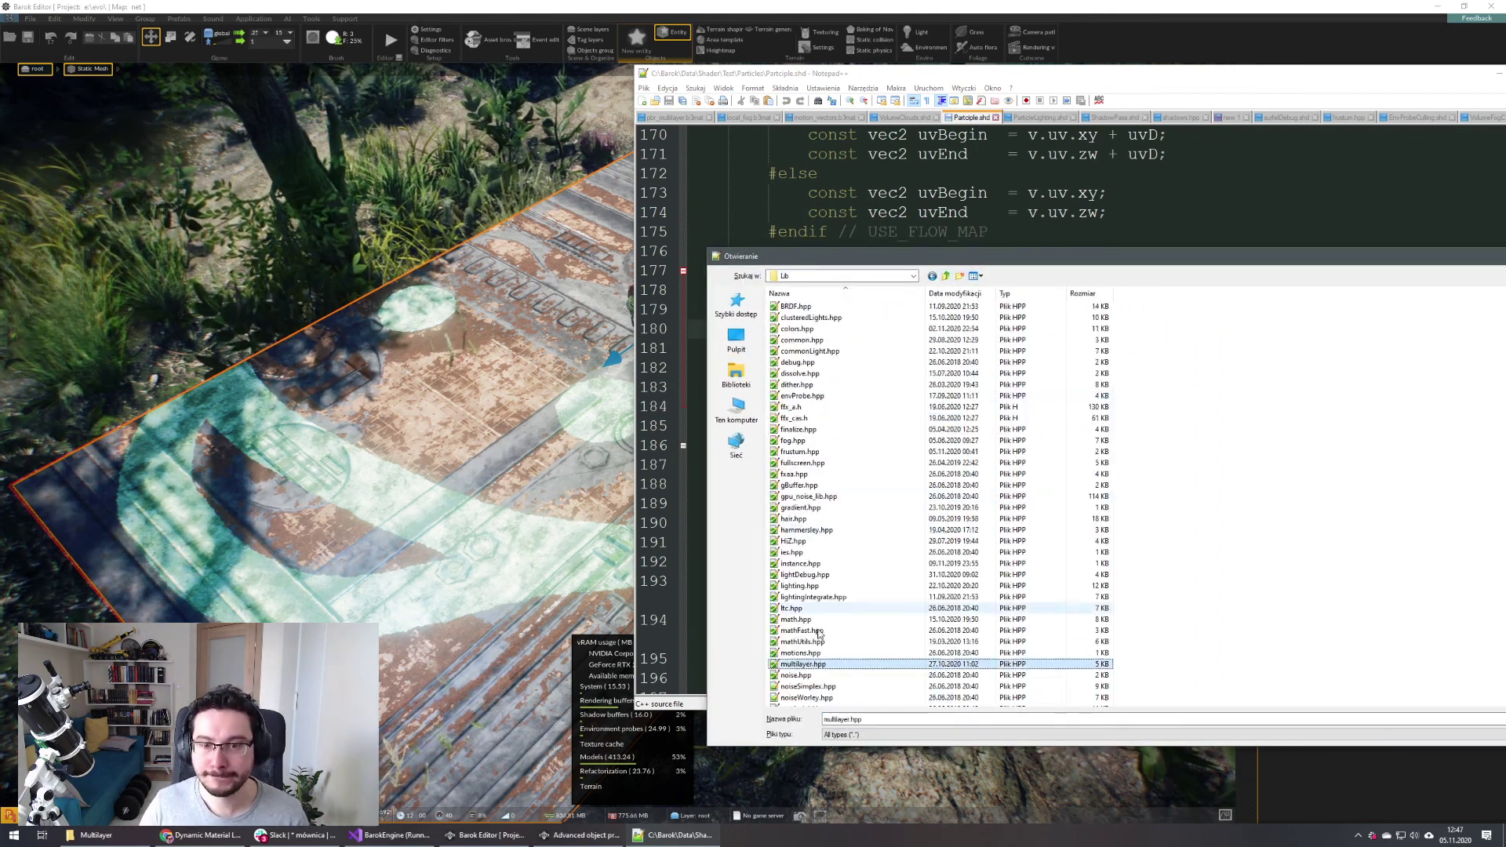
double_click(856, 664)
Uncomment the albedo = DbgHeatColor( numLayers , 4.0 ) line in multilayer.hpp and save the file
scroll(1073, 453, down, 15)
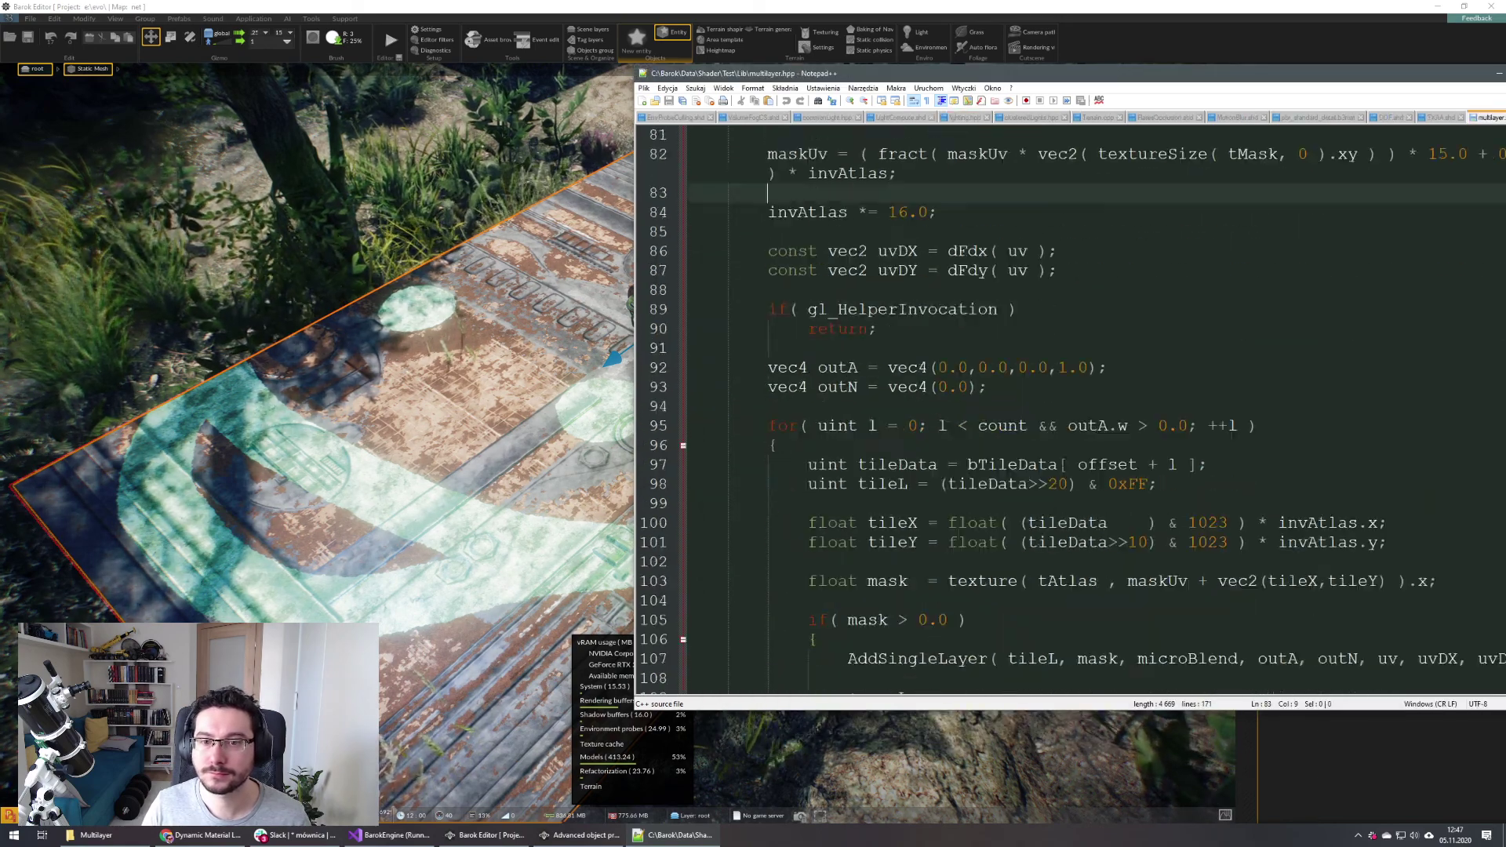
scroll(1062, 471, up, 17)
scroll(1061, 470, up, 10)
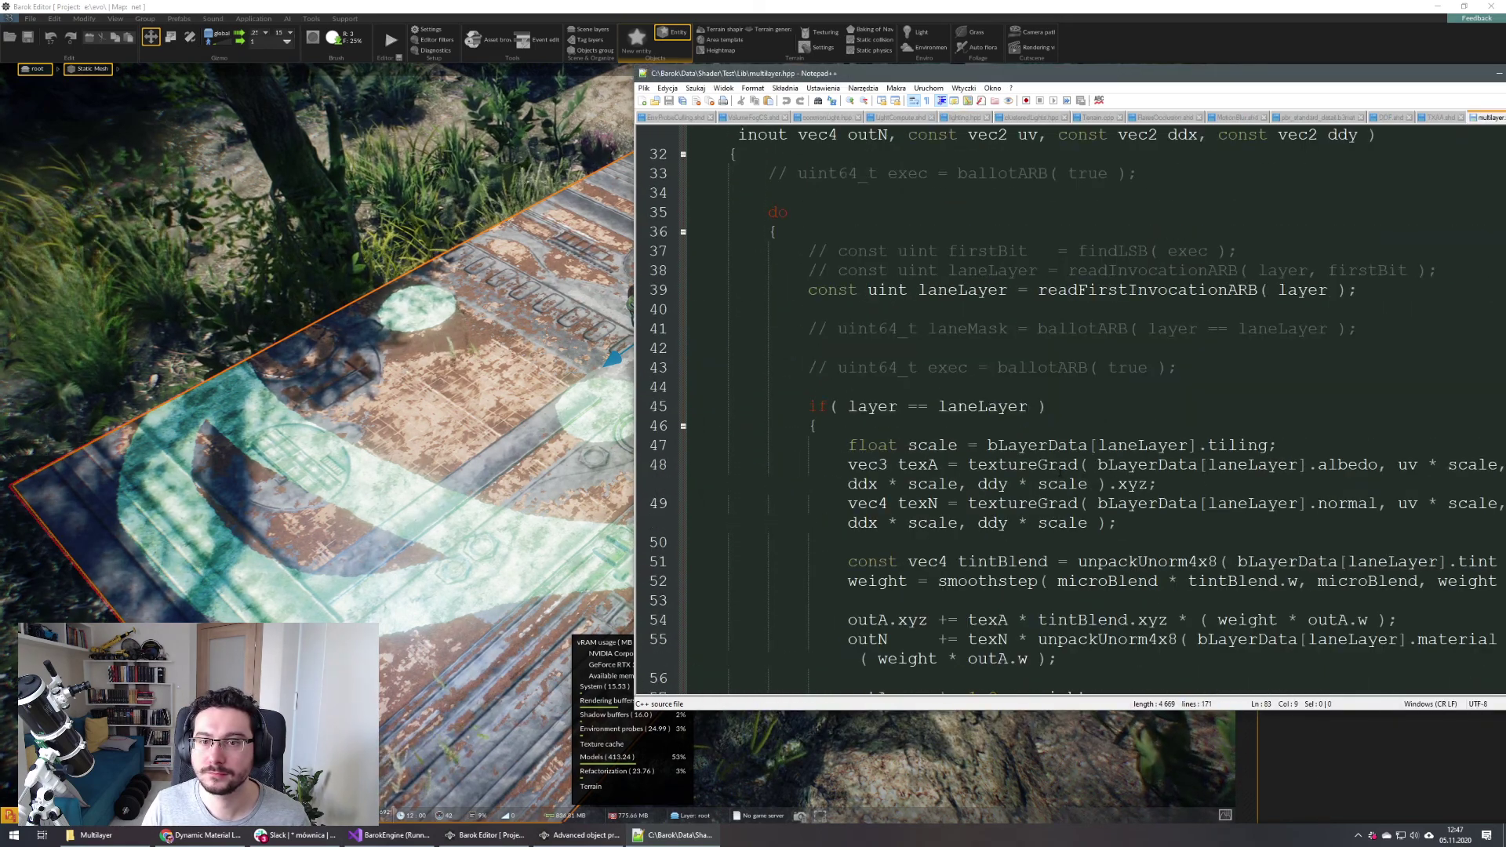
scroll(1038, 479, up, 7)
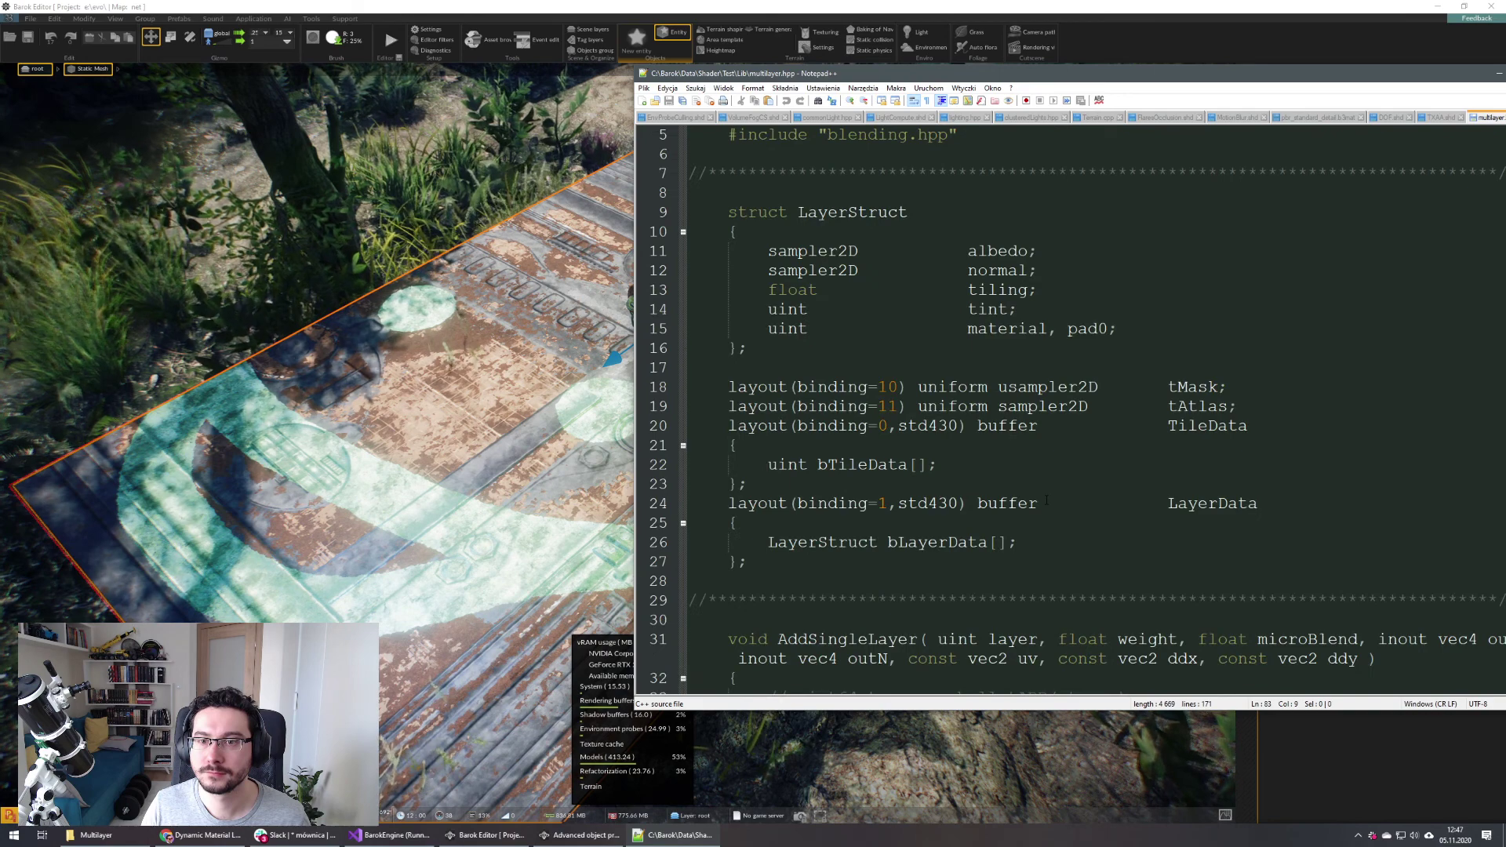
scroll(1046, 499, down, 20)
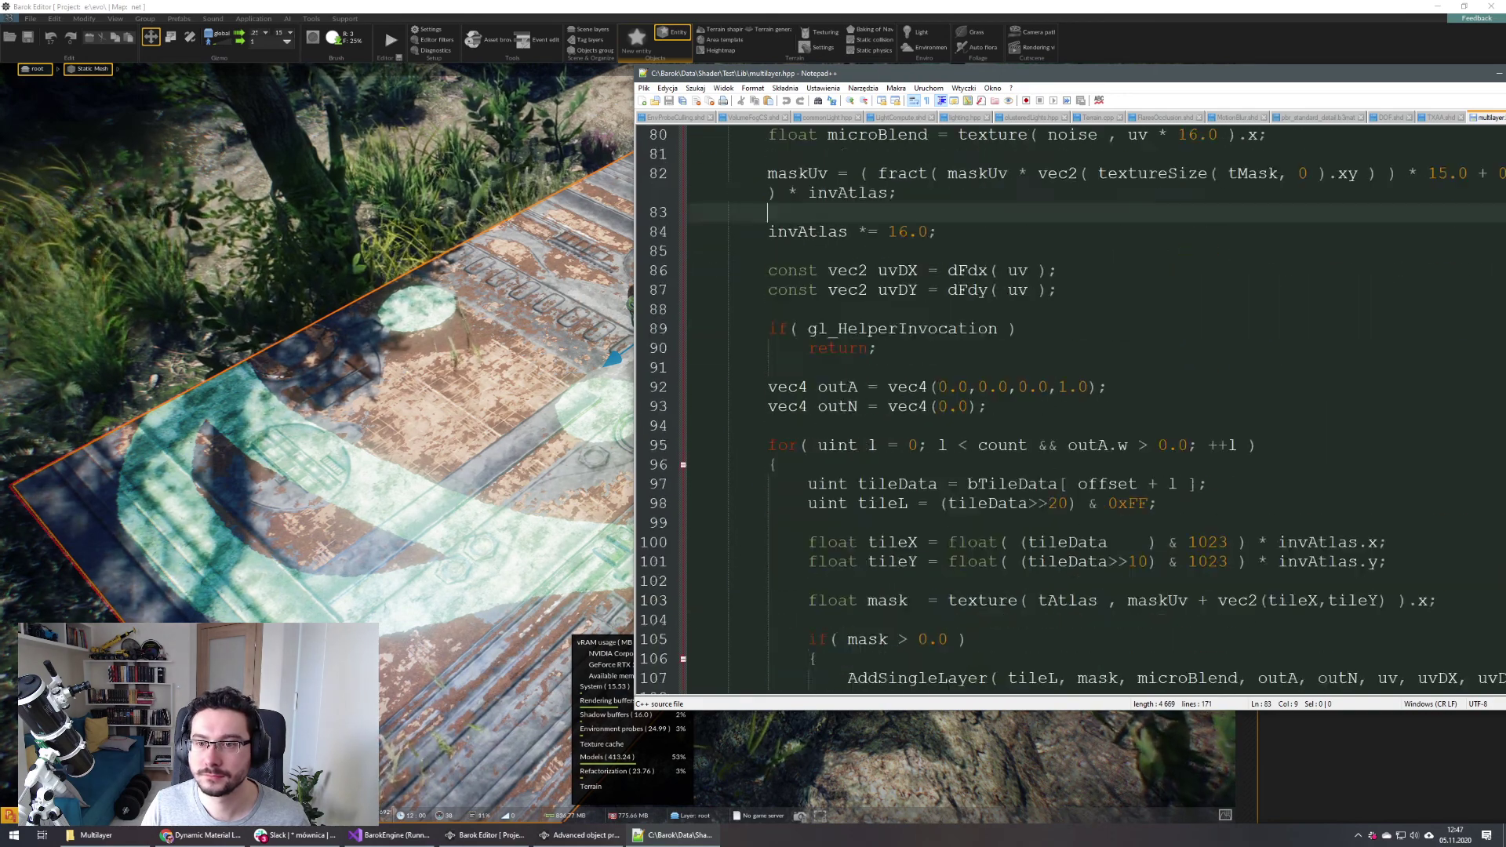
scroll(1046, 499, down, 10)
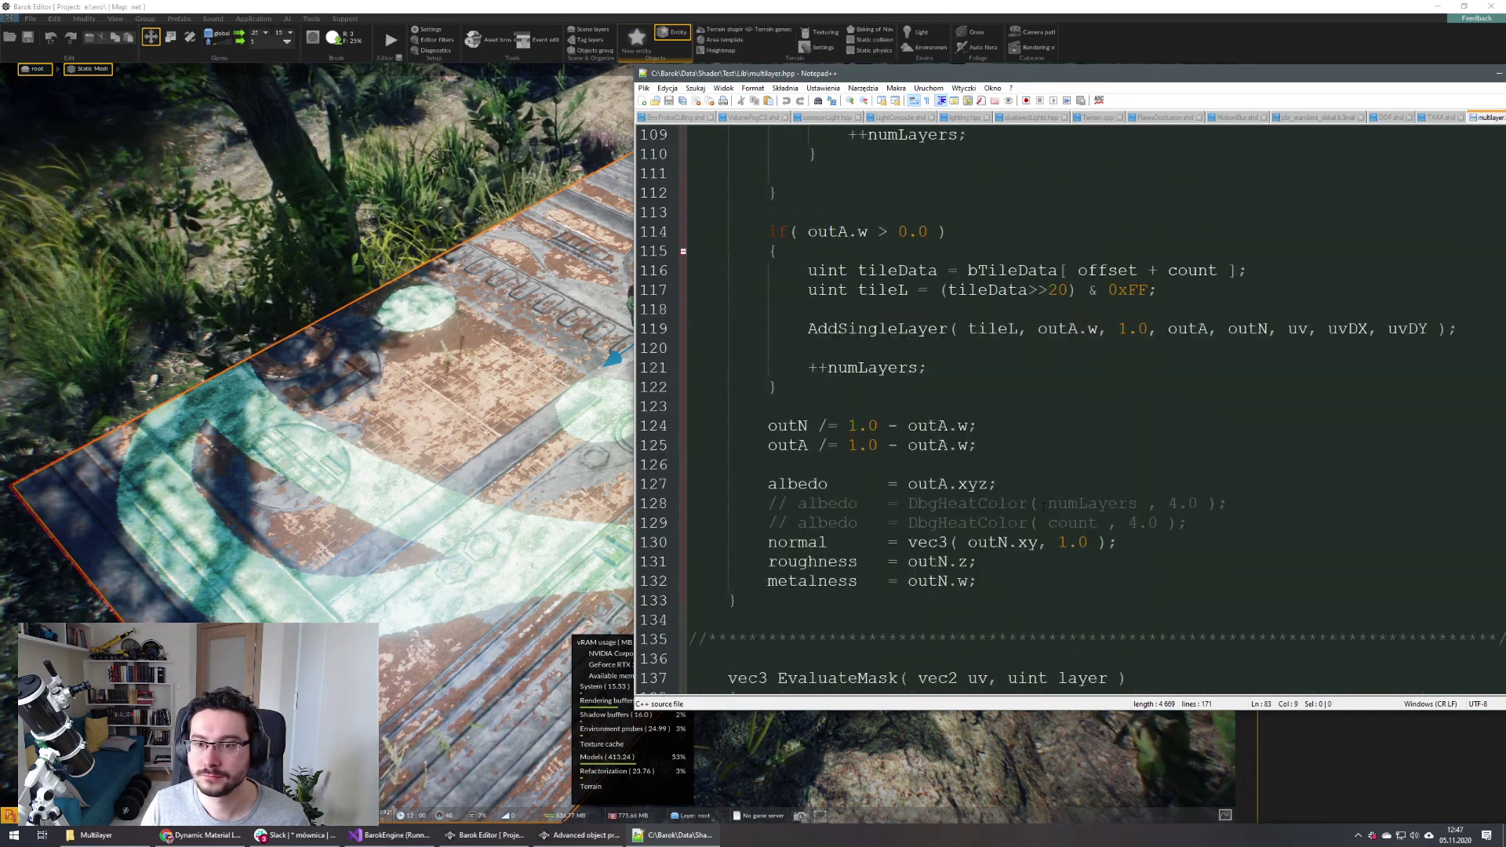
click(989, 502)
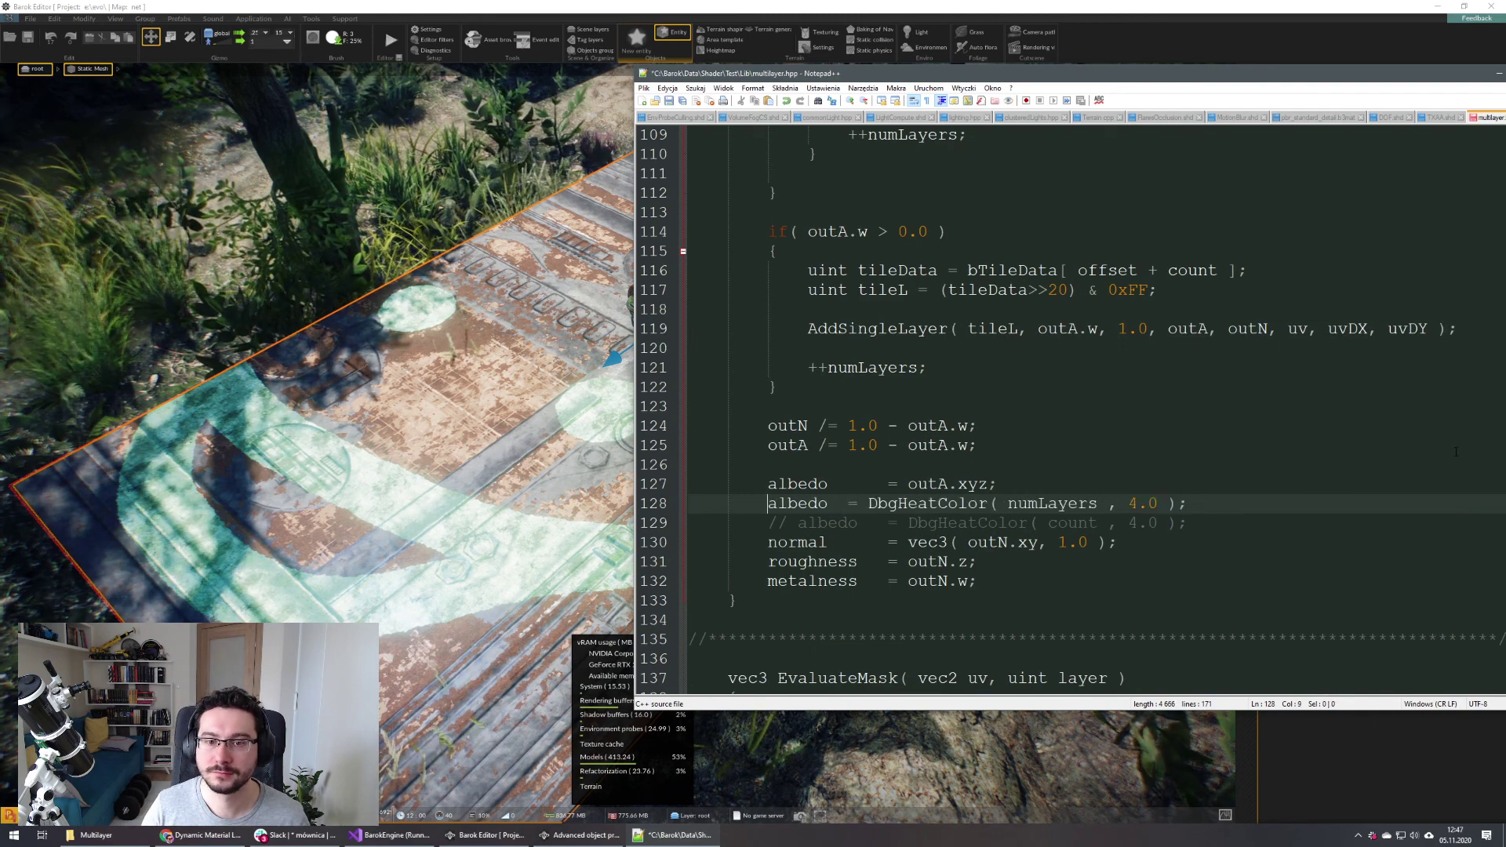
double_click(1207, 77)
click(1353, 195)
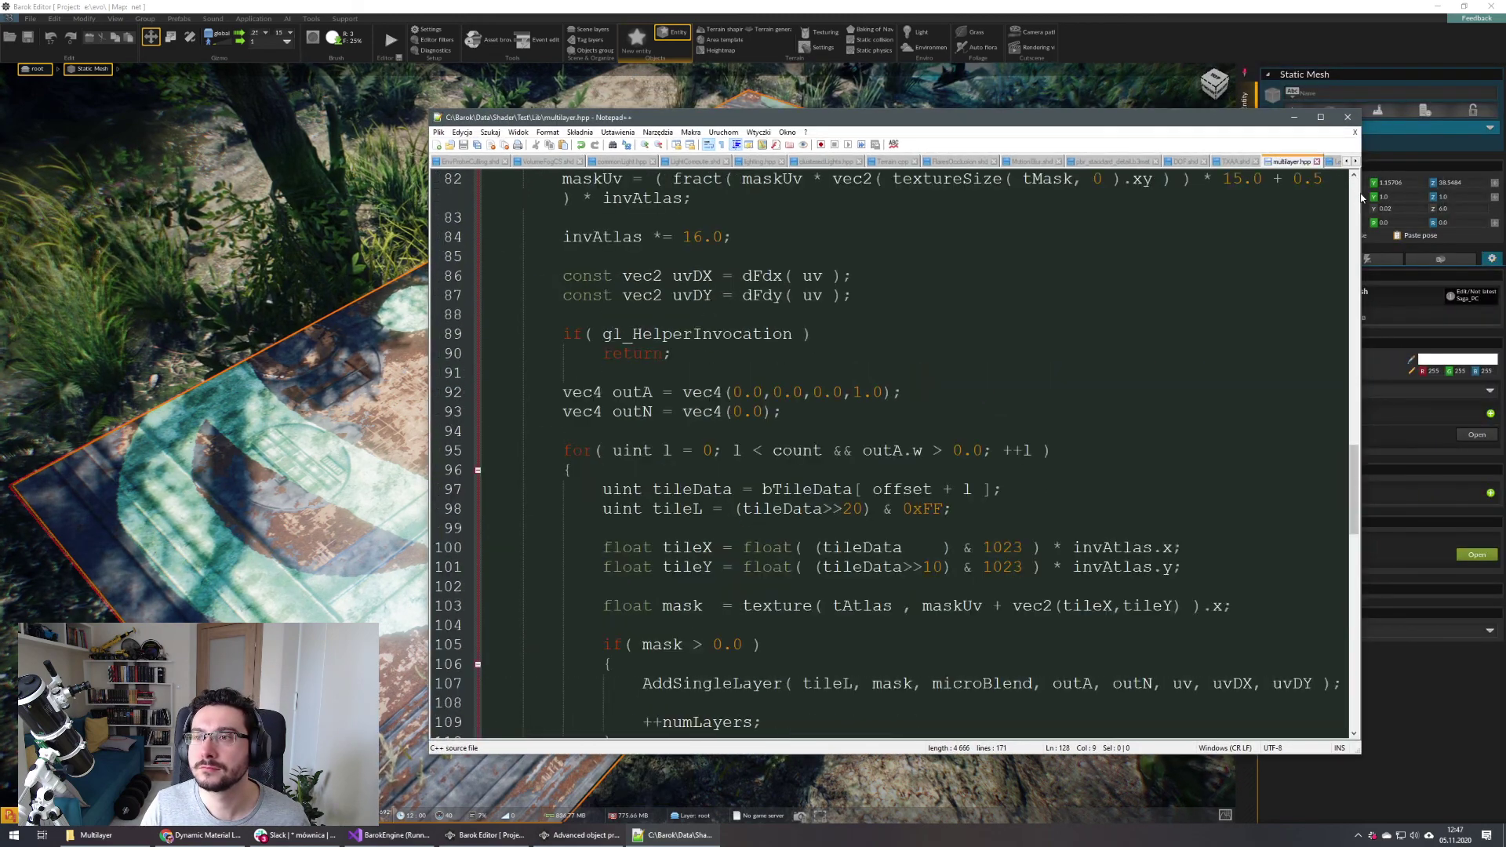
Close a run of unneeded files, discard the unsaved new 2 document, and minimize the code editor
scroll(471, 164, down, 7)
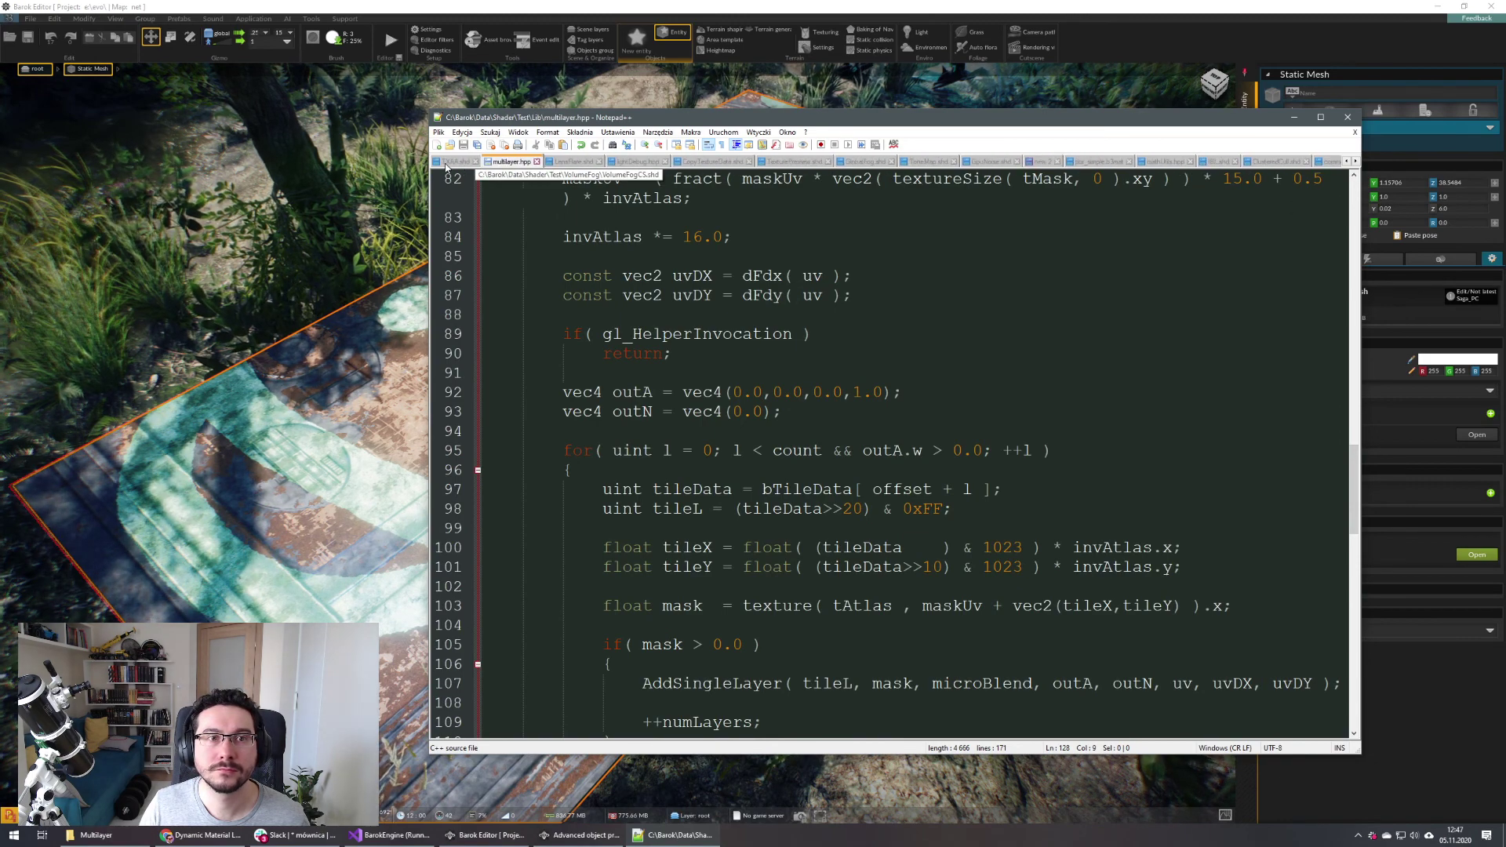
middle_click(527, 163)
middle_click(526, 164)
middle_click(526, 163)
middle_click(526, 163)
middle_click(526, 163)
middle_click(526, 163)
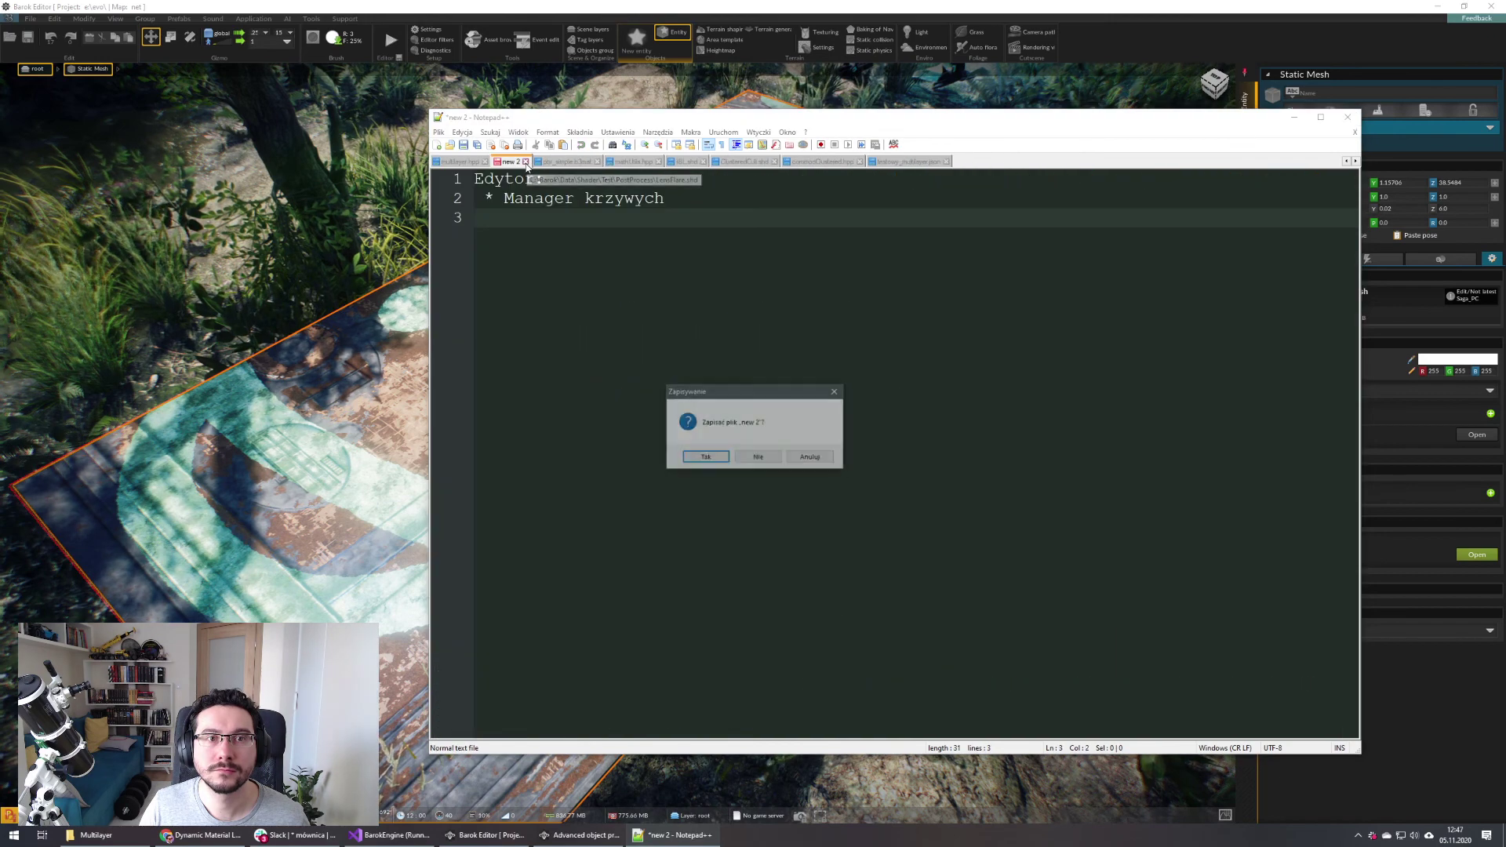
click(763, 457)
click(759, 457)
click(867, 162)
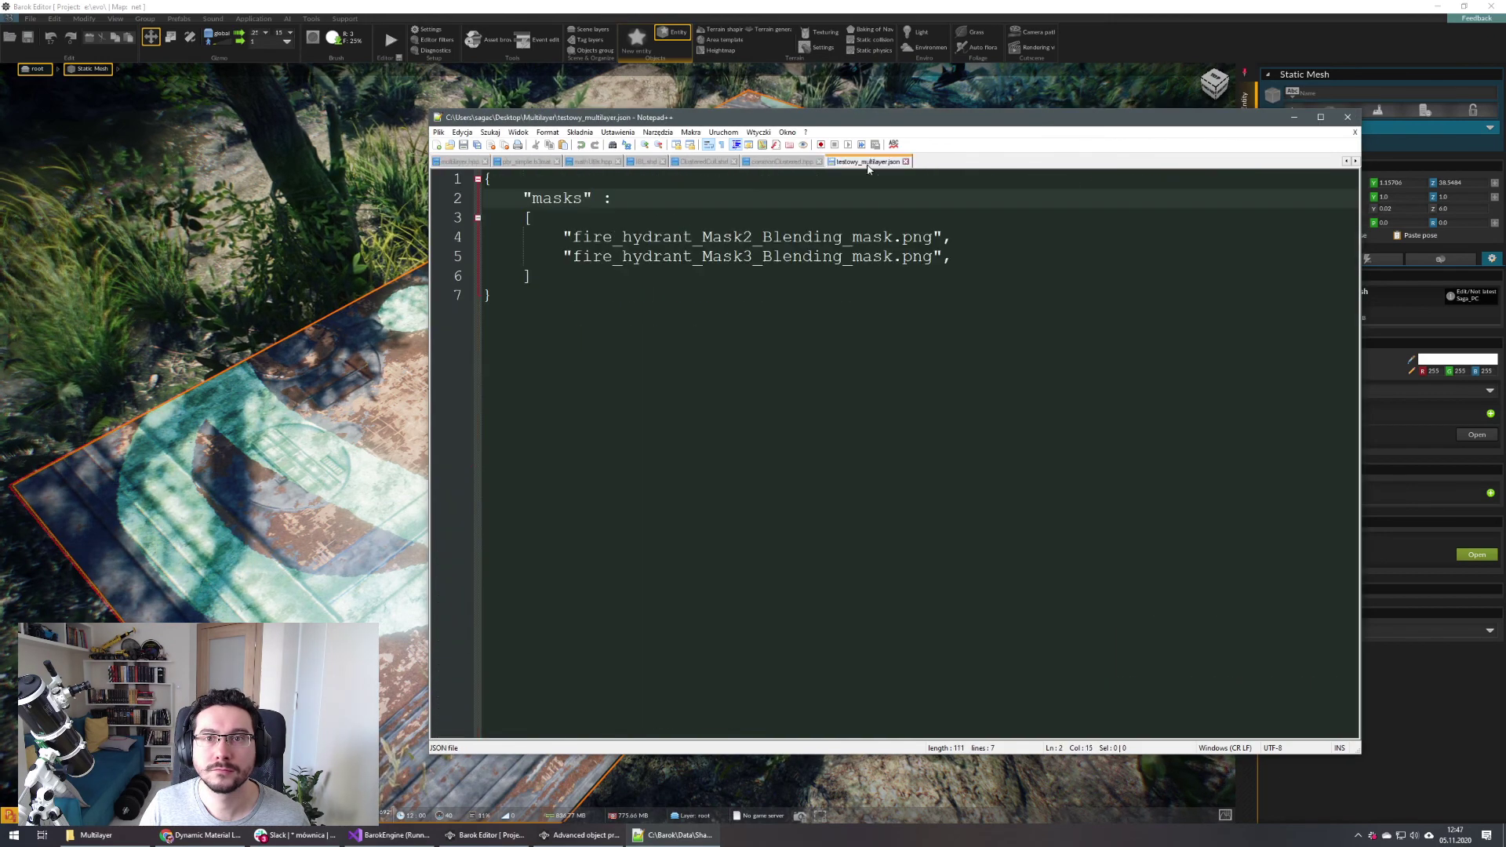
drag(862, 117, 973, 109)
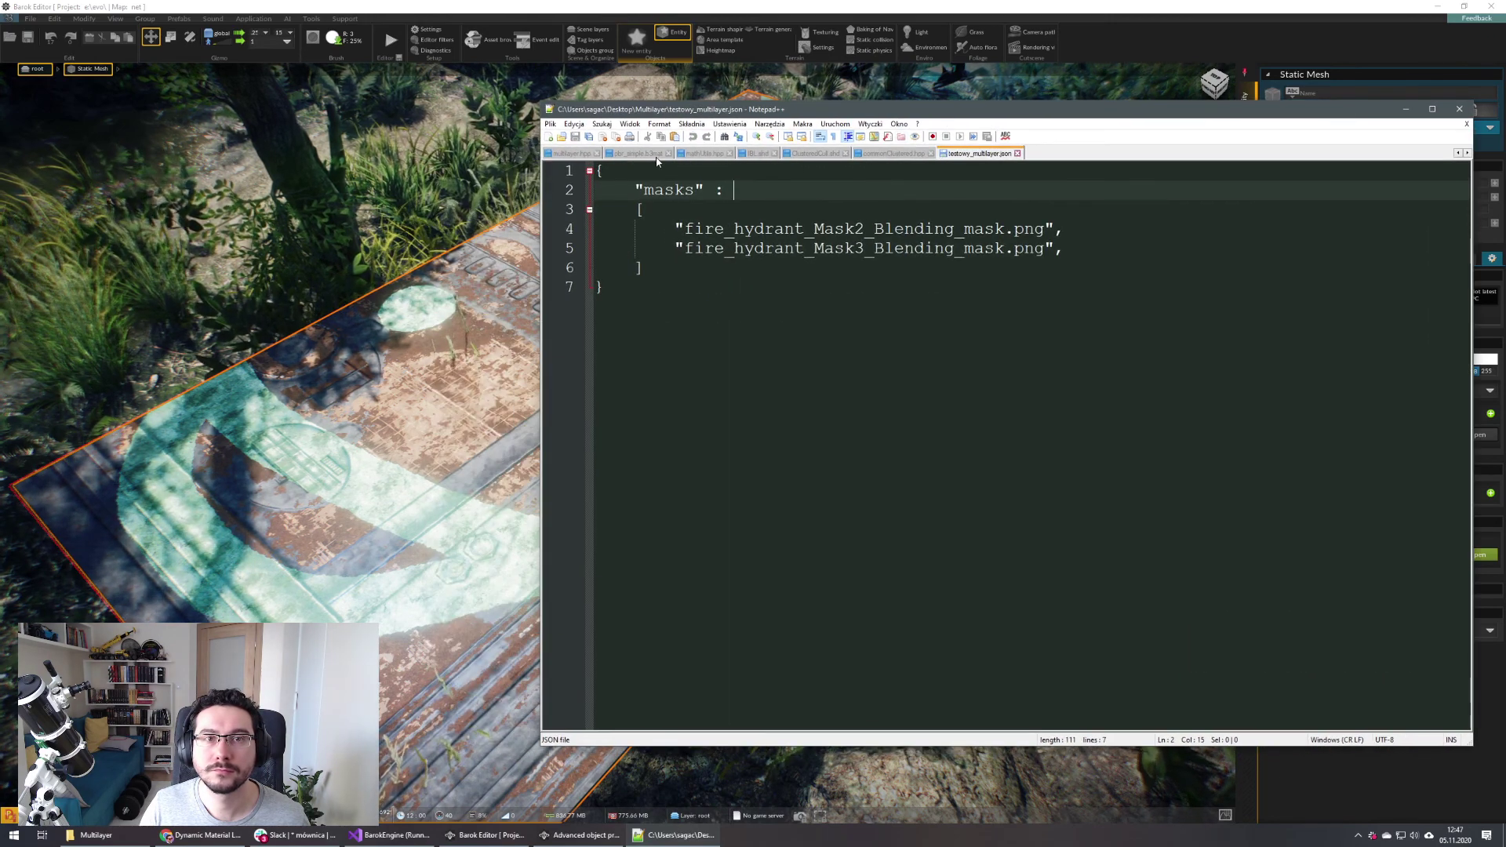
click(1405, 109)
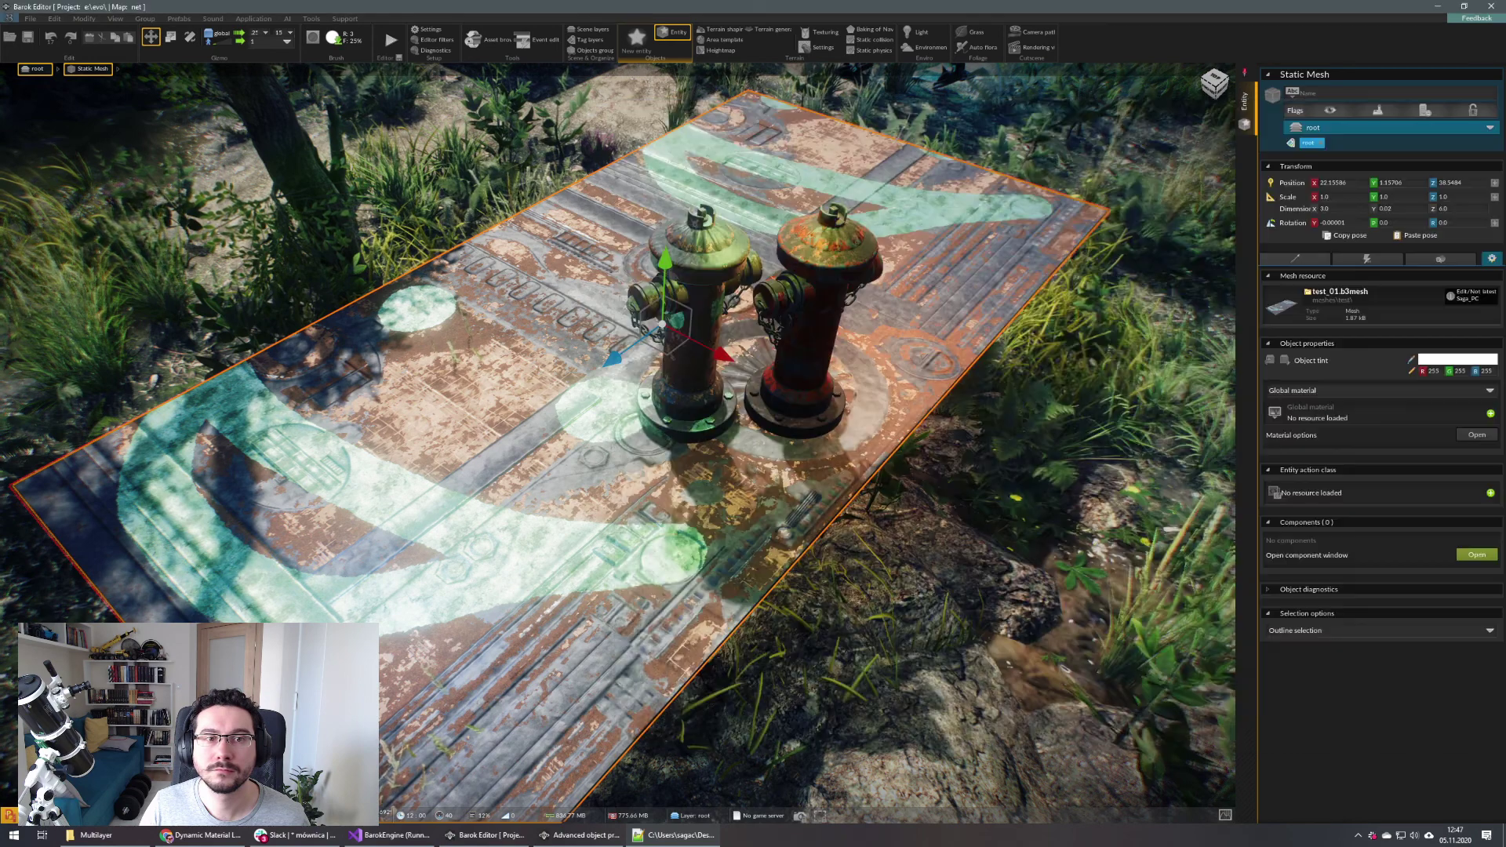
Locate the panel's material resource through its material properties and reopen pbr_multilayer.b3mat for editing, closing the asset browser
click(1475, 434)
double_click(1154, 312)
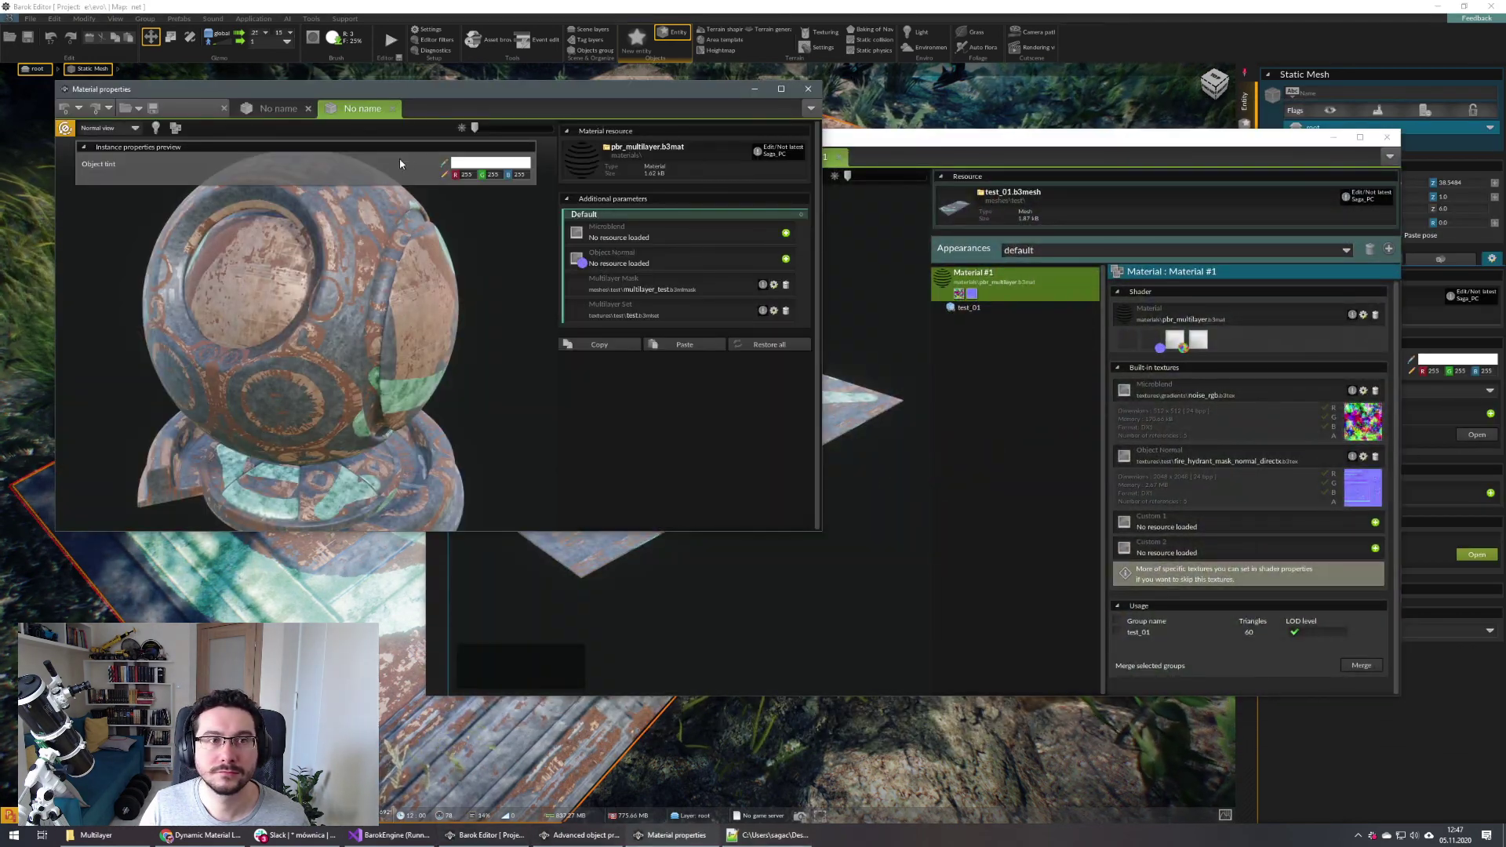
click(616, 151)
click(807, 88)
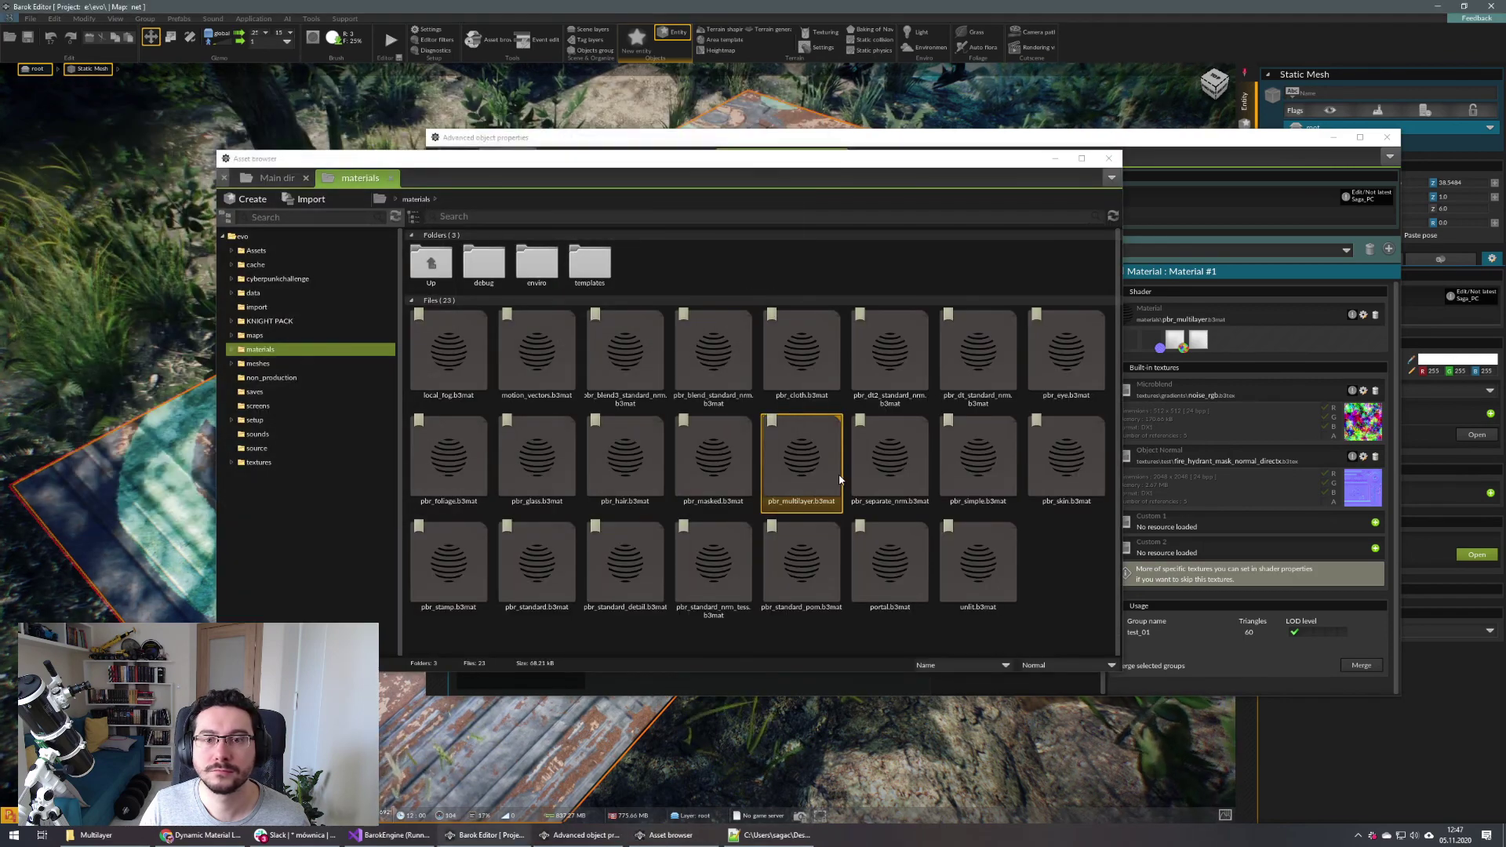
double_click(802, 458)
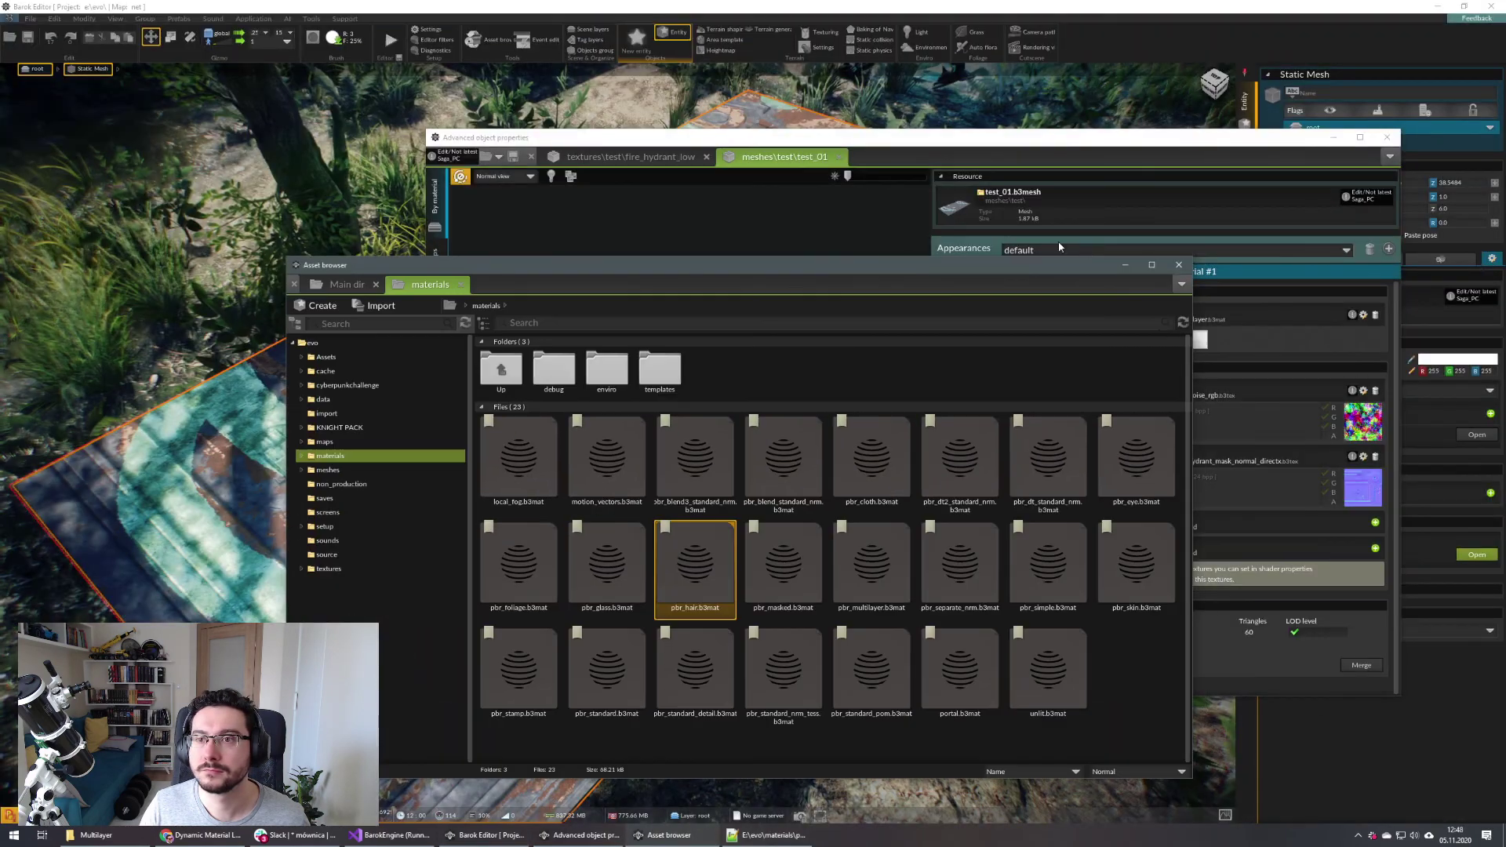
click(1178, 264)
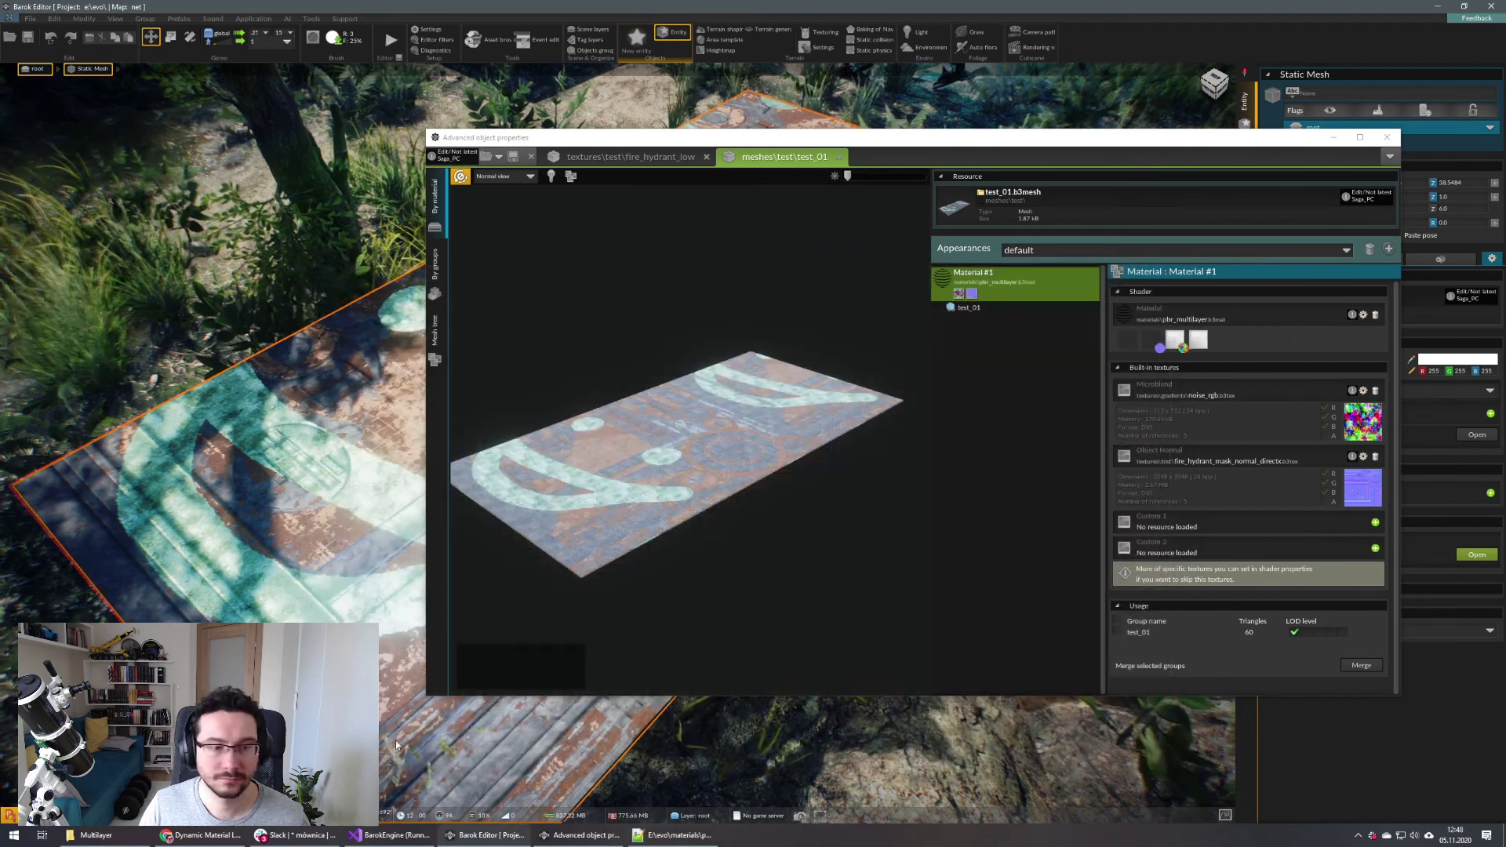
Touch and re-save pbr_multilayer.b3mat in Notepad++ to reload the changed shader on the panel
click(657, 833)
click(1140, 350)
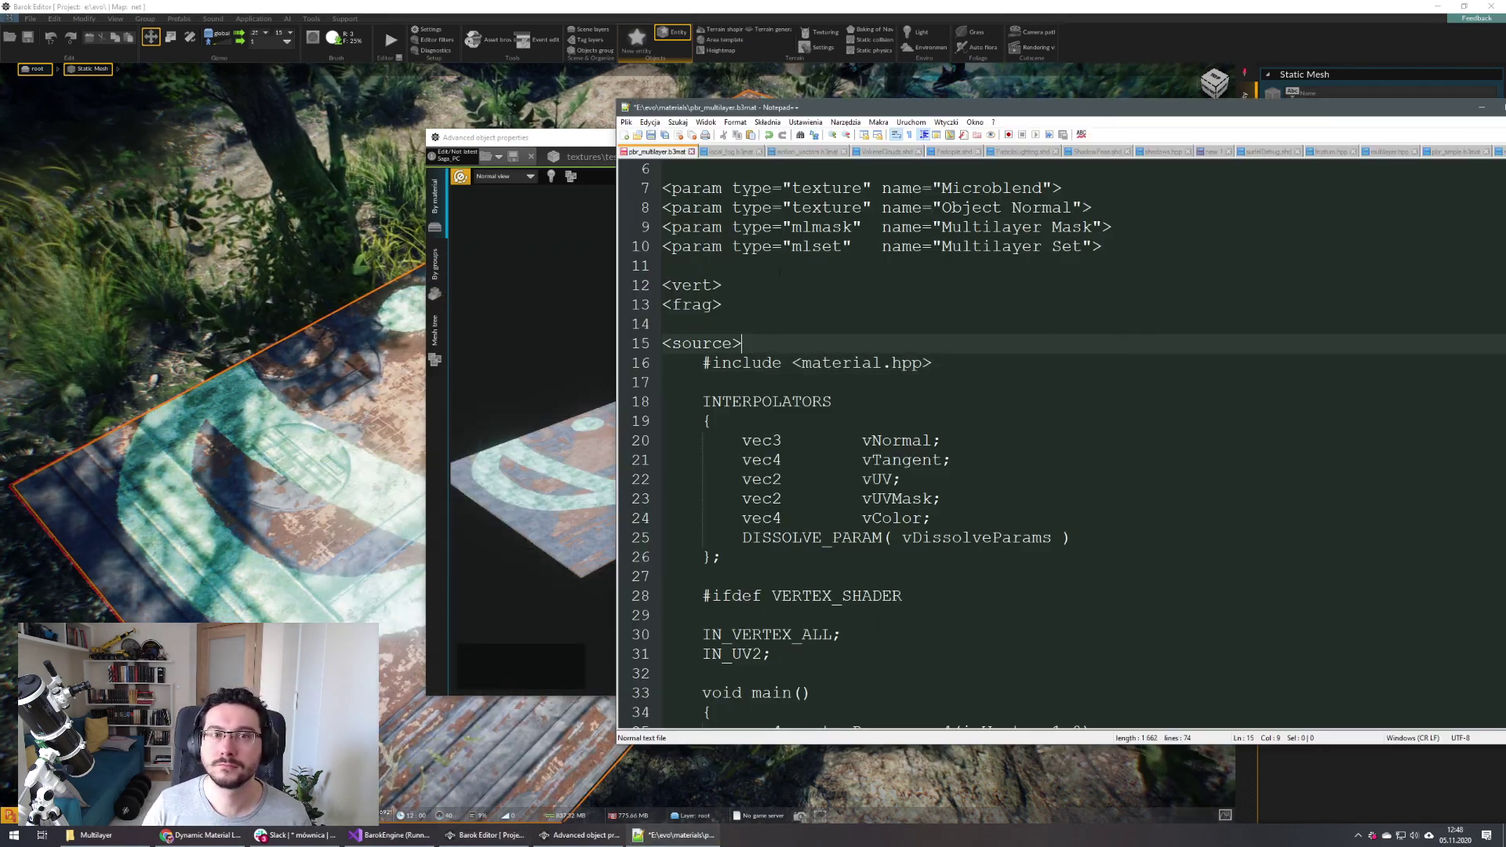
key(ctrl+s)
Close the other unneeded files and reopen multilayer.hpp from the recently used files
middle_click(727, 153)
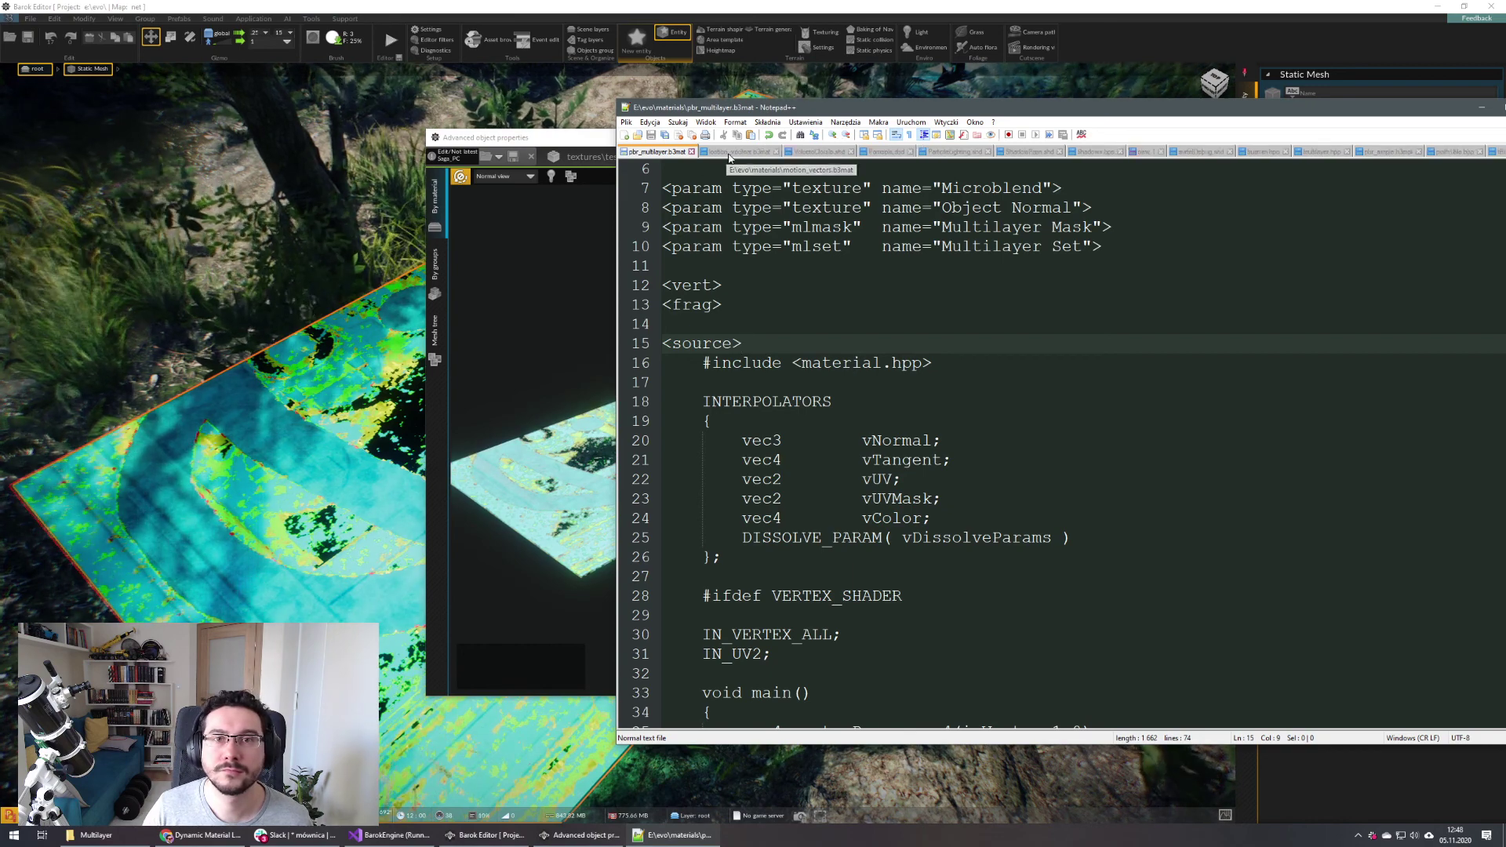
middle_click(726, 155)
middle_click(726, 154)
middle_click(726, 155)
middle_click(726, 155)
scroll(753, 152, down, 3)
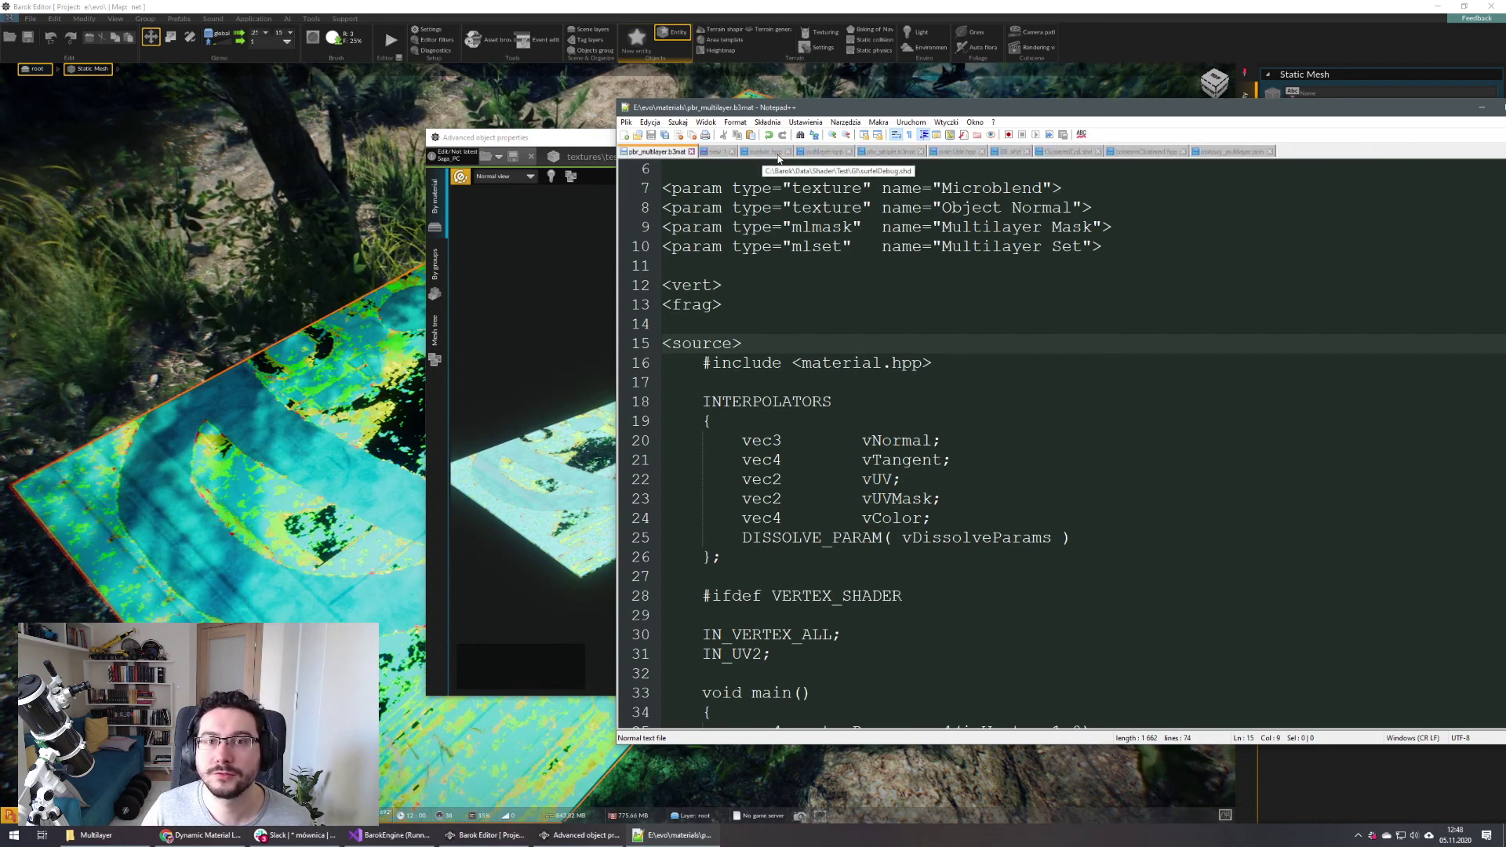
scroll(776, 153, down, 3)
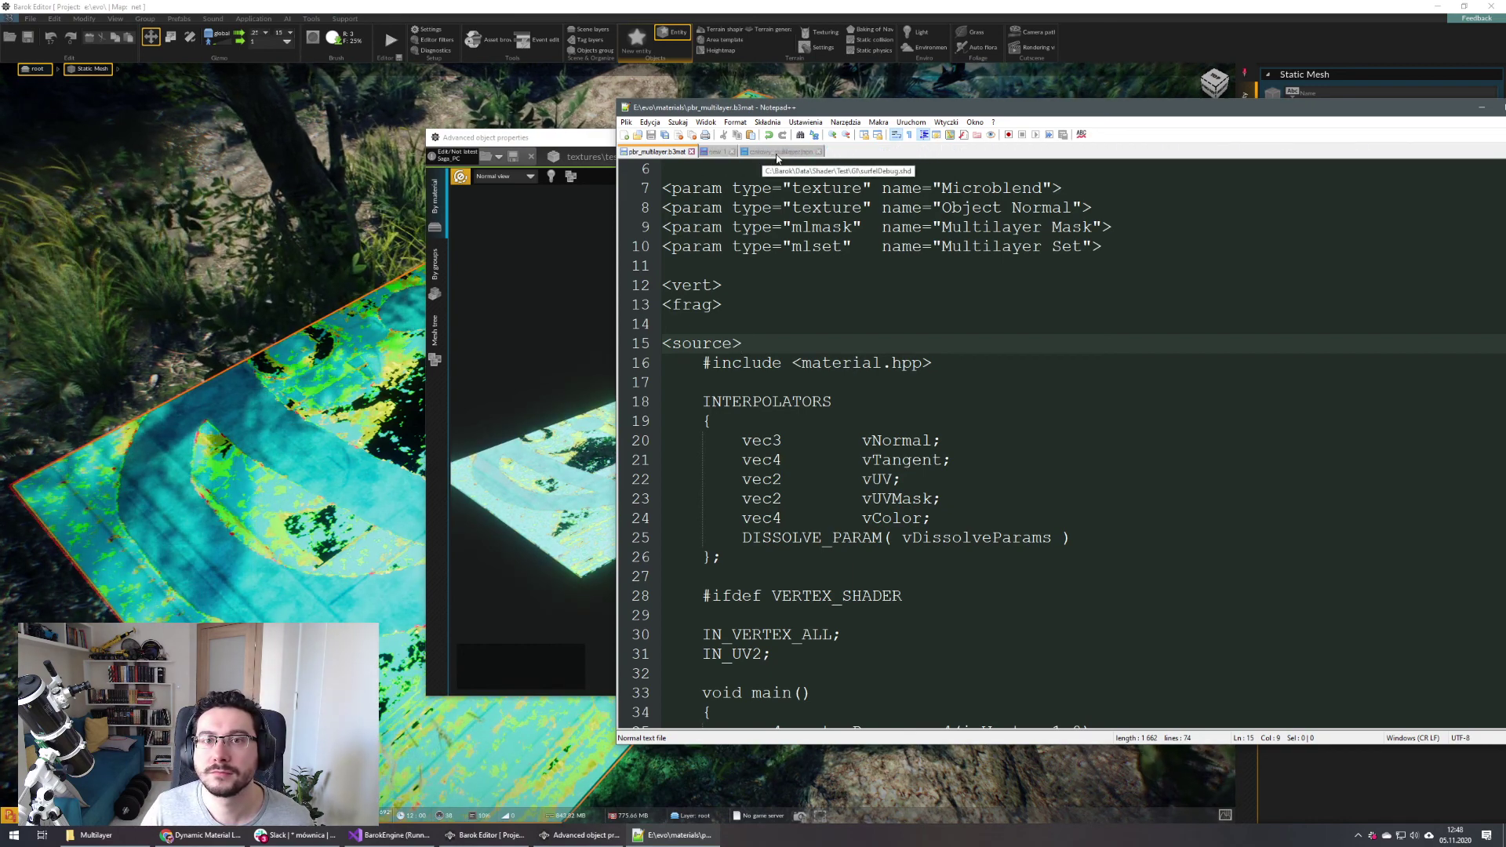
click(625, 122)
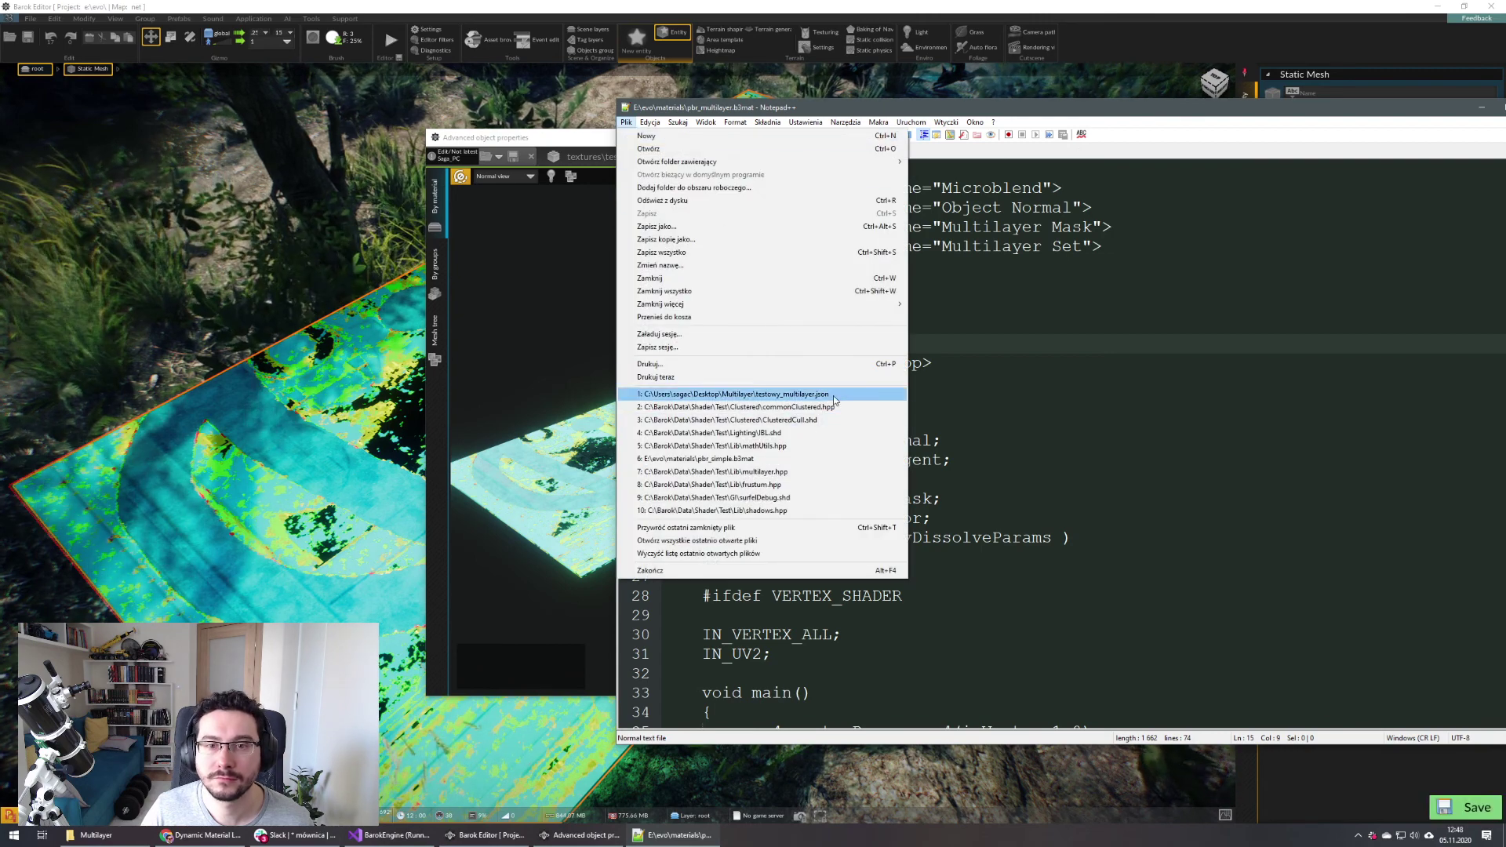
click(808, 471)
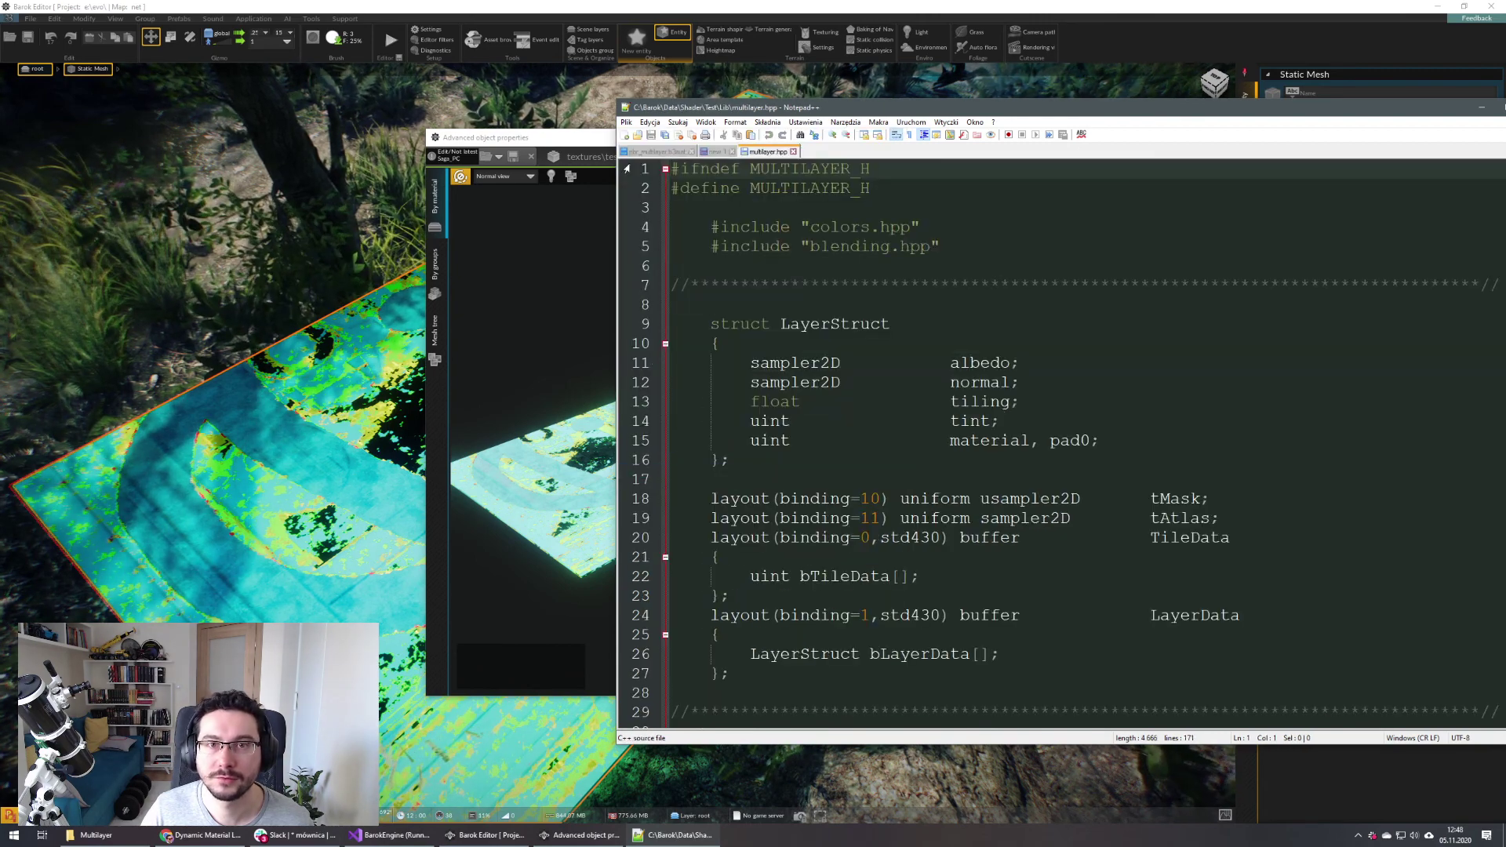
Switch to Barok Editor, close the advanced object properties, set the viewport to the Albedo GBuffer view, and clear the selection
click(640, 4)
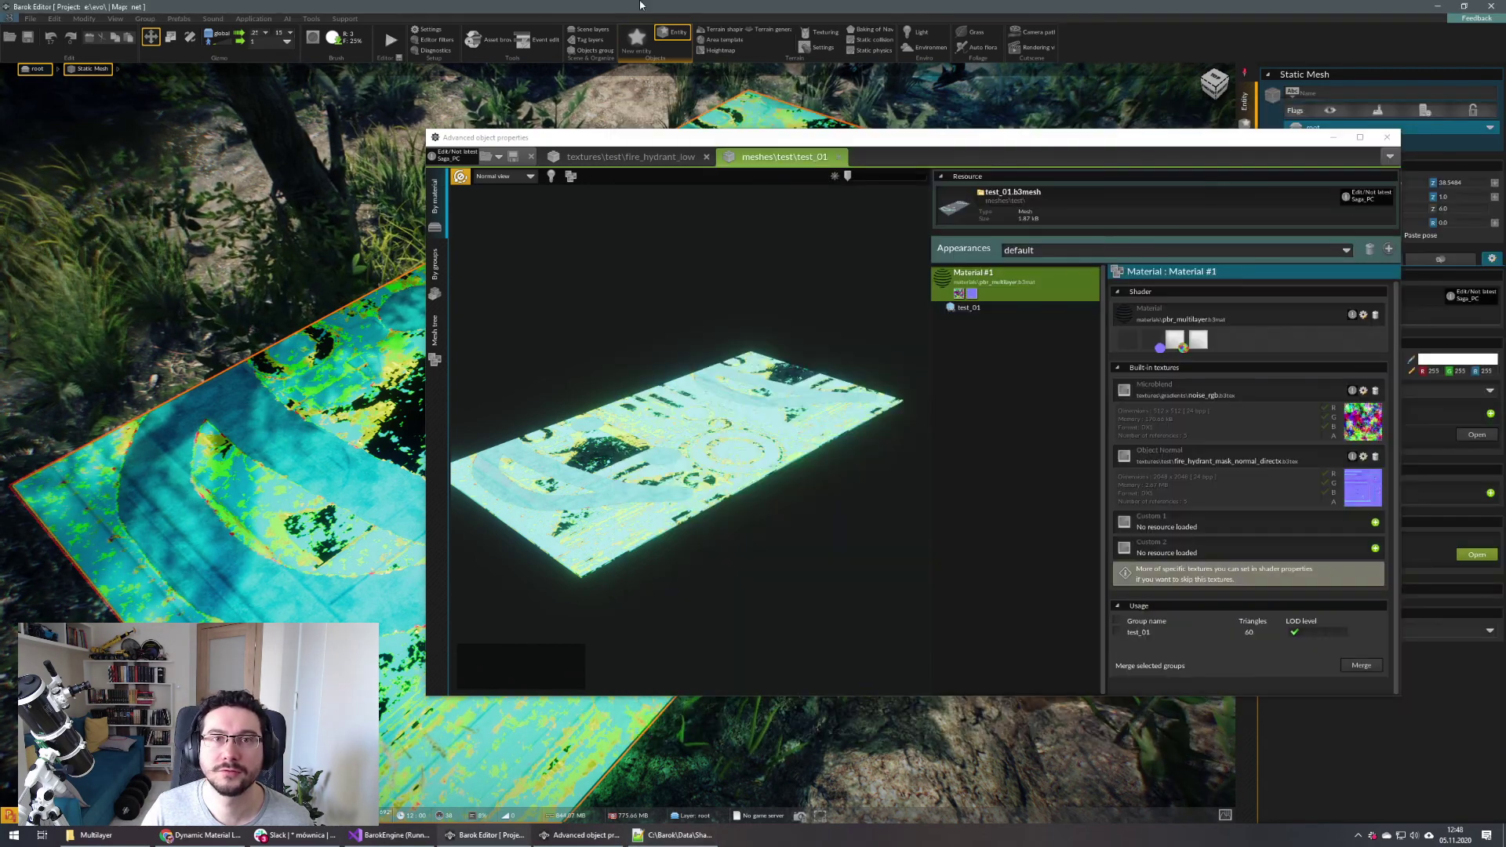
click(1387, 137)
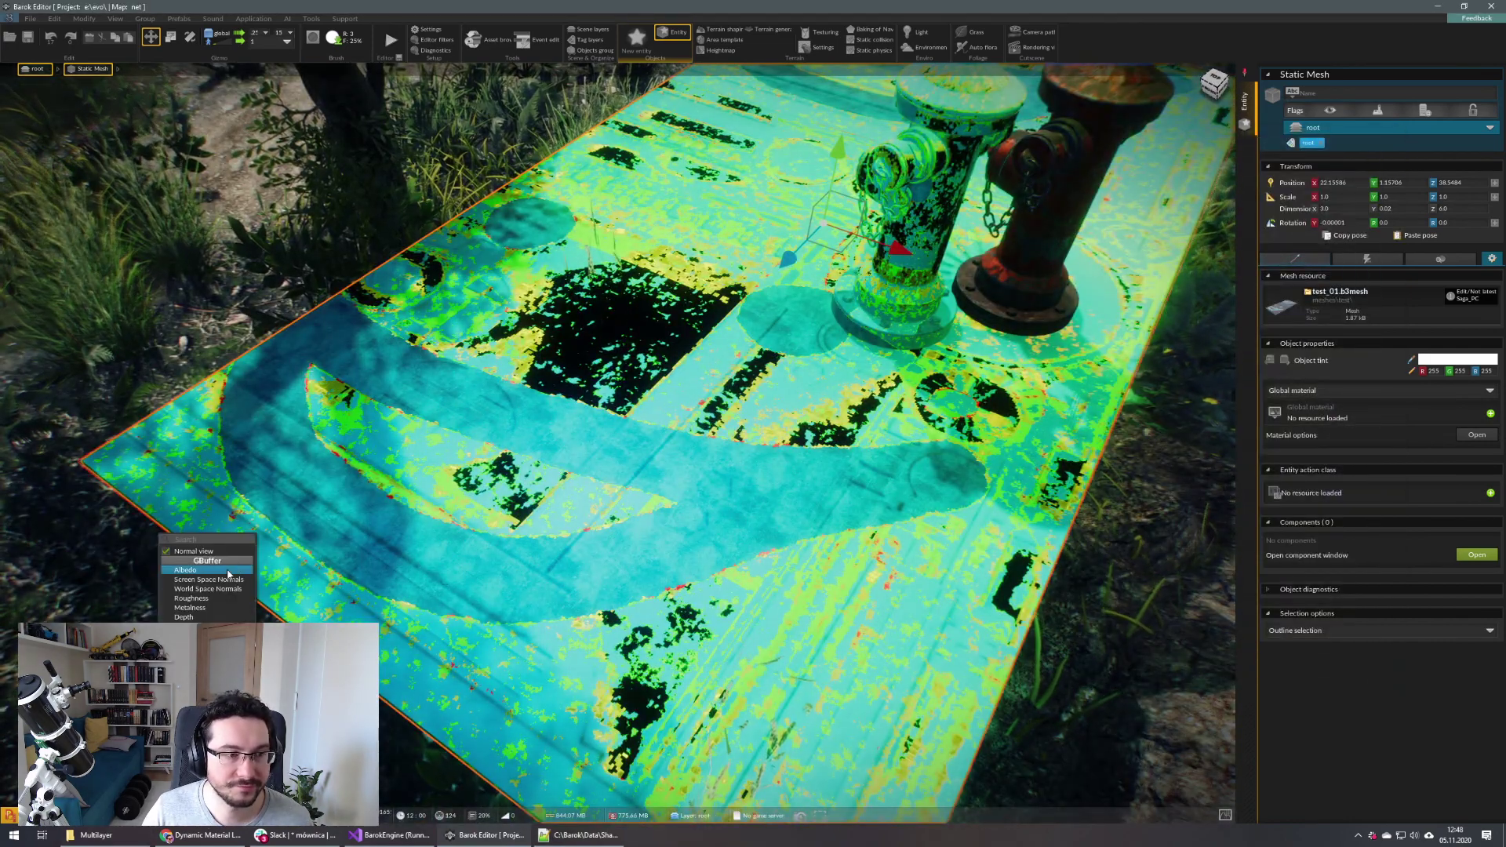
click(227, 570)
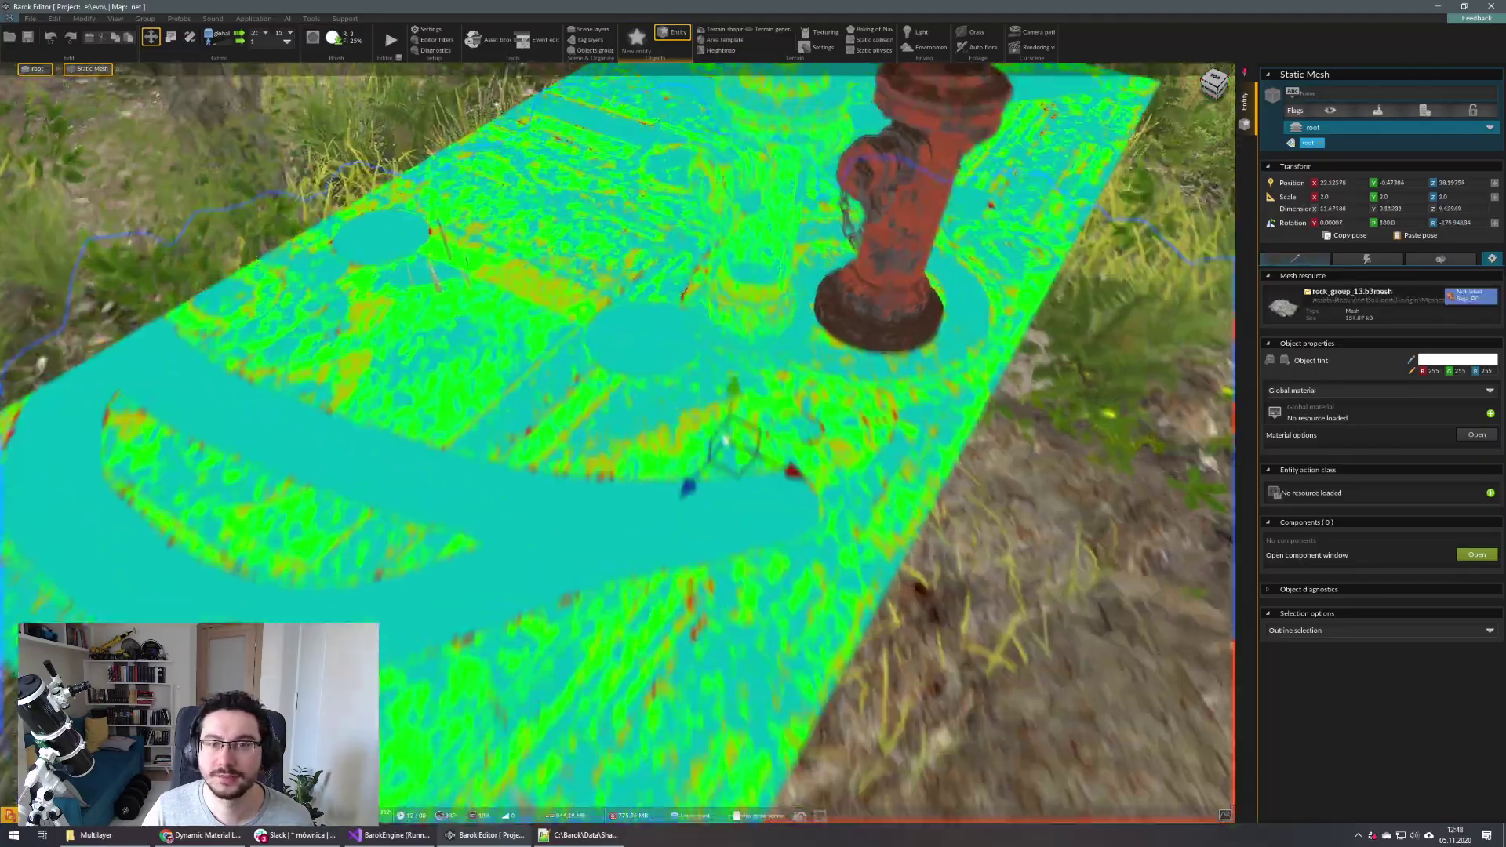
right_drag(725, 441, 907, 551)
click(1035, 416)
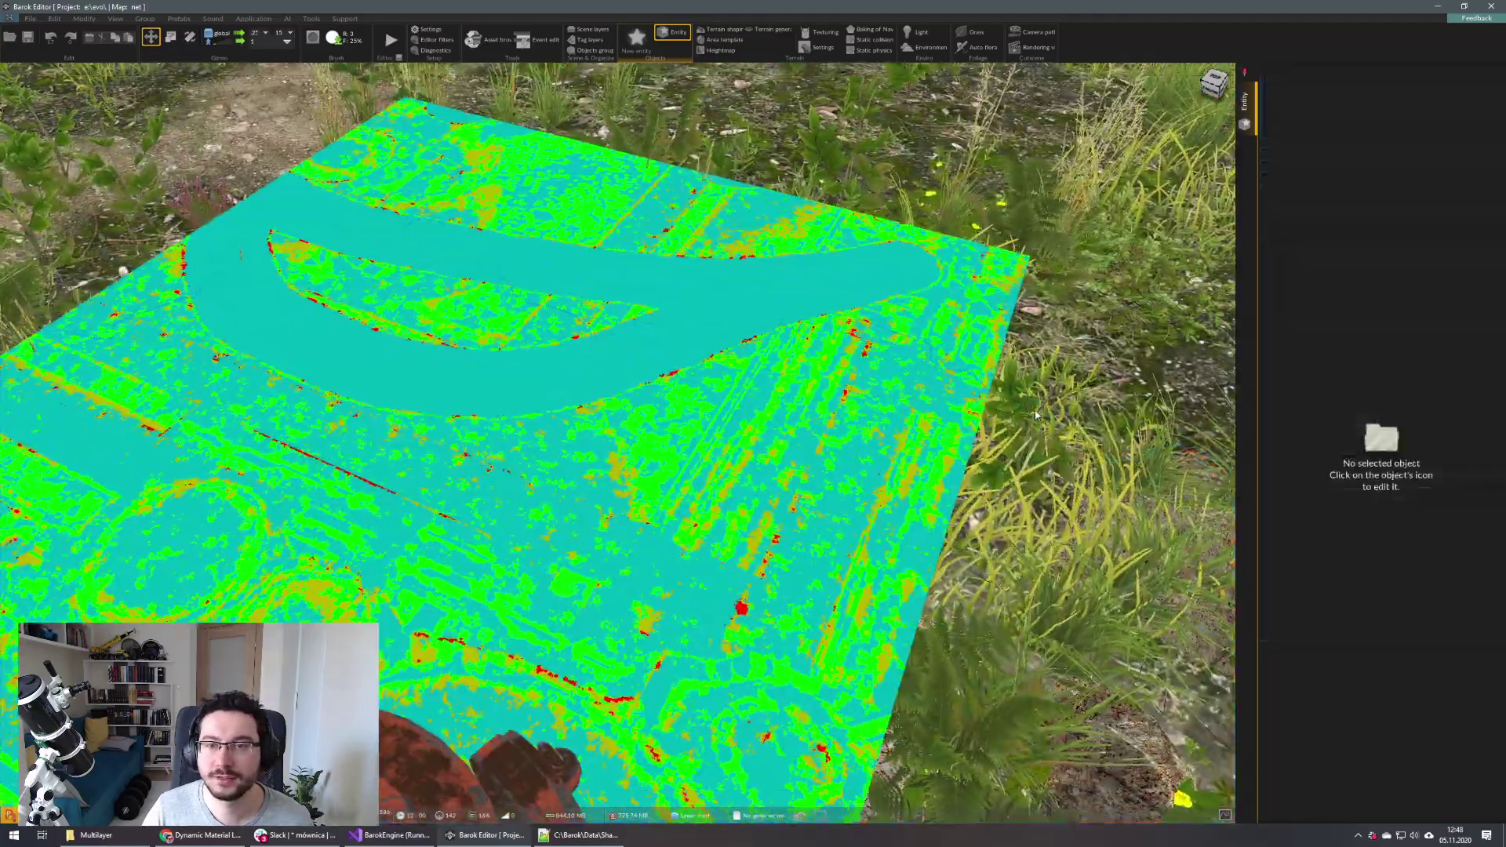
Examine the layer-count heat colours across the panel from several angles, and bring multilayer.hpp back up in Notepad++
right_drag(1036, 416, 918, 421)
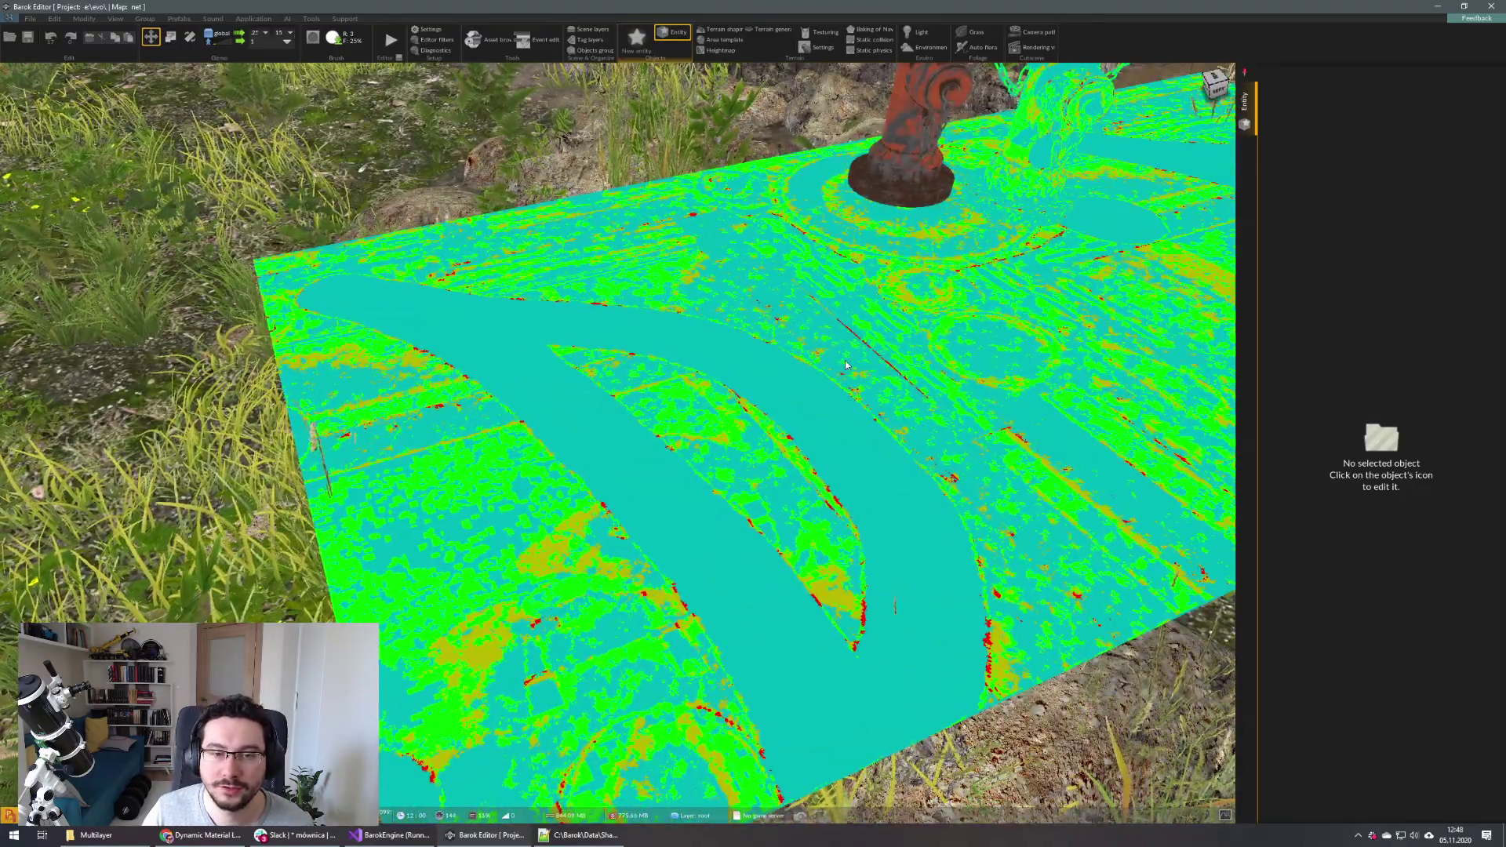
mouse_move(782, 336)
right_down()
mouse_move(839, 349)
mouse_move(783, 337)
right_up()
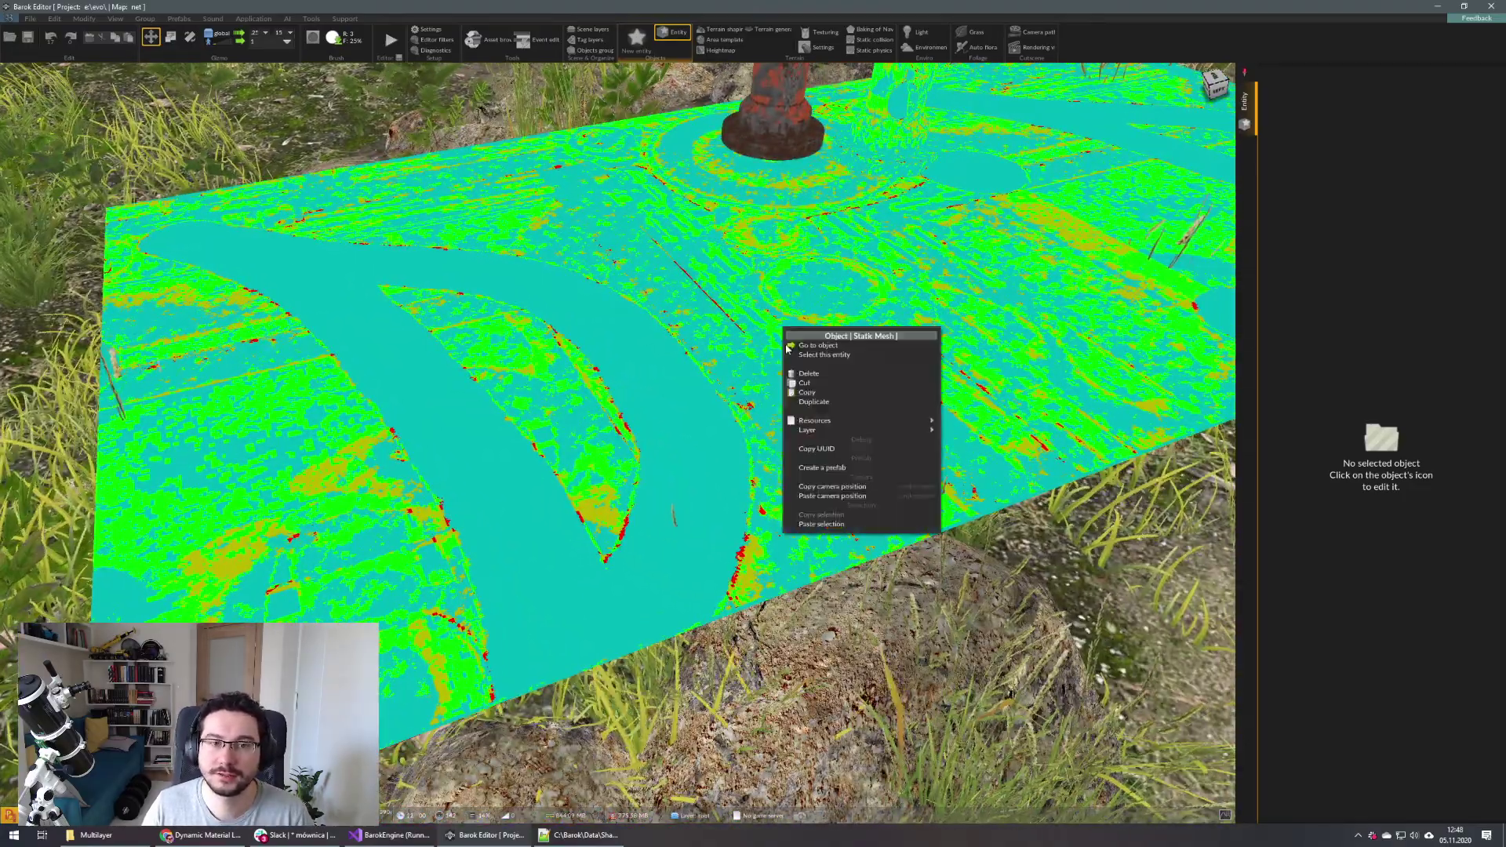
right_drag(804, 394, 830, 368)
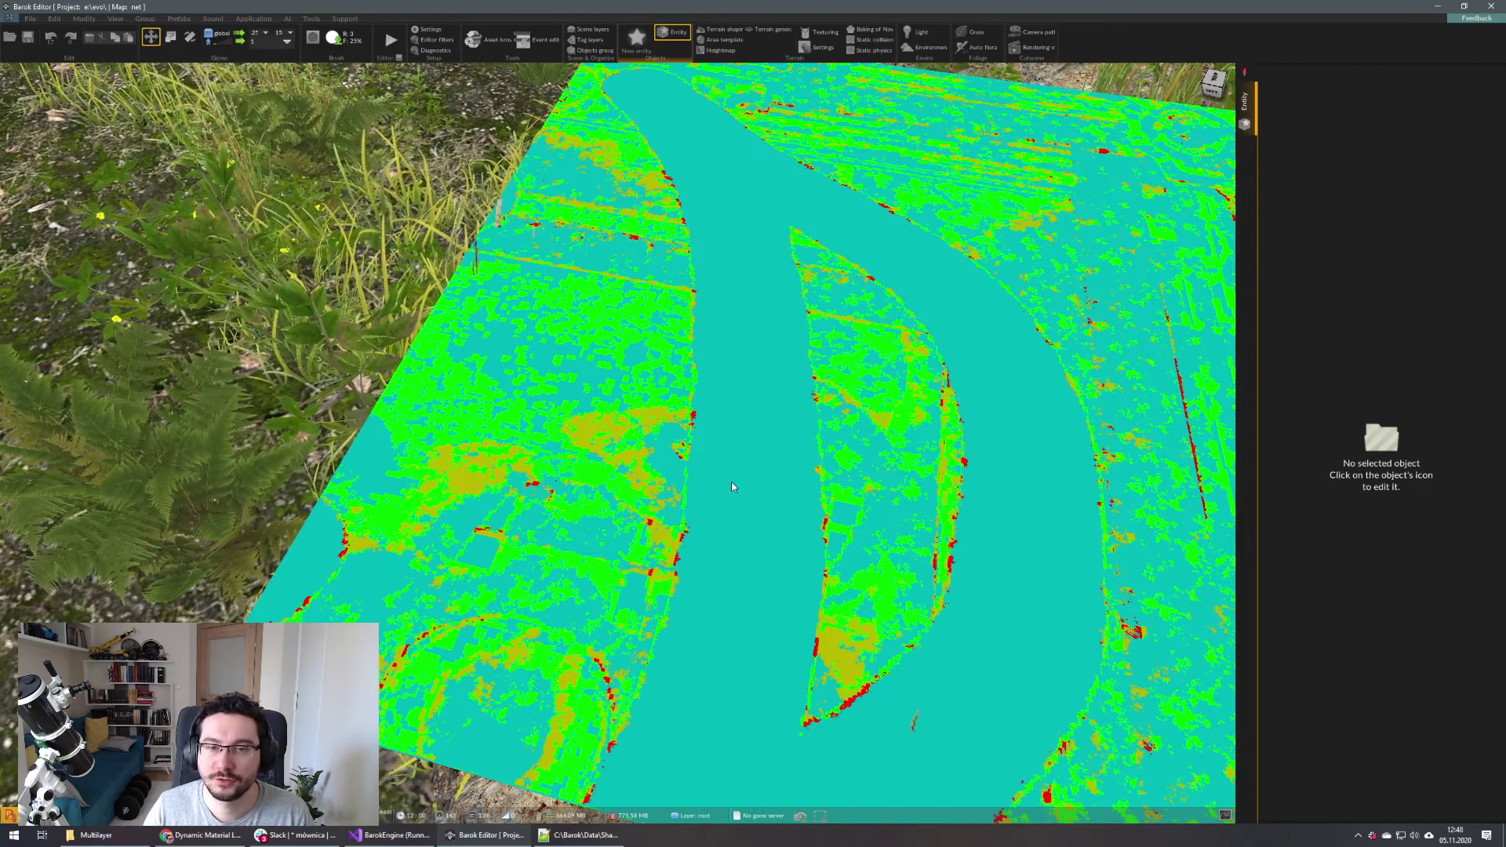
right_drag(774, 441, 766, 321)
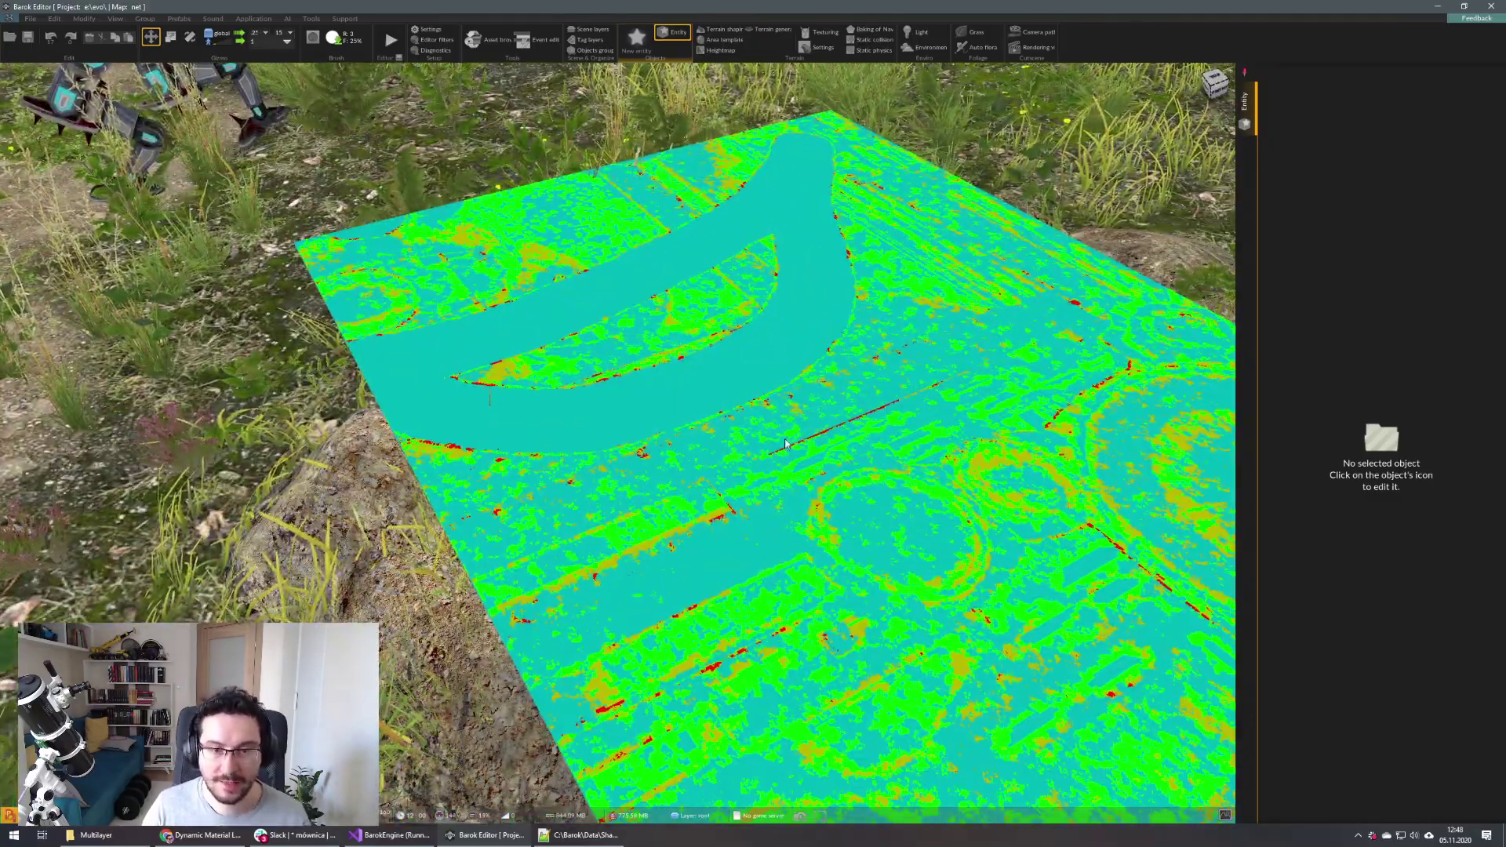
right_drag(785, 444, 816, 466)
right_click(893, 452)
right_drag(694, 514, 693, 514)
click(578, 834)
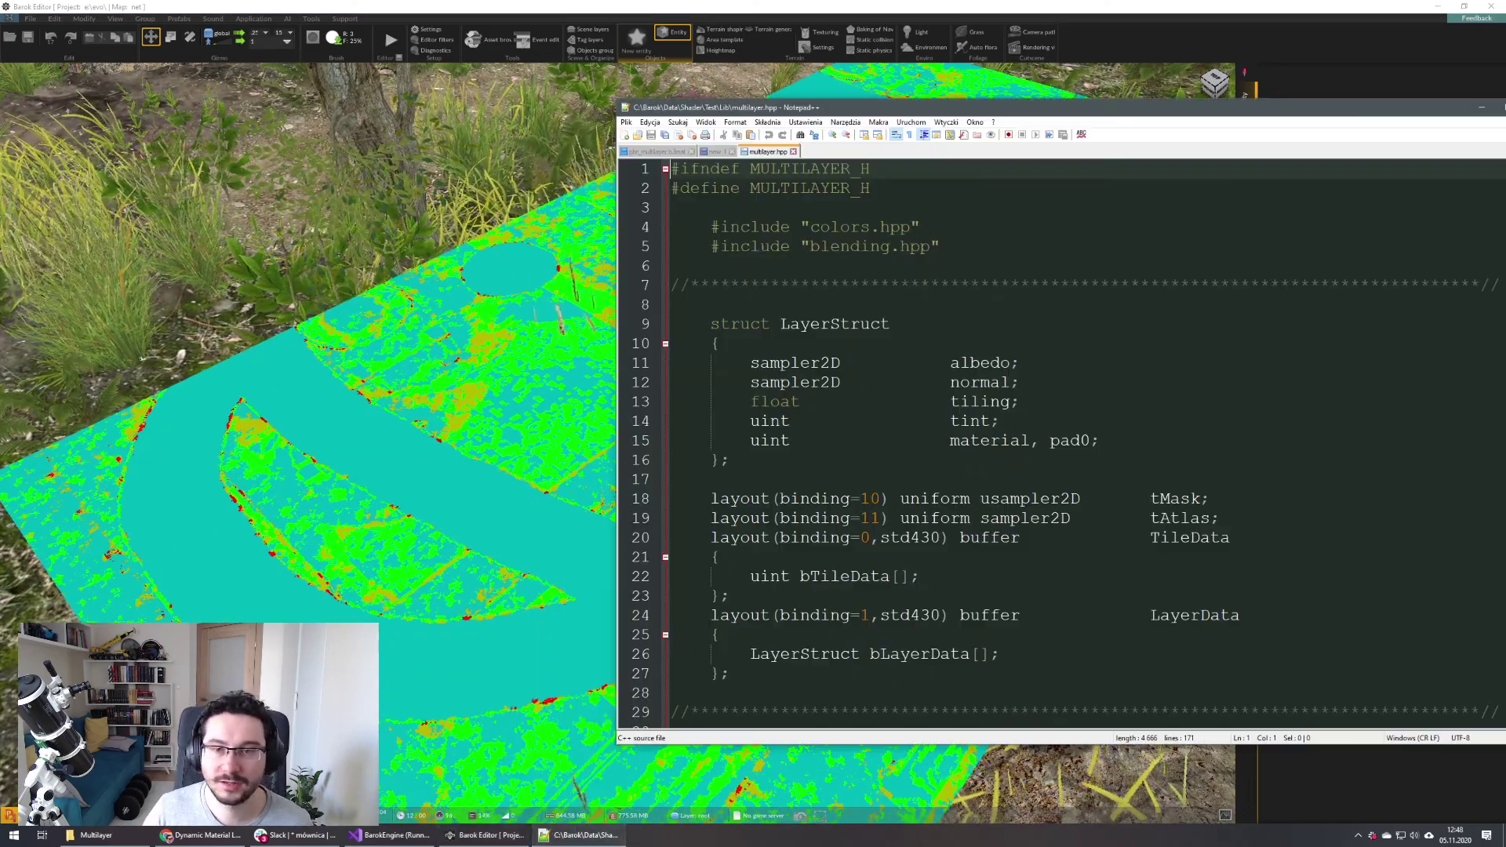
In multilayer.hpp, comment out the albedo DbgHeatColor( numLayers , 4.0 ) line and enable the DbgHeatColor( count , 4.0 ) line
click(668, 153)
click(766, 152)
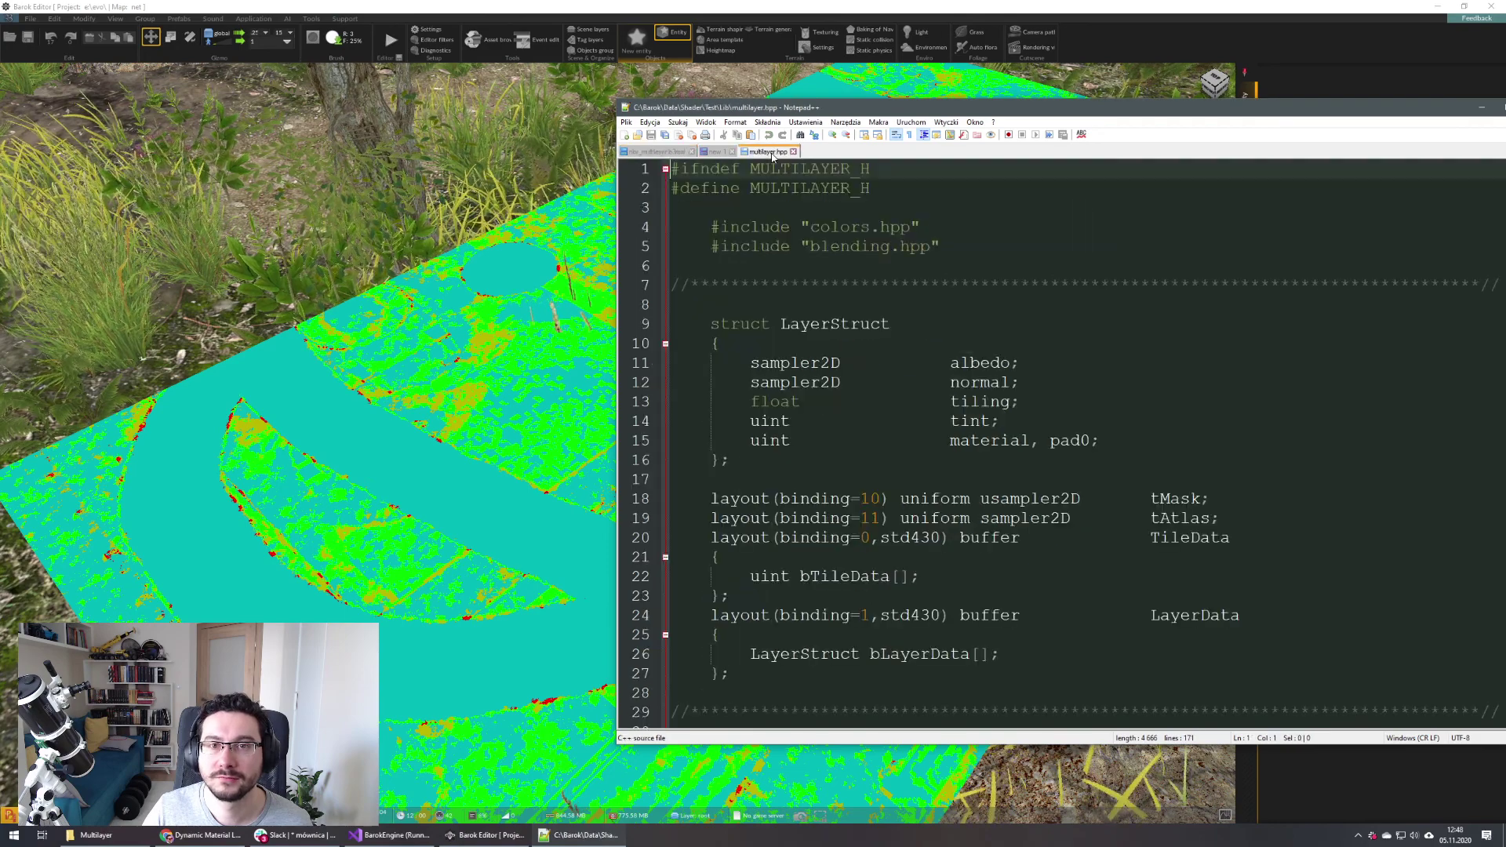
scroll(965, 504, down, 20)
scroll(965, 505, down, 18)
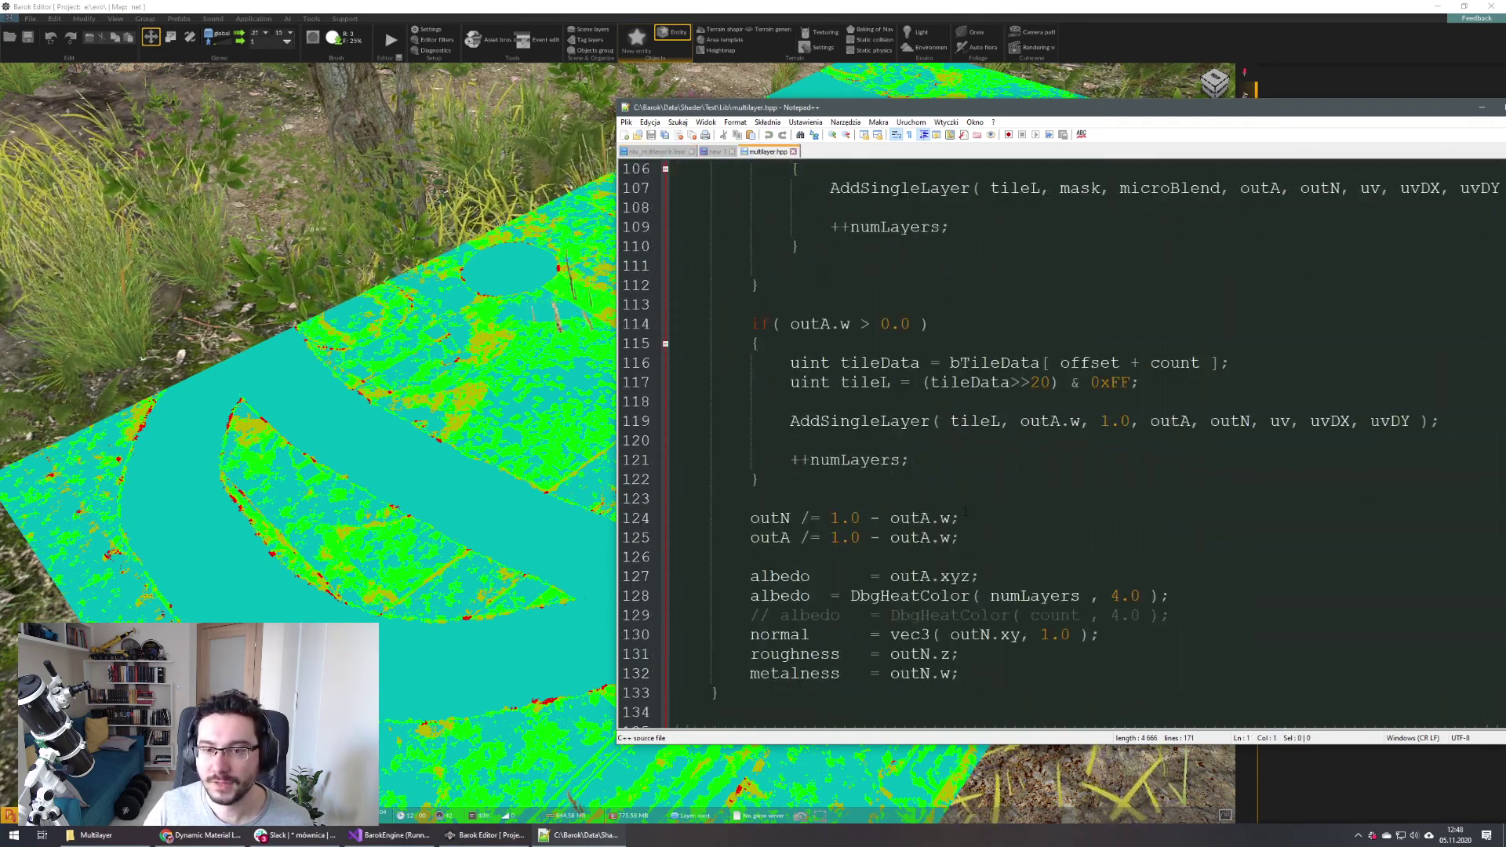
click(1058, 245)
scroll(1288, 281, up, 1)
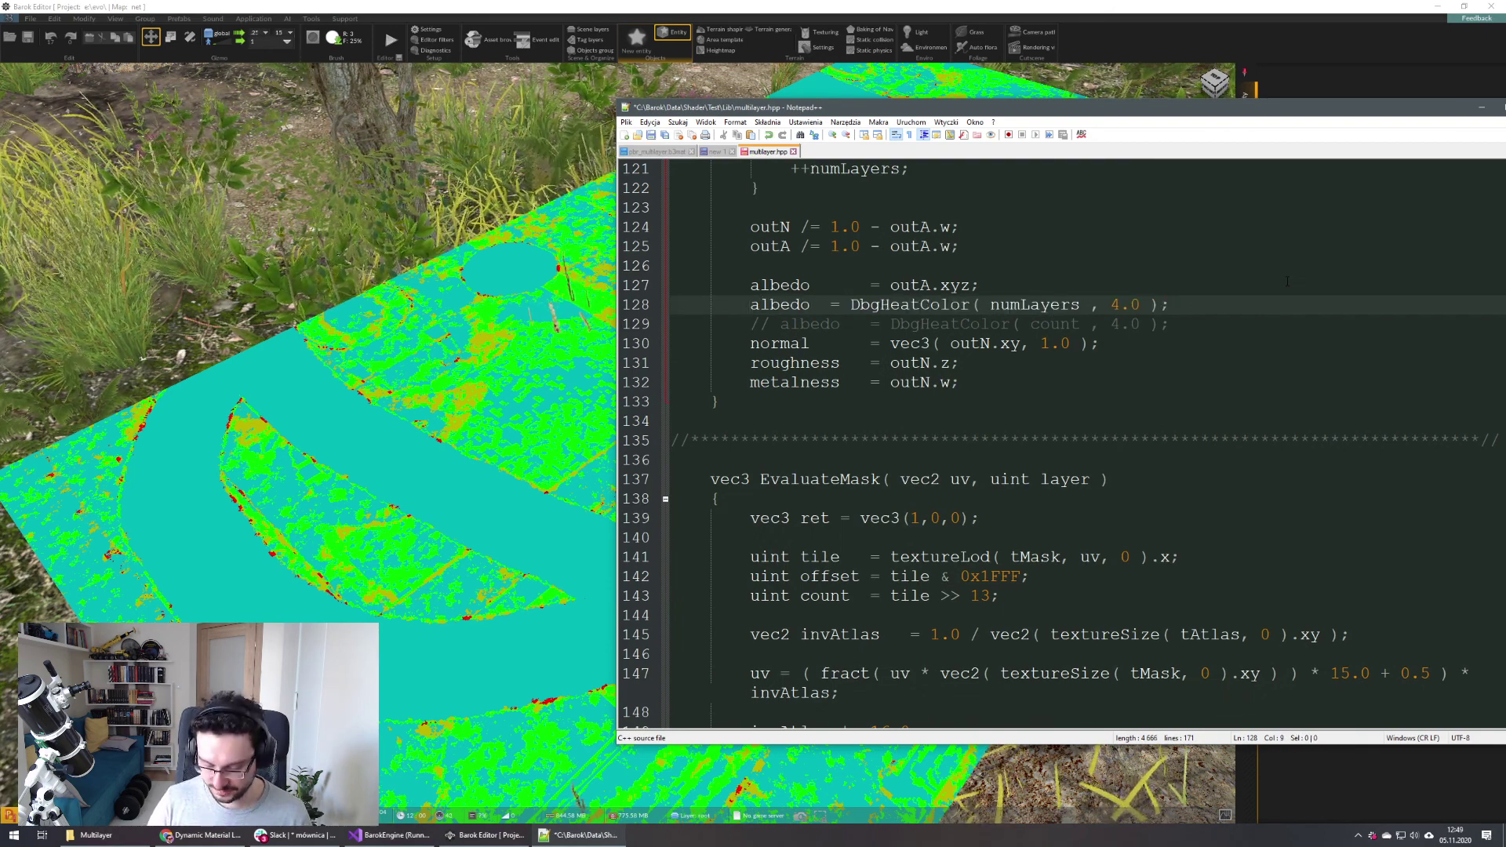
key(Down)
key(ctrl+shift+Left)
key(BackSpace)
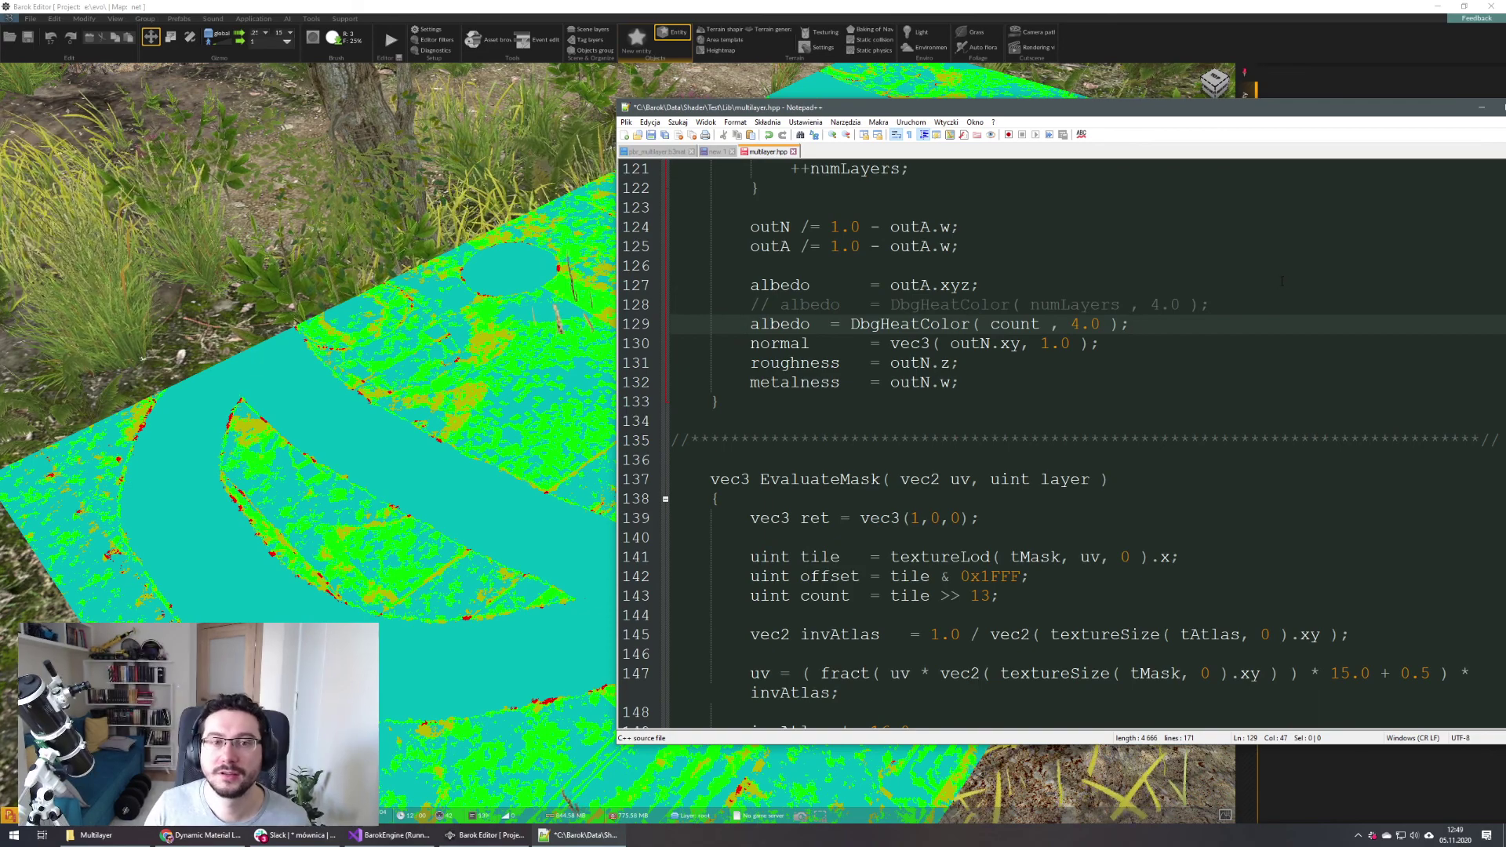
Touch and re-save pbr_multilayer.b3mat, switch to Barok Editor, and examine the per-tile layer-count colours across the panel
click(641, 153)
click(824, 267)
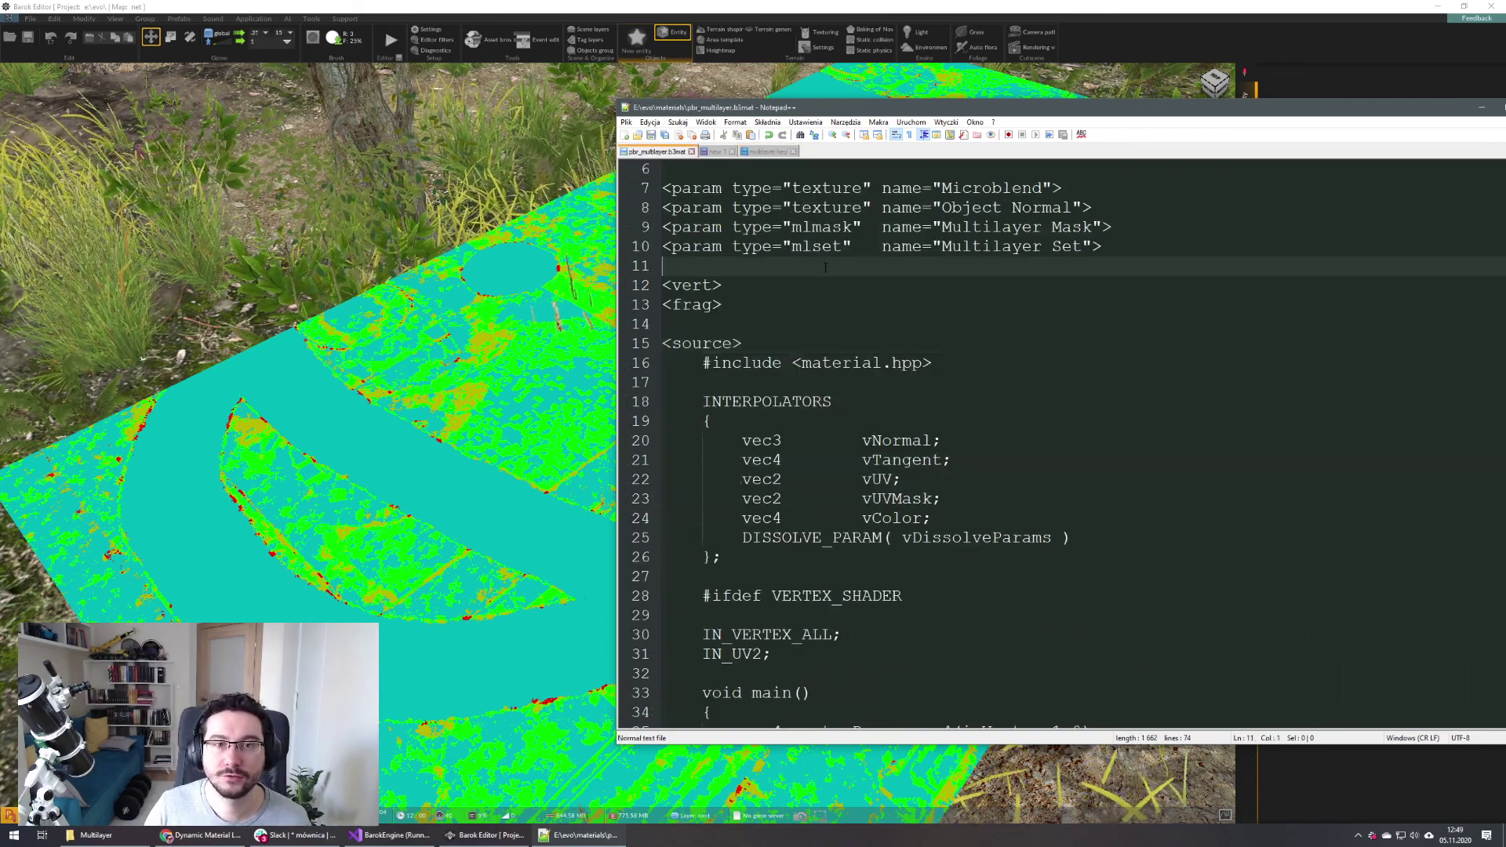
key(ctrl+s)
click(846, 33)
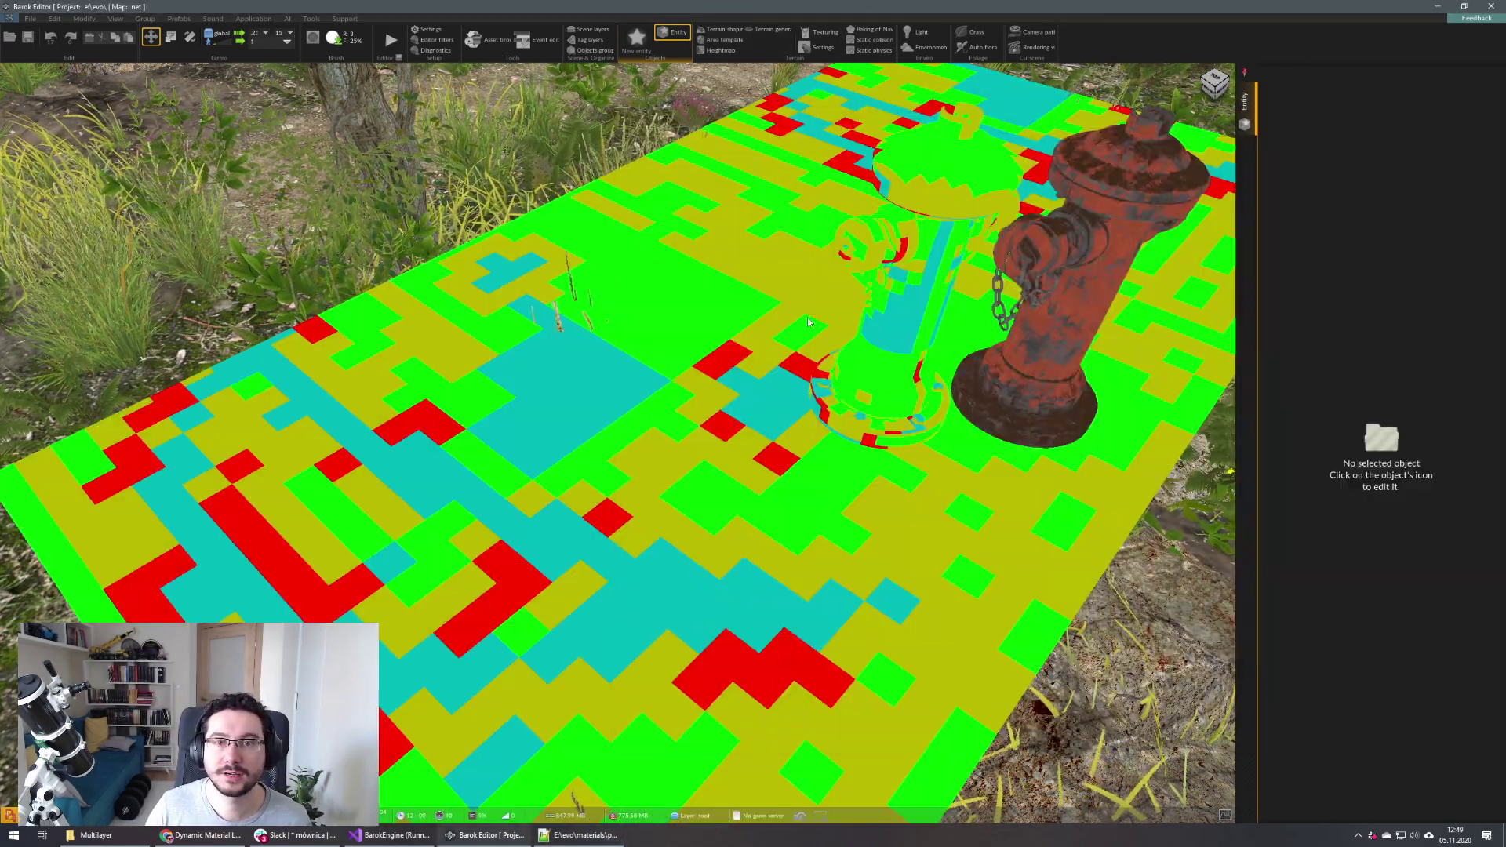
right_drag(879, 369, 953, 502)
mouse_move(603, 435)
right_down()
mouse_move(603, 454)
mouse_move(541, 443)
mouse_move(603, 436)
right_up()
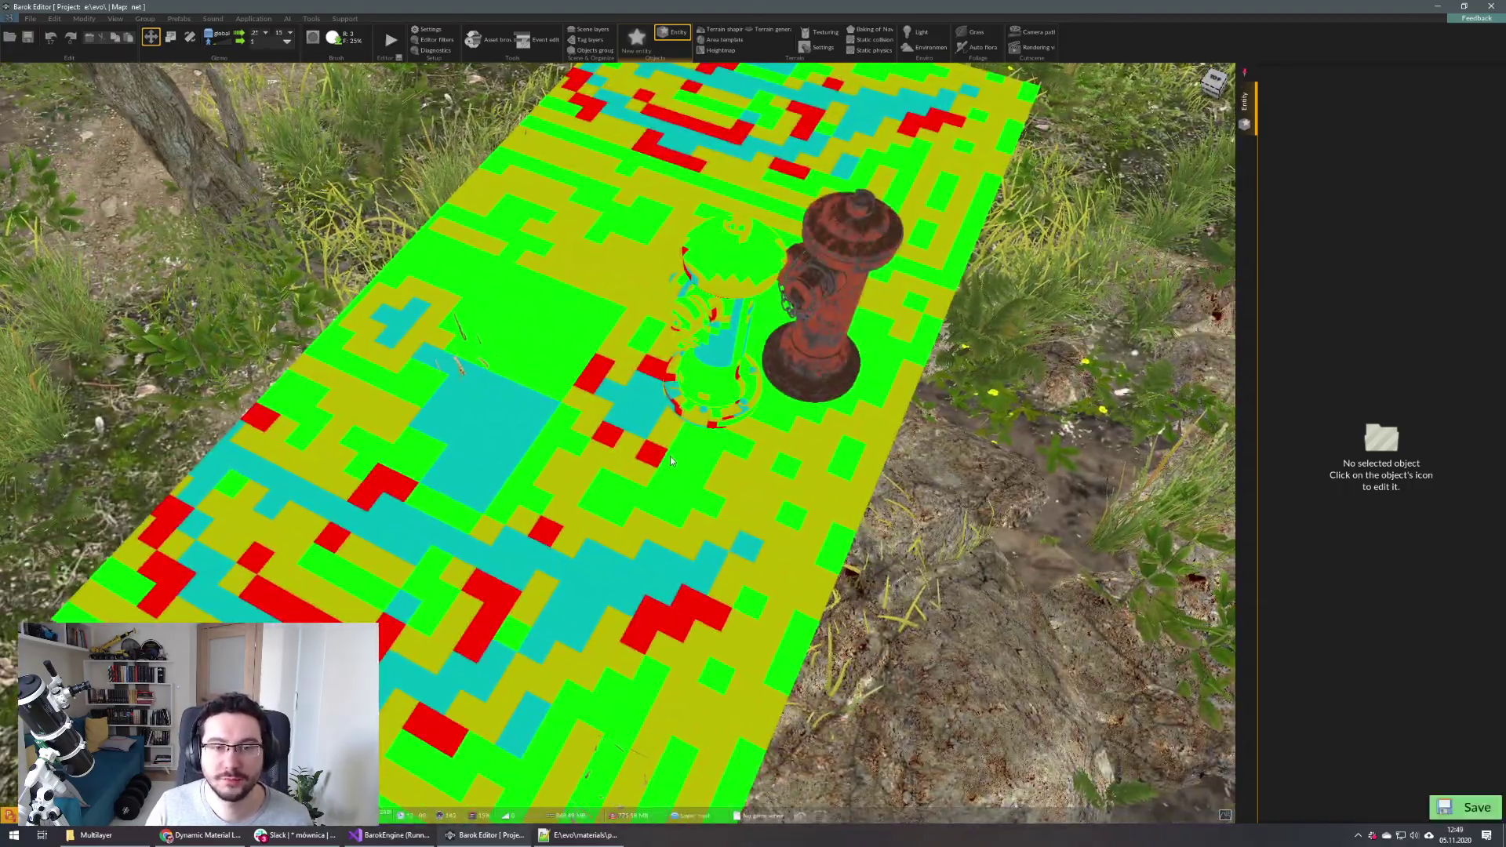
right_drag(487, 592, 487, 482)
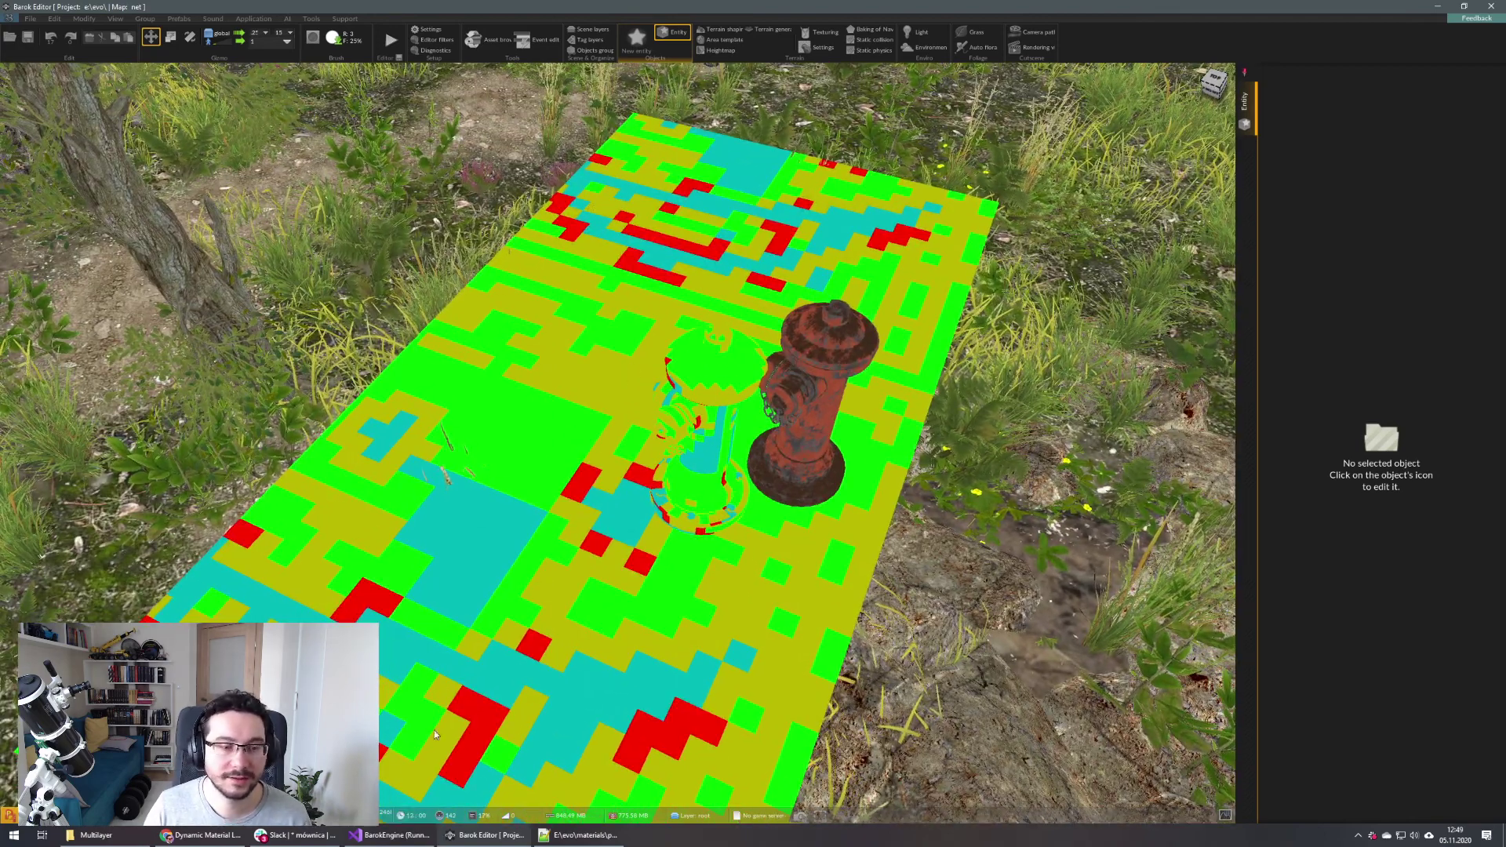
Switch to Notepad++, comment out the DbgHeatColor( count , 4.0 ) line in multilayer.hpp, and re-save pbr_multilayer.b3mat
click(555, 836)
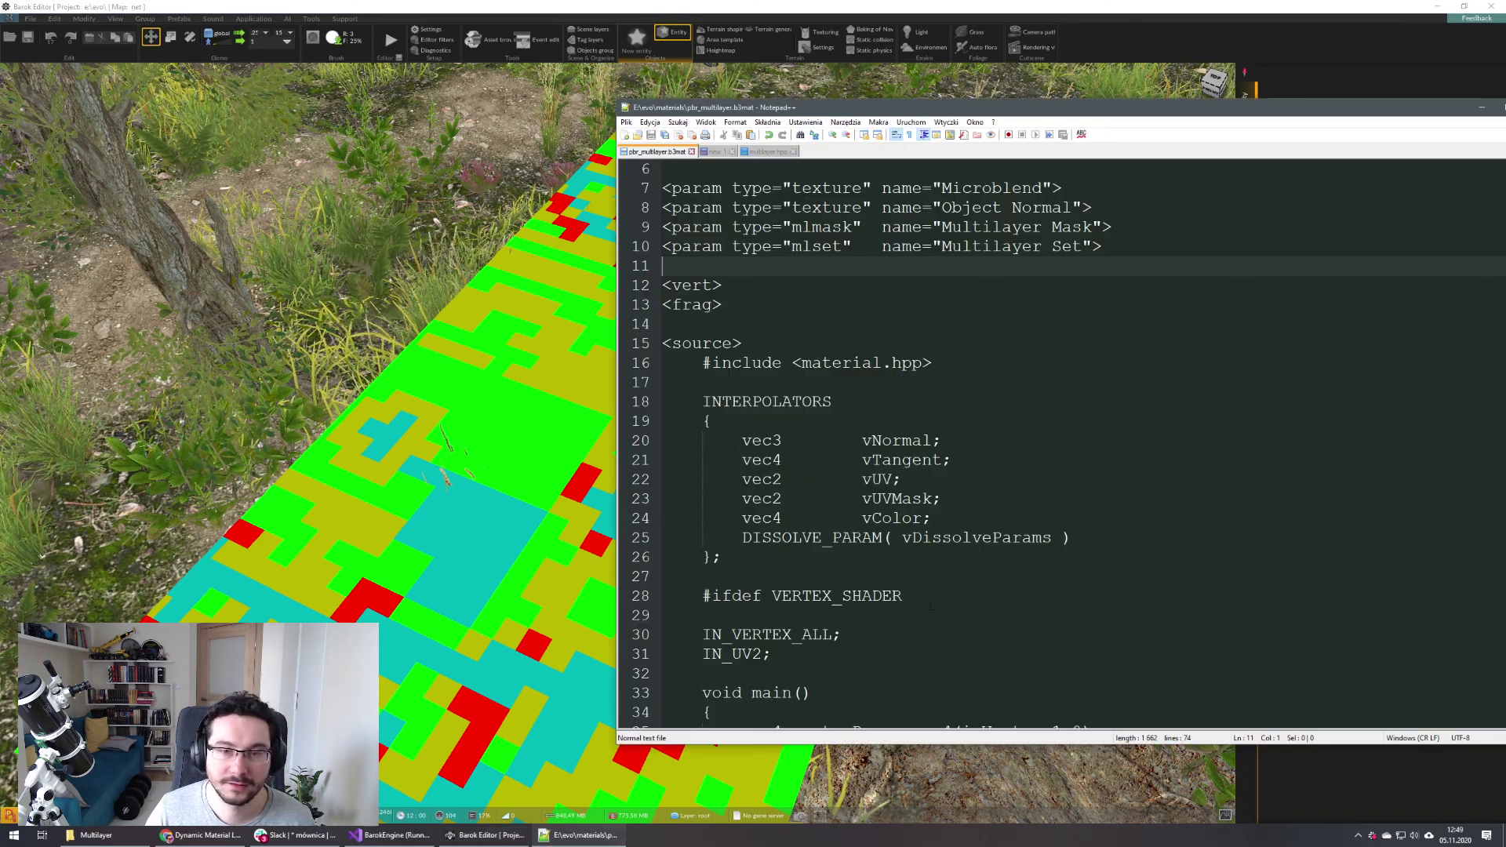
click(767, 153)
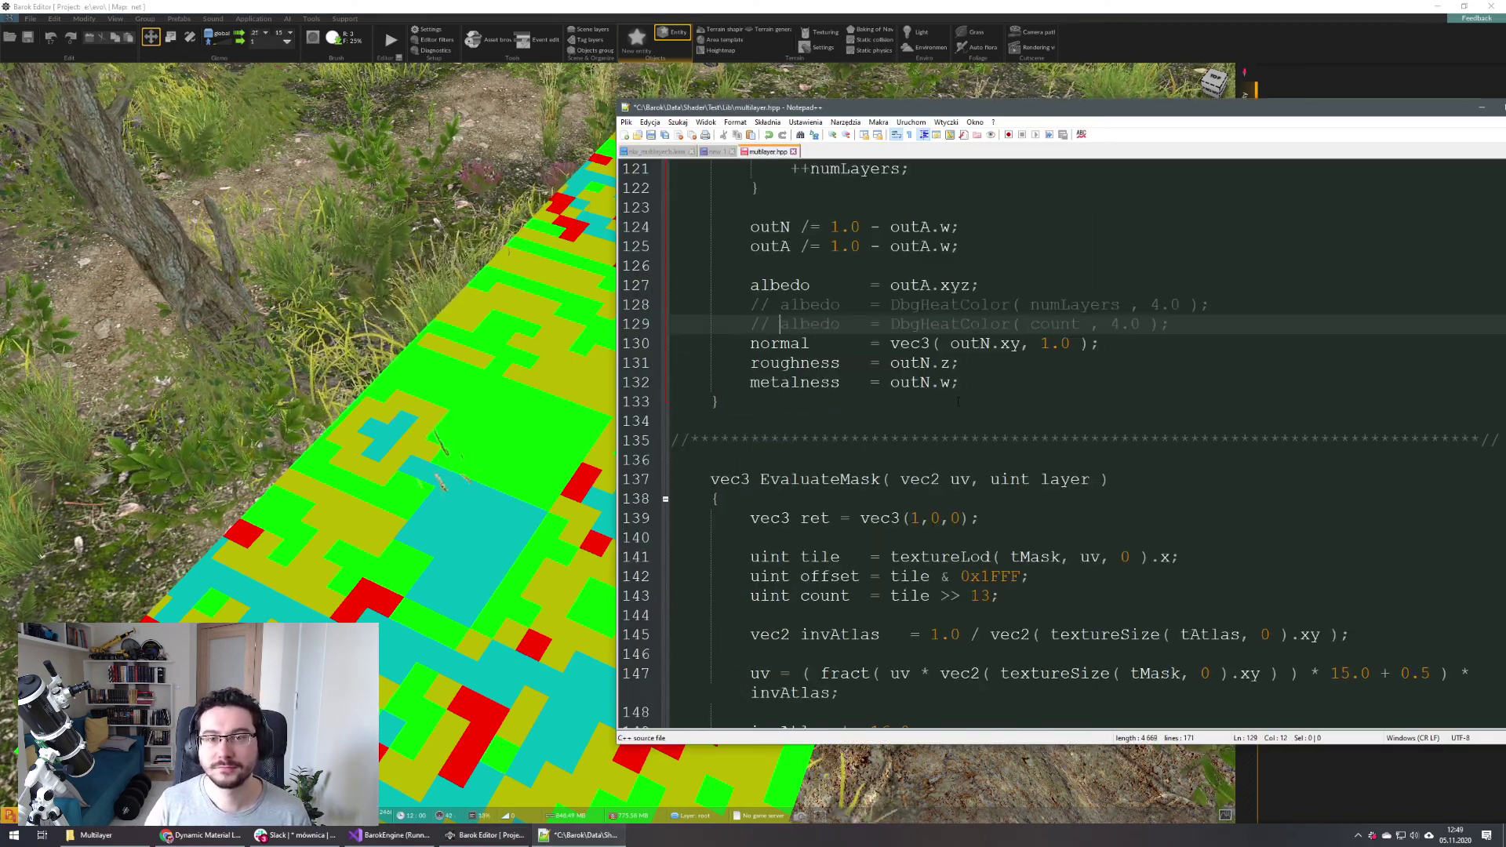
click(657, 151)
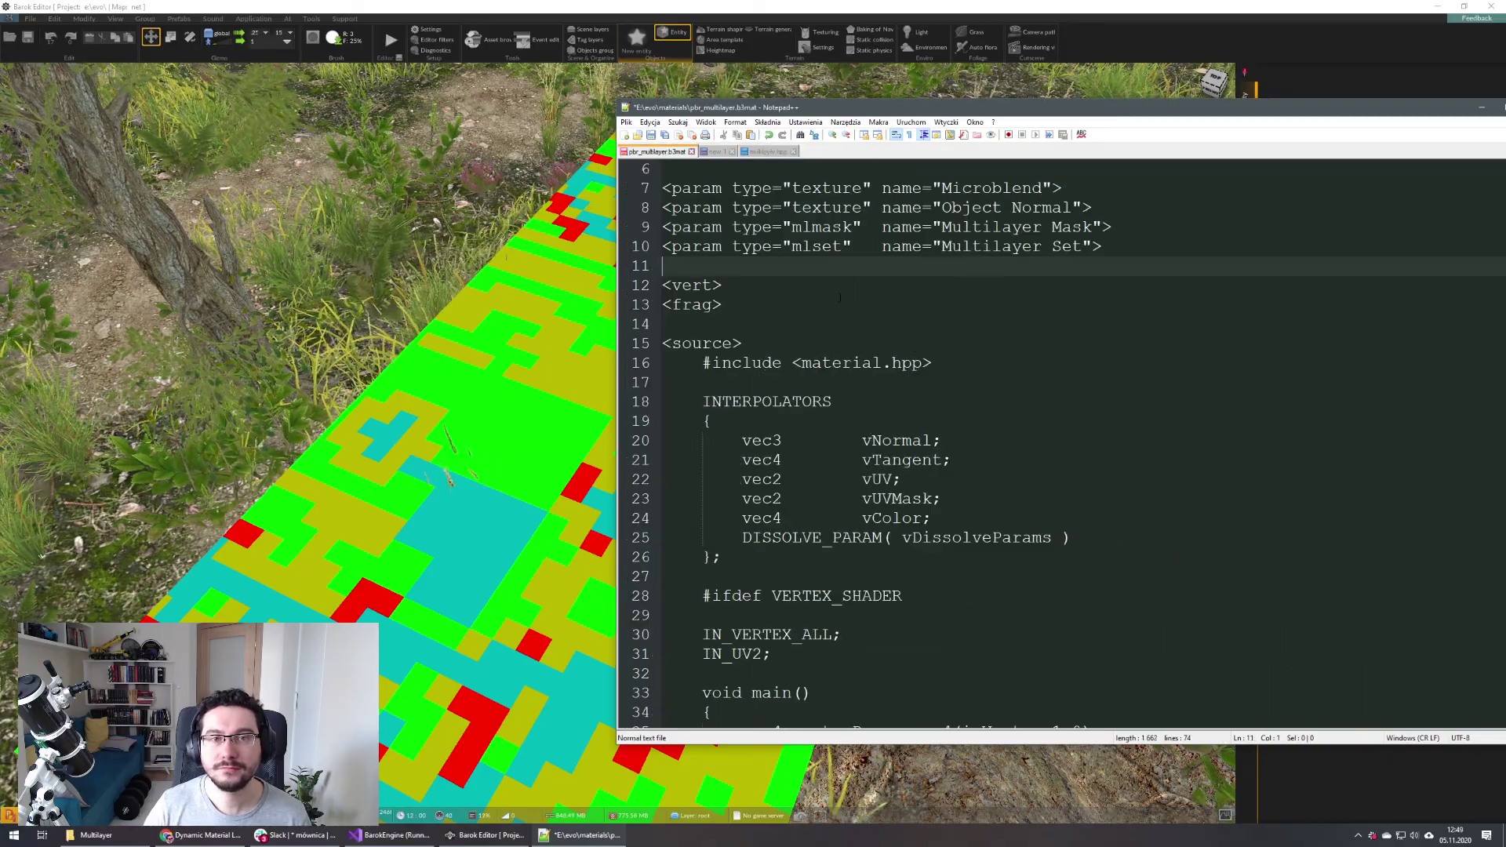
key(ctrl+s)
Return to Barok Editor and change the viewport from the Albedo GBuffer view back to the fully lit rendering
right_drag(471, 376, 298, 596)
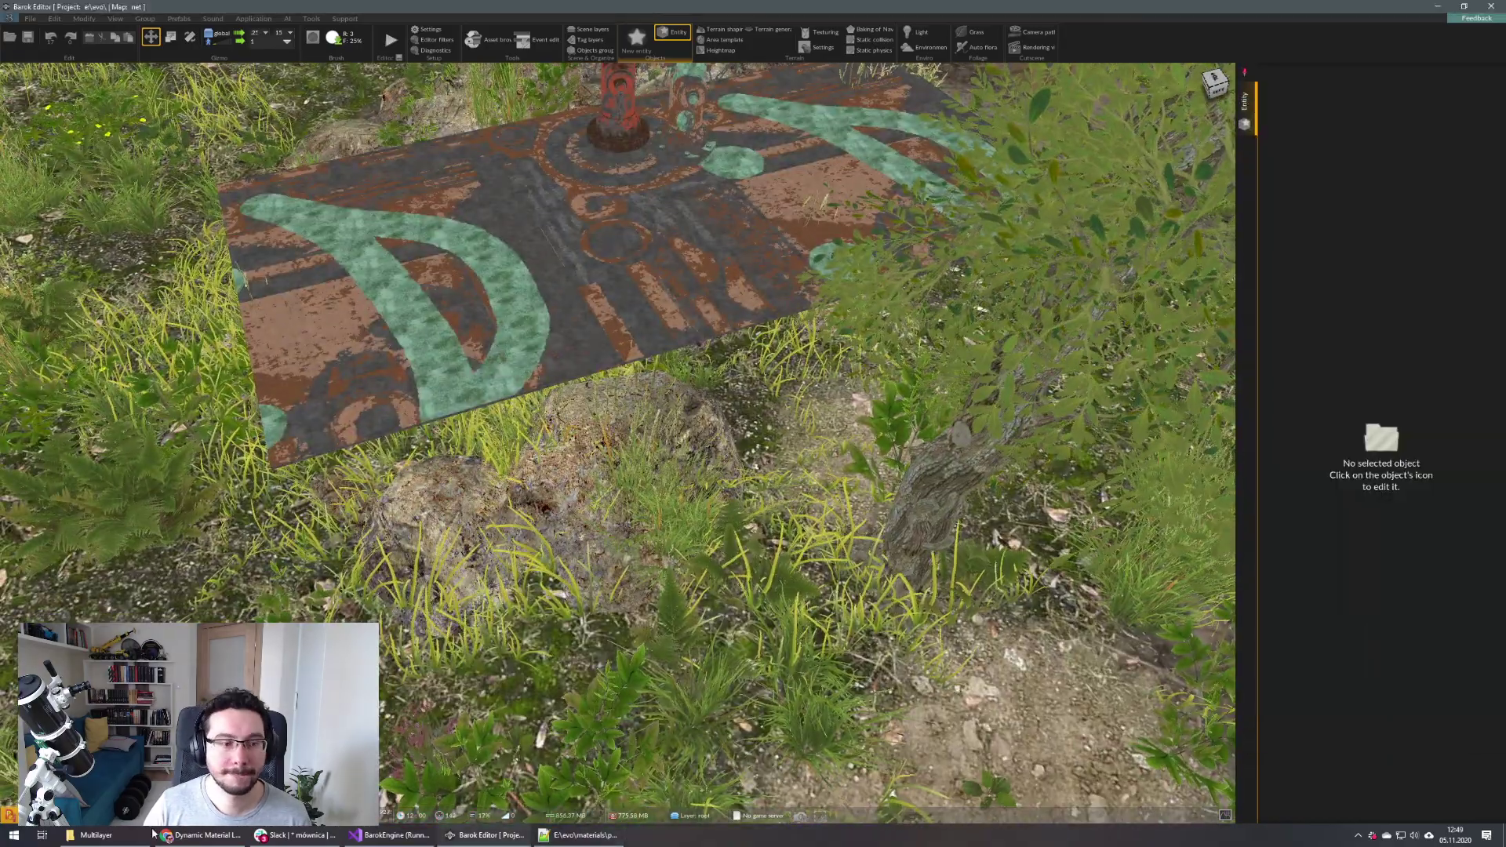
click(157, 816)
click(223, 551)
mouse_move(223, 552)
right_down()
mouse_move(482, 285)
mouse_move(596, 330)
mouse_move(822, 375)
right_up()
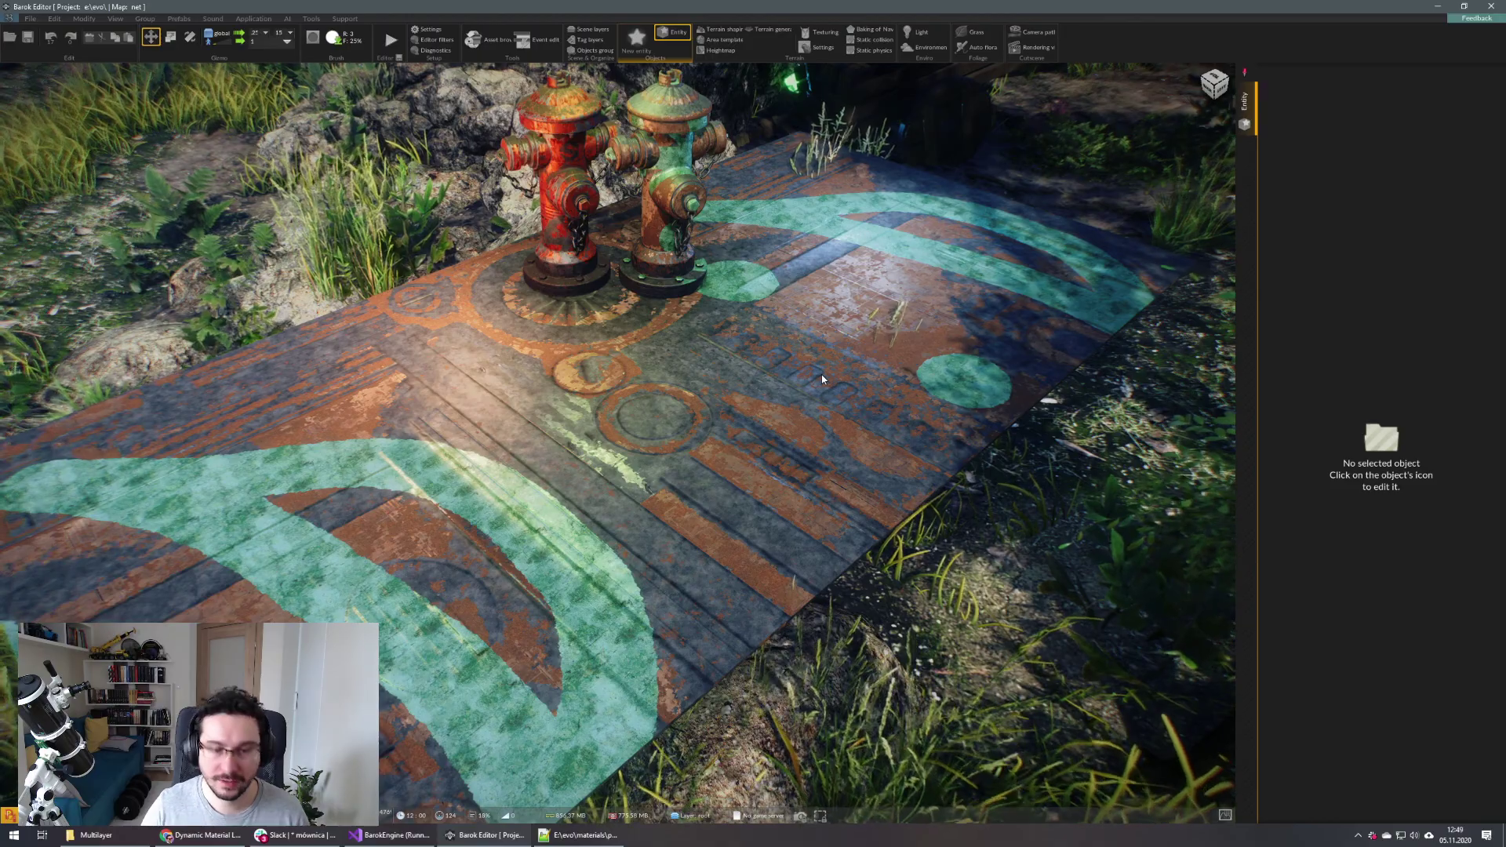
Examine the fully lit multilayer panel and the two fire hydrants from several angles and distances
right_drag(815, 378, 549, 345)
right_click(941, 338)
right_drag(747, 235, 748, 269)
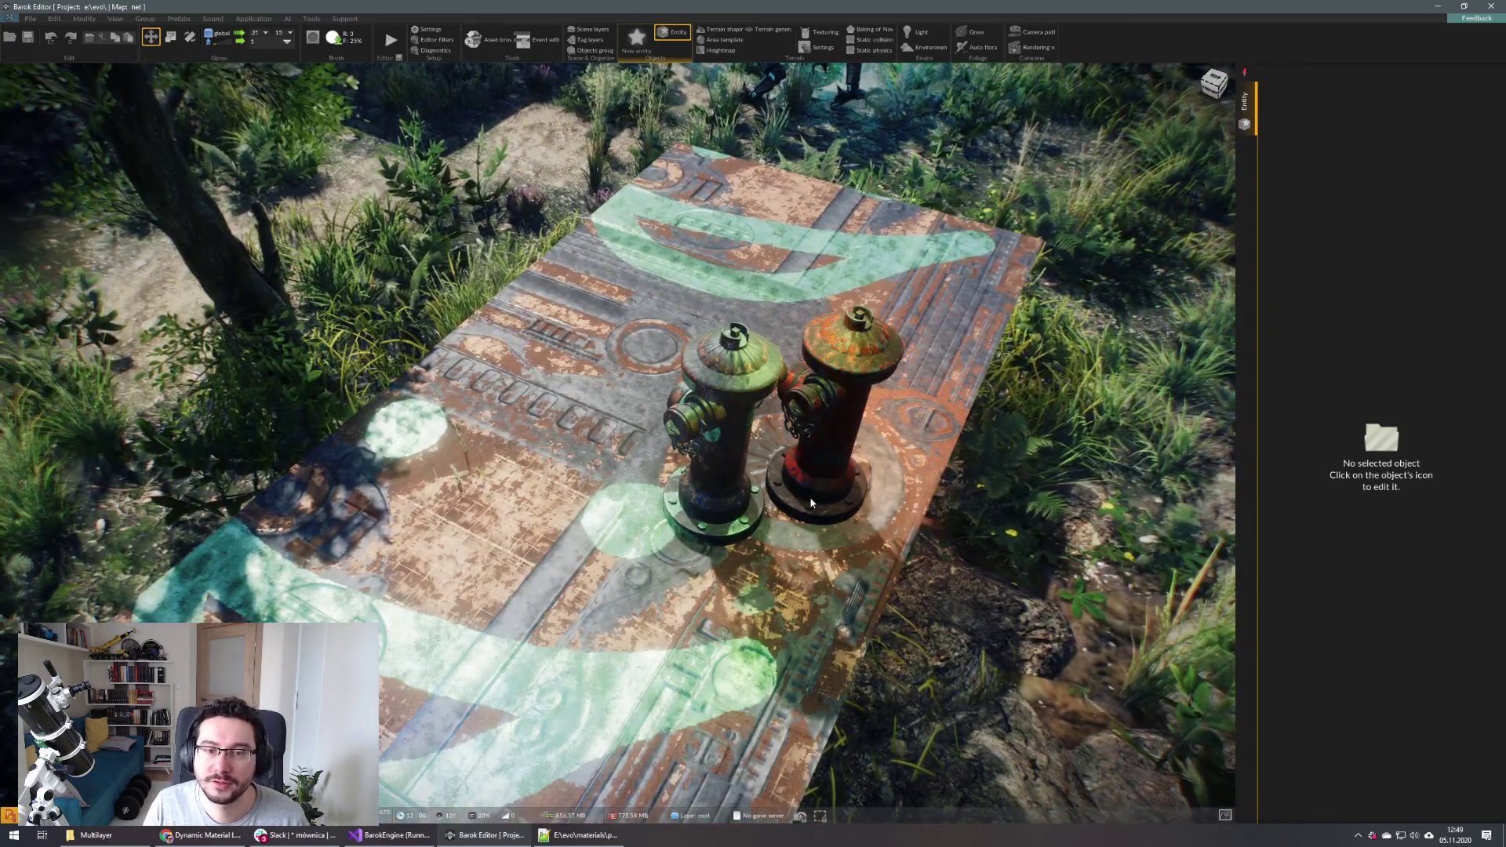
right_drag(650, 420, 617, 406)
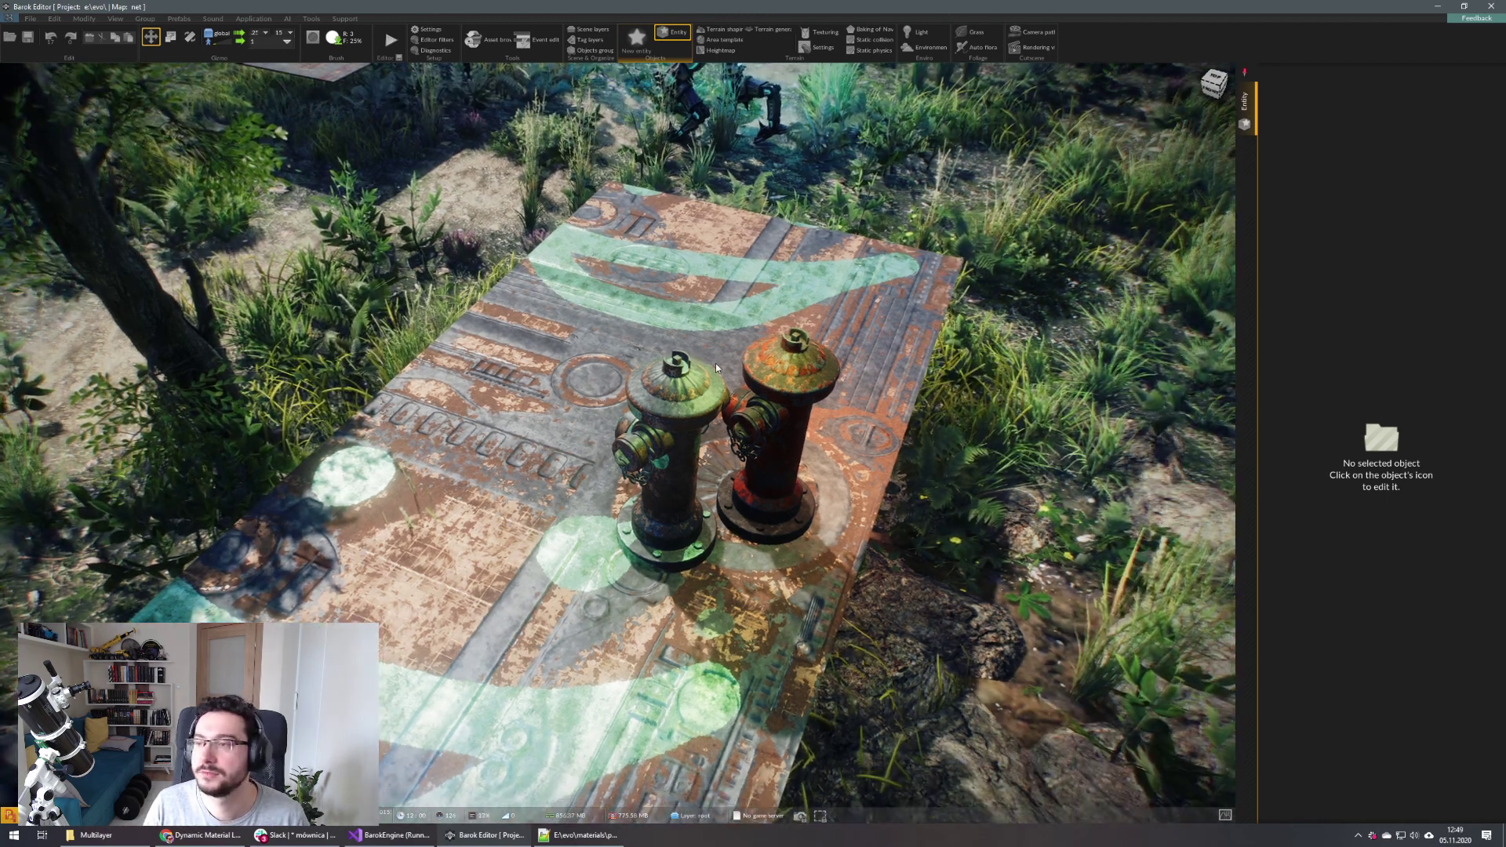
right_drag(854, 380, 785, 400)
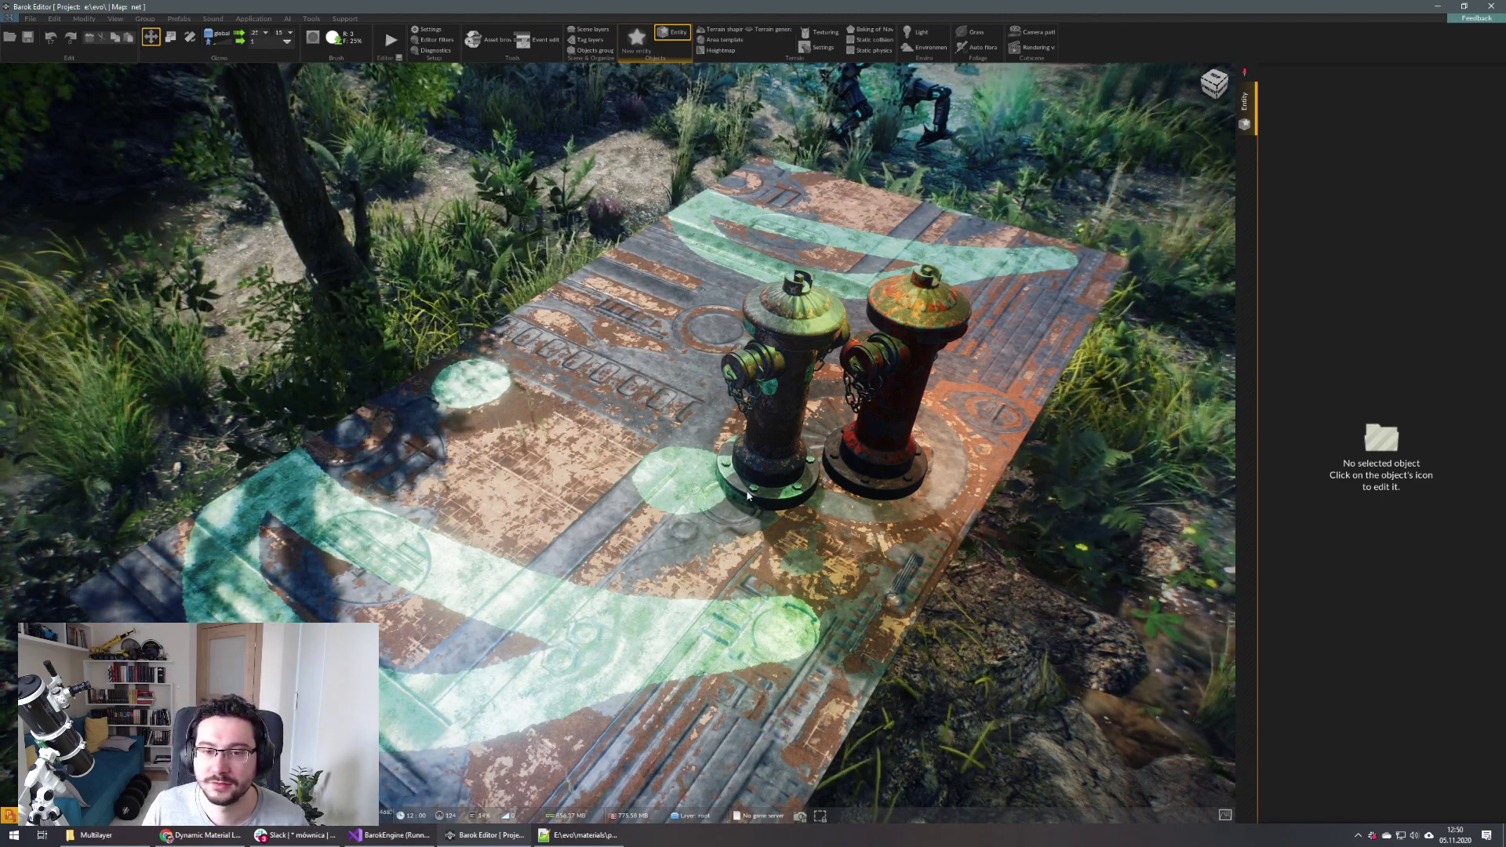
right_drag(747, 495, 784, 517)
key(w)
key(s)
key(w)
key(s)
Select the multilayer panel mesh beneath the fire hydrants
click(596, 455)
right_drag(596, 454, 510, 412)
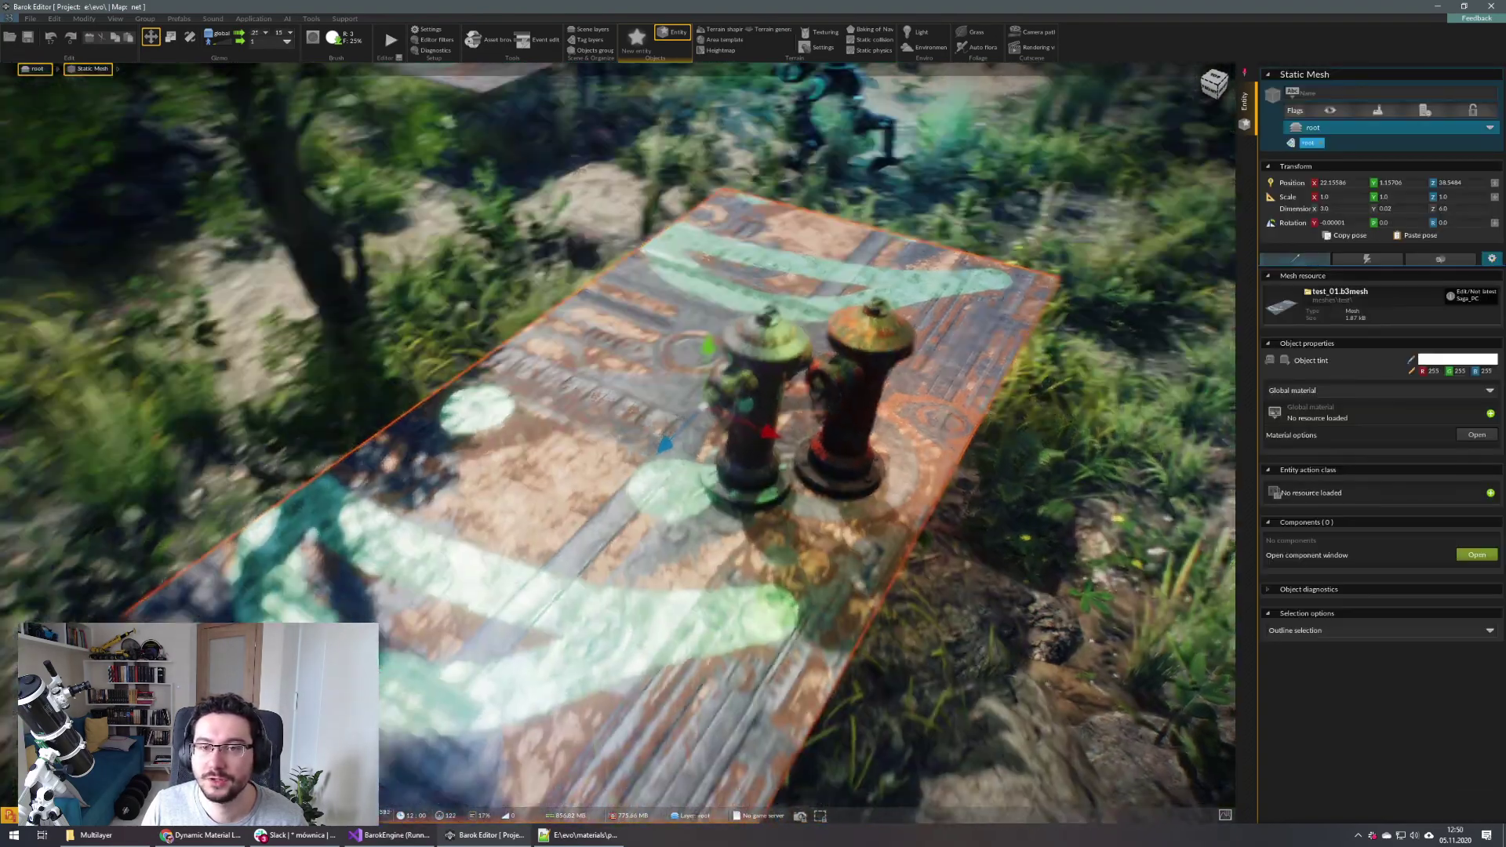
right_drag(722, 444, 722, 445)
Switch to Notepad++ and examine the vUV and vUVMask assignments in the vertex shader of pbr_multilayer.b3mat
click(581, 834)
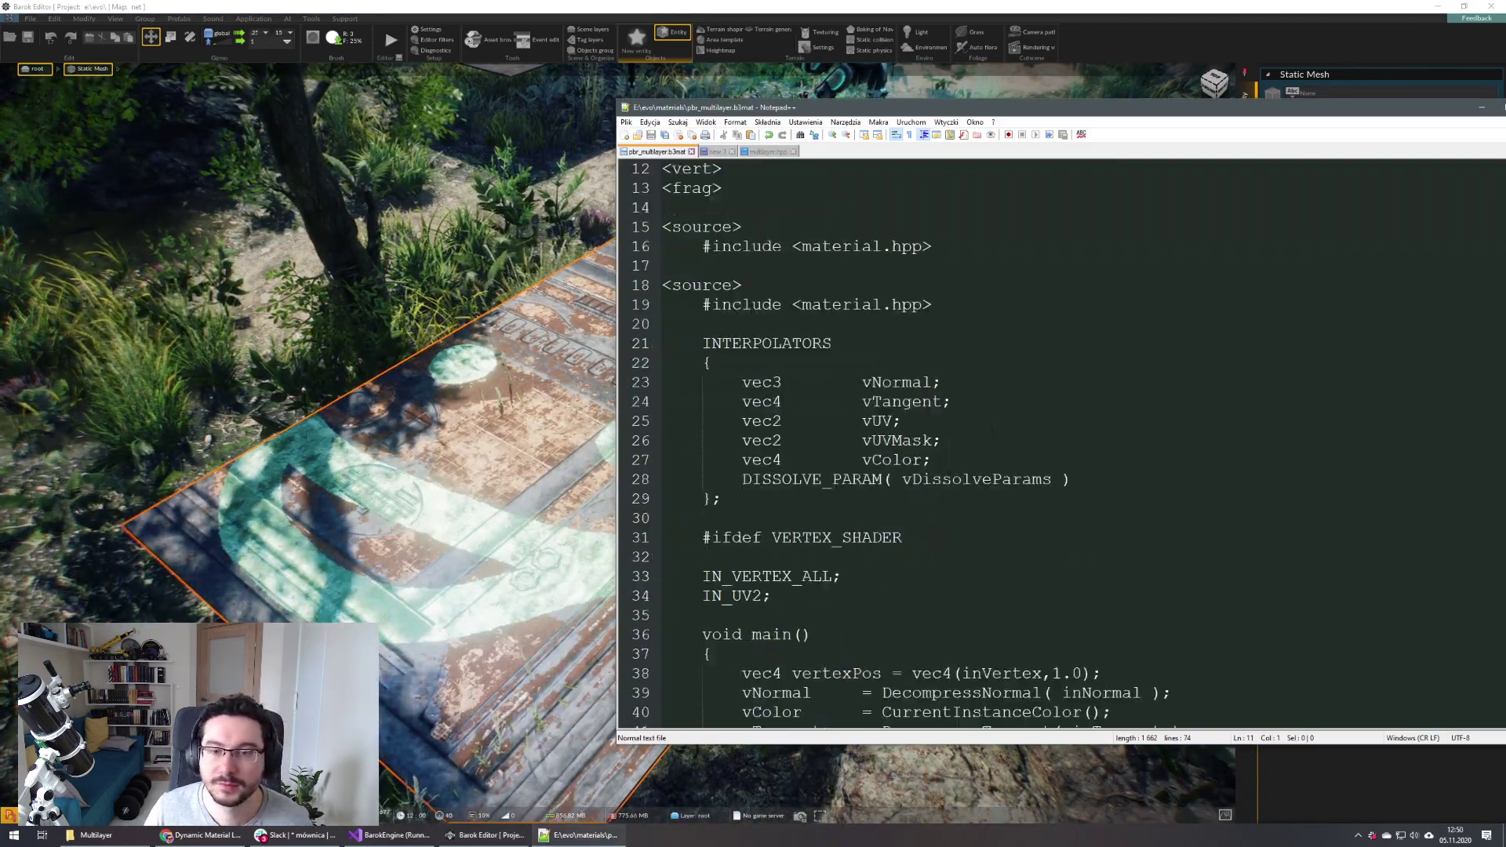
scroll(987, 527, down, 12)
scroll(987, 527, up, 8)
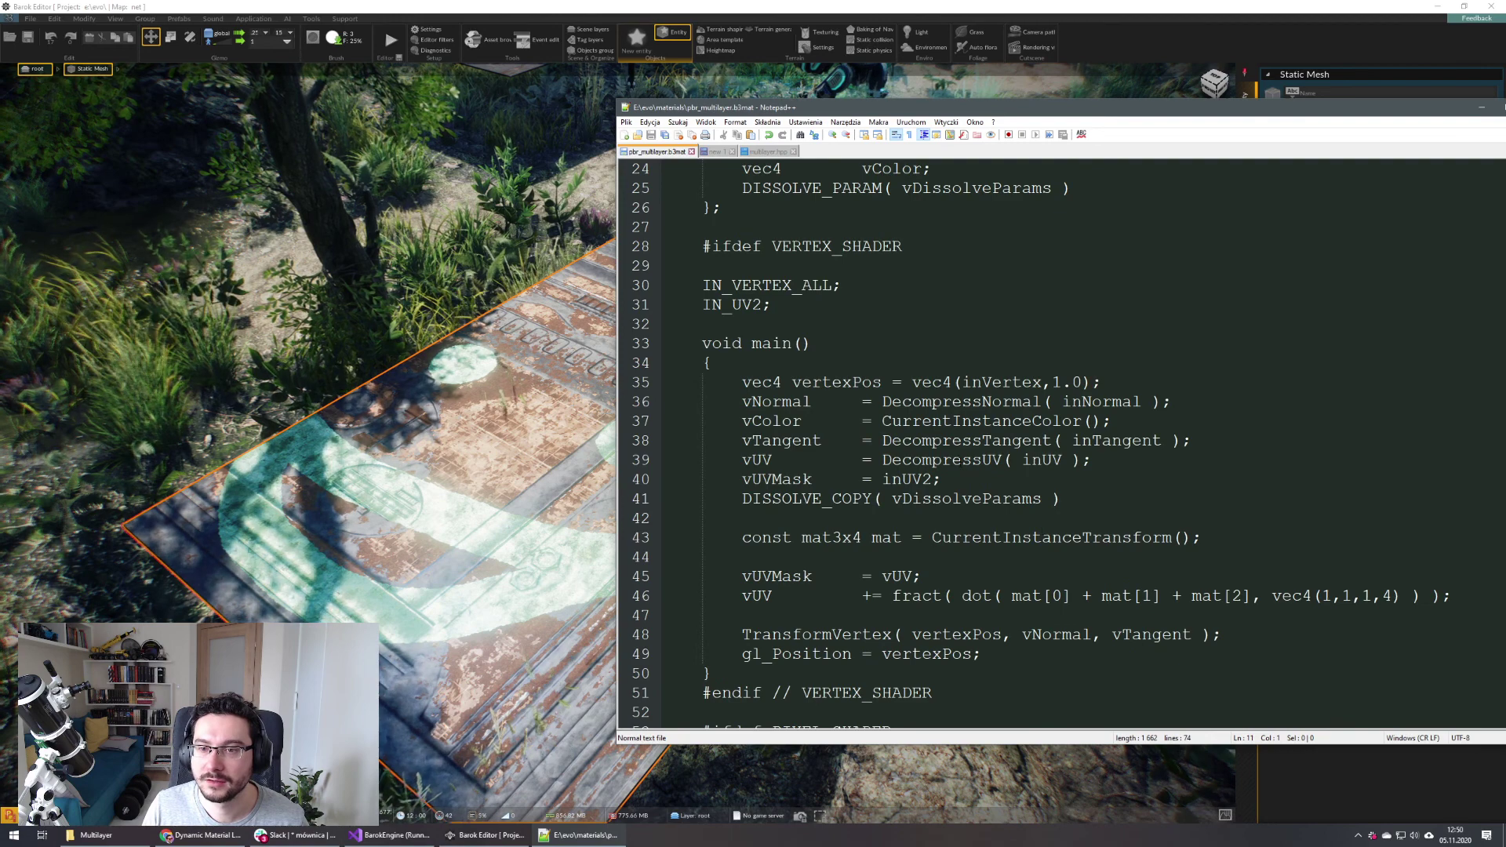
double_click(907, 480)
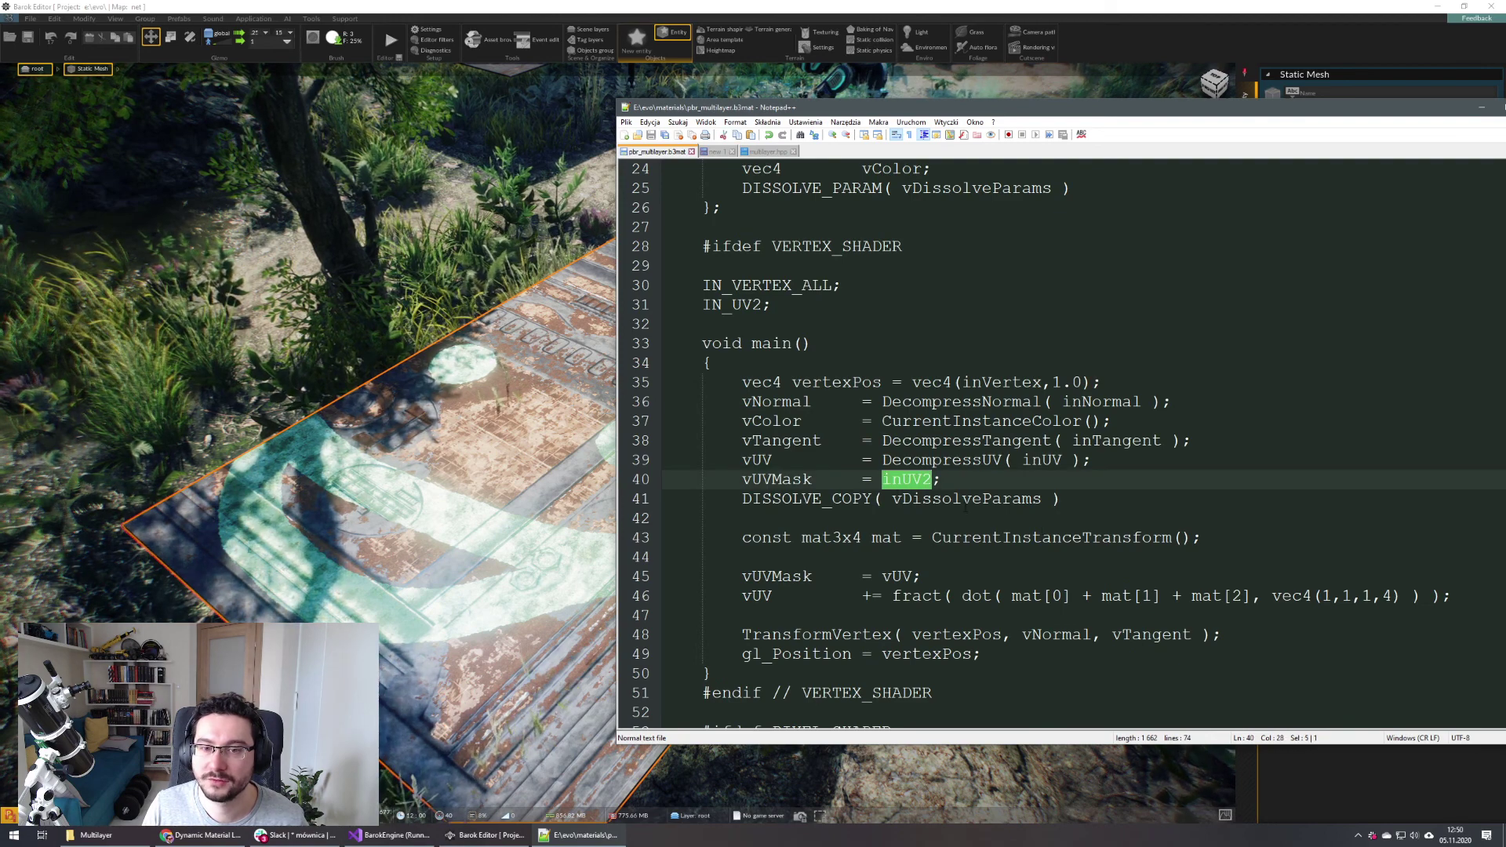
double_click(781, 479)
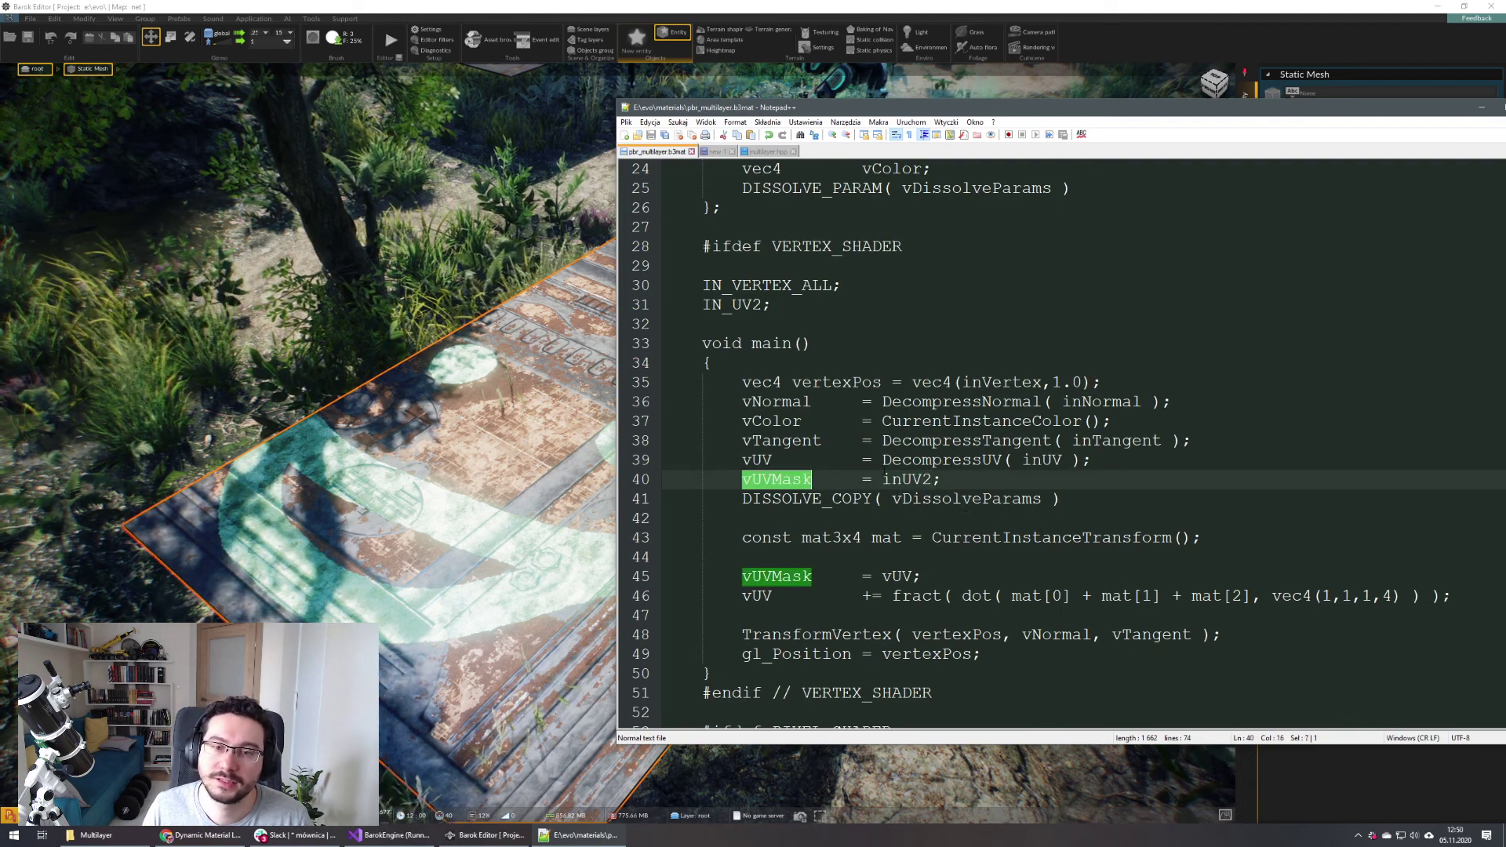
double_click(794, 479)
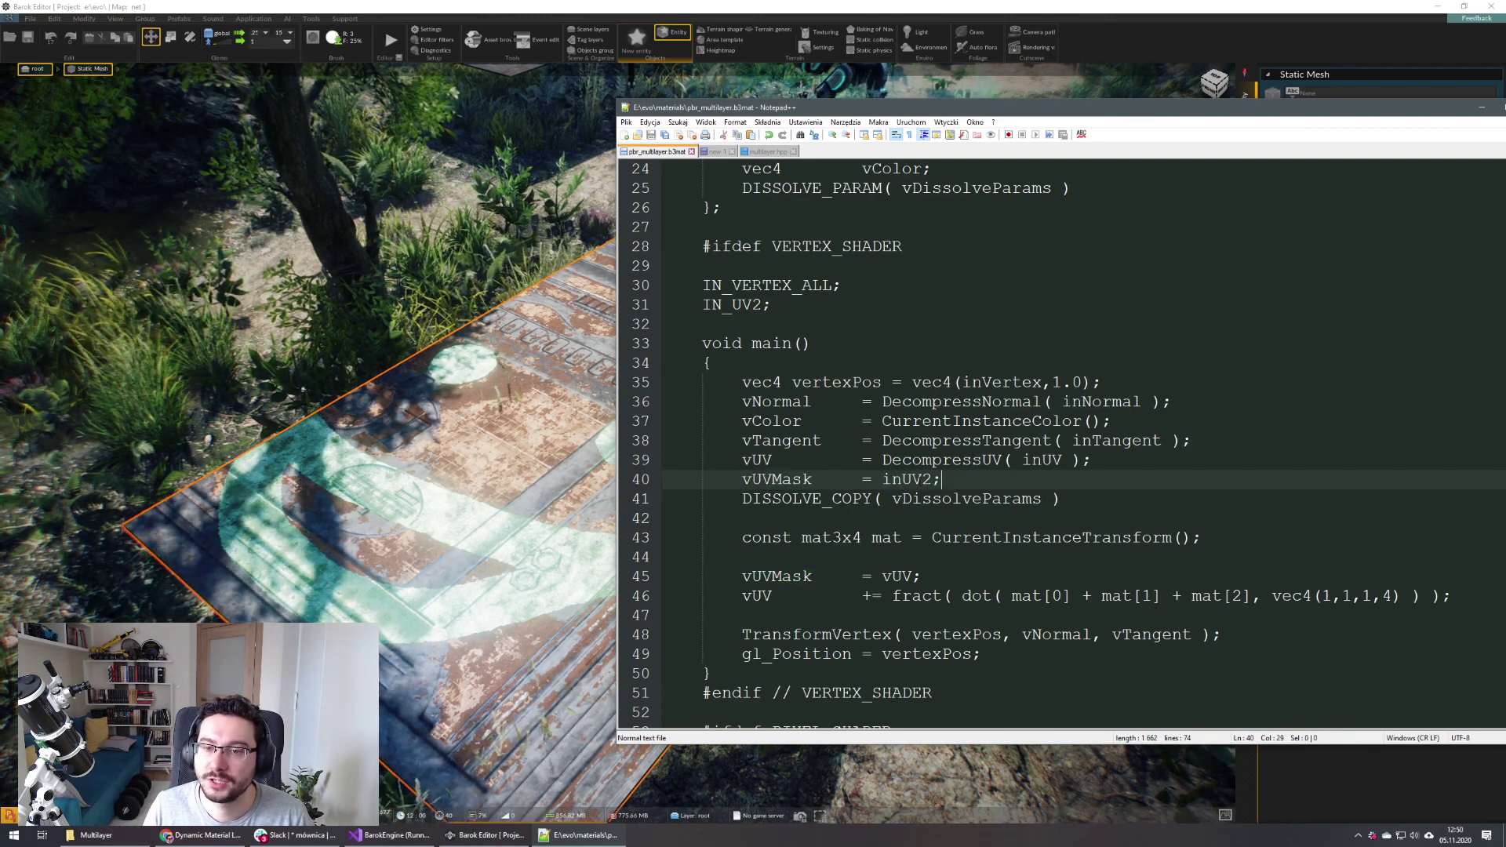
click(960, 482)
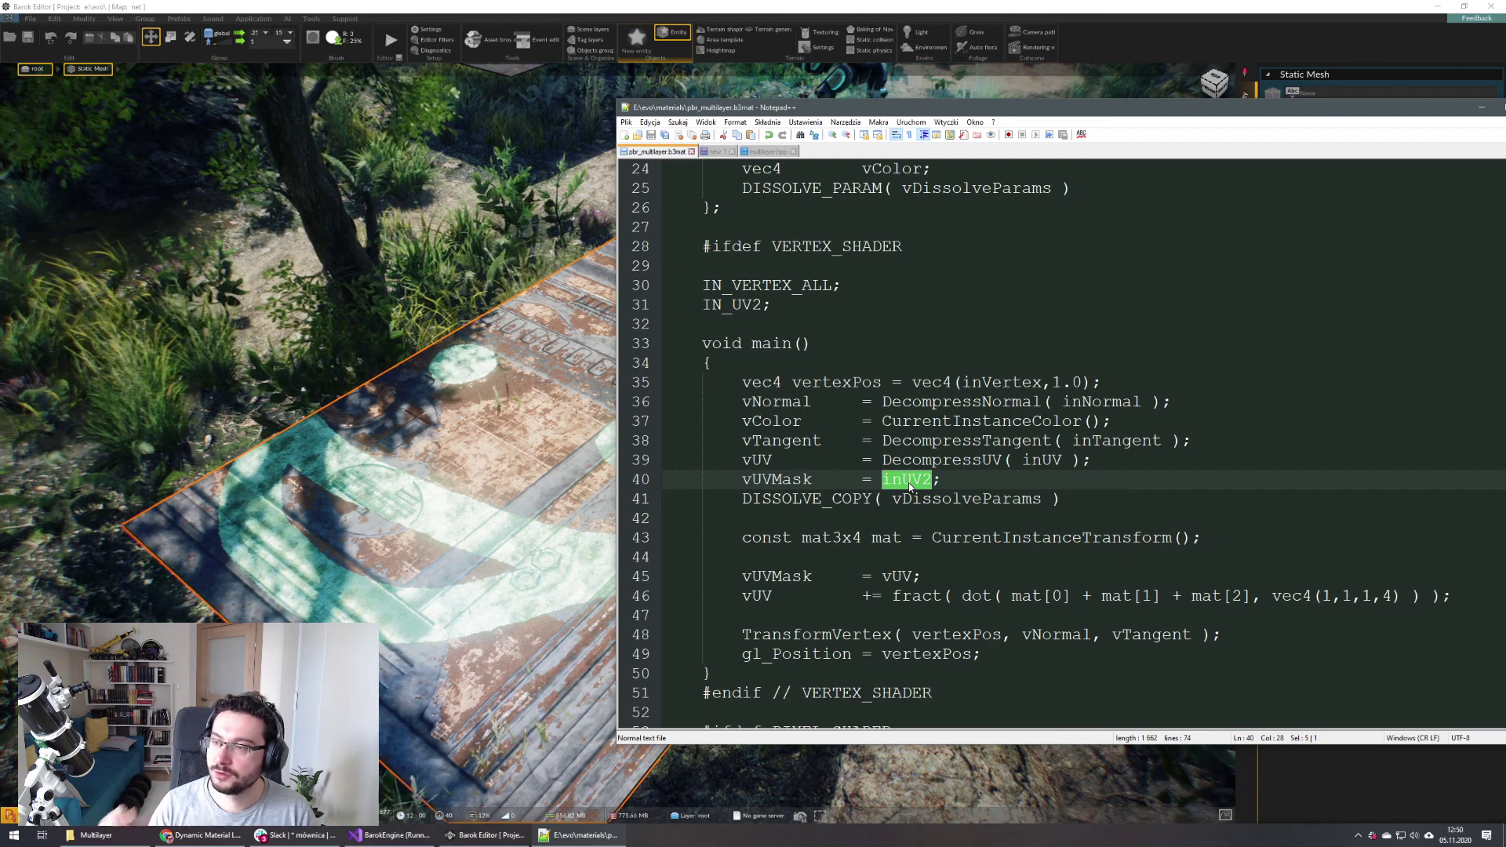
click(941, 460)
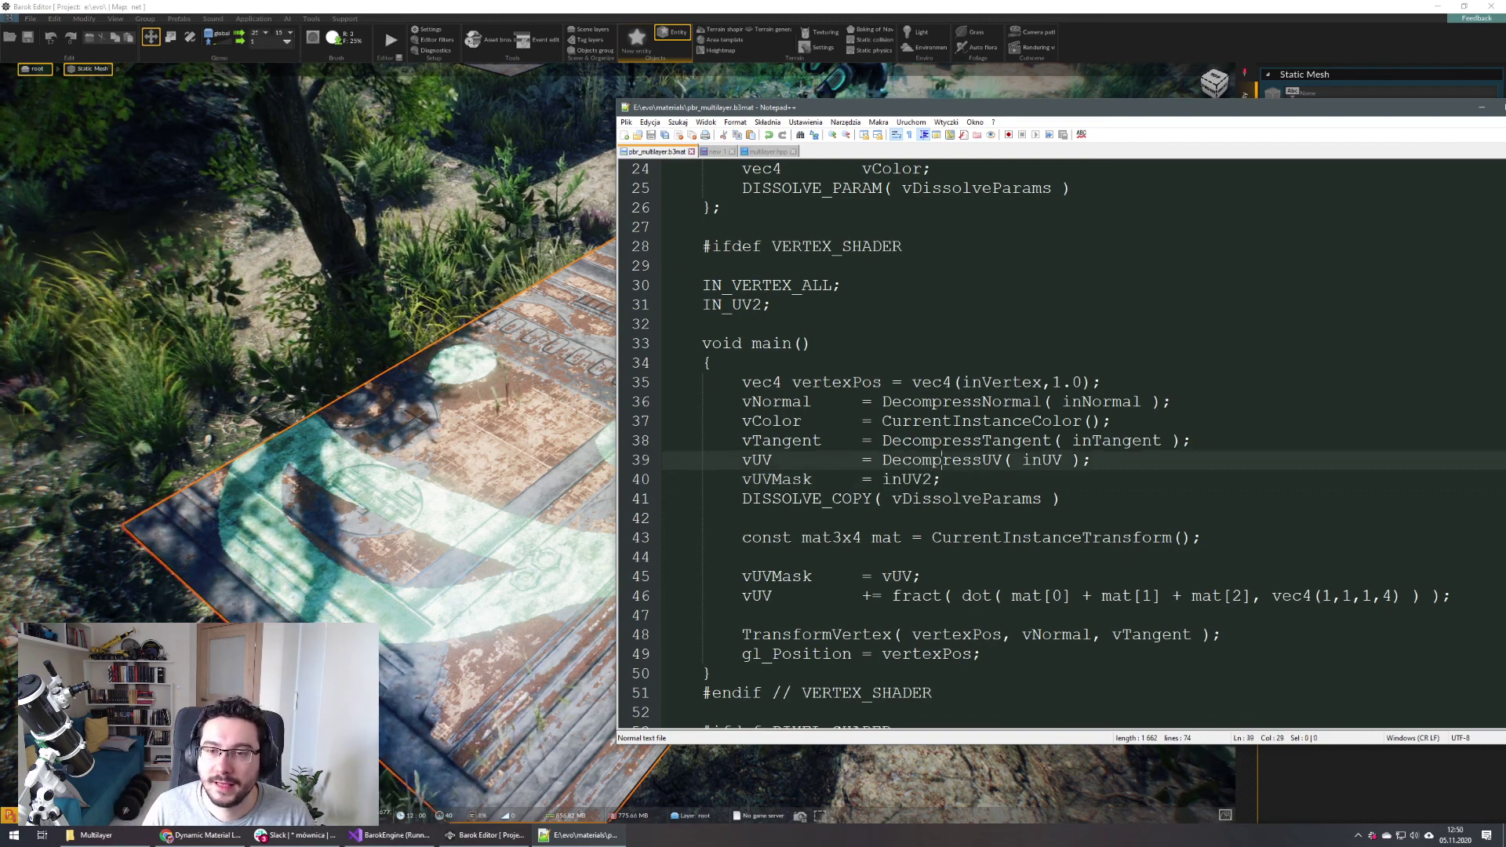
key(Up)
key(Up)
key(Up)
key(Up)
key(Up)
key(Up)
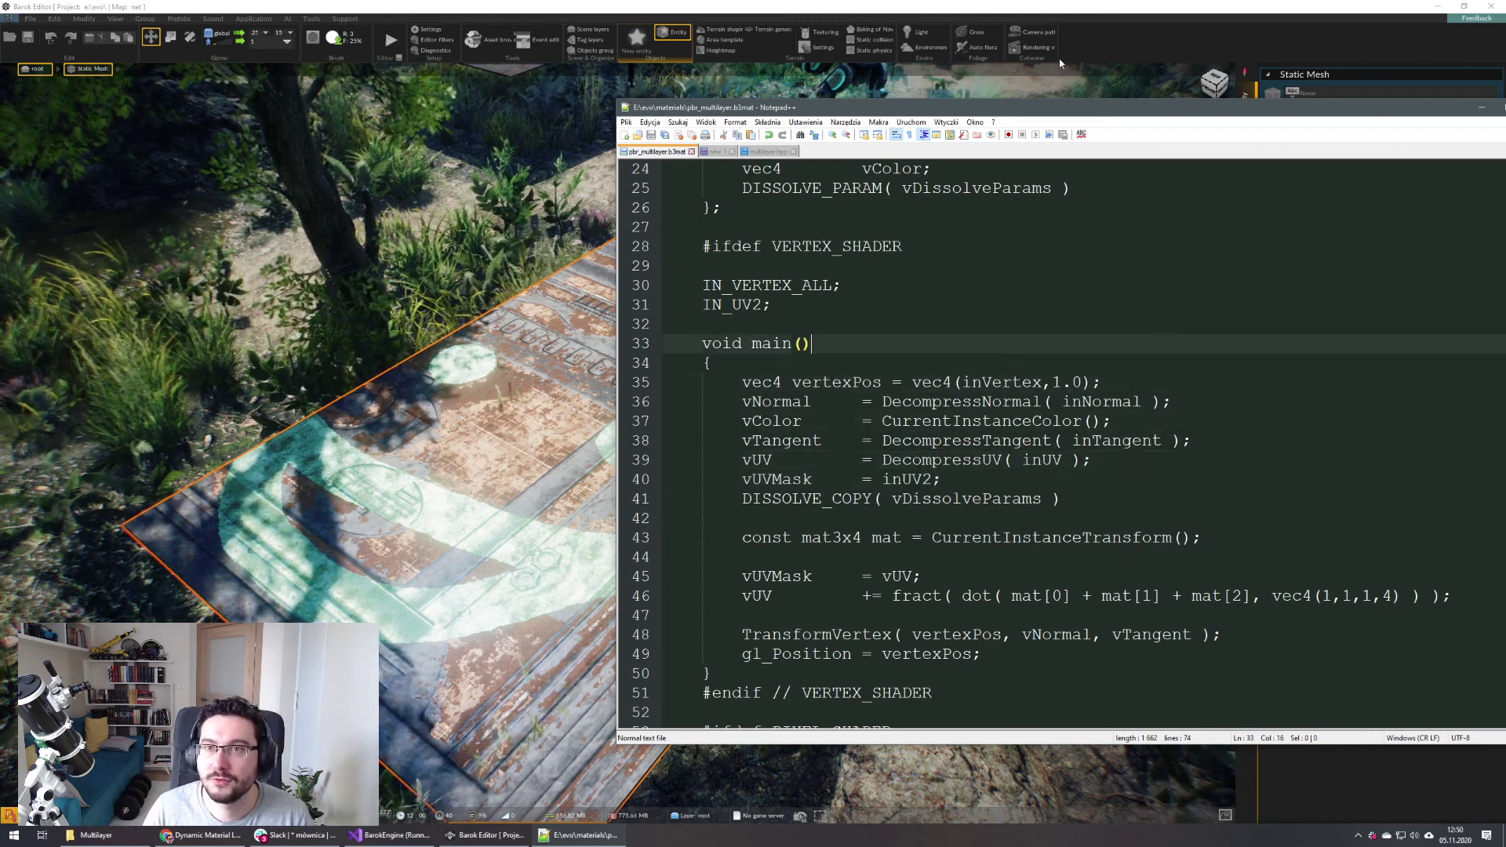
Switch back to Barok Editor and move the selected panel horizontally to about X 21.9, Z 38.2
drag(1086, 112, 963, 130)
click(1079, 6)
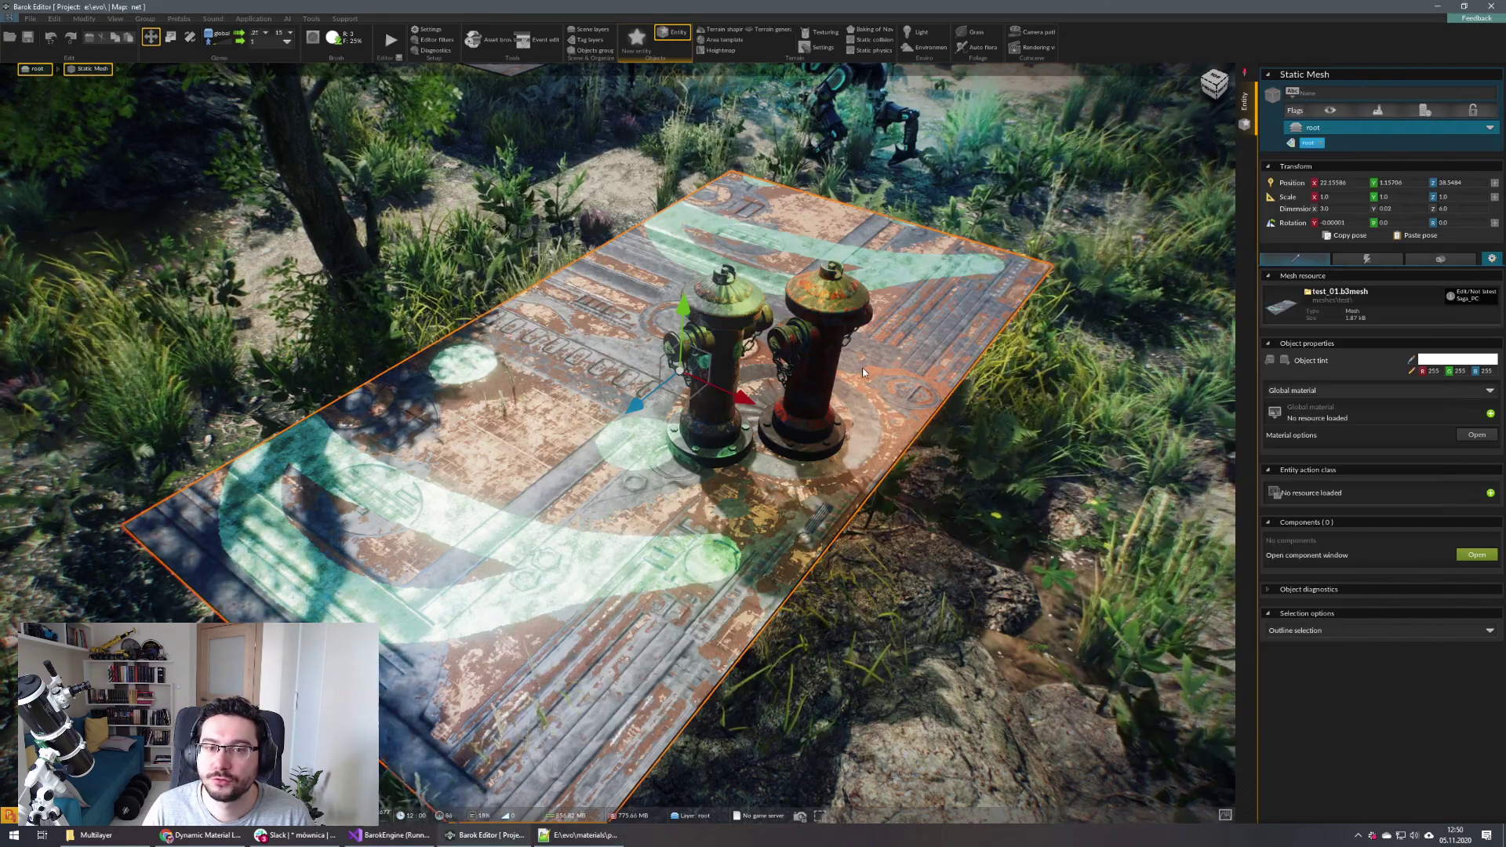
right_drag(989, 407, 731, 419)
drag(722, 390, 721, 343)
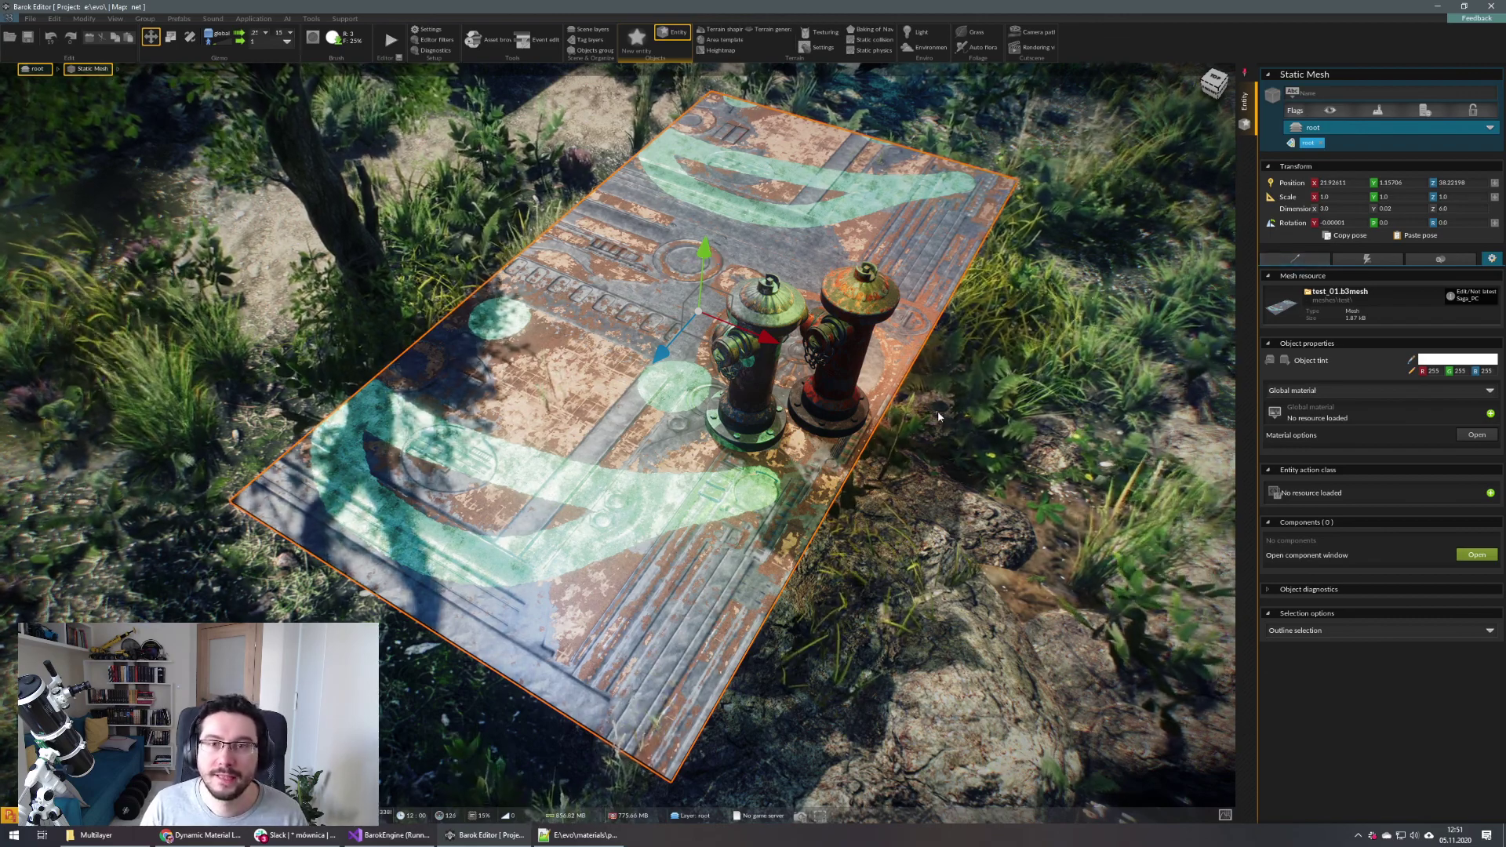
Duplicate the green multilayer fire hydrant and position the copy beside the original on the panel
click(948, 541)
right_drag(948, 541, 662, 282)
click(397, 416)
mouse_move(609, 360)
right_down()
mouse_move(525, 325)
mouse_move(609, 361)
right_up()
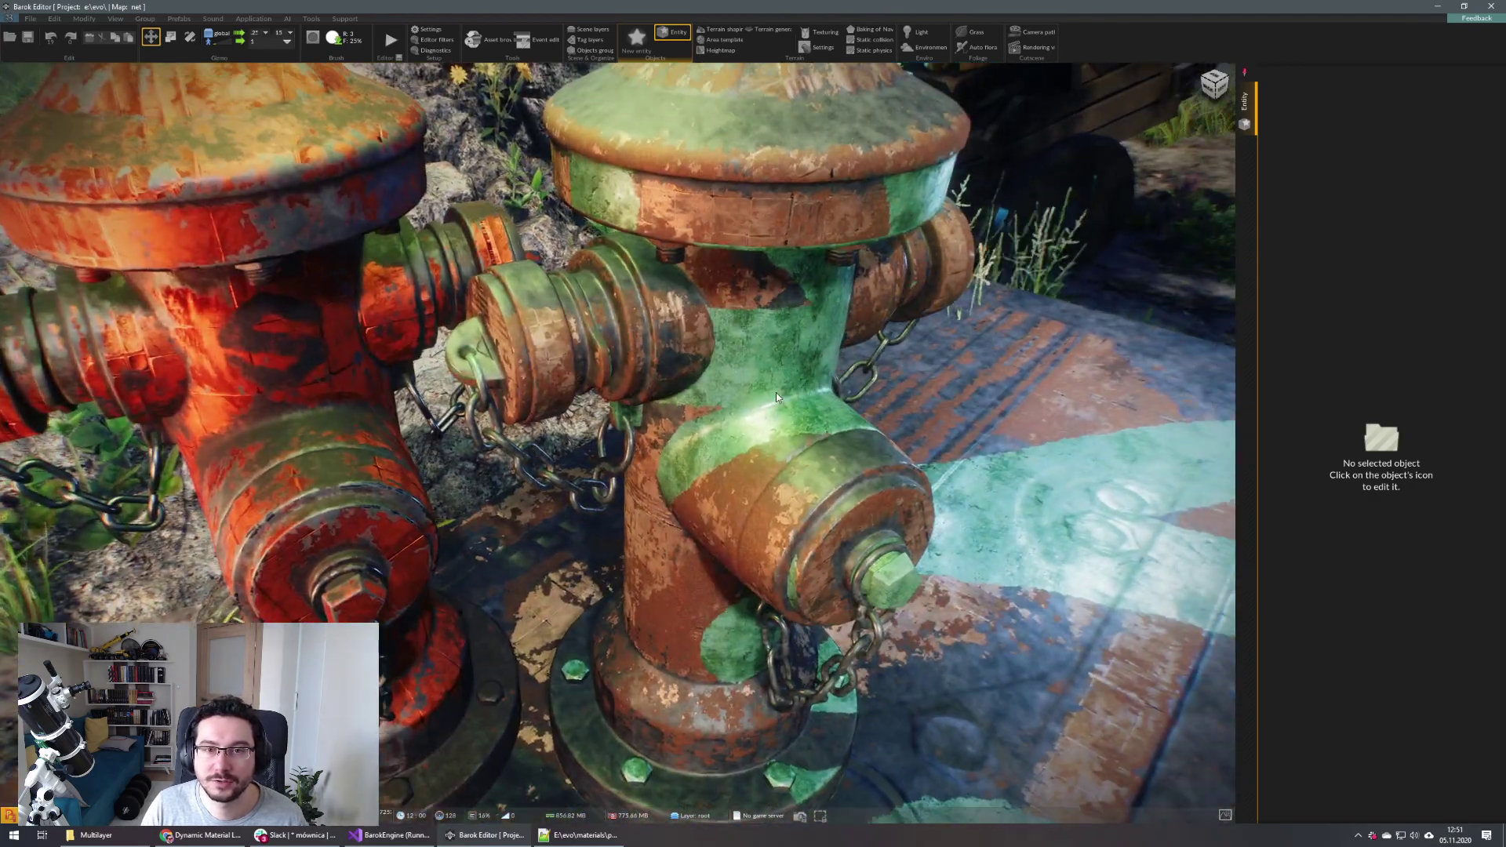
click(775, 392)
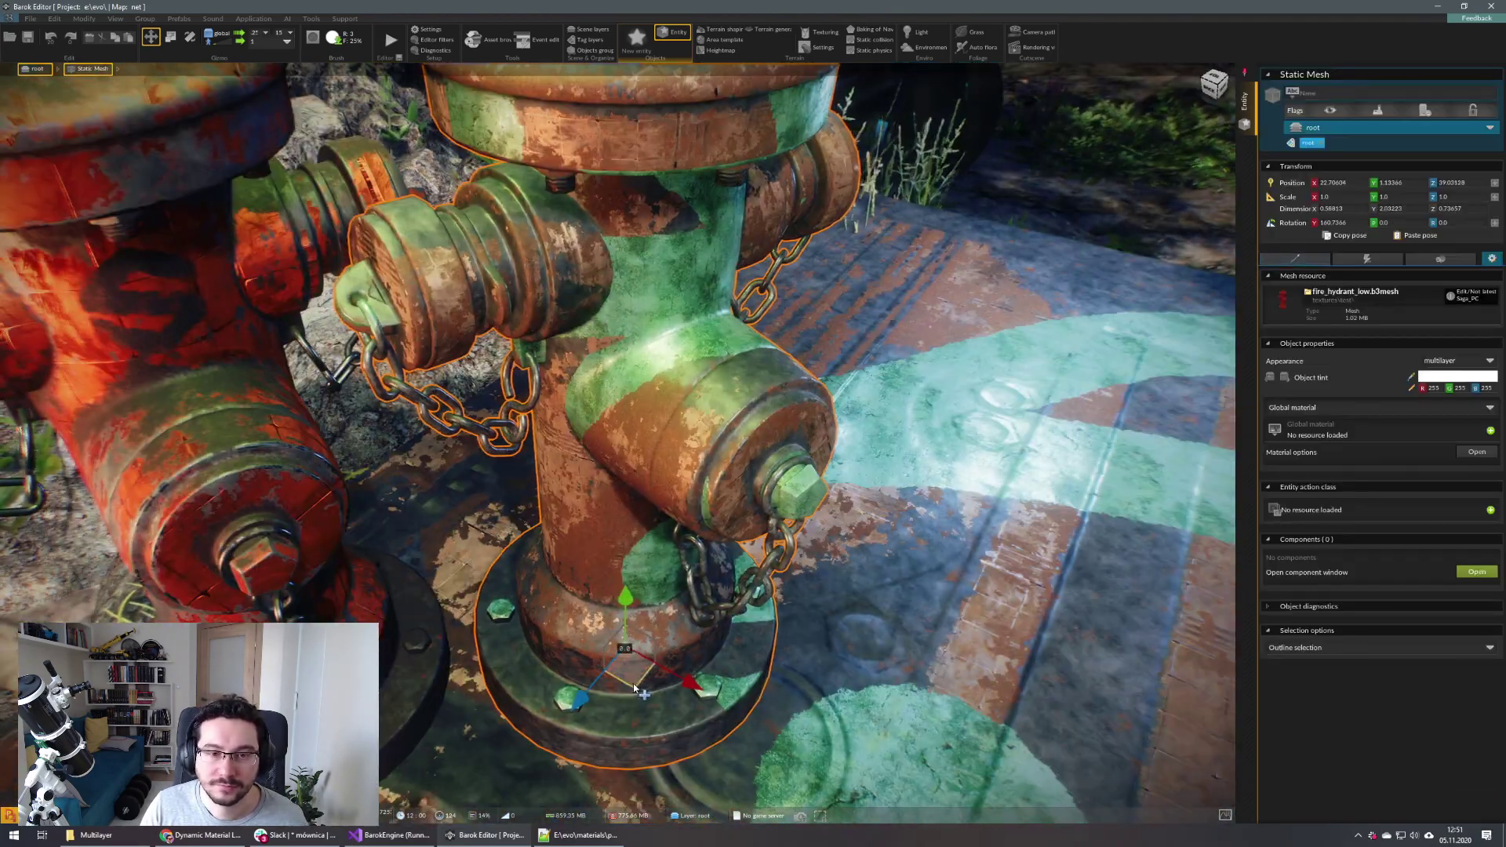
shift+drag(639, 687, 801, 671)
right_drag(801, 671, 863, 612)
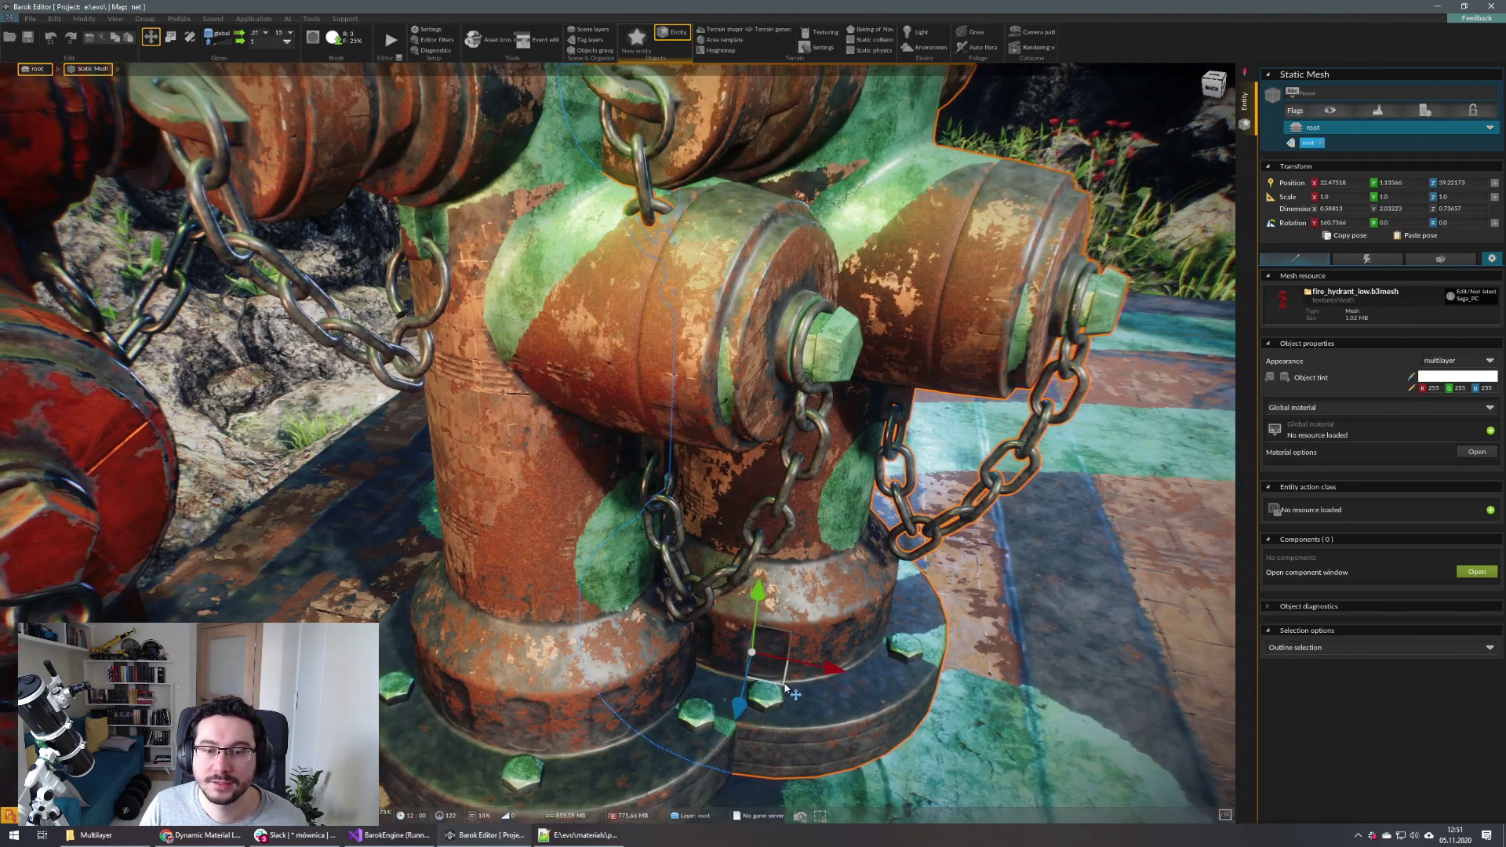
drag(787, 688, 806, 664)
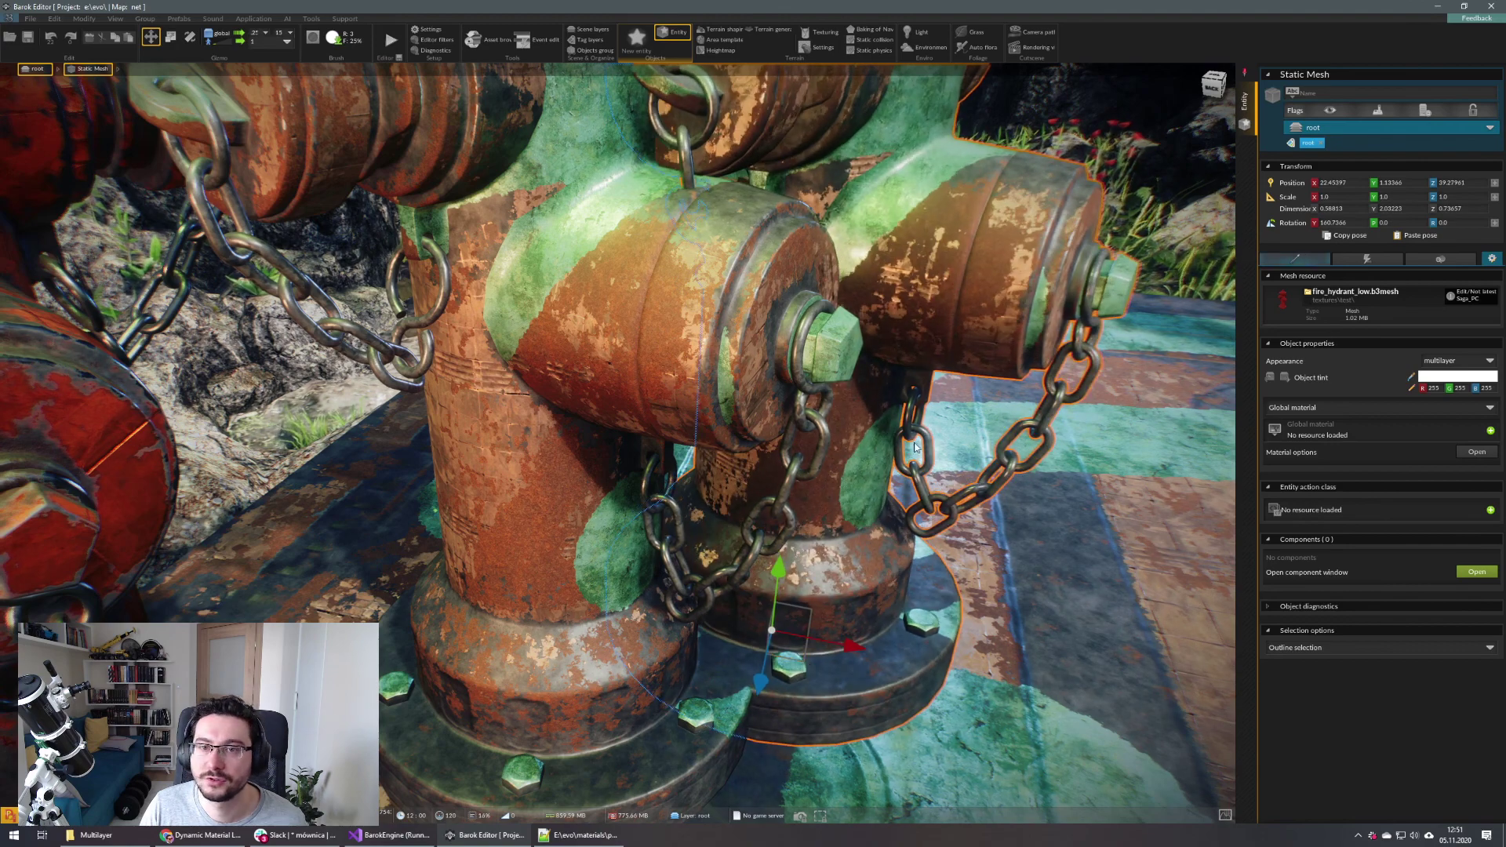
Compare the neighbouring multilayer hydrants on the panel and delete the duplicated one
right_drag(914, 447, 867, 318)
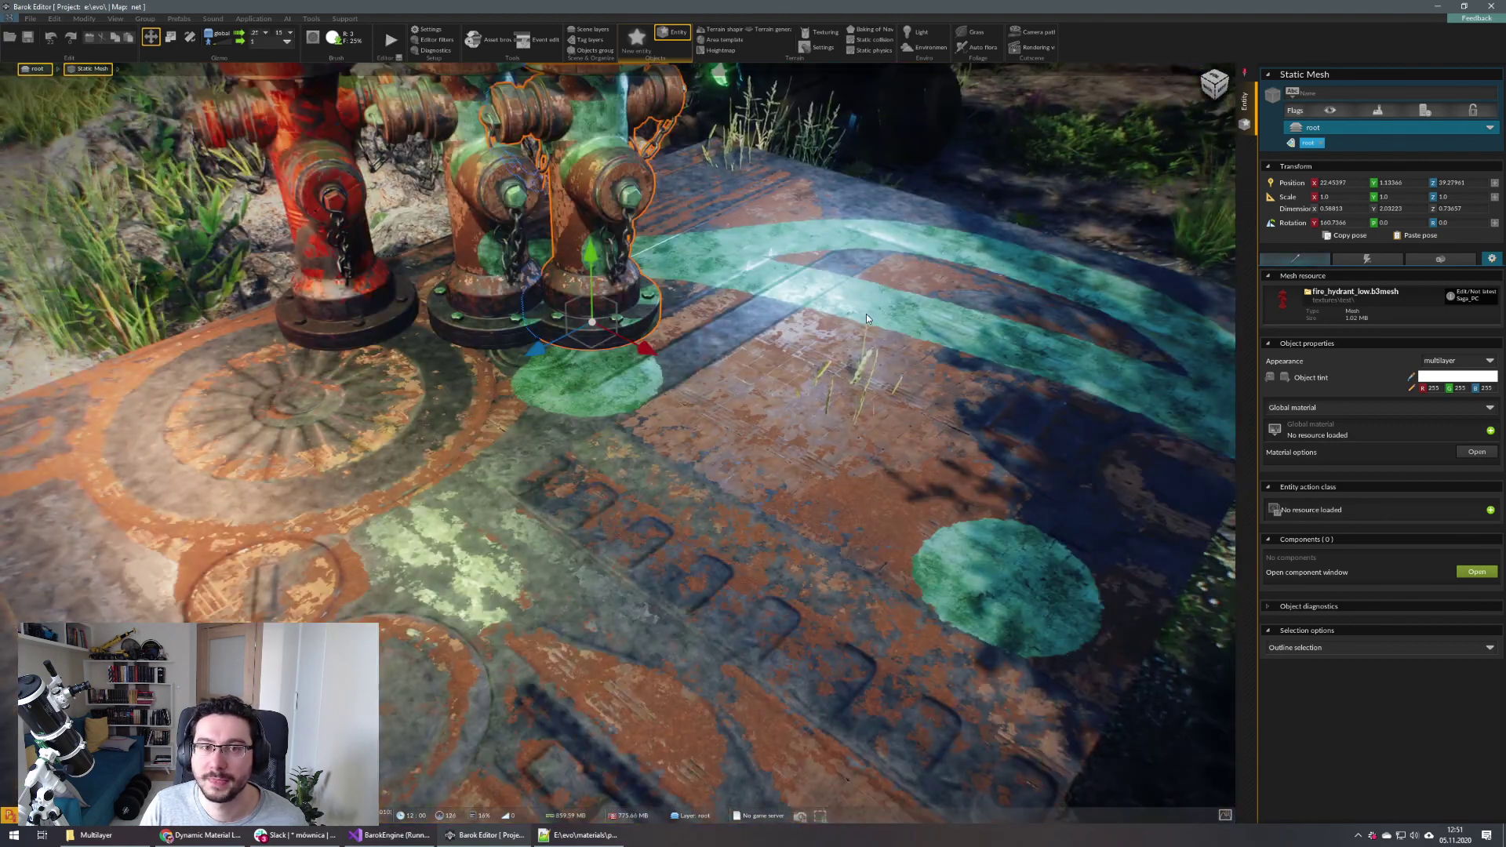
middle_drag(867, 315, 975, 339)
click(975, 340)
click(742, 429)
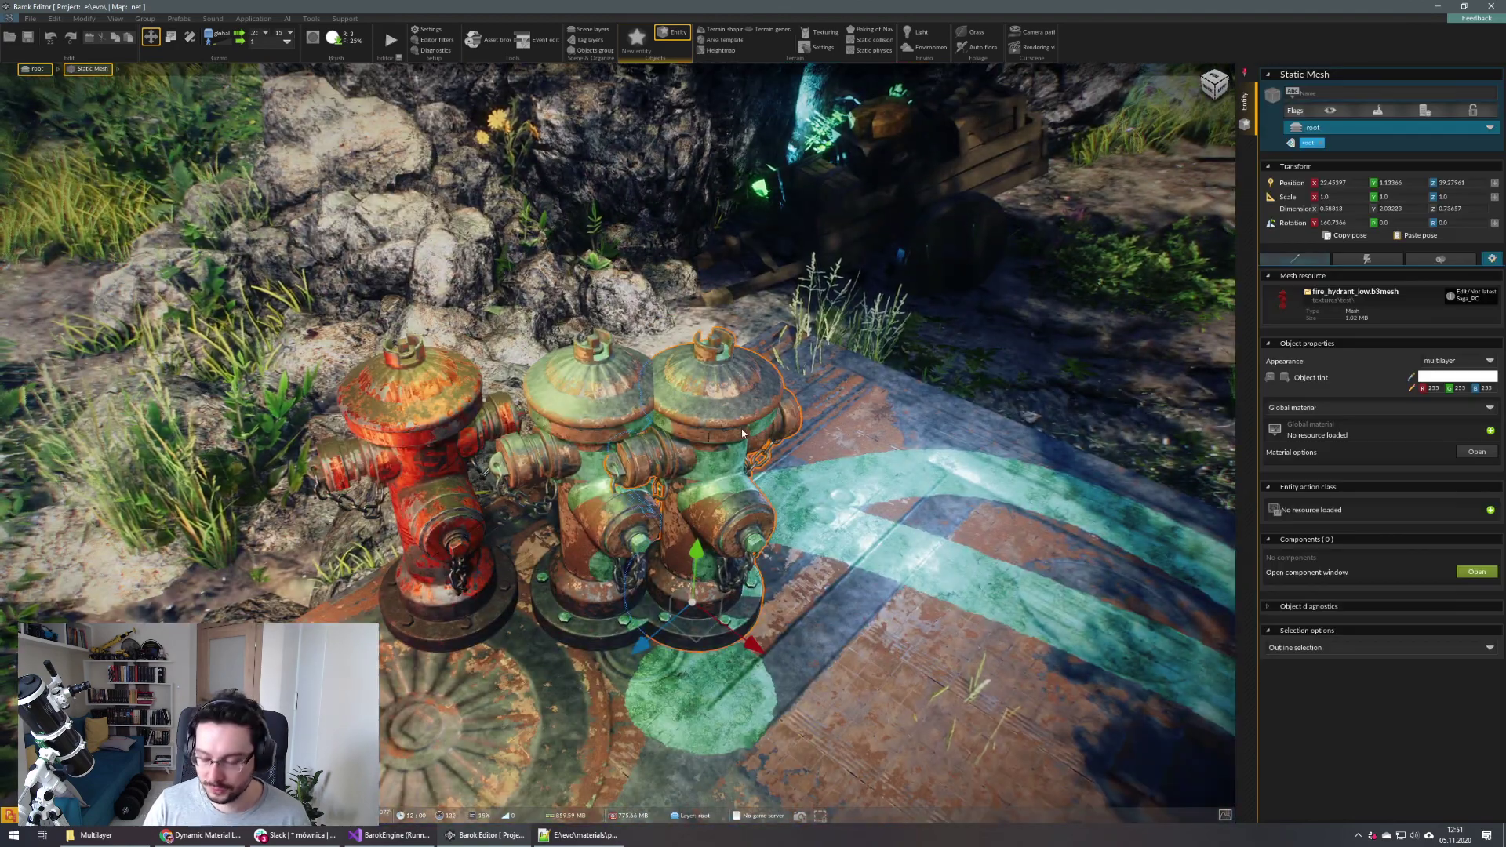
key(Delete)
key(Return)
right_drag(742, 431, 753, 377)
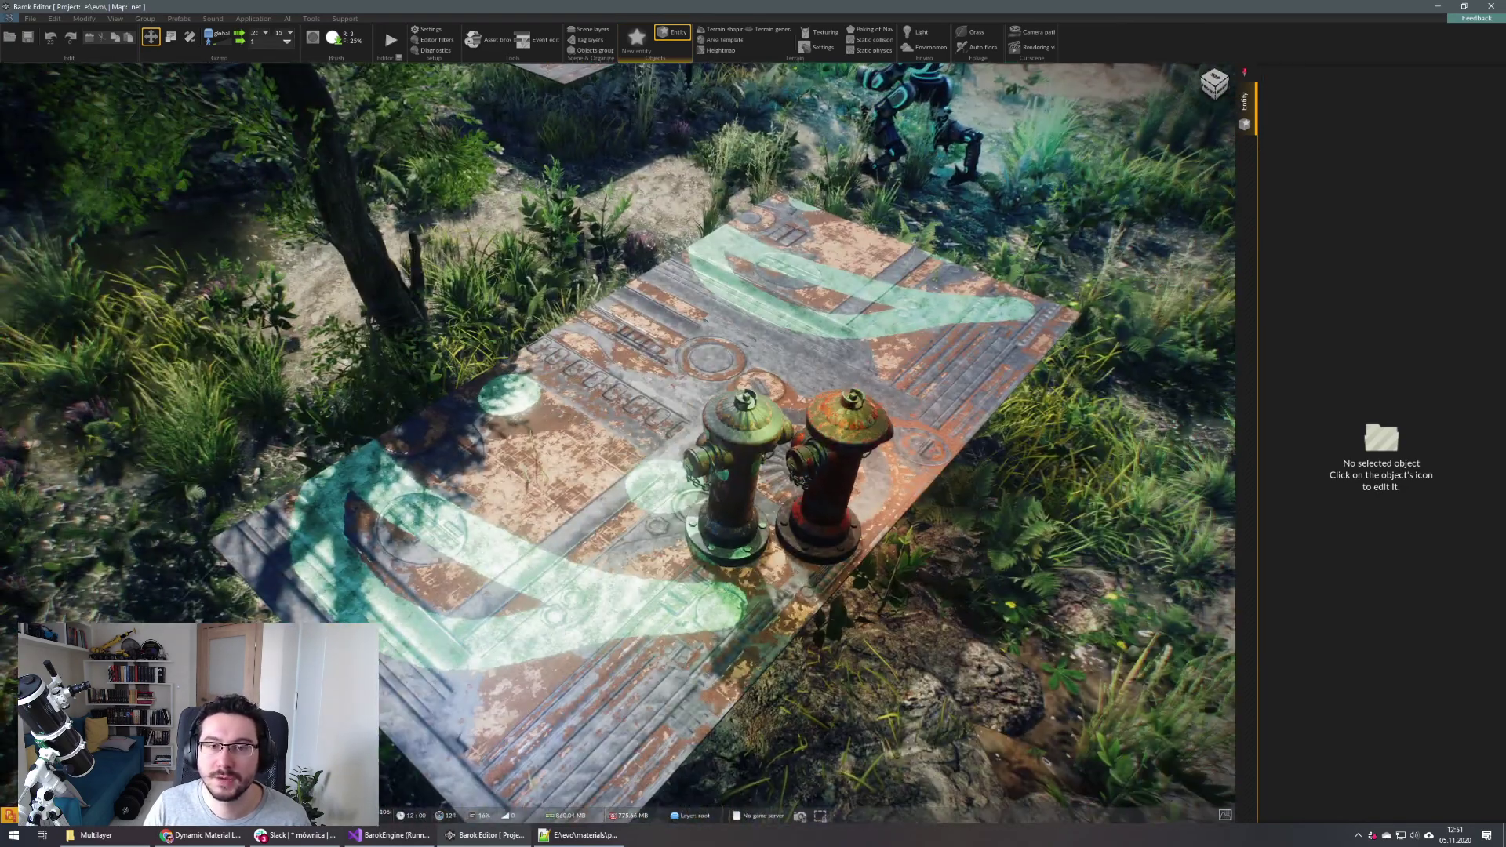
right_drag(902, 391, 965, 391)
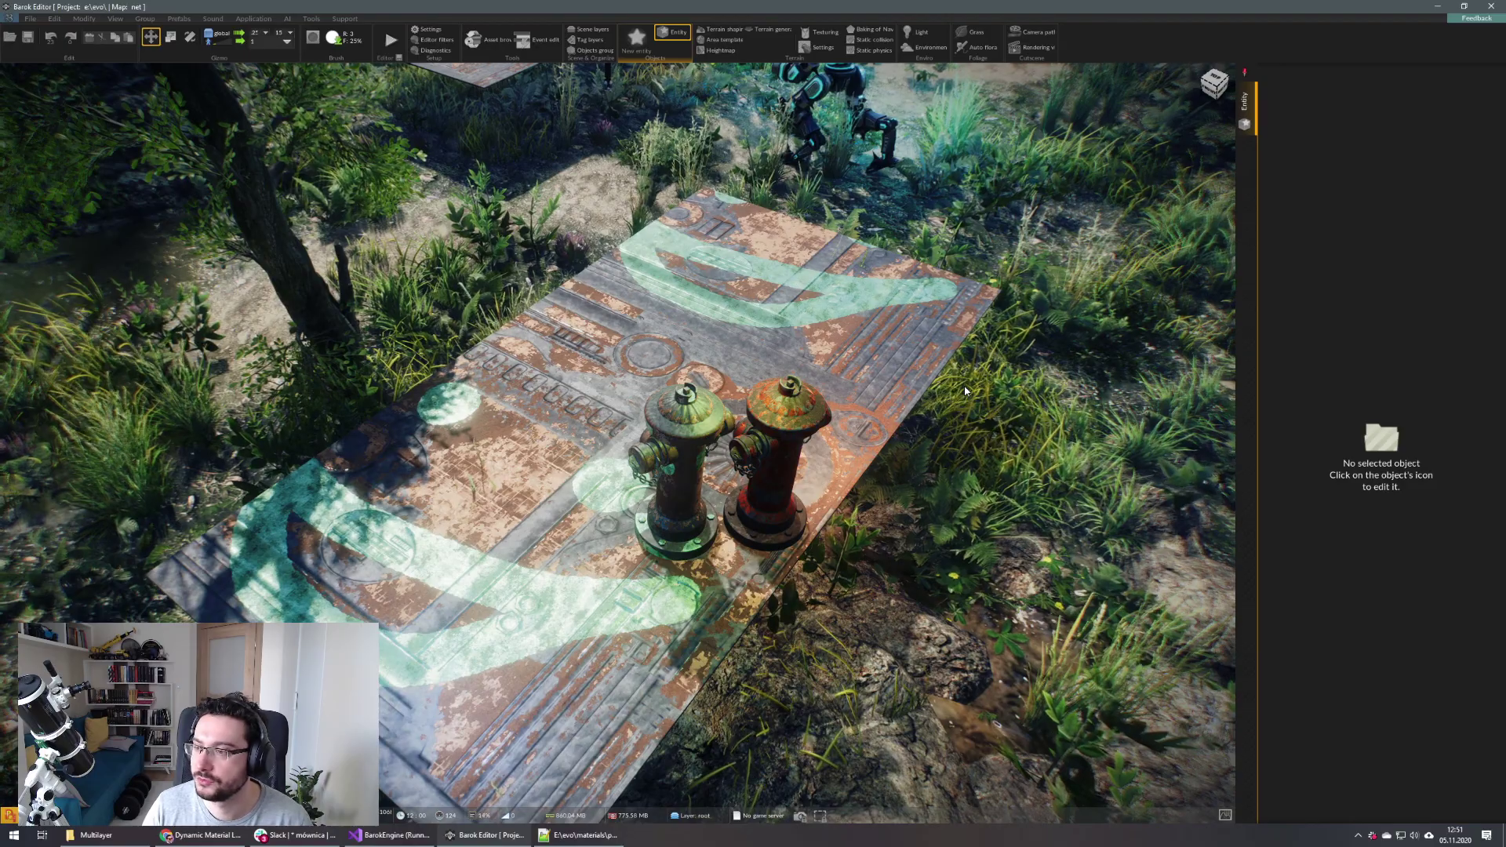
Examine the multilayer blending on the panel and the two fire hydrants from a distance and close up
right_drag(869, 397, 766, 542)
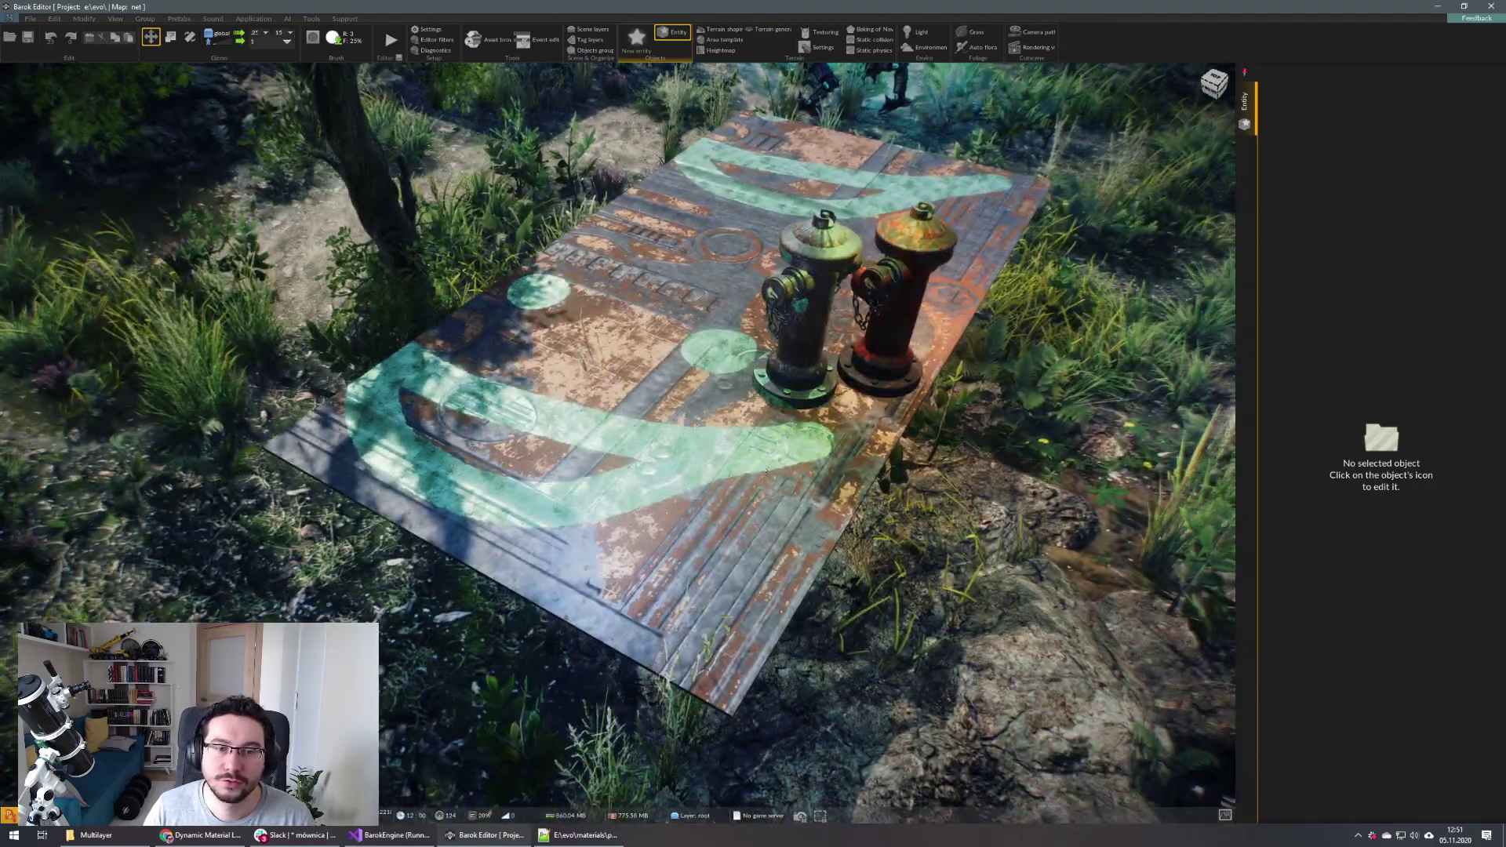
right_drag(766, 471, 541, 408)
mouse_move(753, 392)
right_down()
mouse_move(797, 477)
mouse_move(775, 387)
right_up()
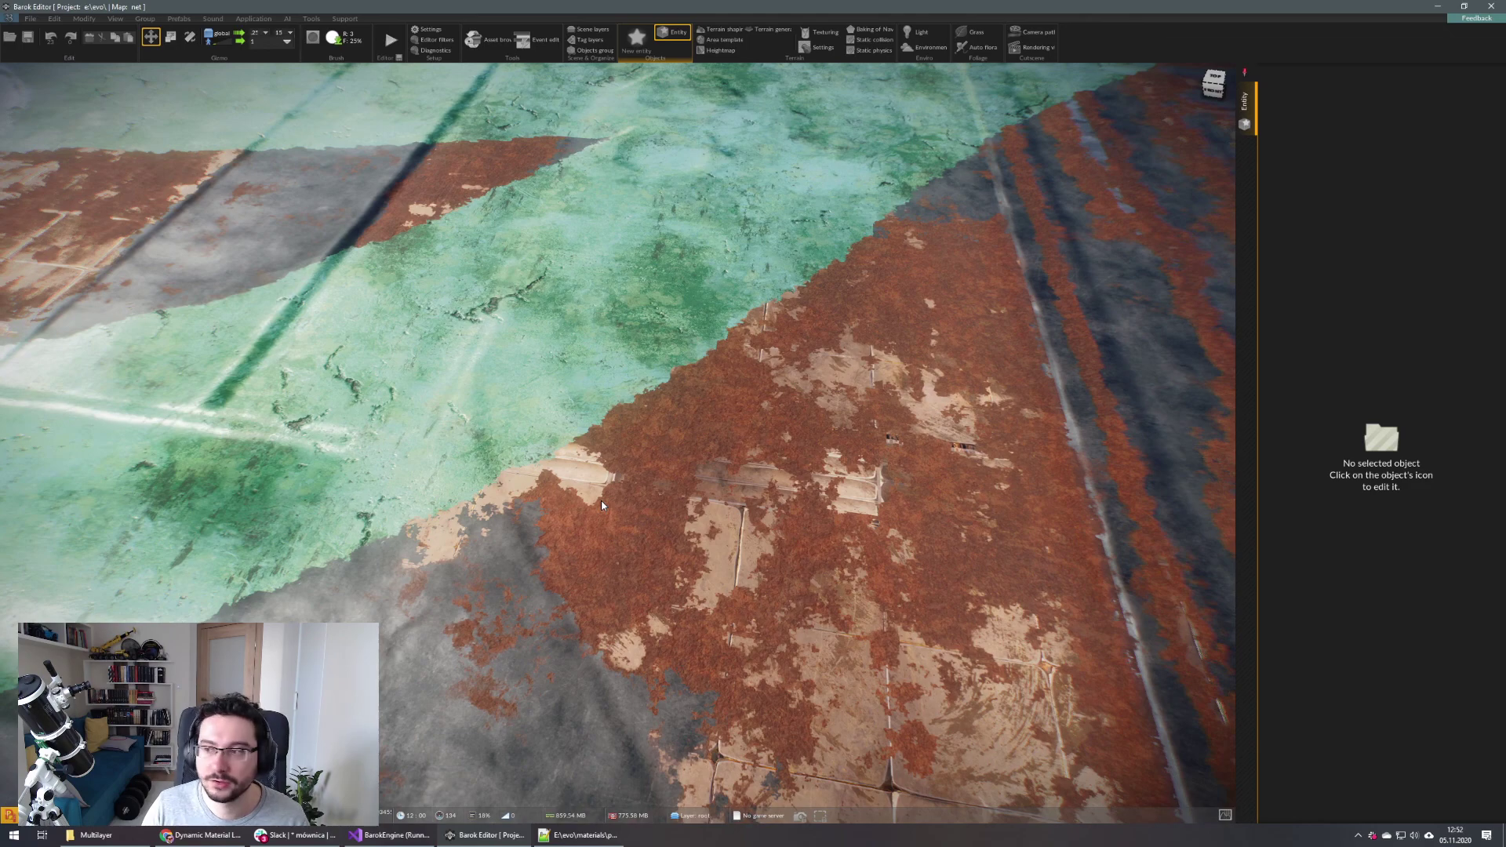
right_drag(602, 505, 706, 314)
key(s)
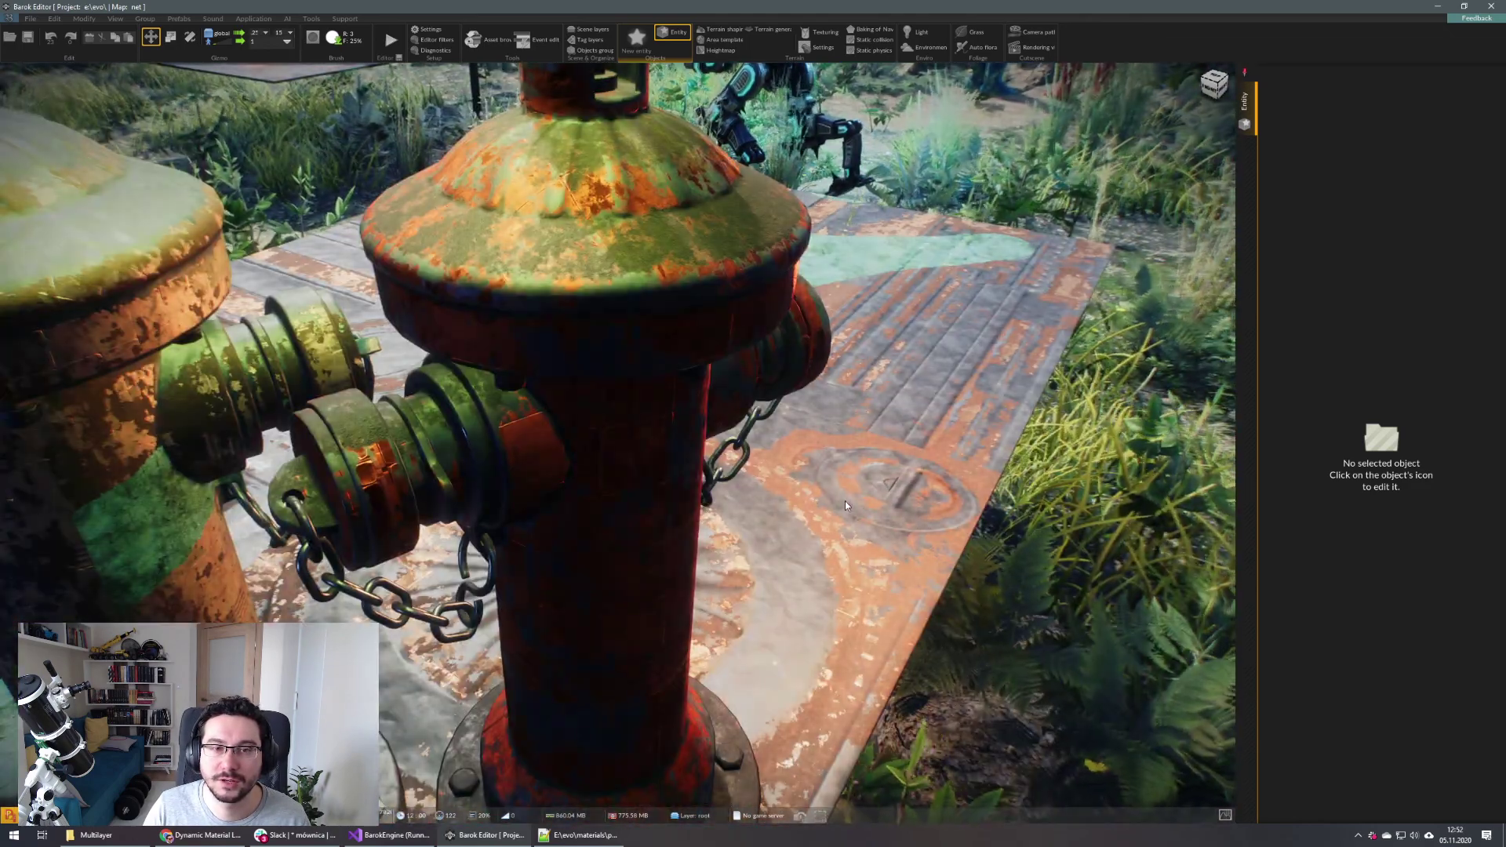
key(w)
key(a)
key(s)
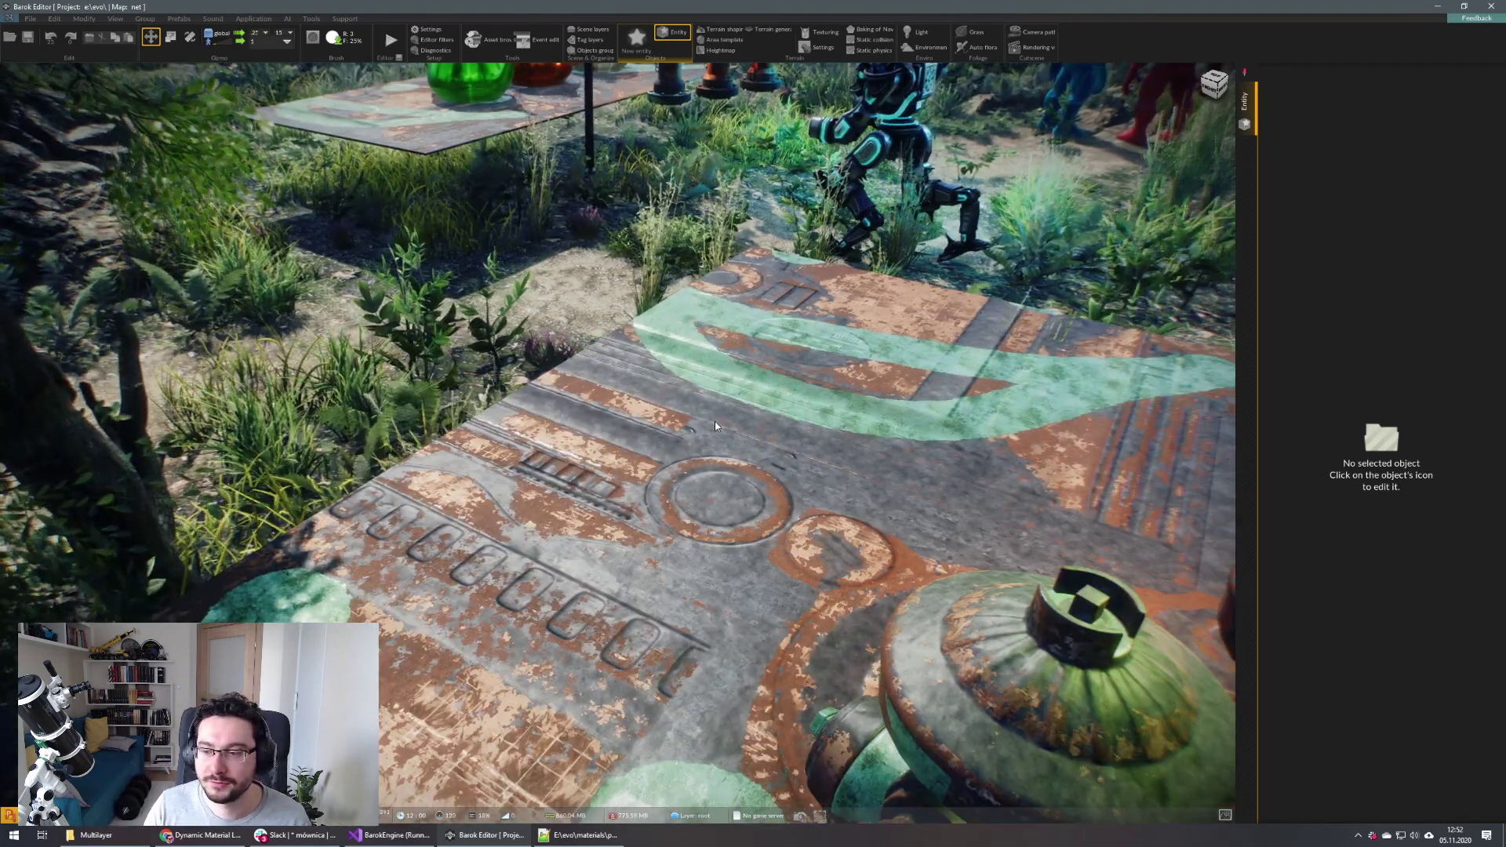
key(s)
right_drag(713, 421, 713, 463)
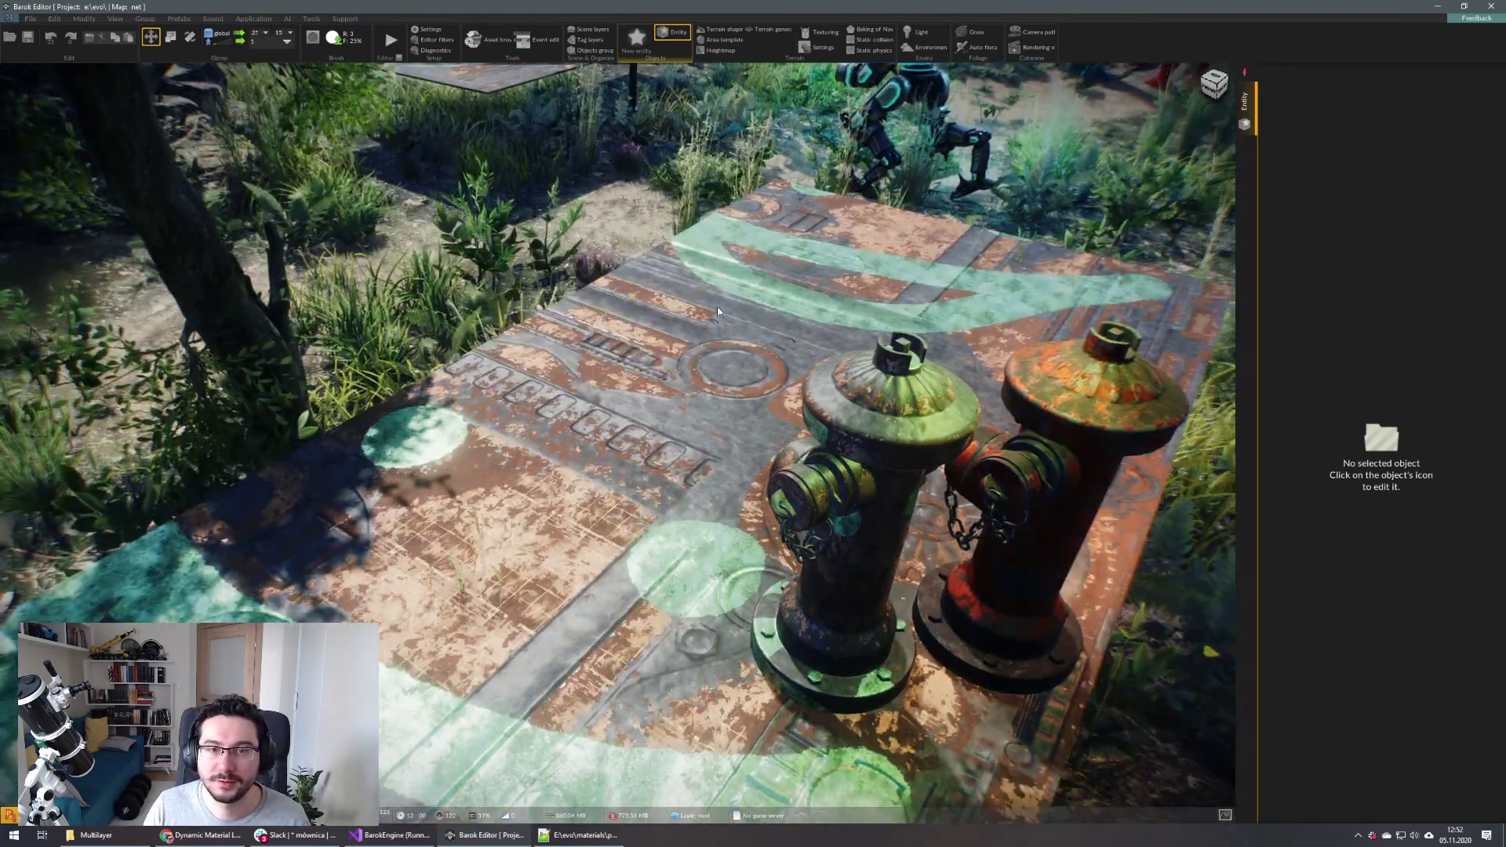
Open the multilayer_test mask from the panel's pbr_multilayer material in the Multilayer Mask editor
click(713, 421)
click(1479, 434)
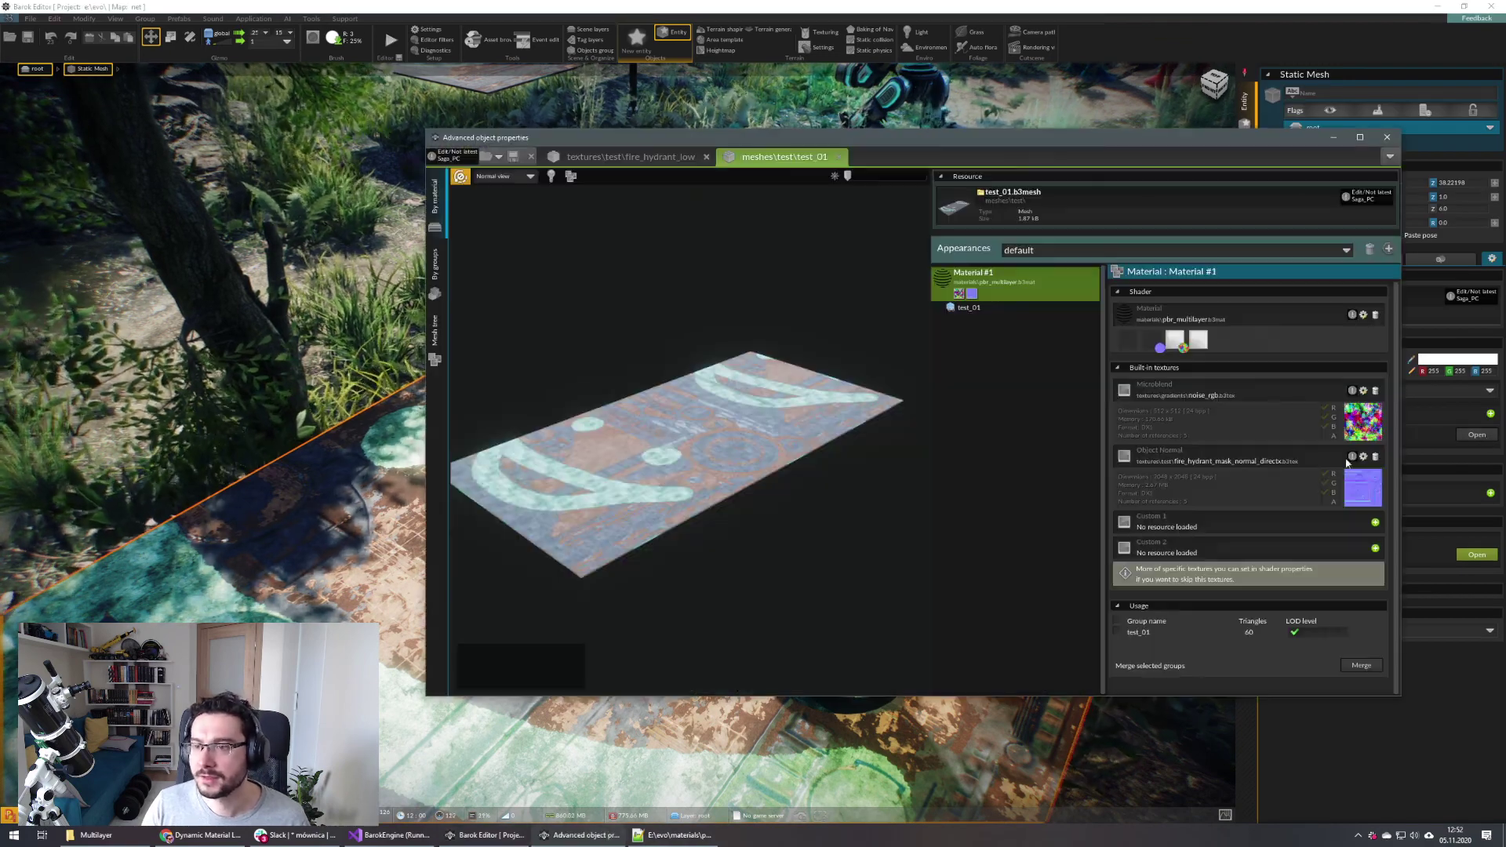
click(1351, 316)
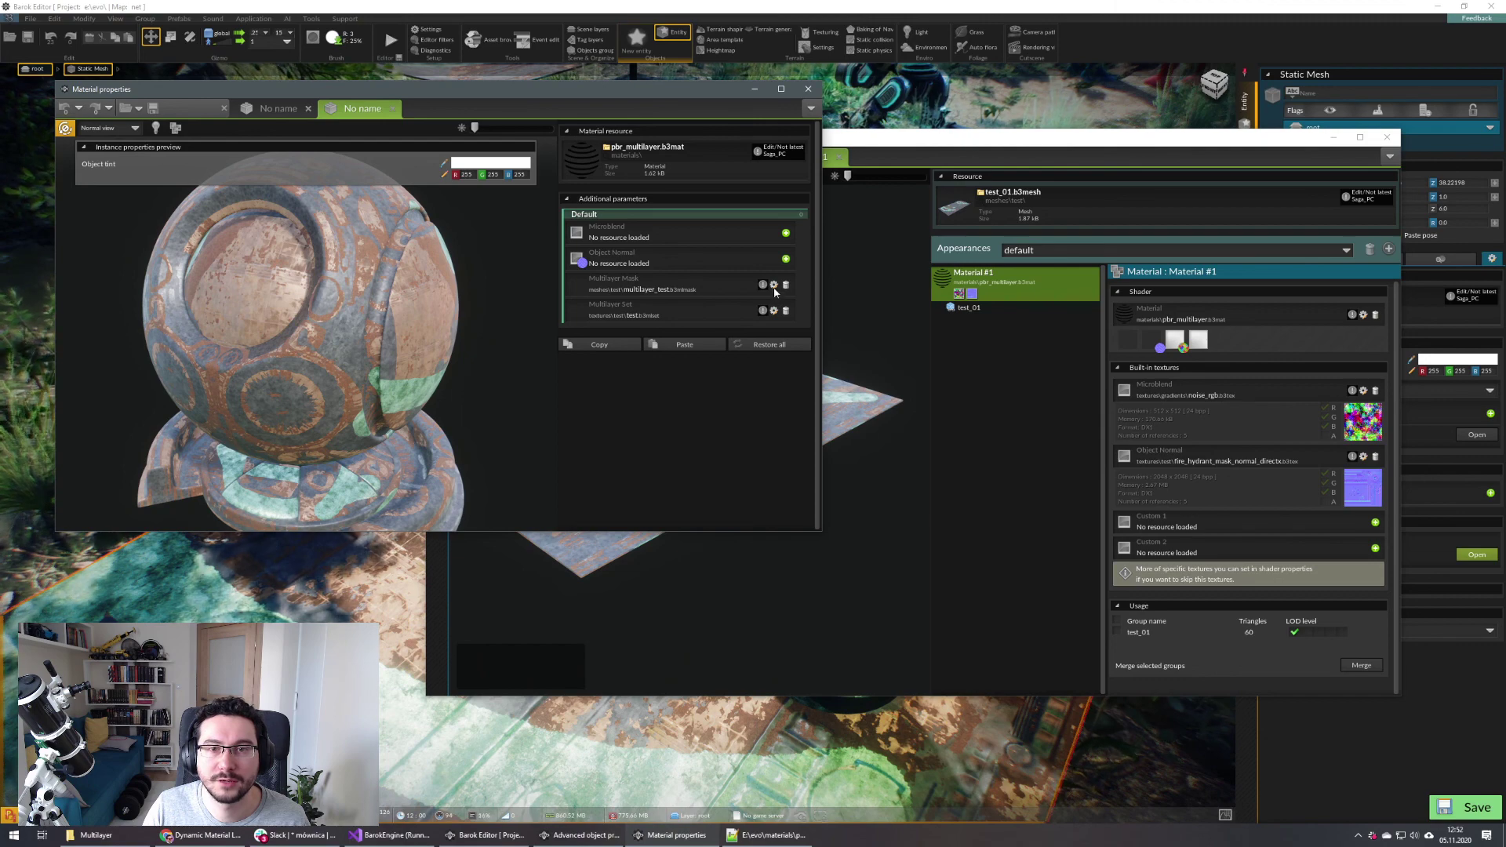
click(773, 287)
drag(1219, 33, 769, 57)
click(808, 92)
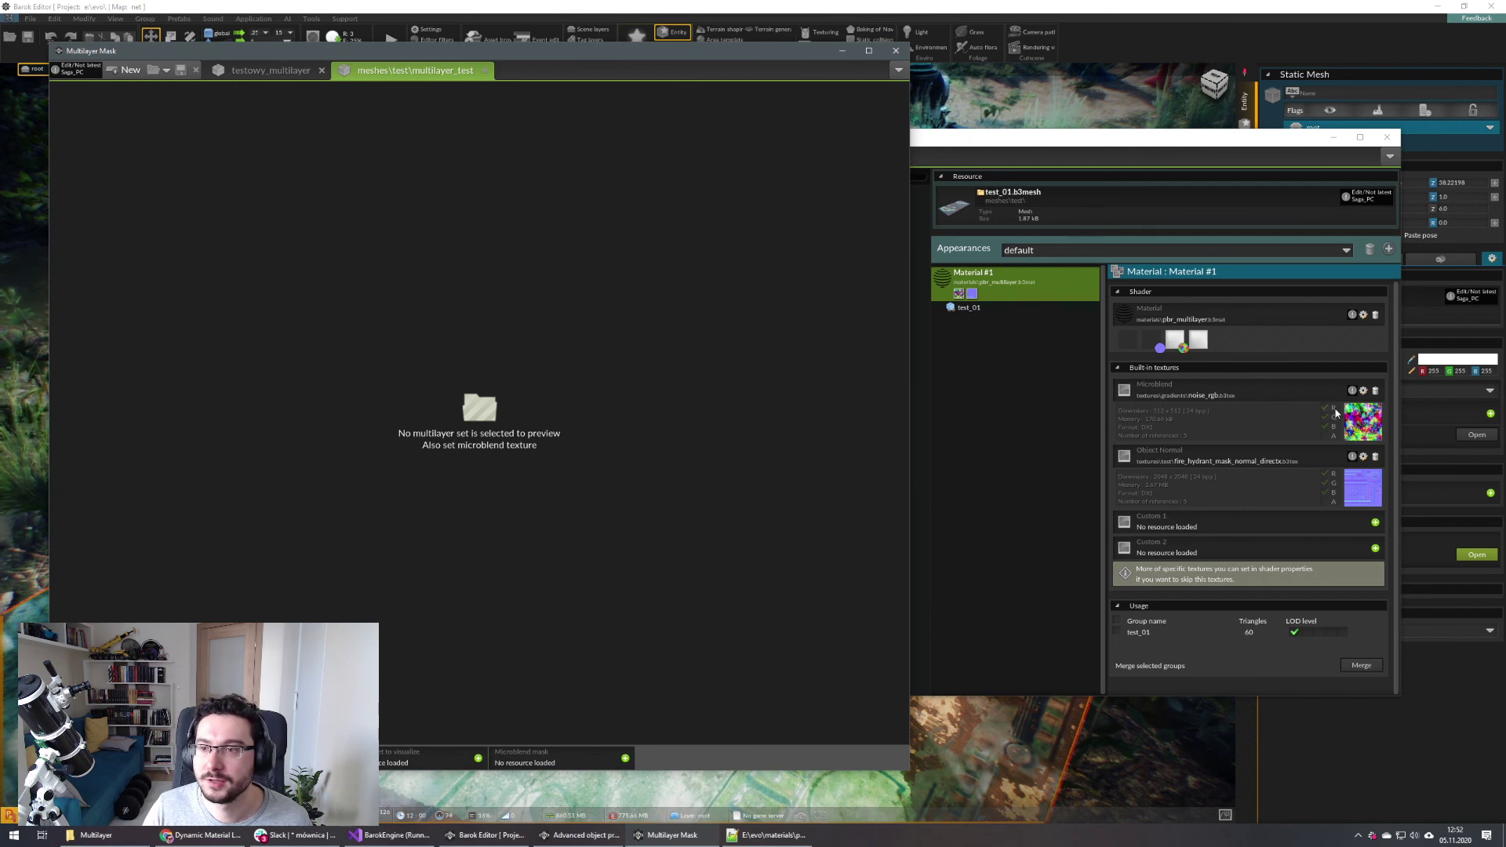
Assign noise_rgb as the microblend mask and the test set as the material set to visualize, leaving only the Multilayer Mask window open
drag(1353, 417, 553, 767)
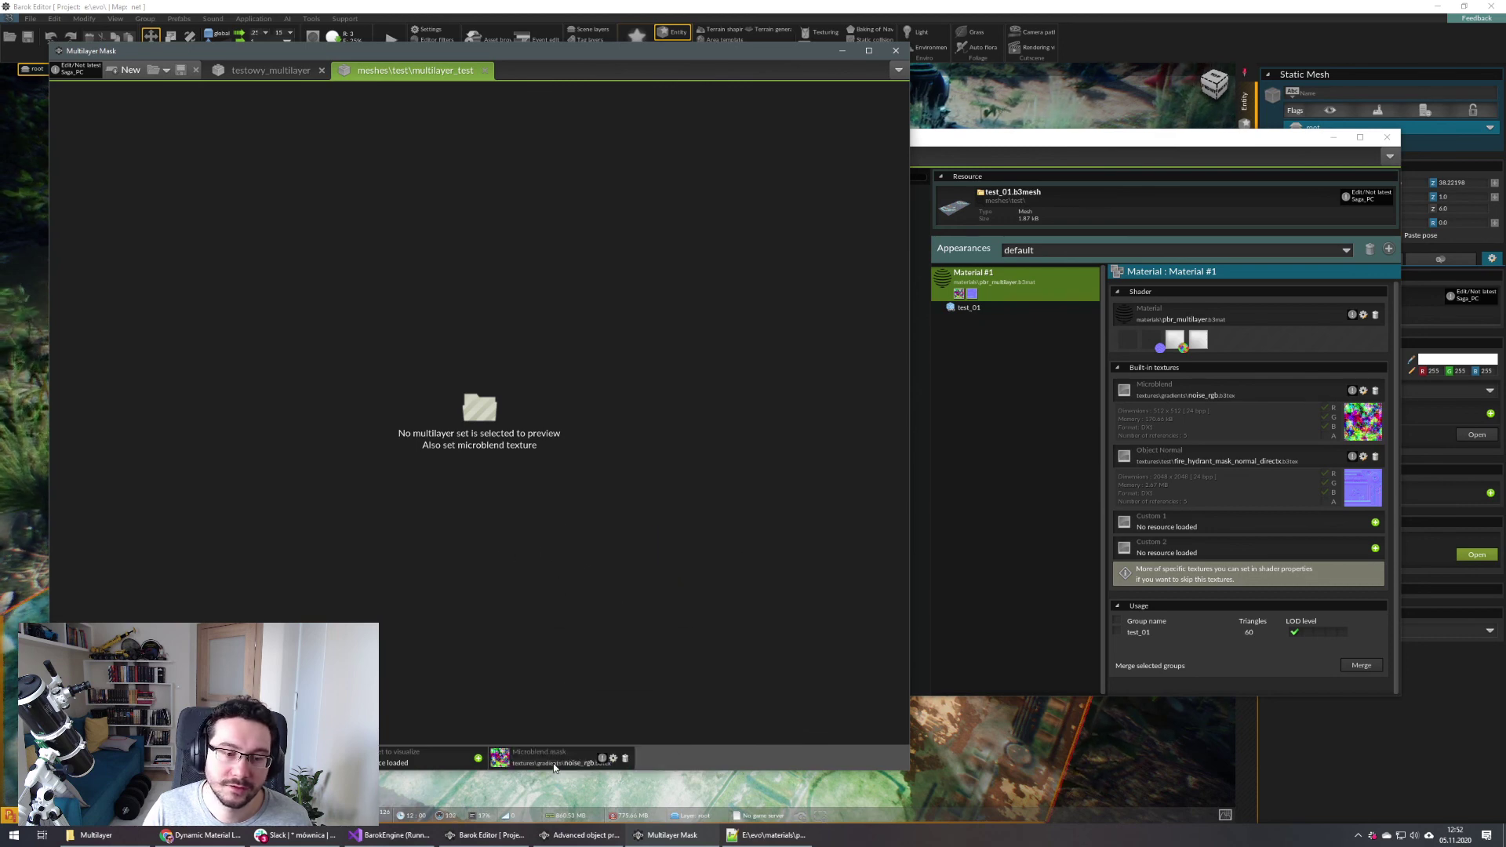
click(1362, 314)
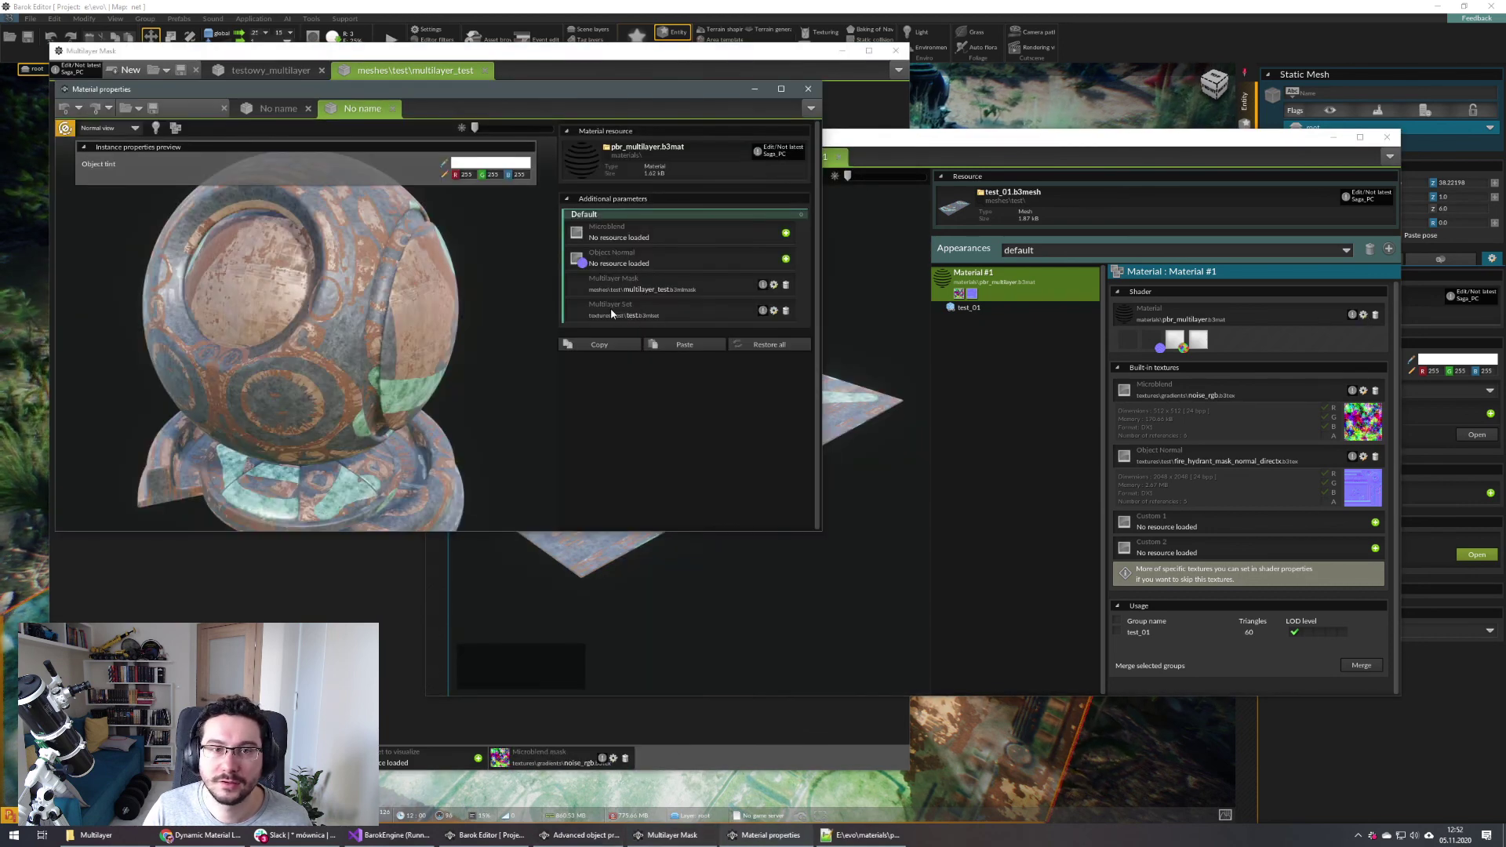
drag(610, 314, 399, 758)
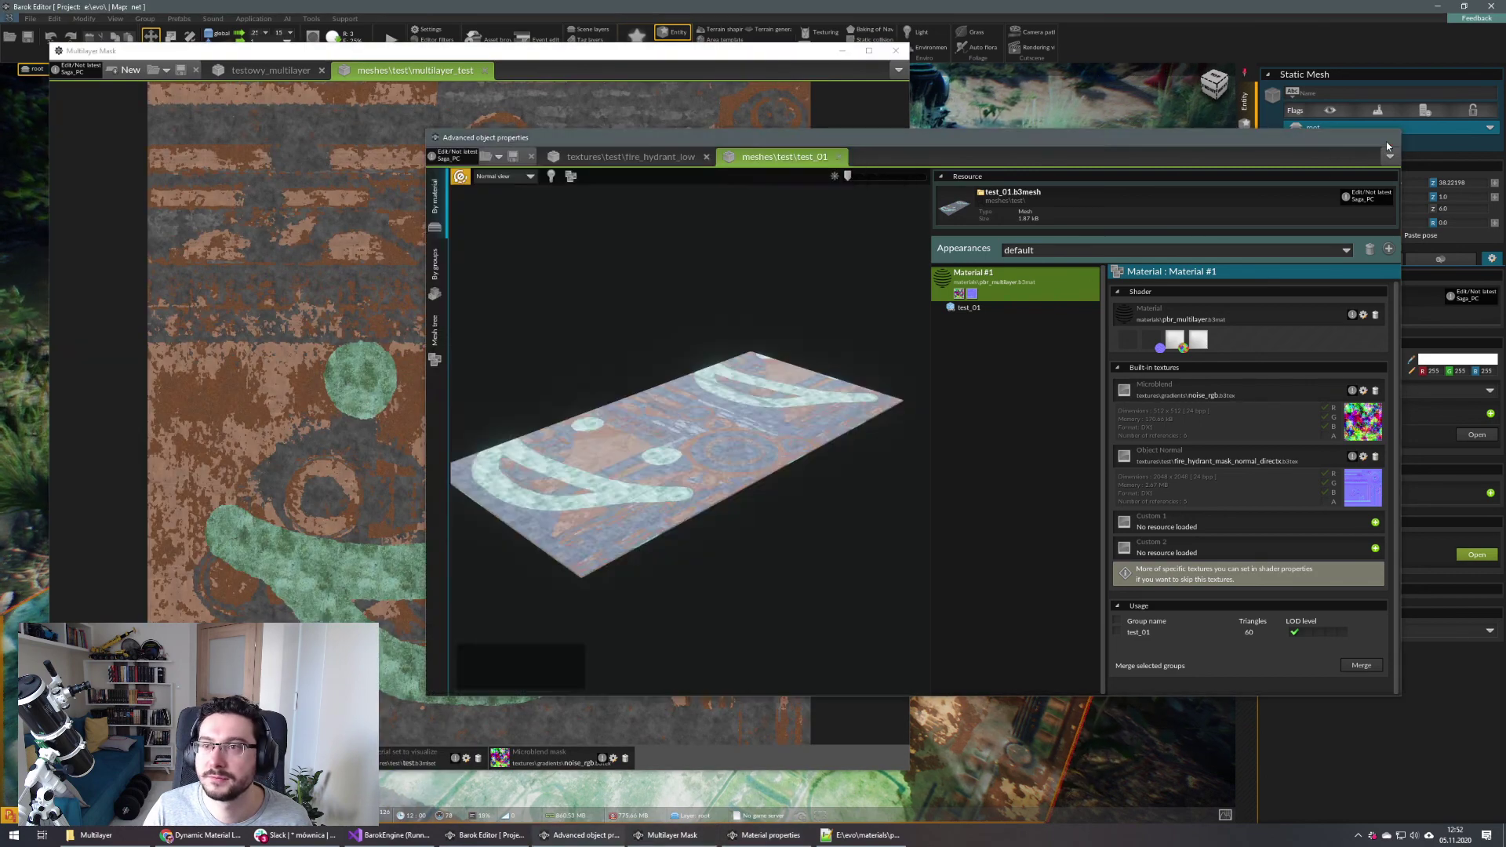
click(1386, 137)
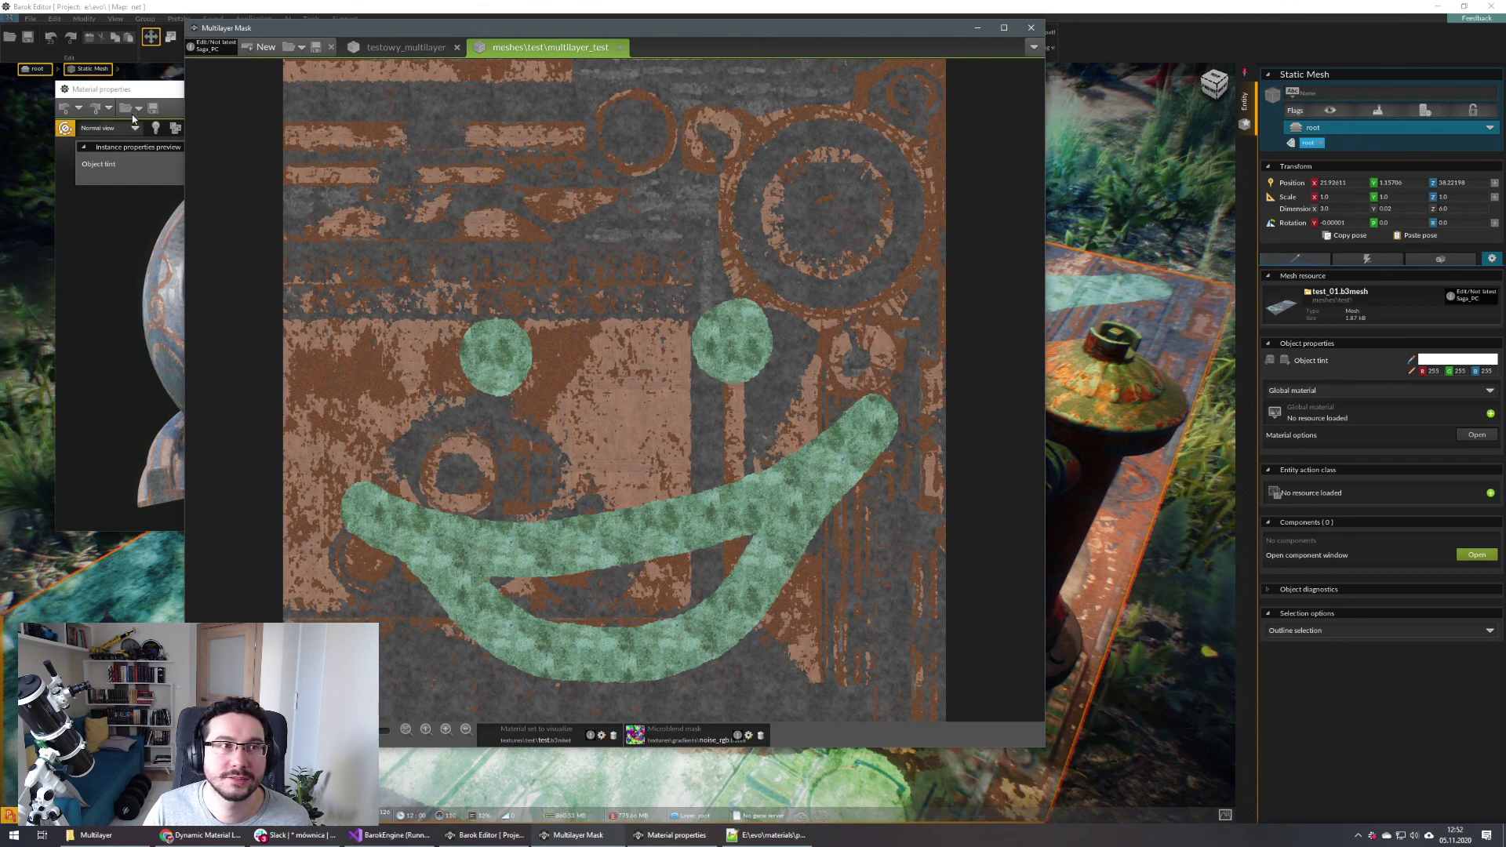
click(149, 92)
click(811, 89)
drag(814, 32, 835, 40)
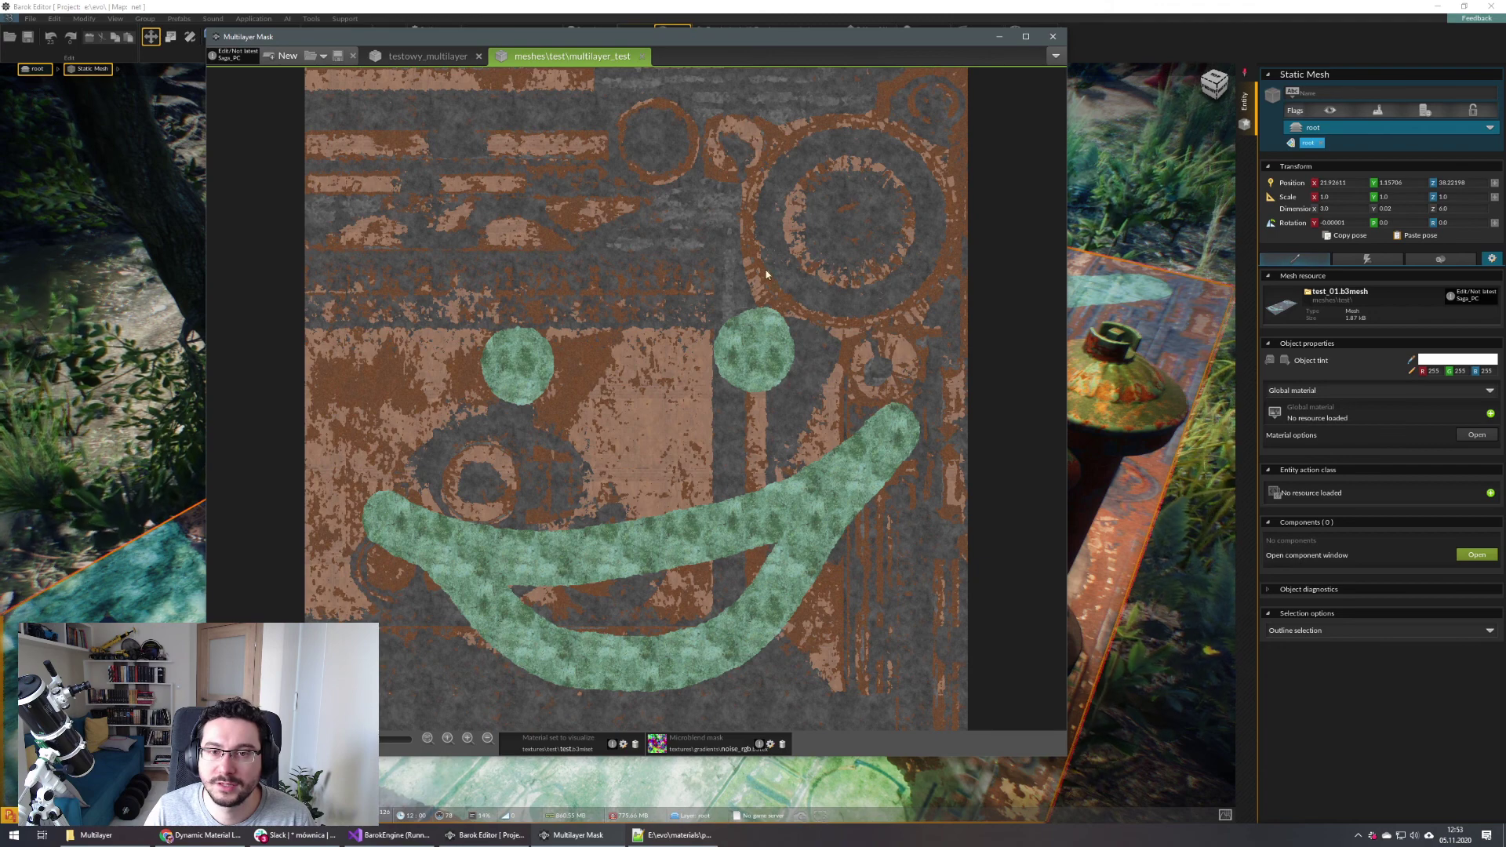
Examine the green patina eye and mouth edges in the multilayer mask preview at several magnifications
scroll(756, 374, up, 5)
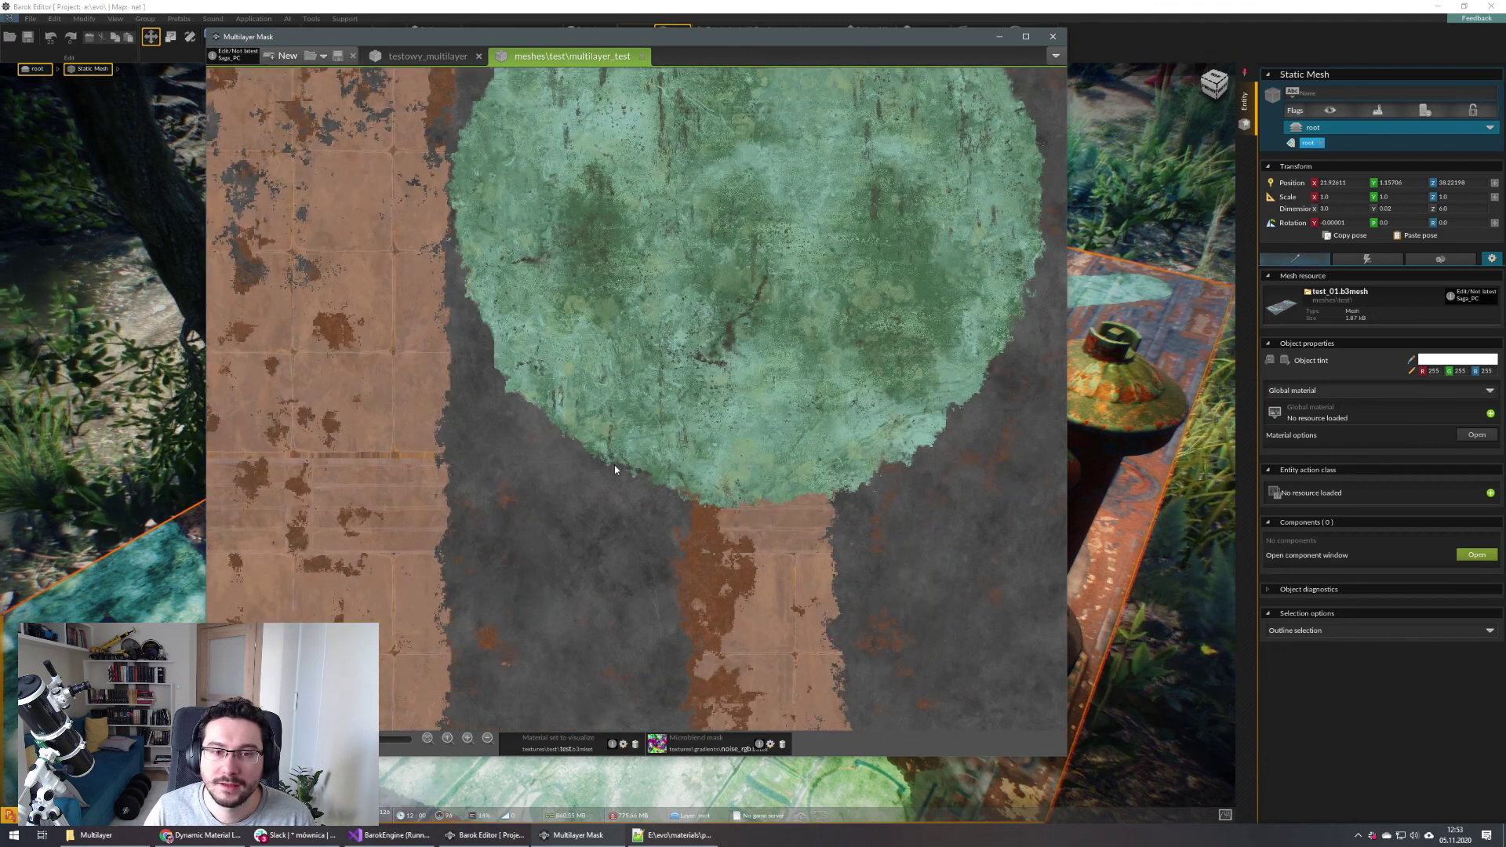
scroll(663, 424, down, 5)
scroll(845, 459, up, 6)
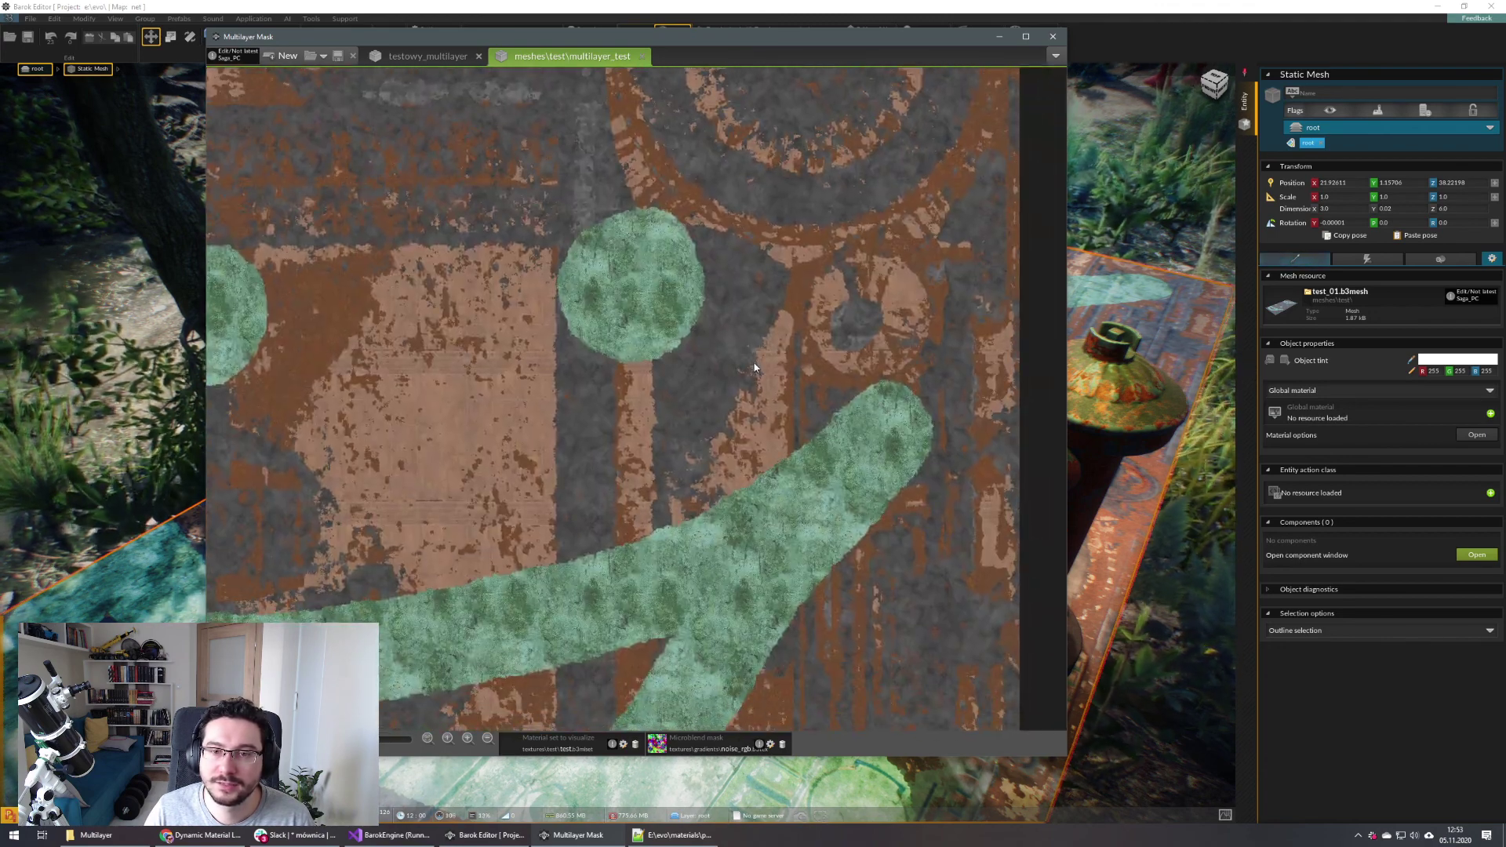
scroll(845, 453, down, 4)
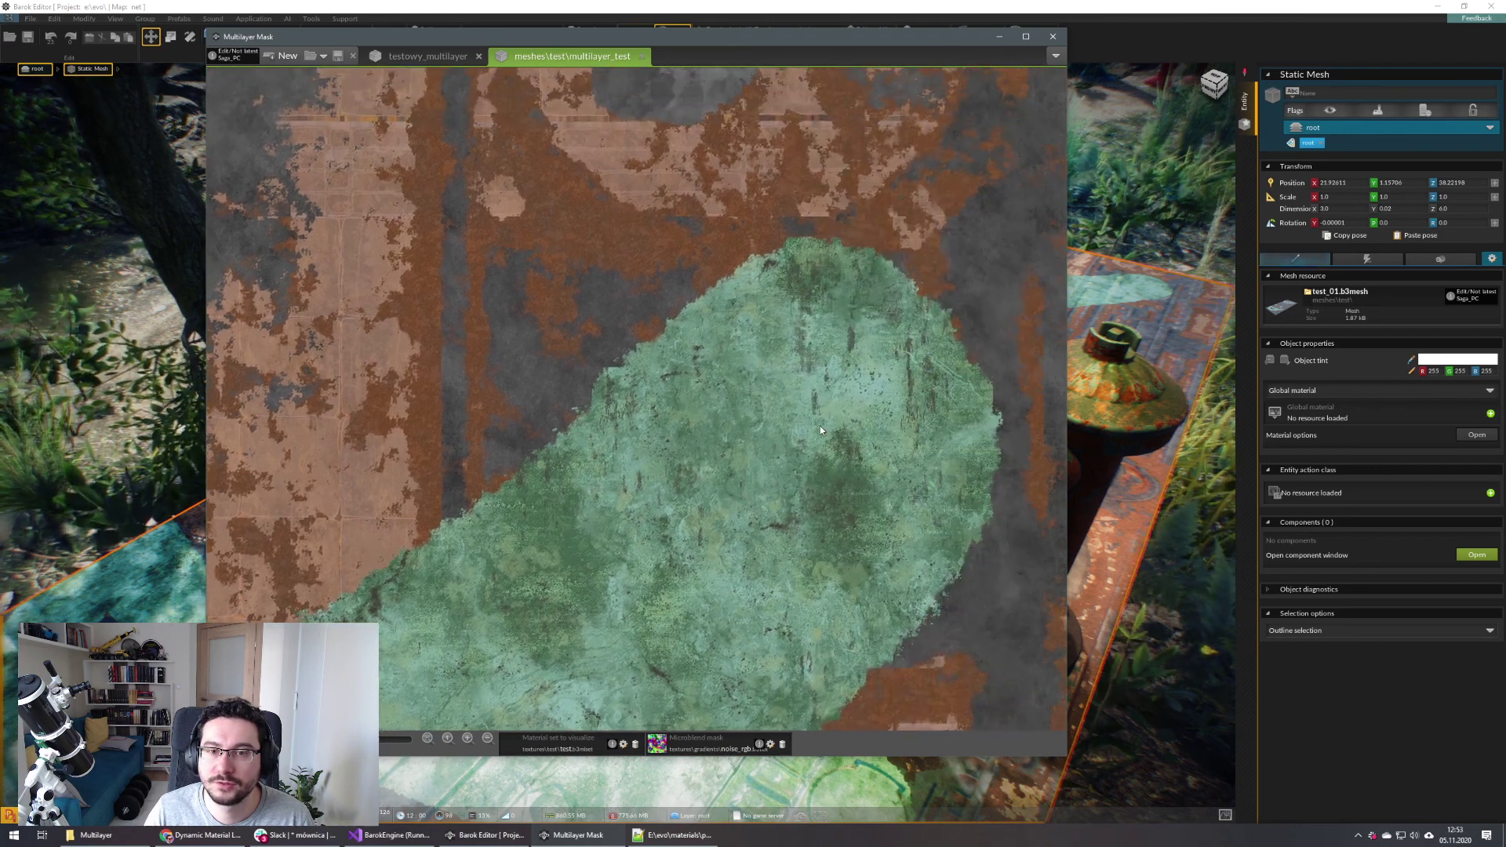
scroll(820, 426, up, 4)
scroll(647, 426, down, 4)
scroll(567, 505, up, 4)
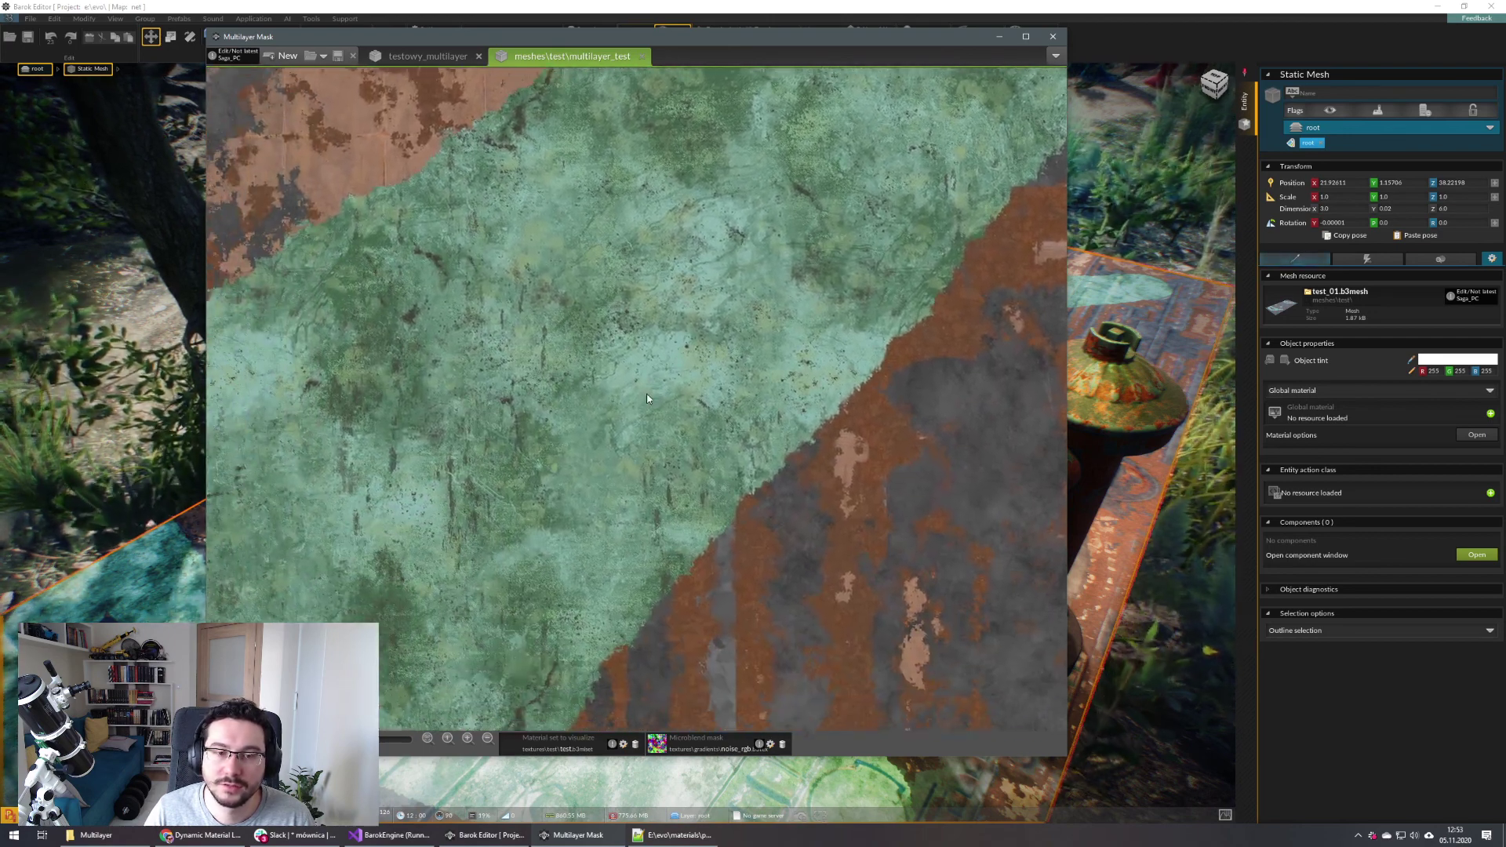
middle_drag(543, 576, 695, 379)
middle_drag(502, 612, 745, 278)
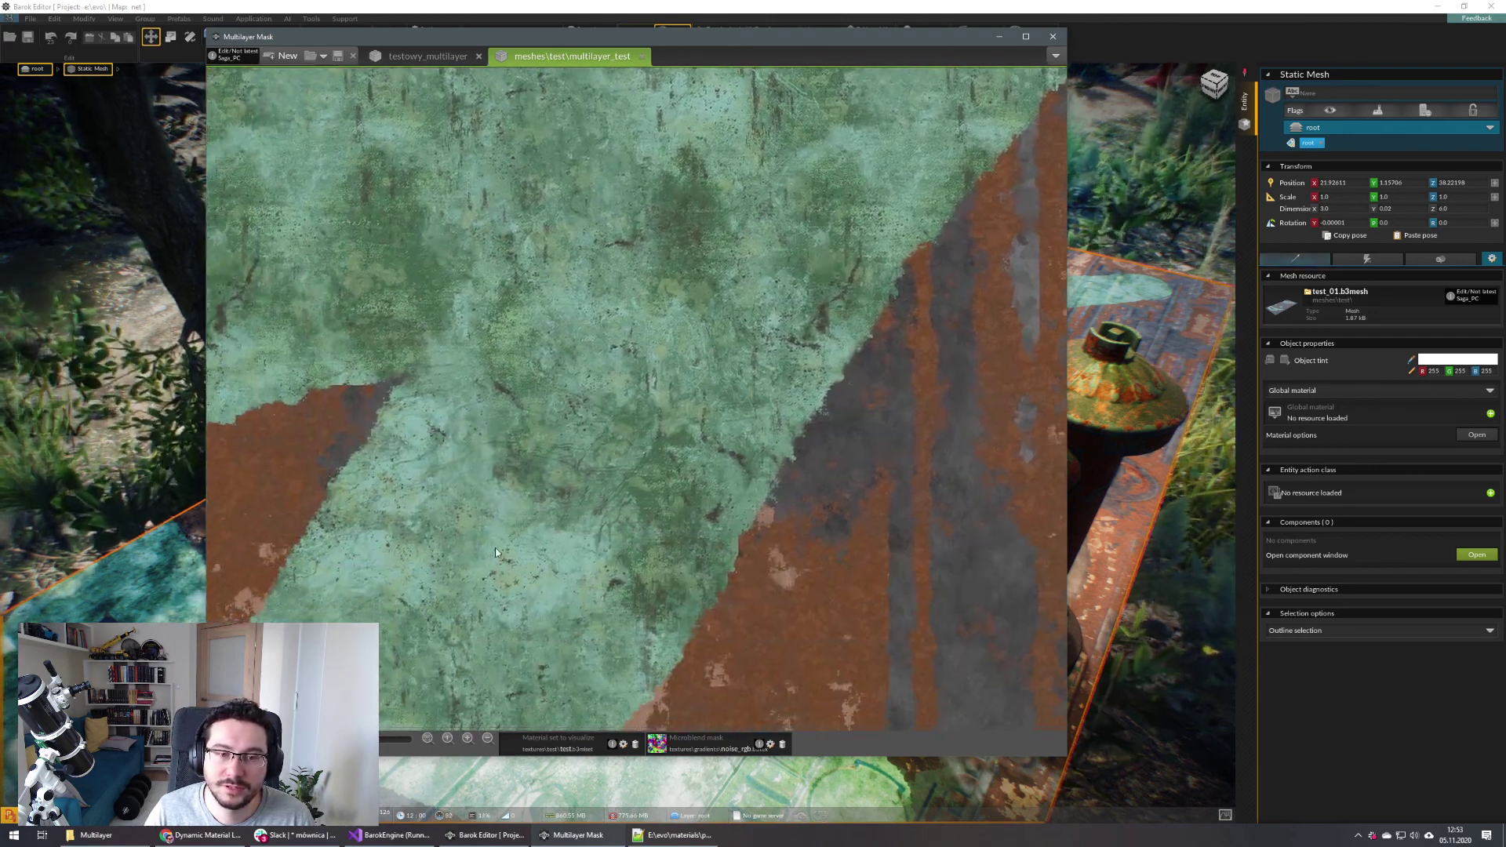
mouse_move(411, 665)
middle_down()
mouse_move(572, 563)
mouse_move(717, 339)
middle_up()
middle_drag(364, 663, 553, 534)
mouse_move(408, 483)
middle_down()
mouse_move(560, 472)
mouse_move(573, 505)
middle_up()
scroll(573, 505, down, 4)
scroll(572, 505, down, 4)
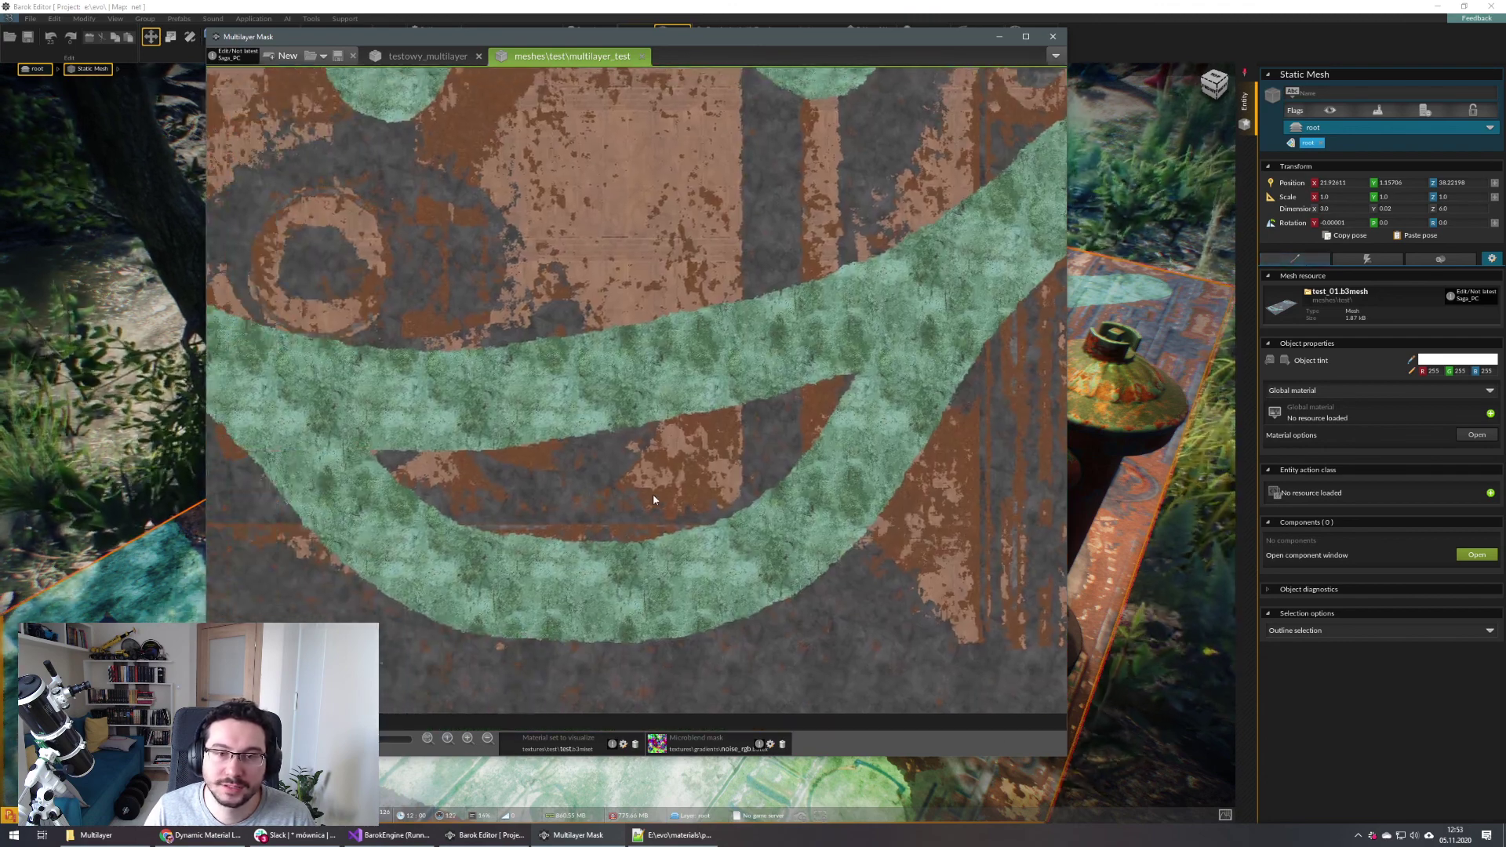
scroll(596, 518, up, 4)
scroll(651, 474, down, 2)
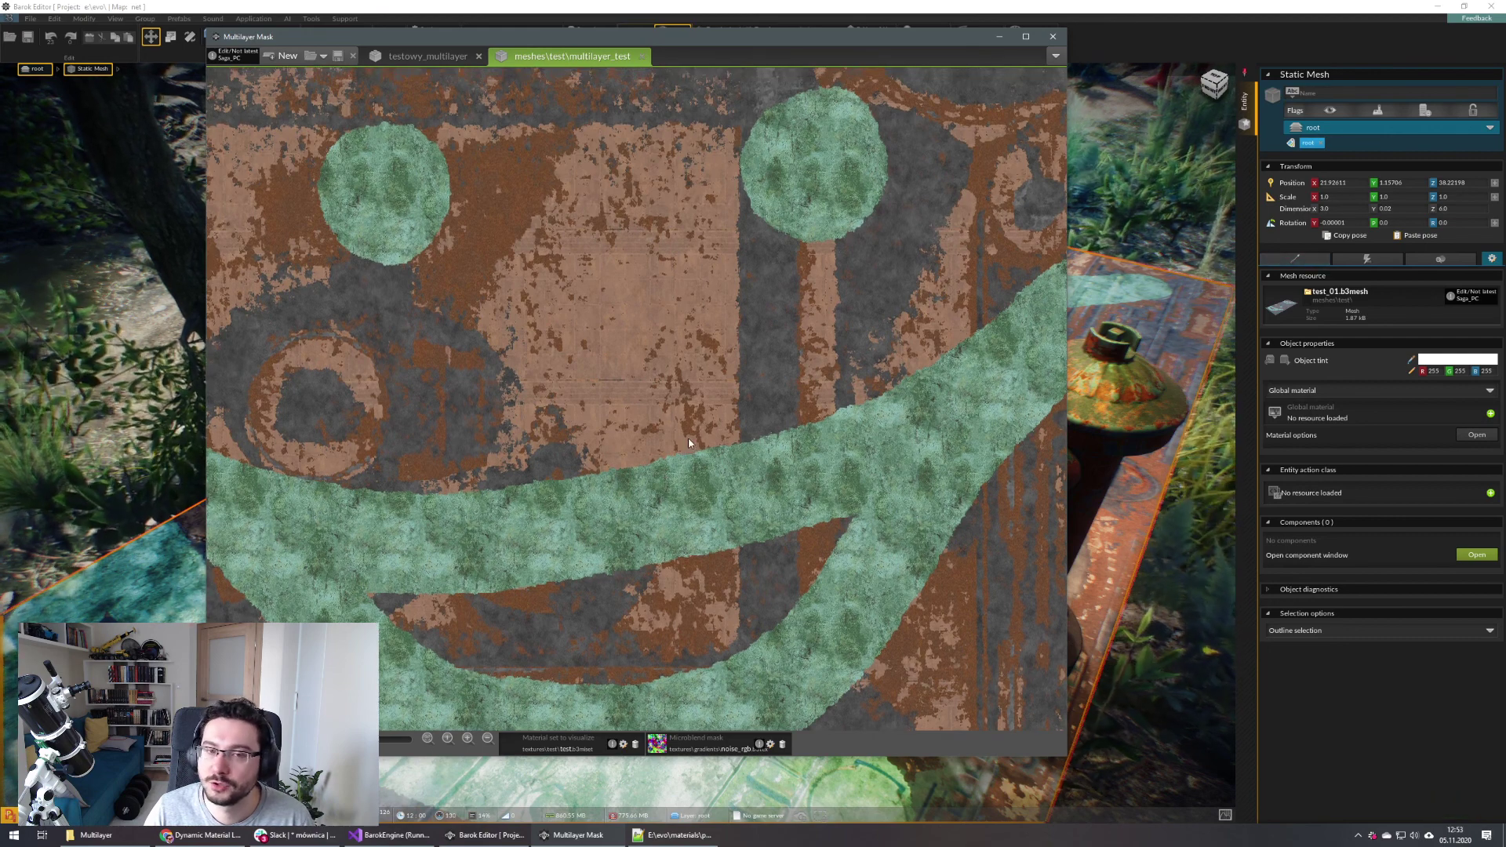
Compare the ring, rust and patina areas across the whole multilayer mask, including its grayscale preview
drag(745, 242, 766, 566)
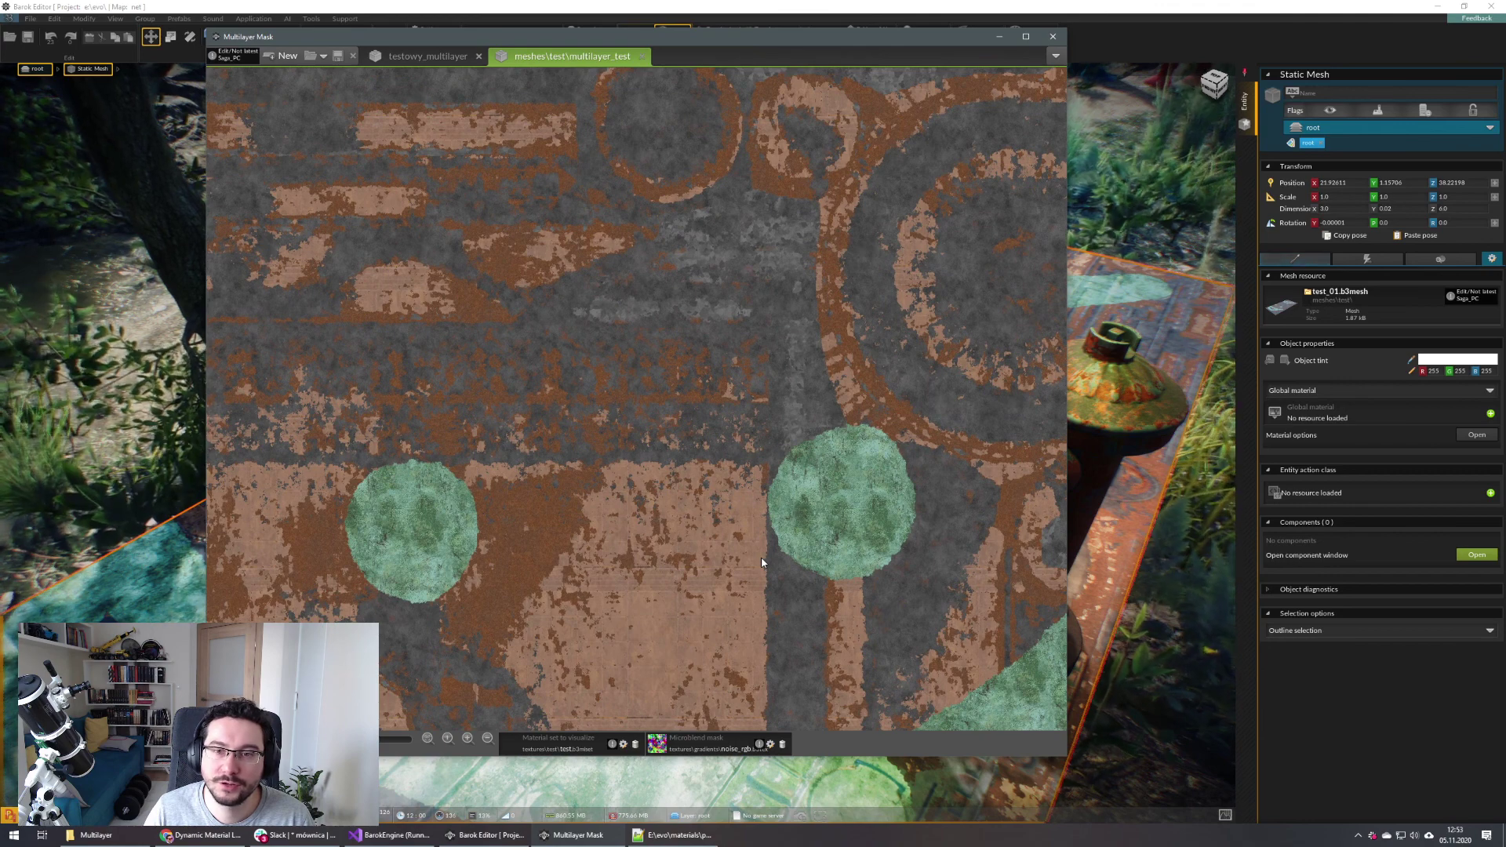
drag(885, 460, 865, 481)
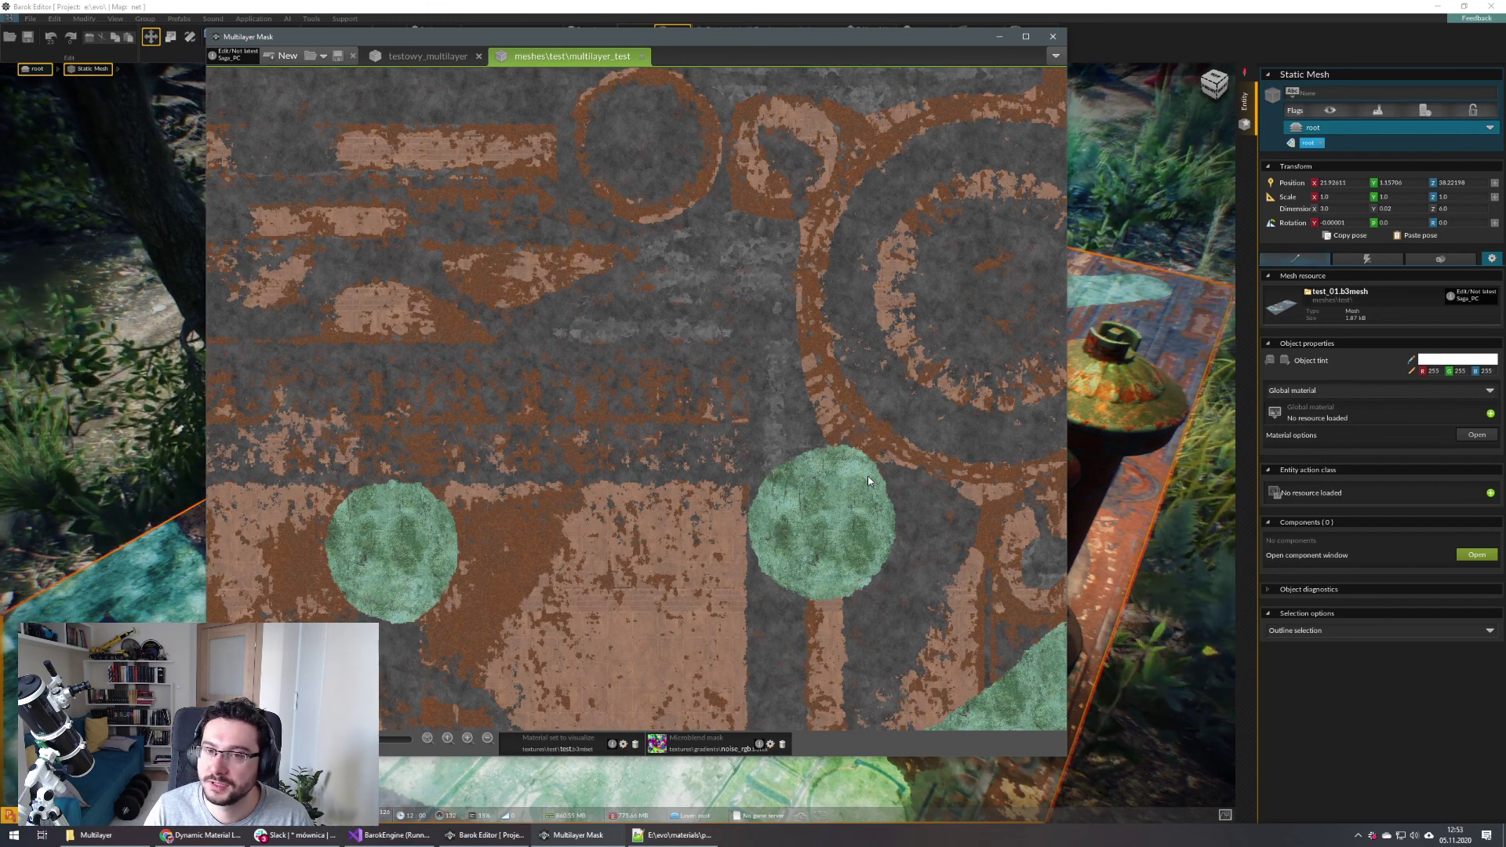
drag(704, 402, 679, 403)
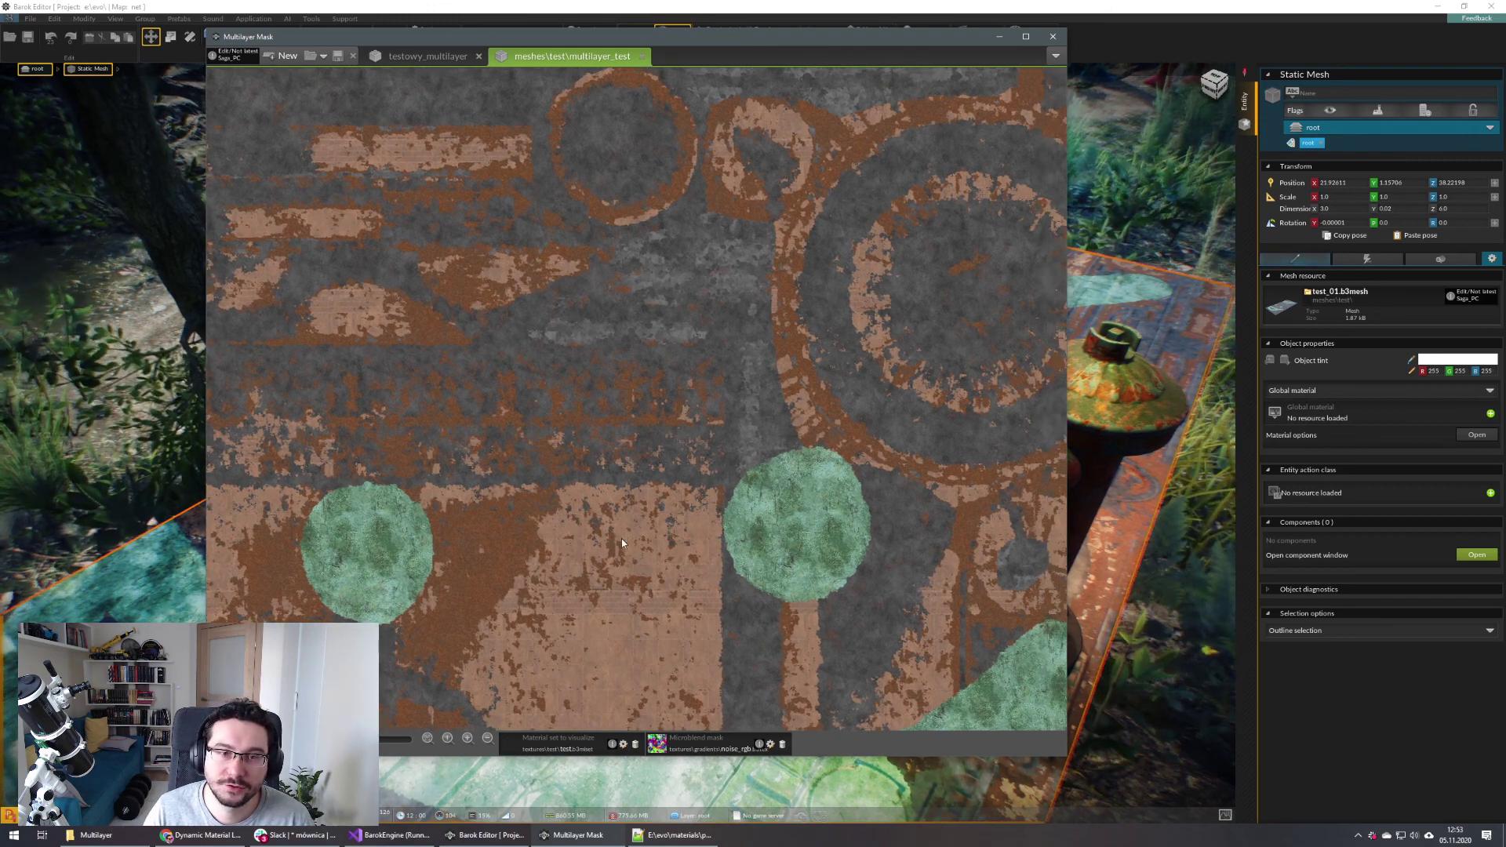
drag(622, 540, 625, 499)
drag(623, 566, 643, 283)
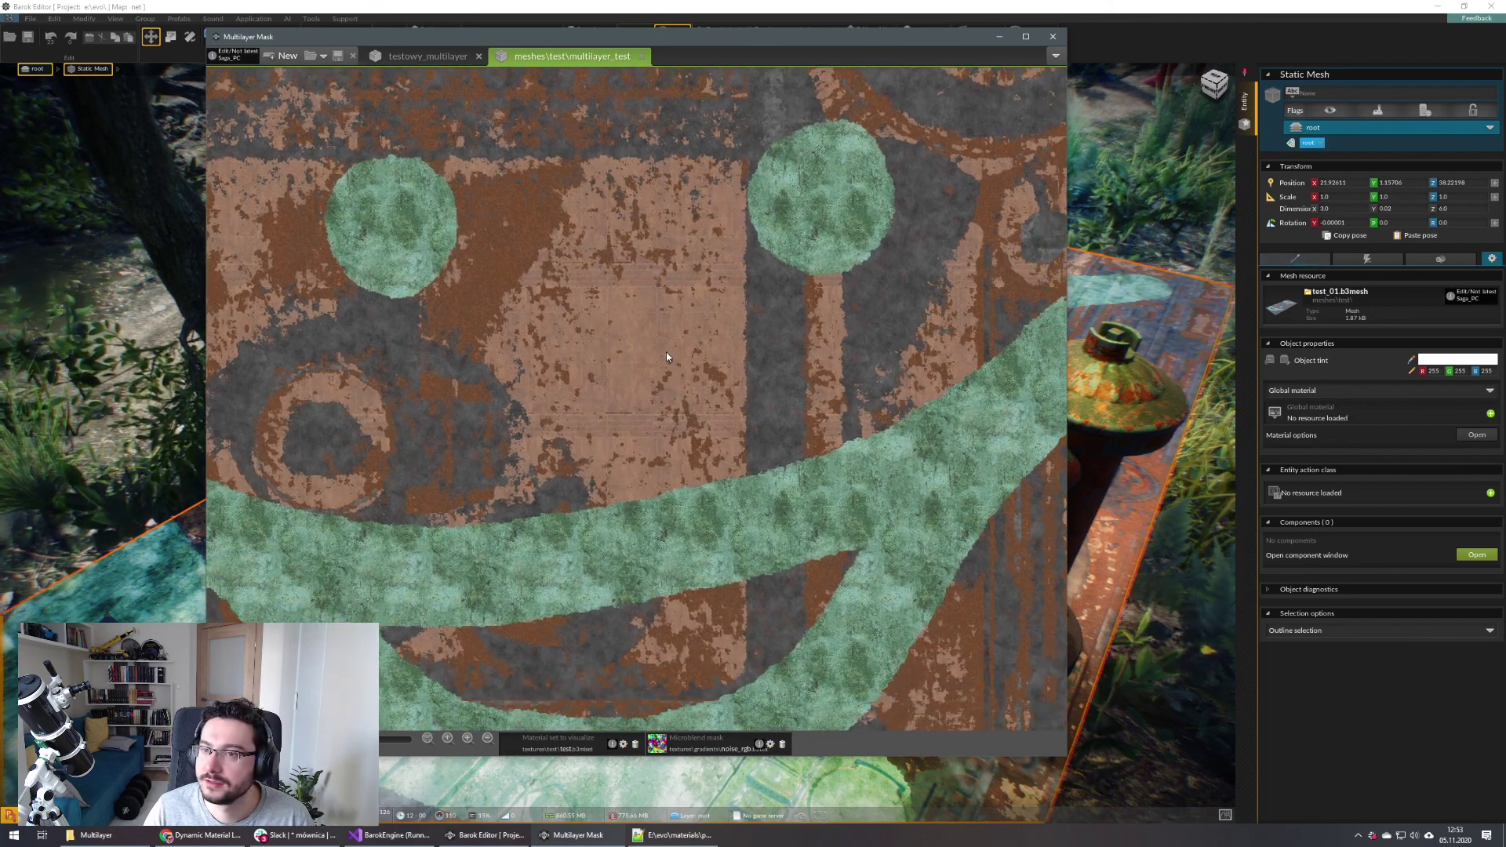
scroll(686, 439, down, 2)
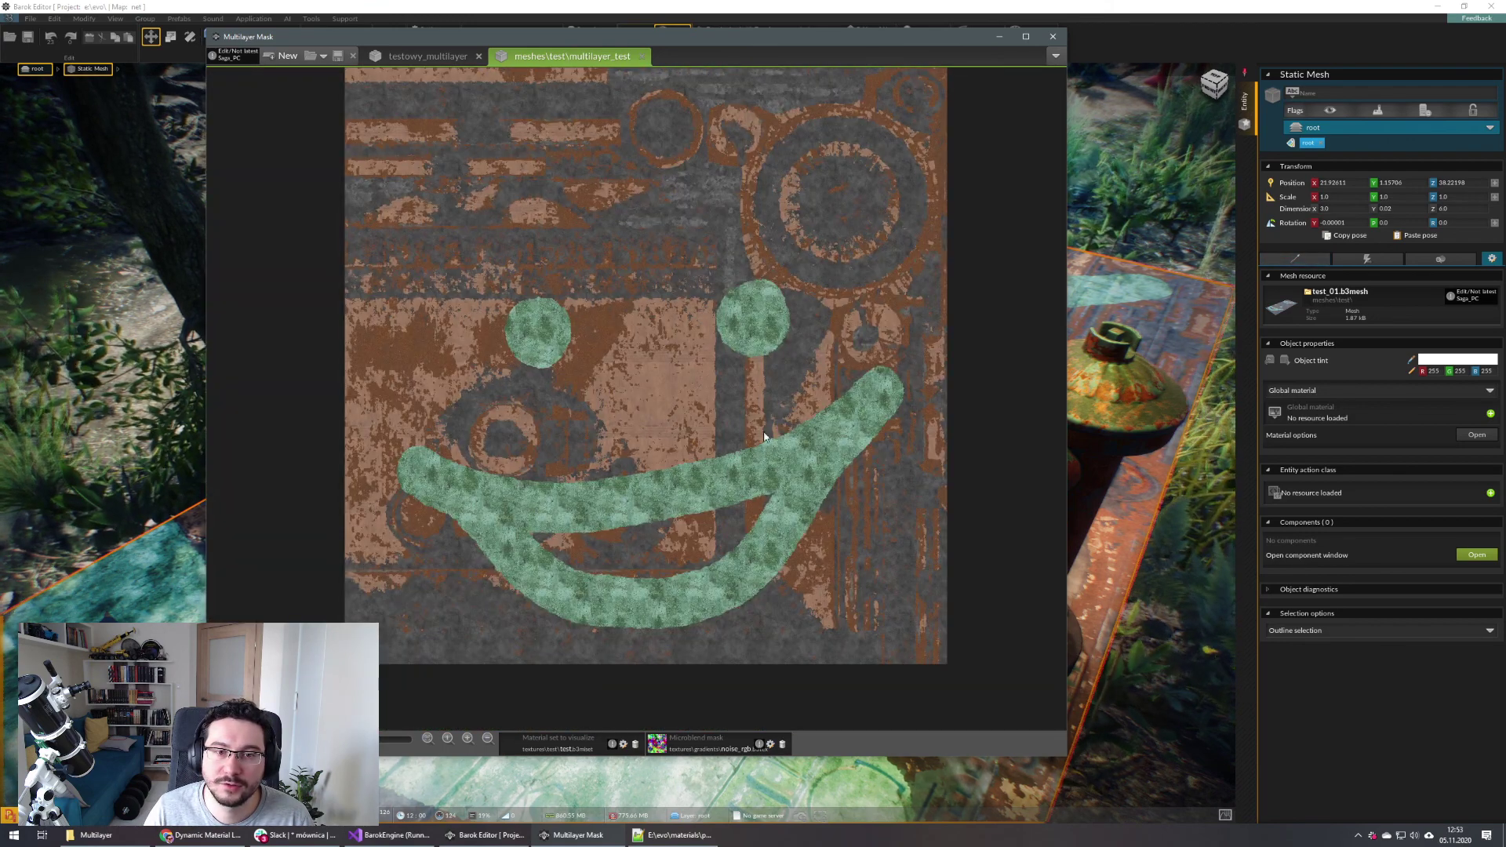
drag(781, 324, 679, 345)
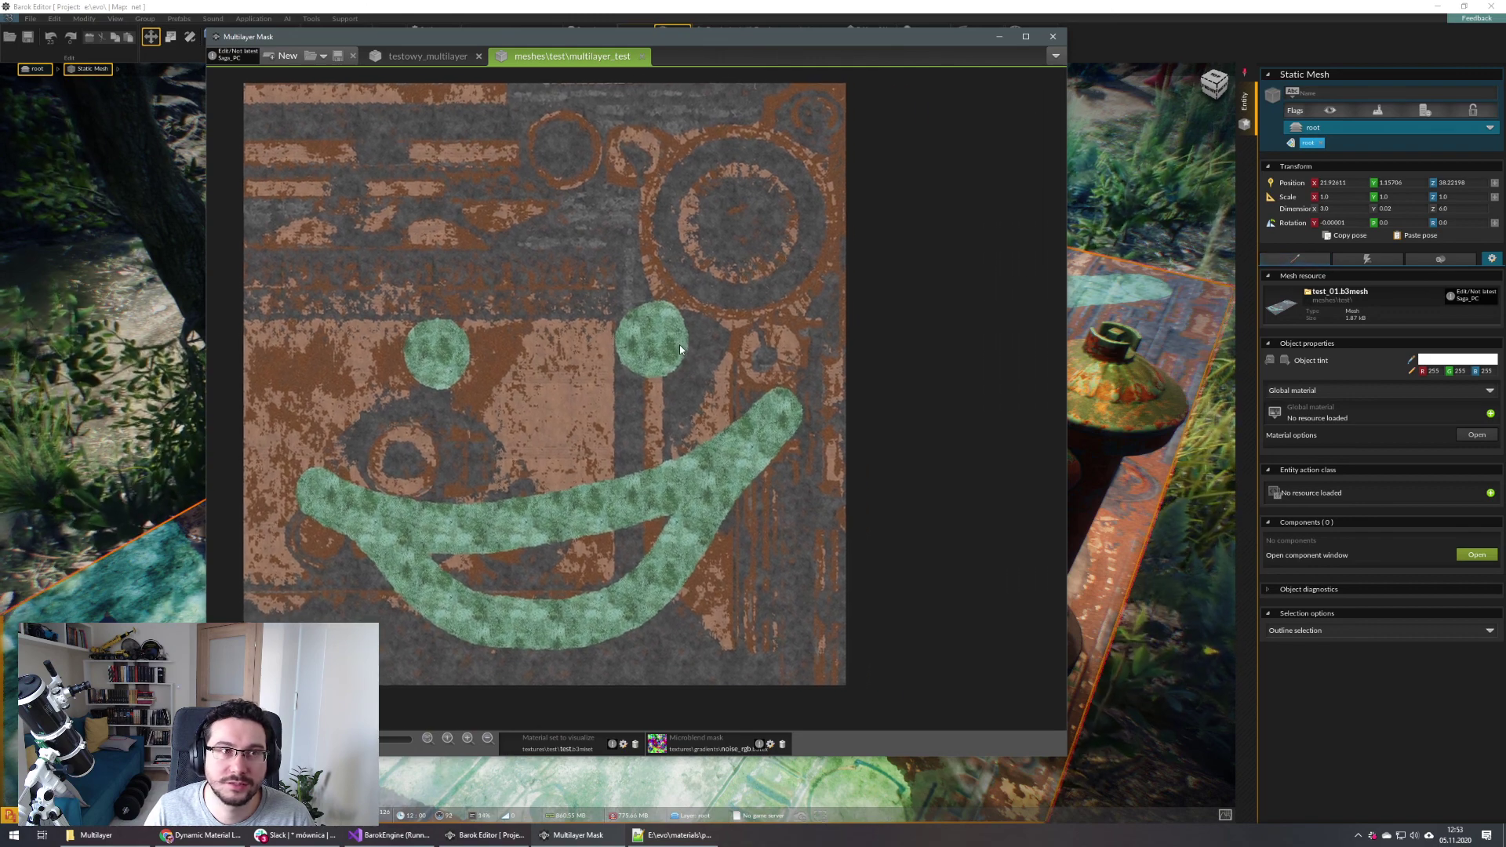
scroll(694, 328, up, 5)
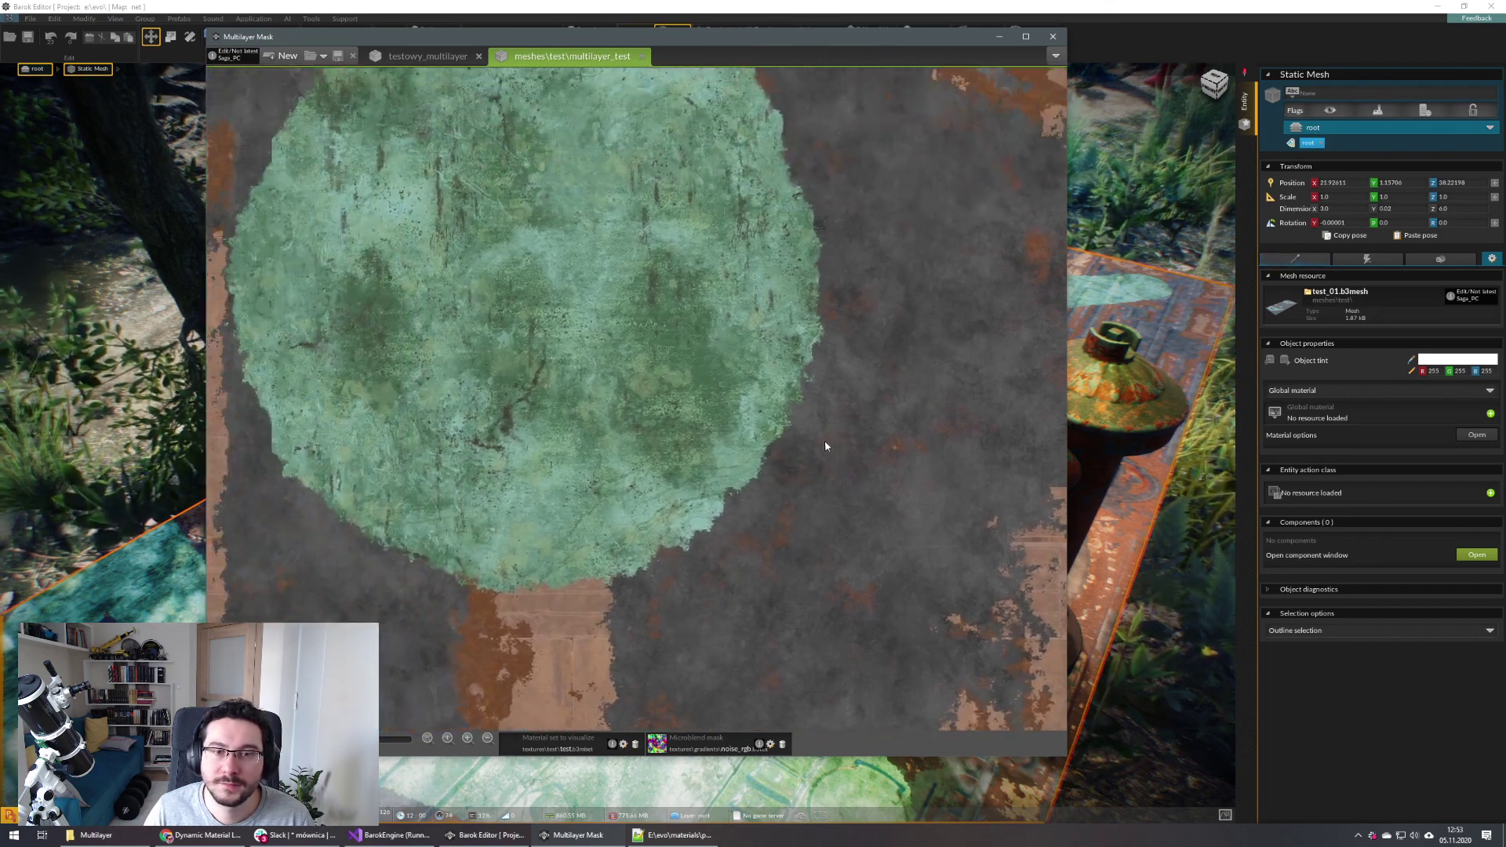
scroll(738, 458, down, 5)
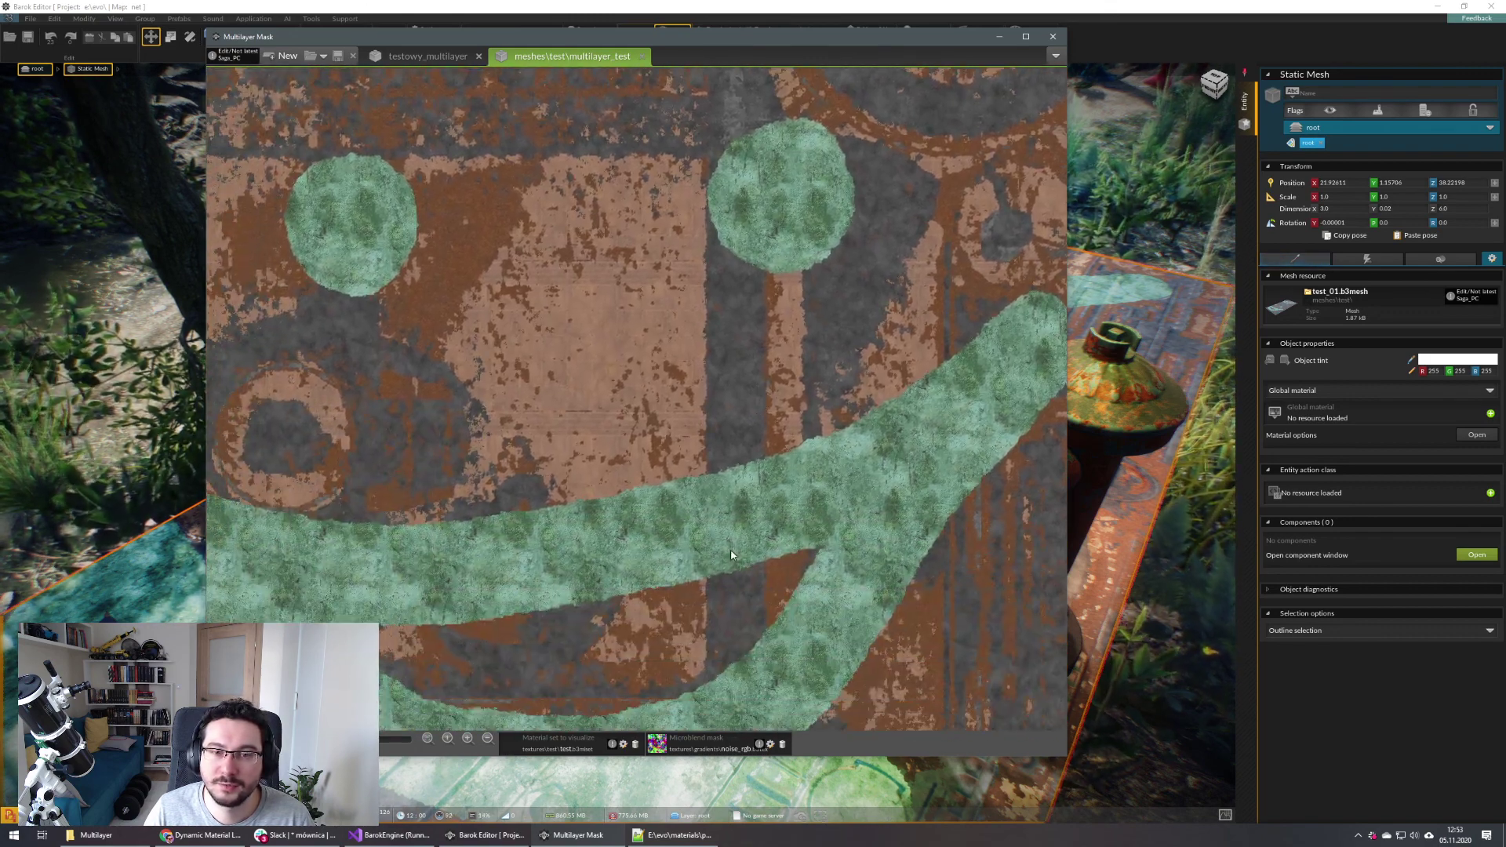
scroll(731, 554, down, 5)
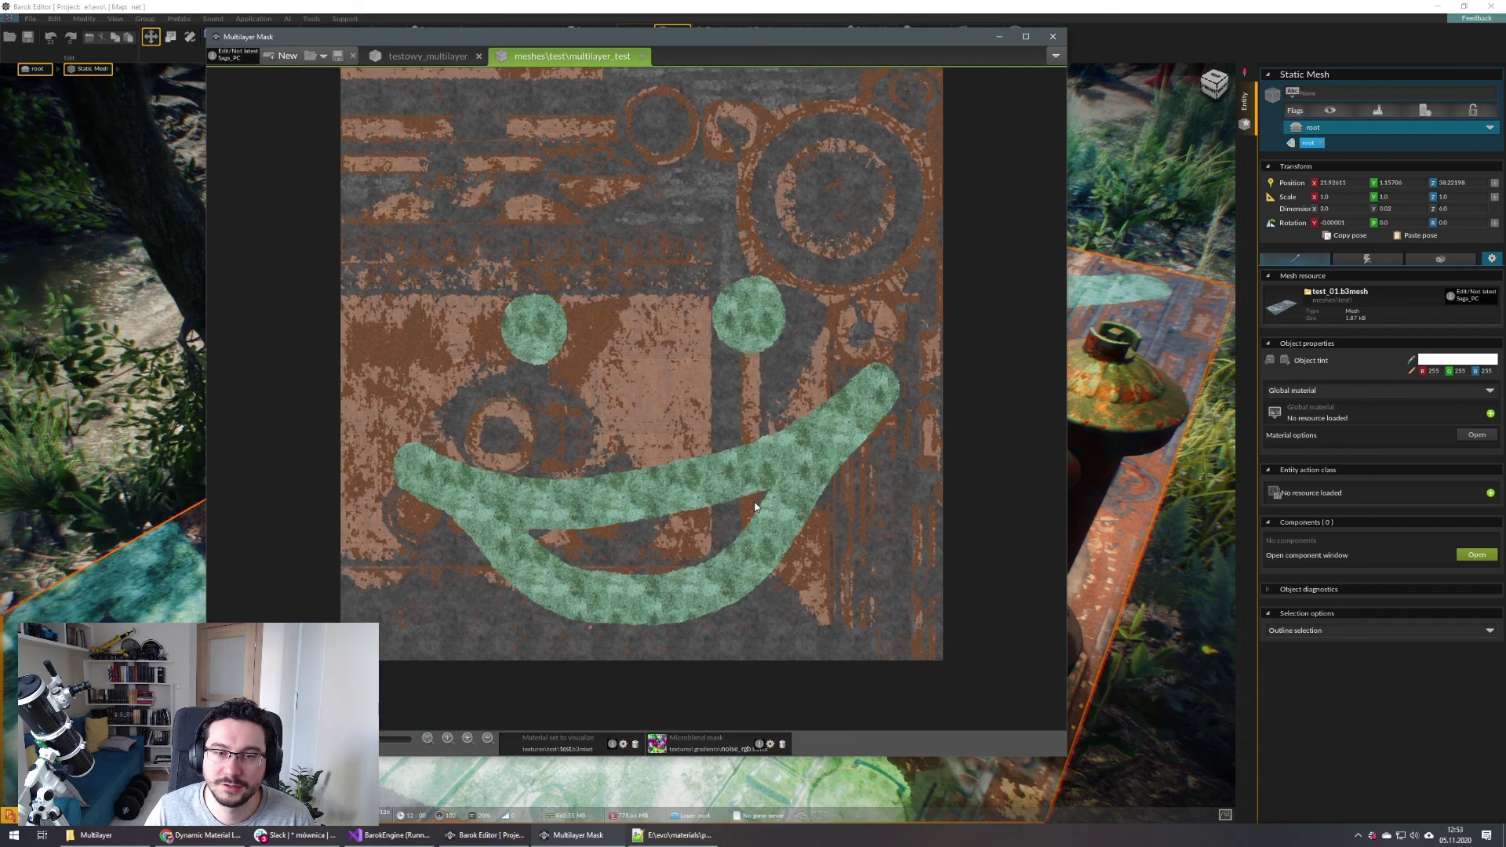
scroll(814, 500, up, 5)
scroll(730, 514, up, 5)
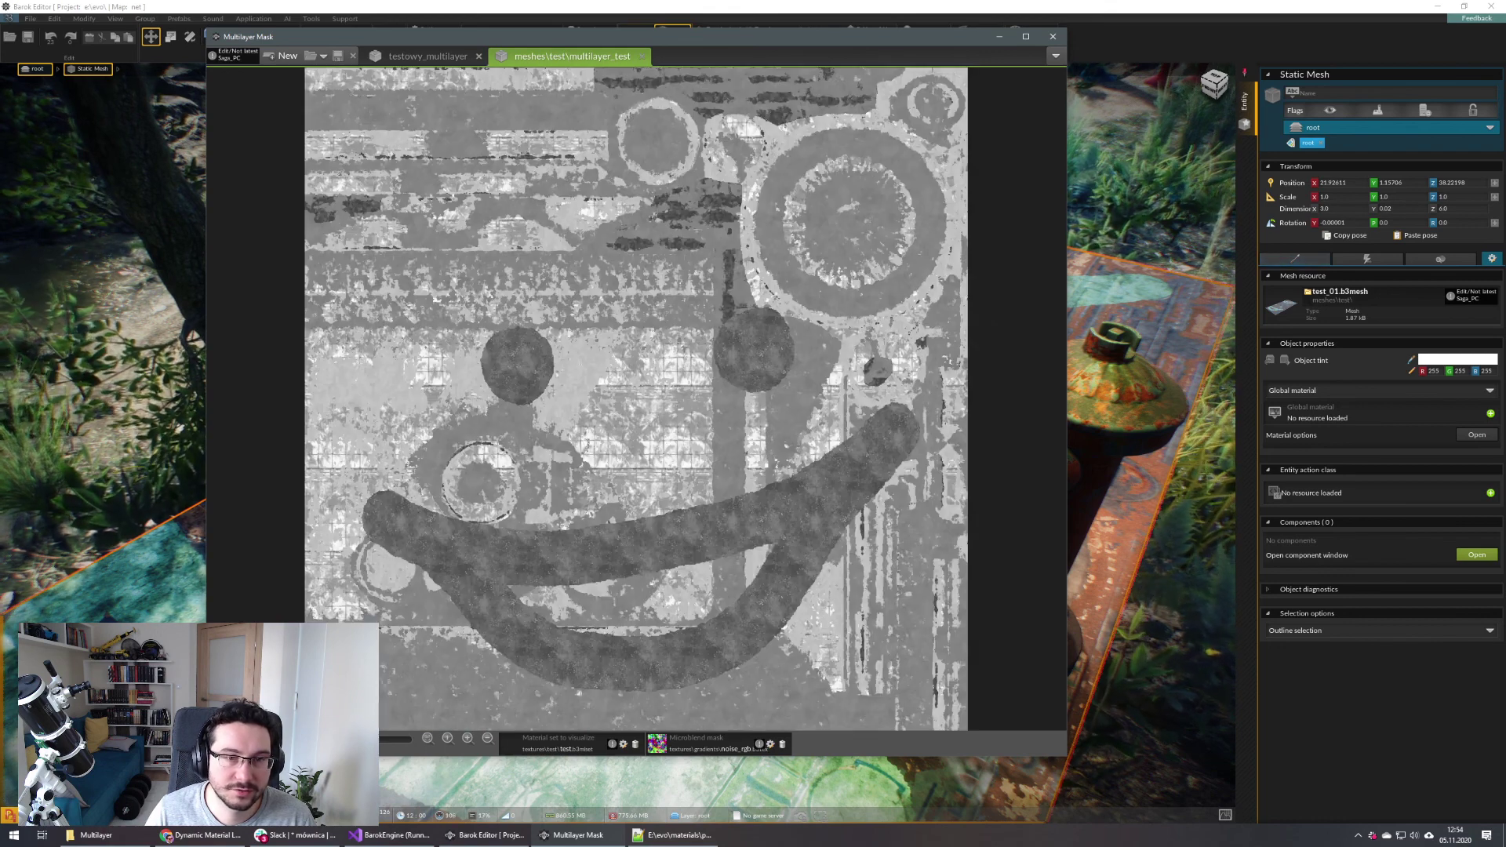
Open the test material set beside the mask preview, try Layer 5 at roughness 0.0 and restore it to 1.0
drag(691, 41, 570, 45)
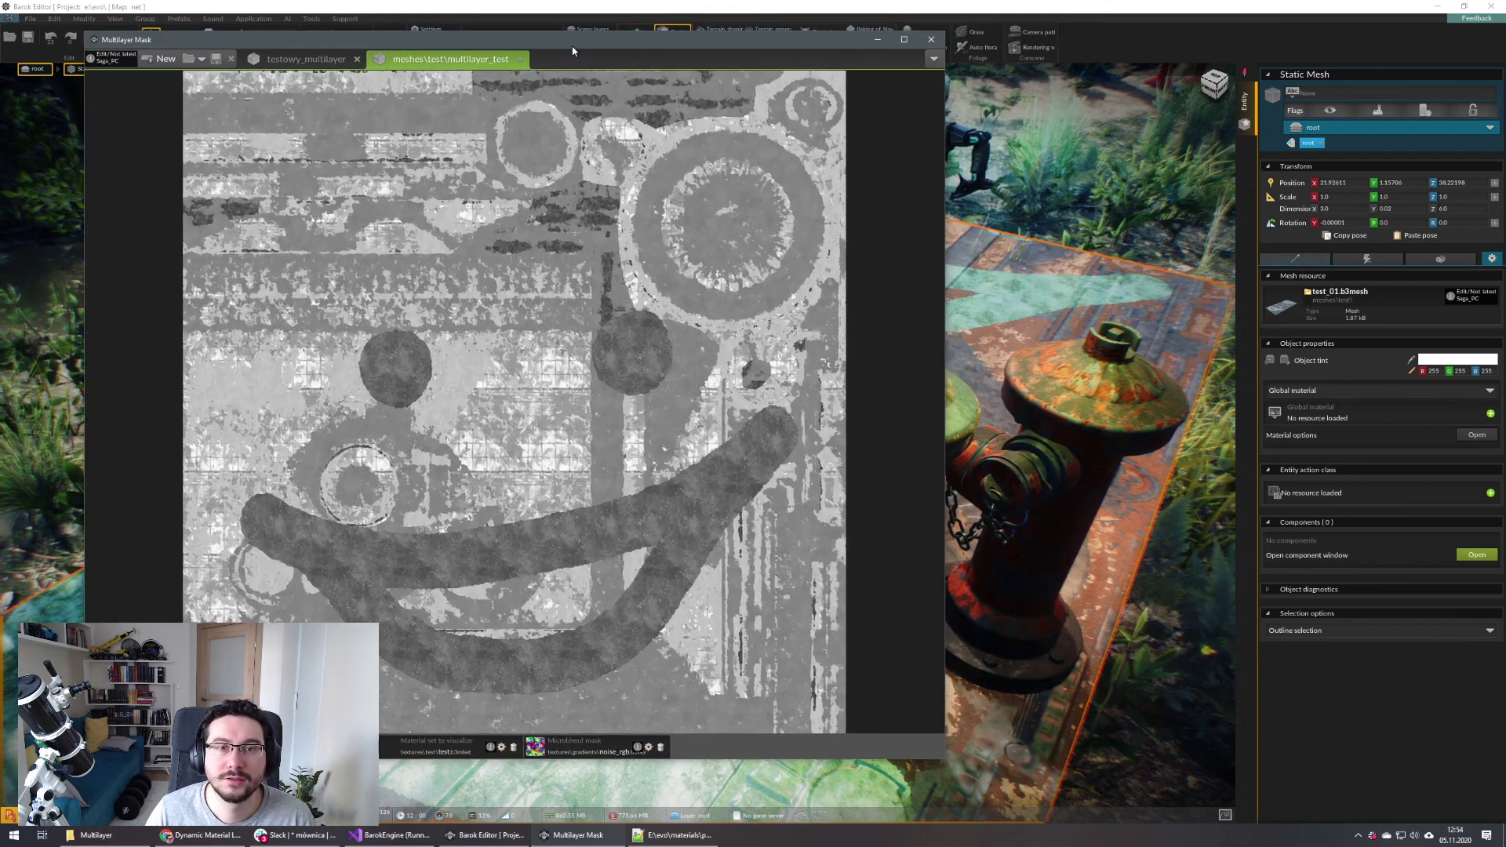
click(501, 746)
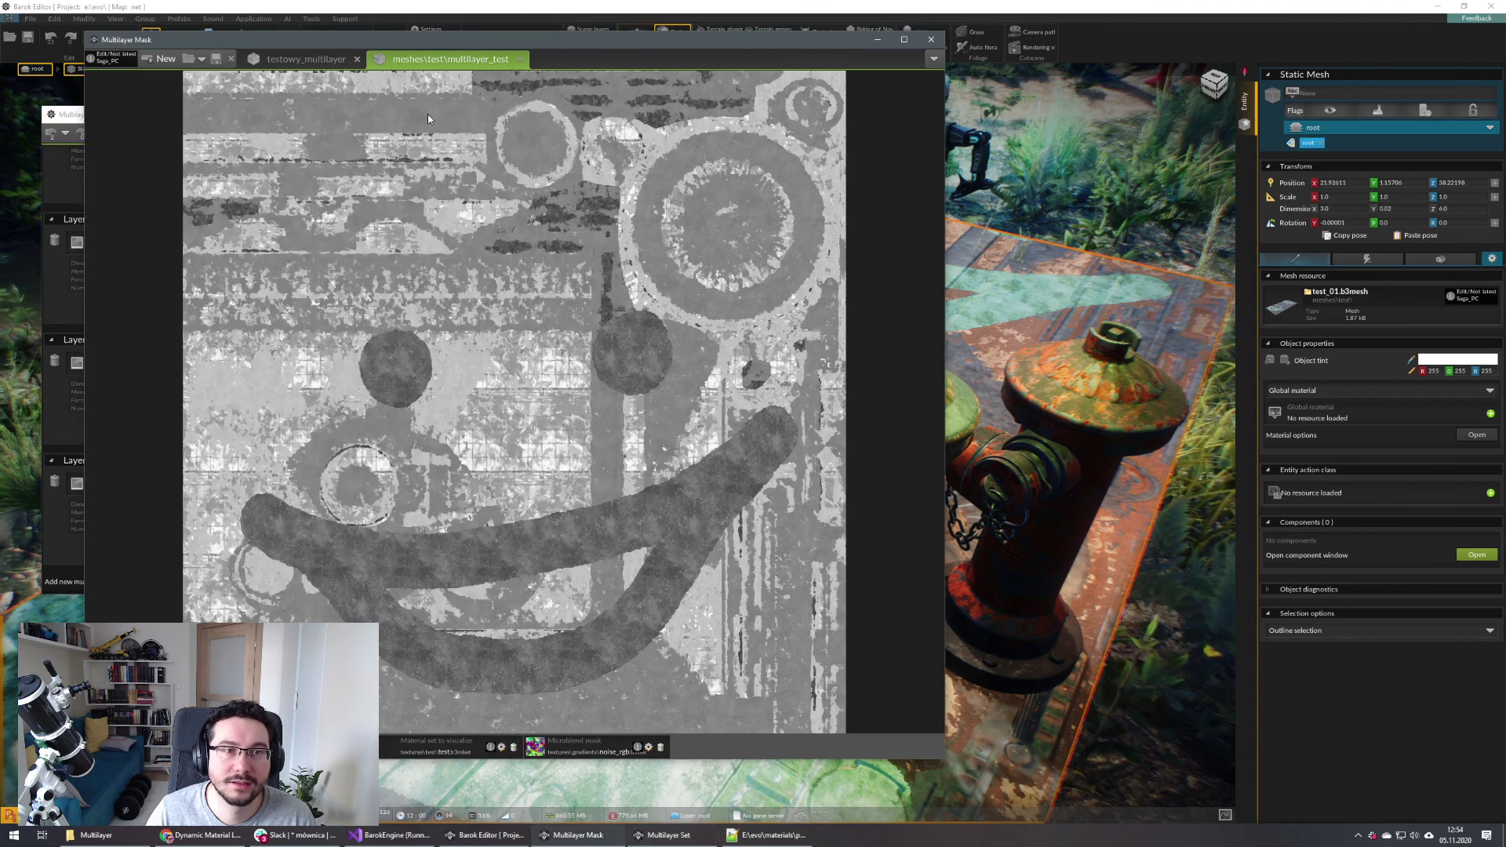
click(71, 242)
drag(88, 114, 829, 128)
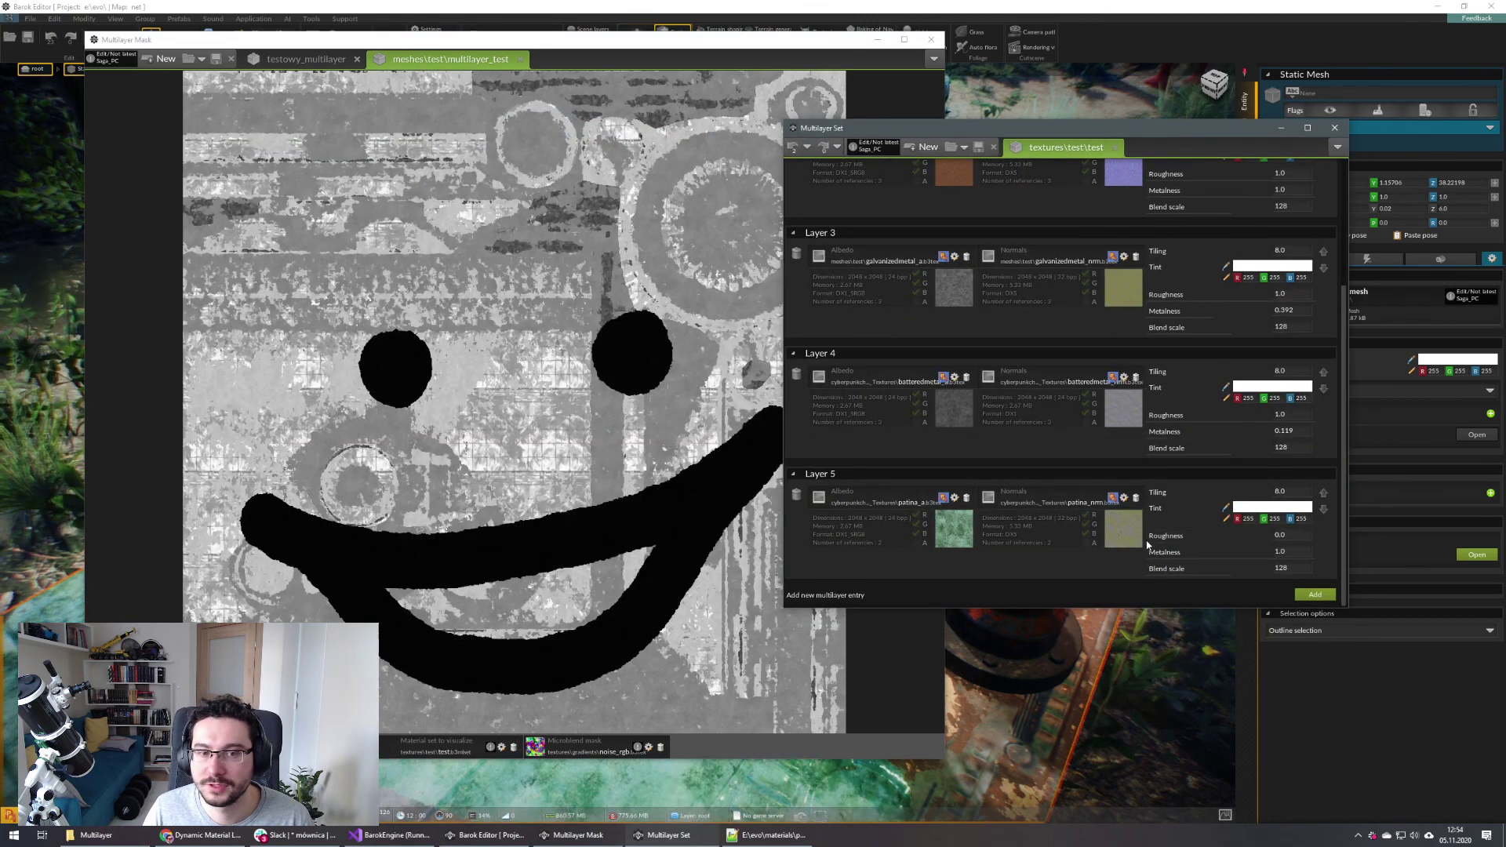
drag(1297, 536, 1146, 533)
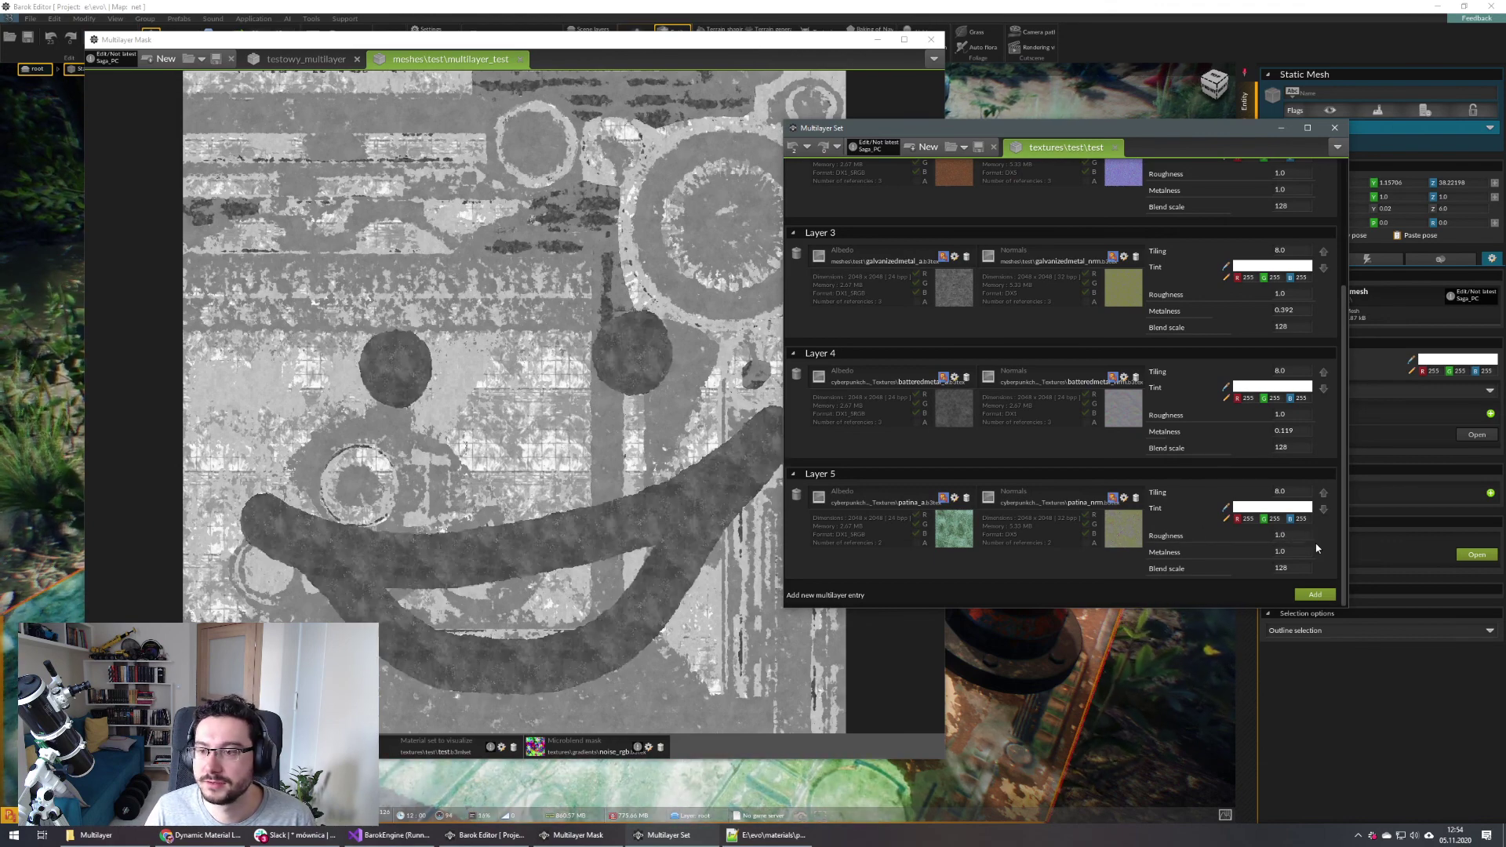
Close the Multilayer Set and Multilayer Mask windows and deselect the panel in the scene
click(1334, 128)
click(940, 42)
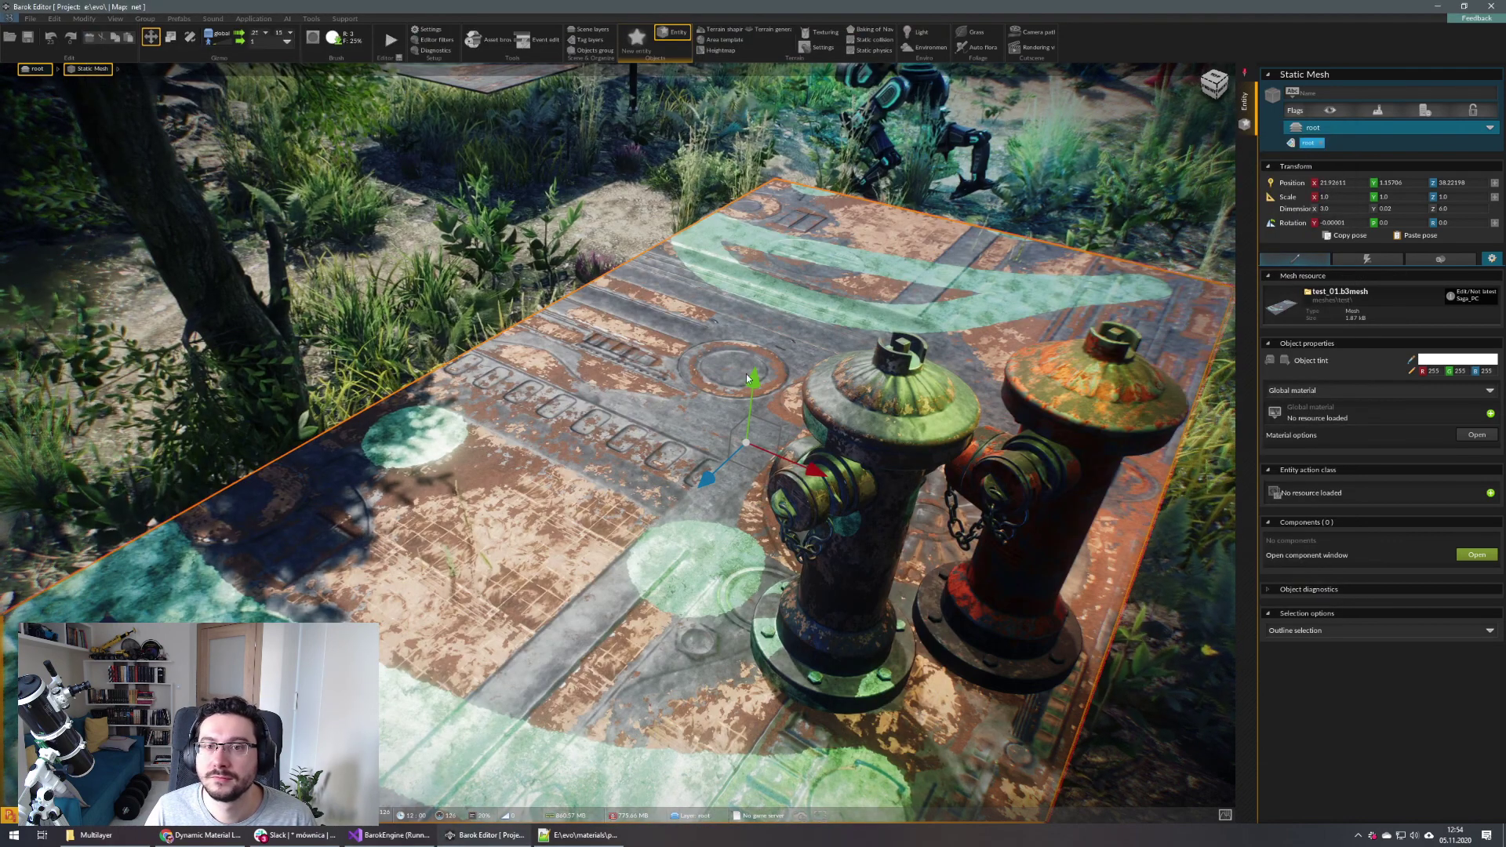
key(Escape)
right_drag(746, 374, 781, 370)
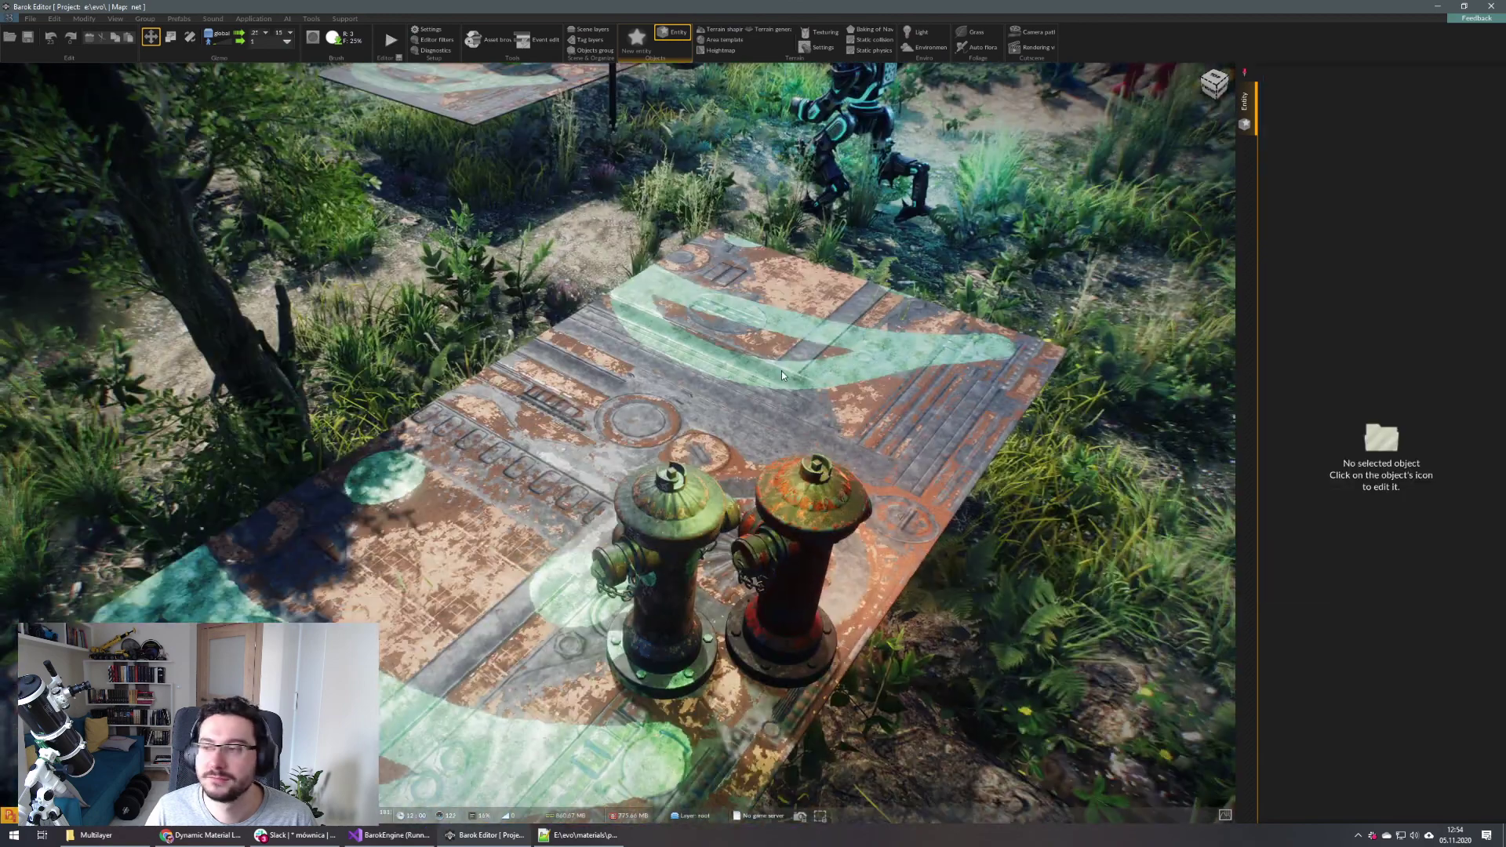